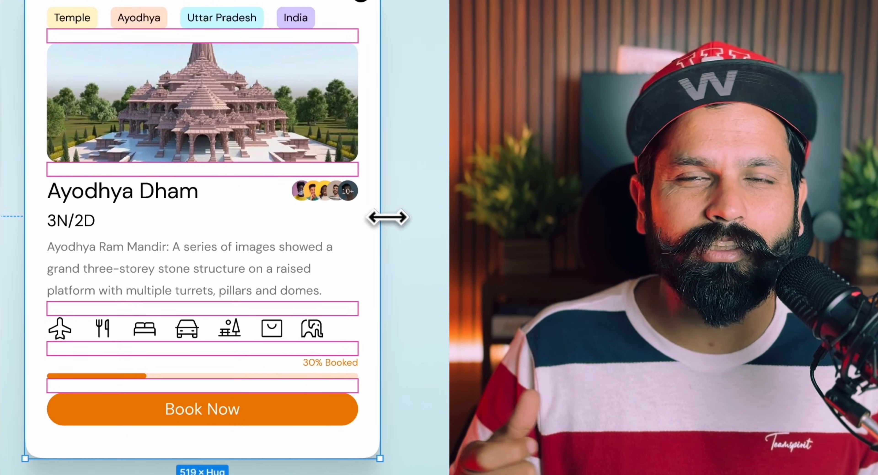
drag(388, 217, 215, 211)
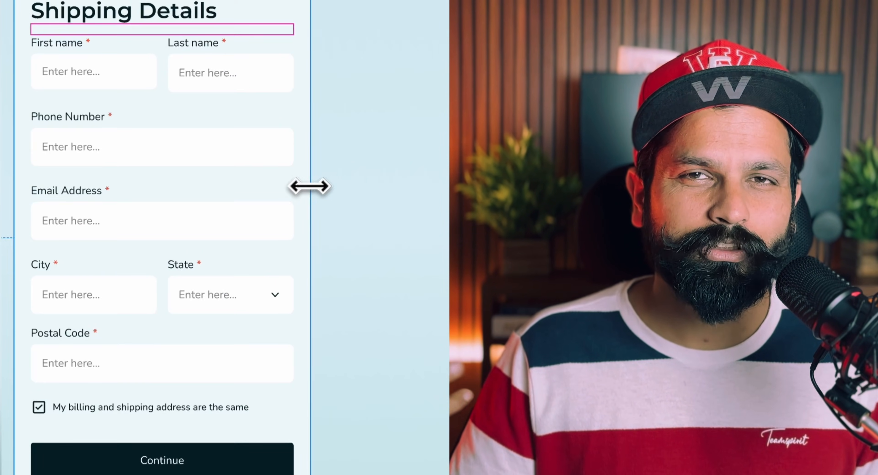
drag(309, 186, 329, 178)
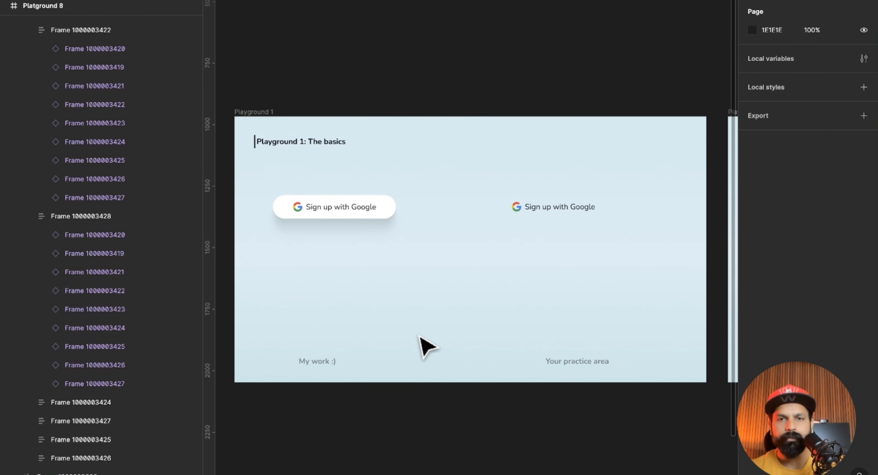
Inspect the auto layout settings of the finished Google sign-up button in the "My work :)" area of Playground 1.
scroll(297, 245, up, 5)
click(337, 197)
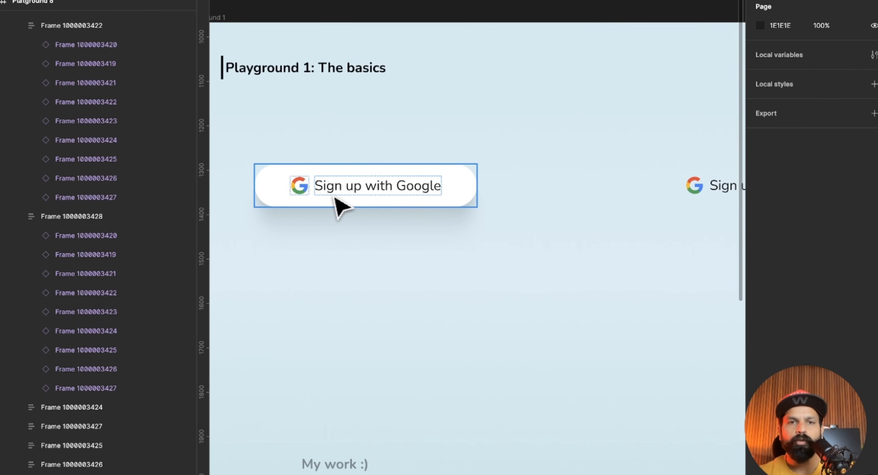
click(335, 199)
scroll(337, 202, up, 2)
scroll(337, 202, left, 2)
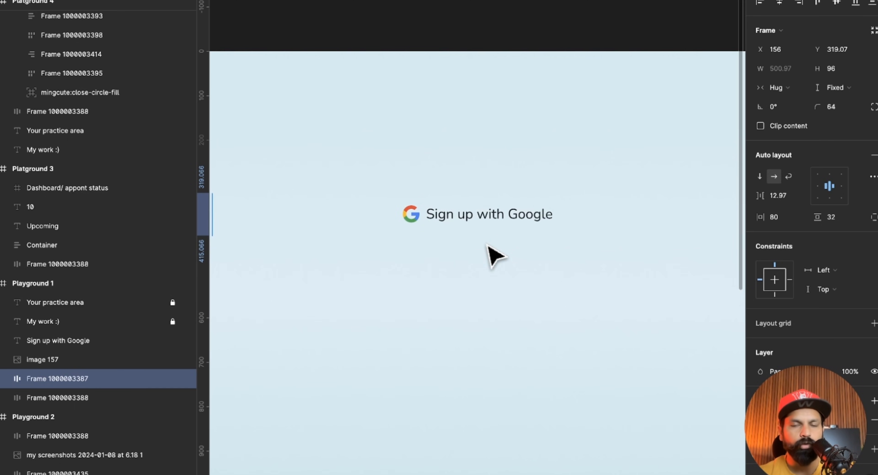
key(r)
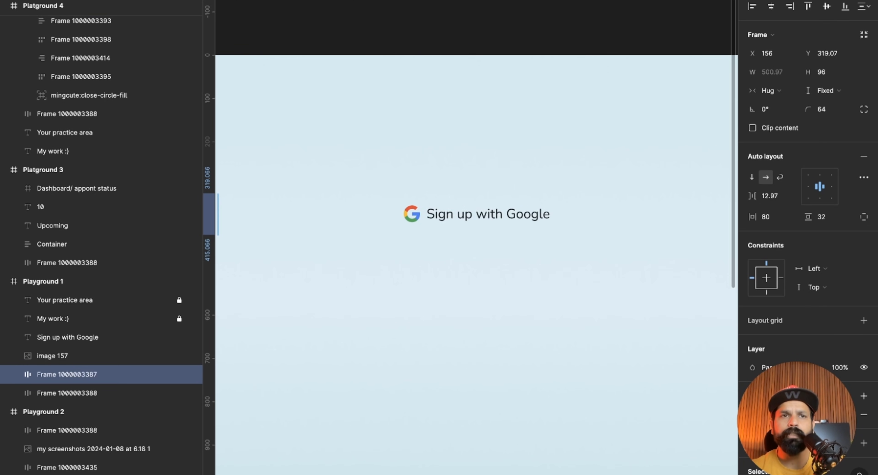
mouse_move(380, 184)
mouse_down()
mouse_move(584, 256)
mouse_move(578, 238)
mouse_up()
key(ctrl+z)
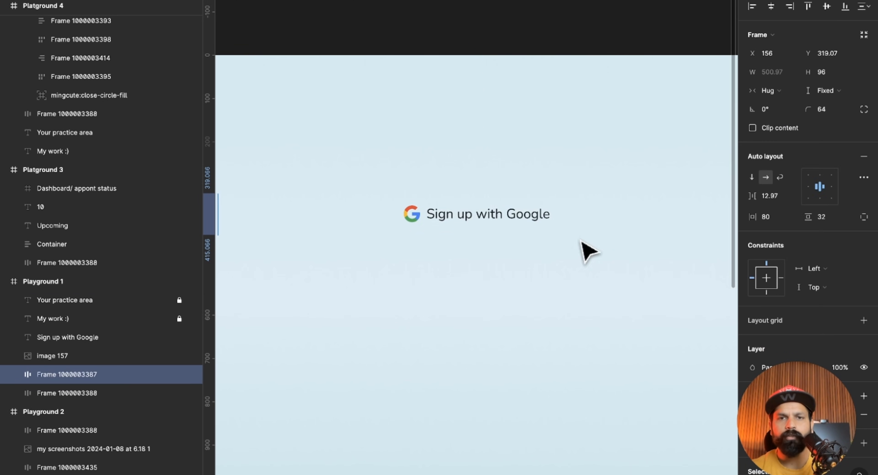
Wrap the practice area's Google logo and "Sign up with Google" text in an auto layout frame and move it down to Y 400.
click(441, 240)
click(411, 215)
shift+click(441, 222)
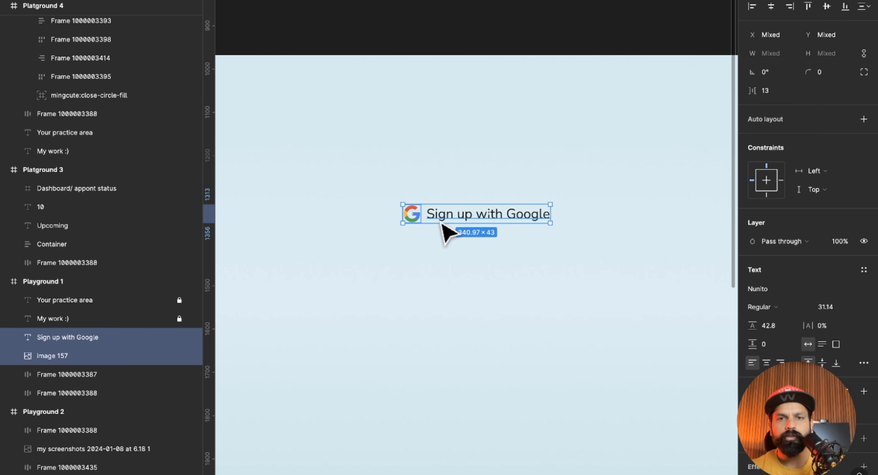
key(shift+a)
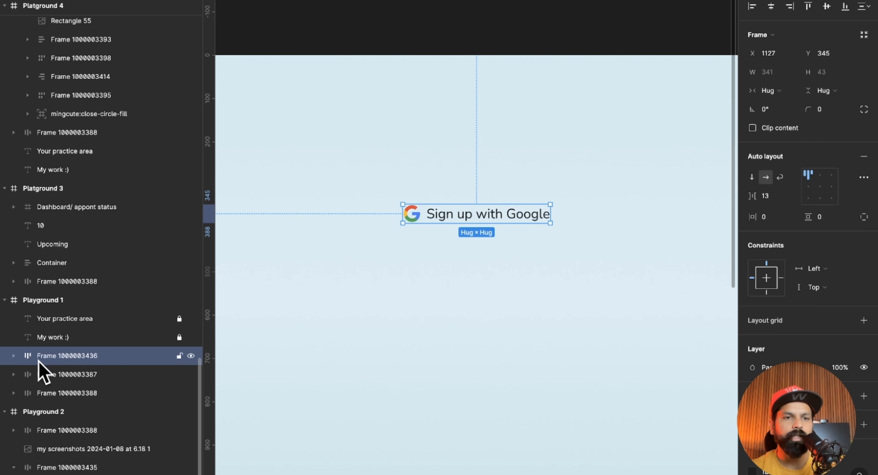
drag(480, 216, 480, 242)
Give the new Google sign-up frame a white fill (FFFFFF).
scroll(811, 313, down, 2)
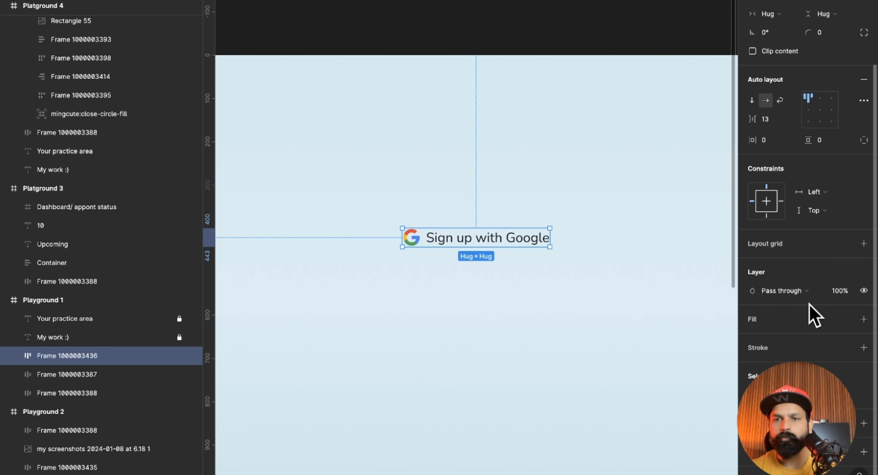
click(754, 322)
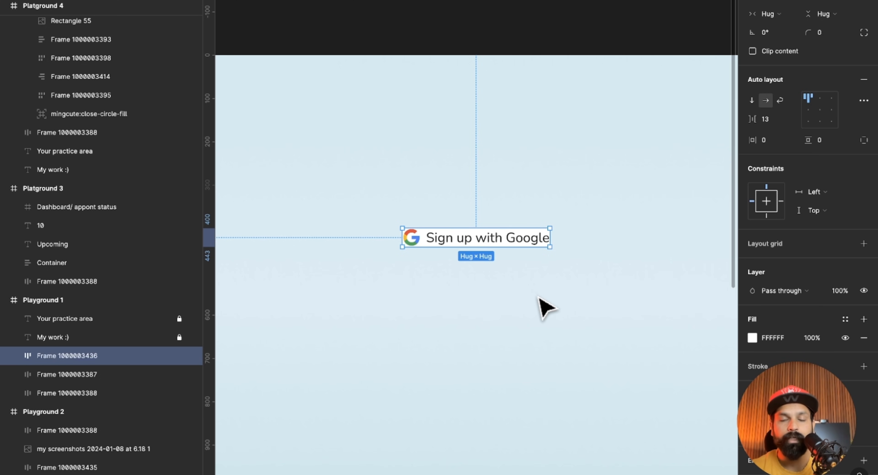
scroll(470, 281, up, 3)
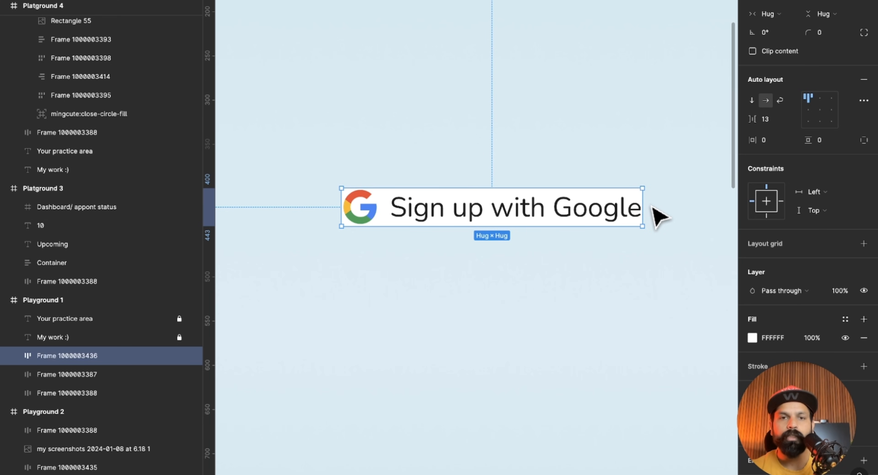
scroll(804, 349, down, 2)
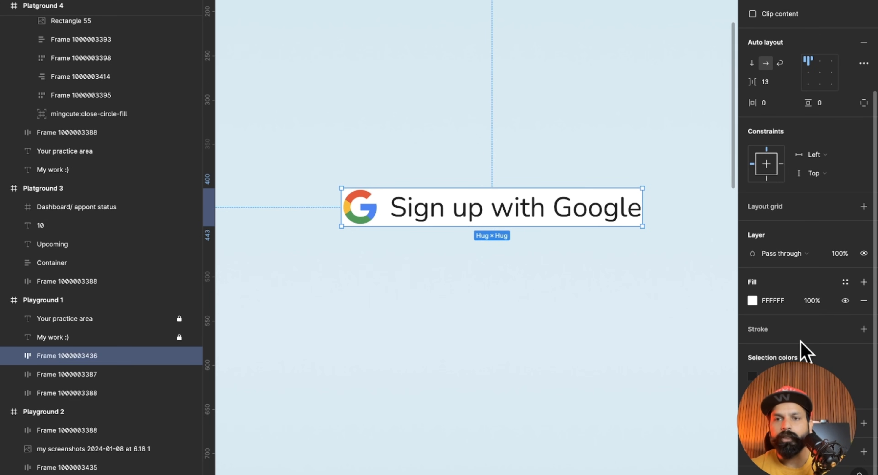
Set the practice button's padding to 29 horizontally and 27 vertically.
scroll(797, 351, up, 5)
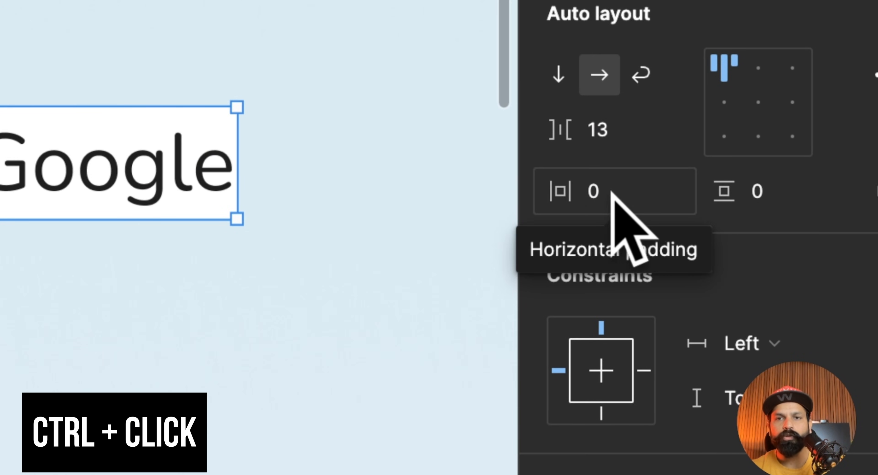
ctrl+click(621, 189)
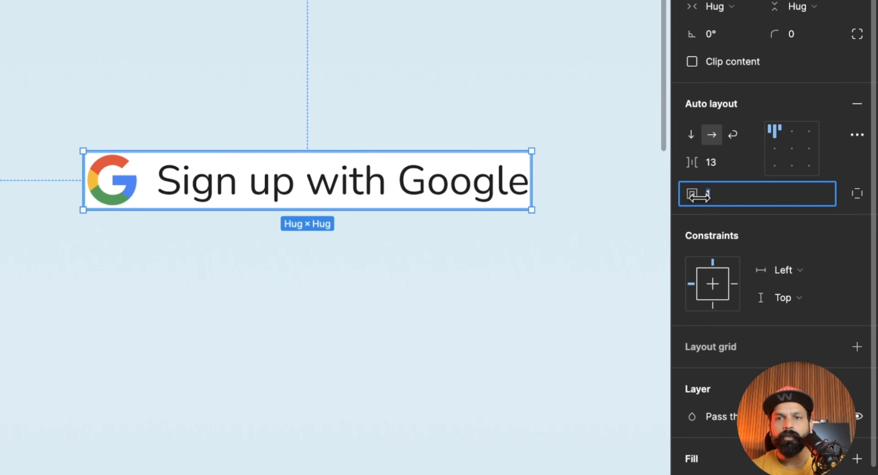
mouse_move(696, 196)
mouse_down()
mouse_move(783, 196)
mouse_move(695, 196)
mouse_up()
click(520, 313)
click(371, 174)
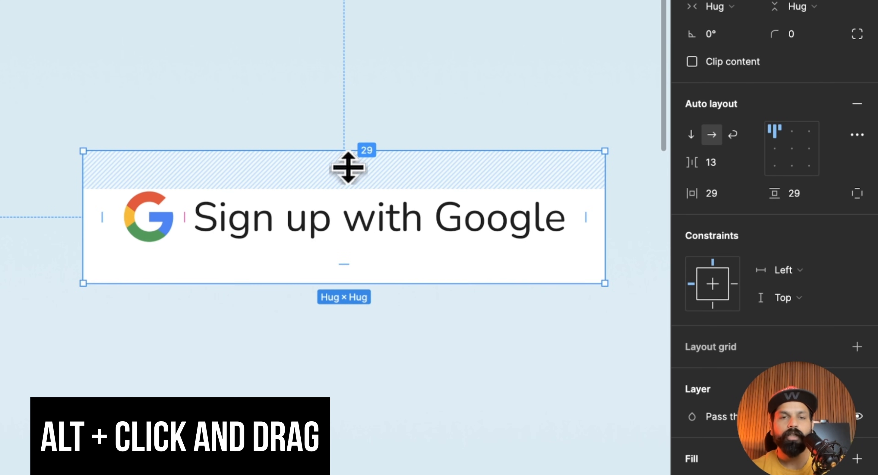
mouse_move(347, 167)
mouse_down()
mouse_move(347, 183)
mouse_move(350, 165)
mouse_up()
Round the practice button's corners with a radius of 84.
mouse_move(774, 33)
mouse_down()
mouse_move(794, 33)
mouse_move(778, 35)
mouse_up()
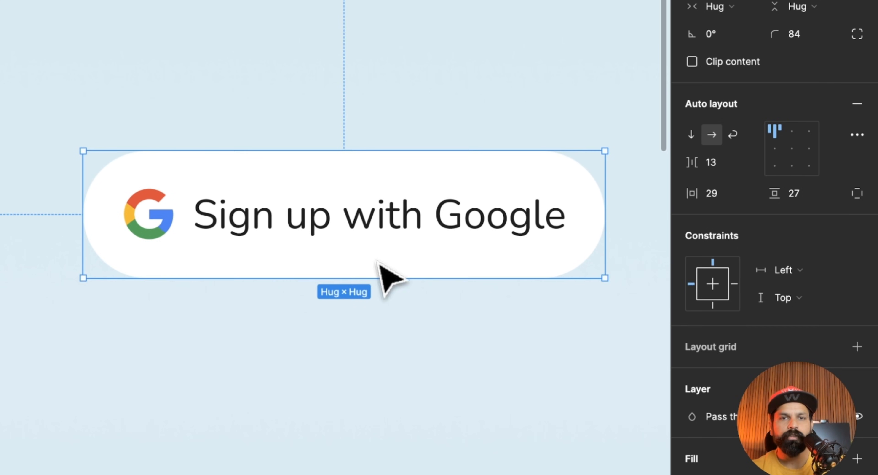
click(365, 343)
click(476, 245)
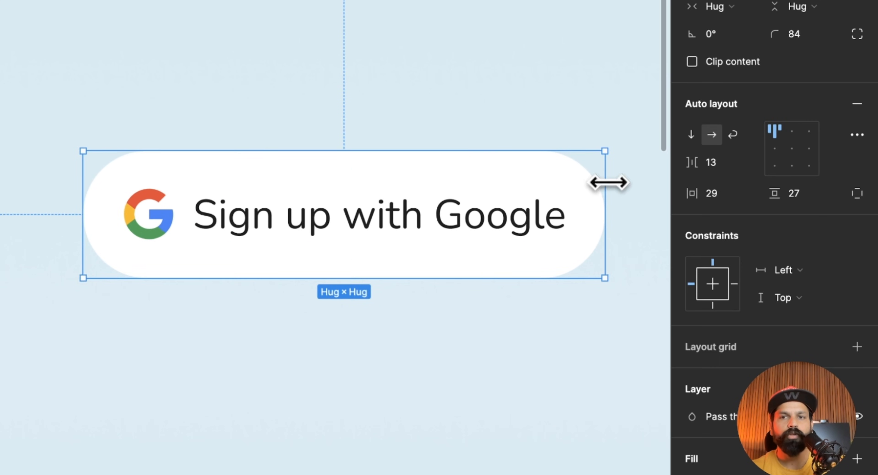
Try resizing the practice button from its side edge and undo the resize.
drag(610, 182, 622, 209)
key(ctrl+z)
scroll(622, 210, left, 10)
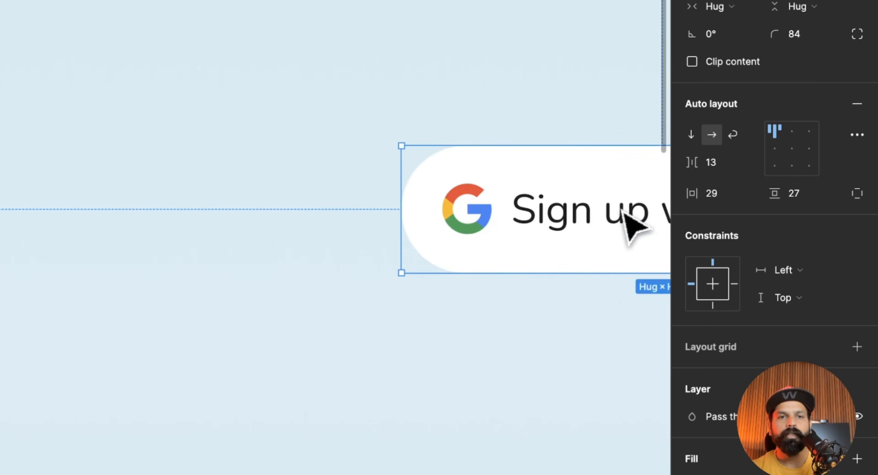
Check the content alignment and resizing behaviour of the finished Google sign-up button for comparison.
scroll(621, 211, right, 10)
scroll(627, 225, down, 5)
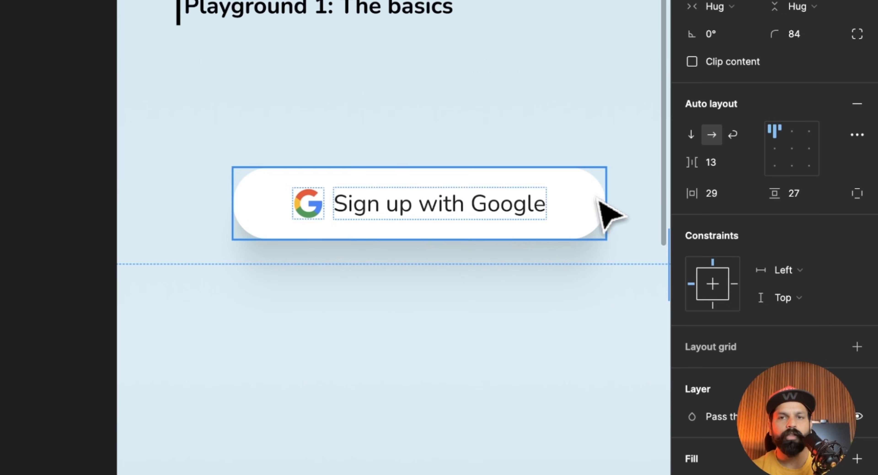
click(599, 199)
mouse_move(588, 198)
mouse_down()
mouse_move(525, 198)
mouse_move(588, 210)
mouse_up()
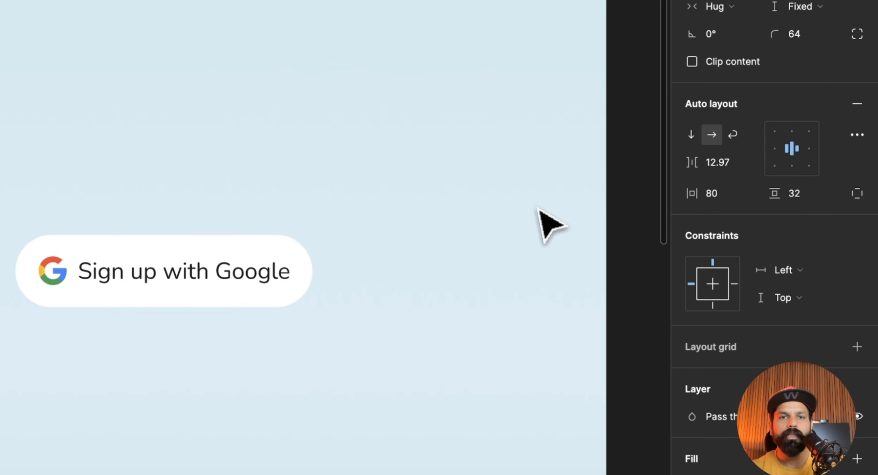
scroll(537, 208, left, 3)
Set the auto layout alignment of the practice button's contents to center.
click(537, 206)
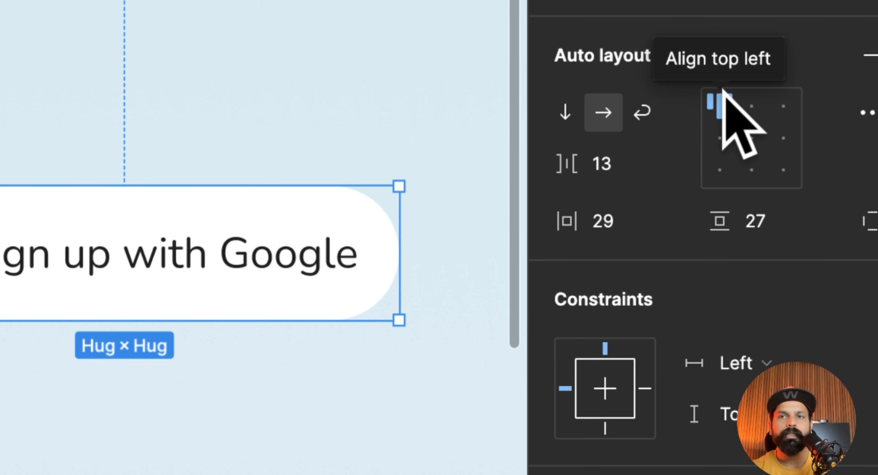
click(752, 138)
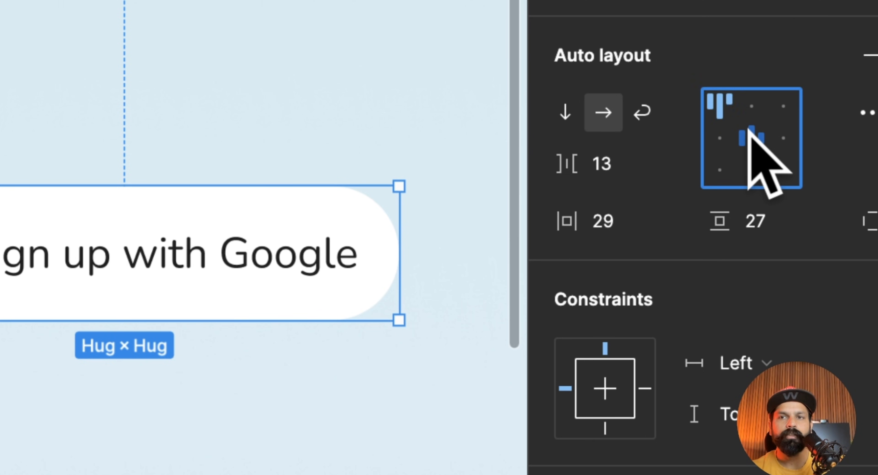
scroll(499, 255, down, 3)
scroll(459, 250, down, 3)
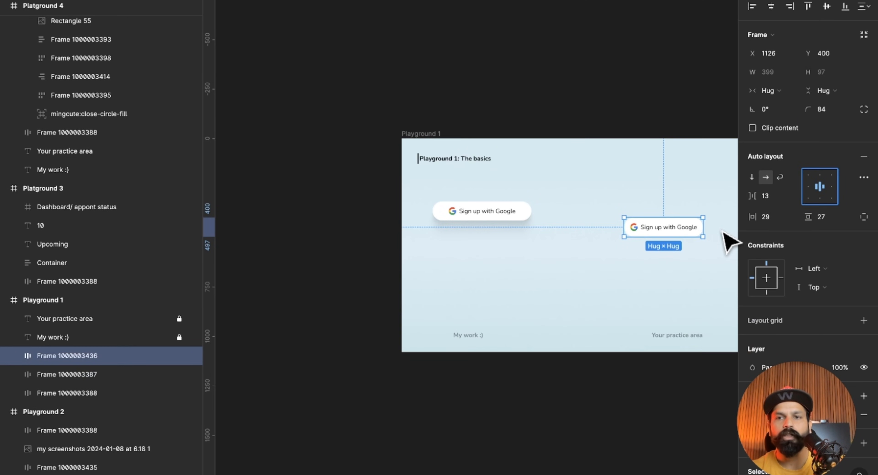
Test the centered alignment by stretching the practice button wider, and reset its width to hug its contents.
scroll(730, 242, up, 5)
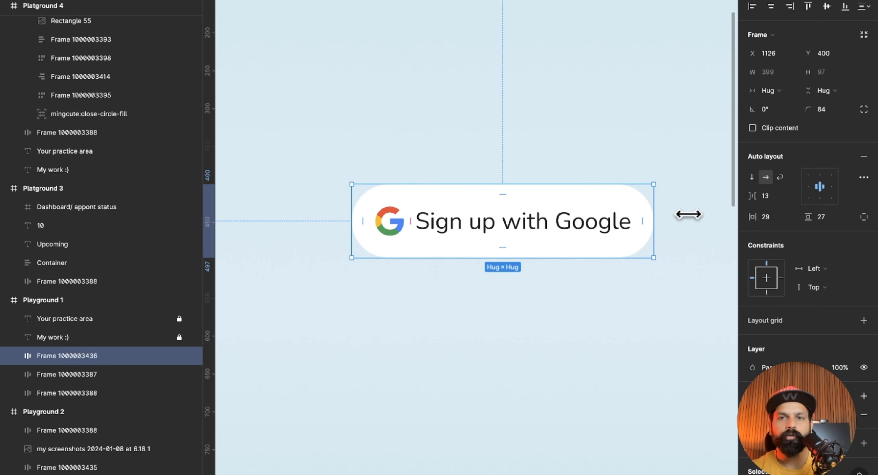
drag(652, 200, 699, 202)
double_click(700, 202)
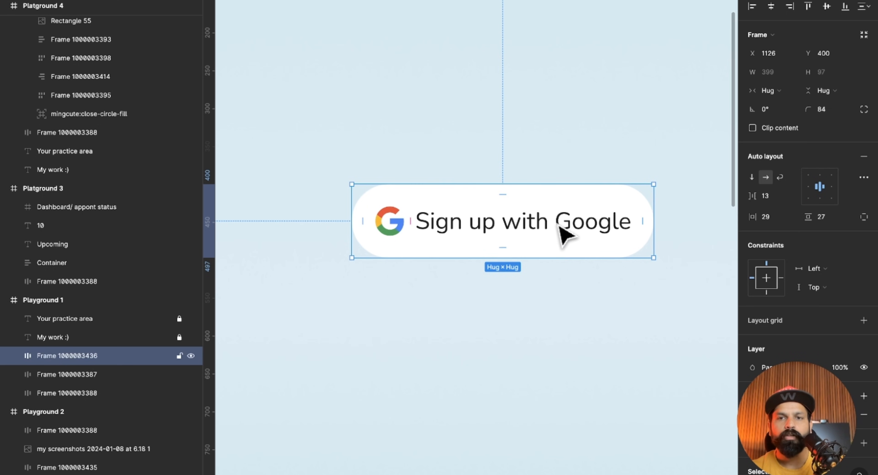
Replace the practice button's text with "Signup".
double_click(558, 224)
text(S)
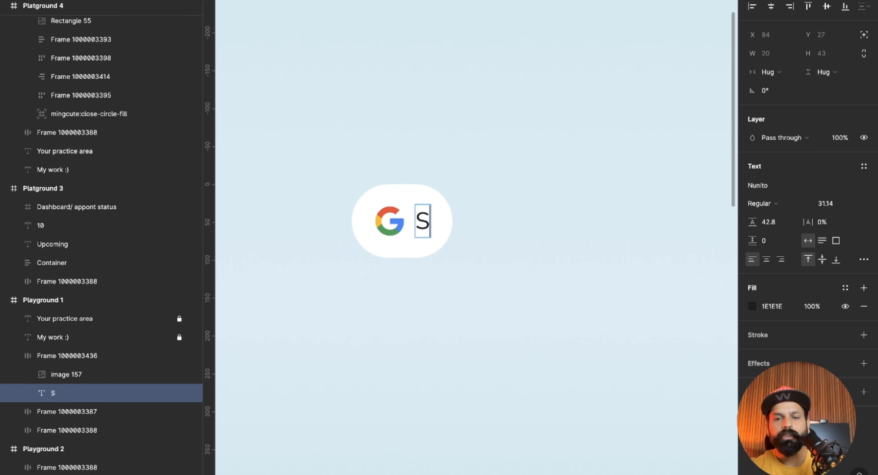
text(ignup)
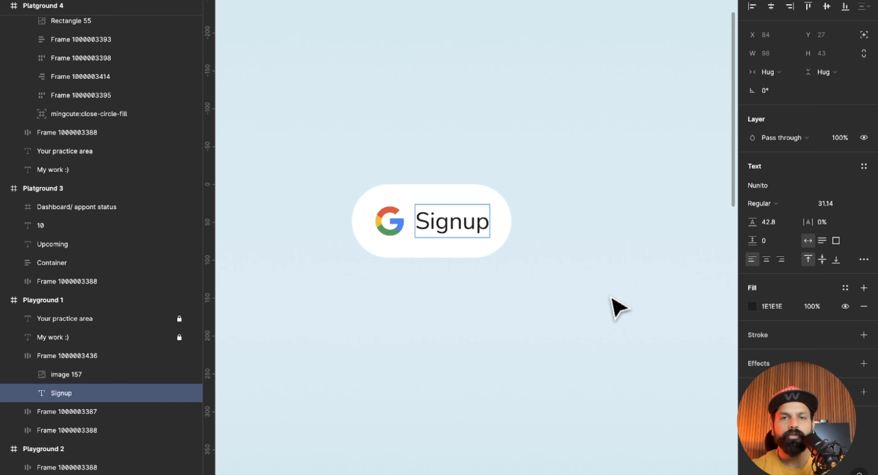
key(Escape)
click(492, 294)
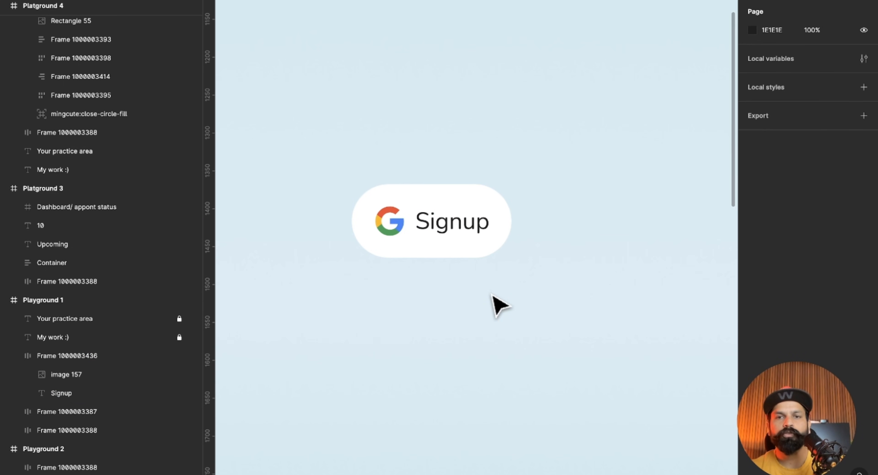
Undo the practice button's text change.
key(super+z)
key(super+z)
key(super+z)
key(super+z)
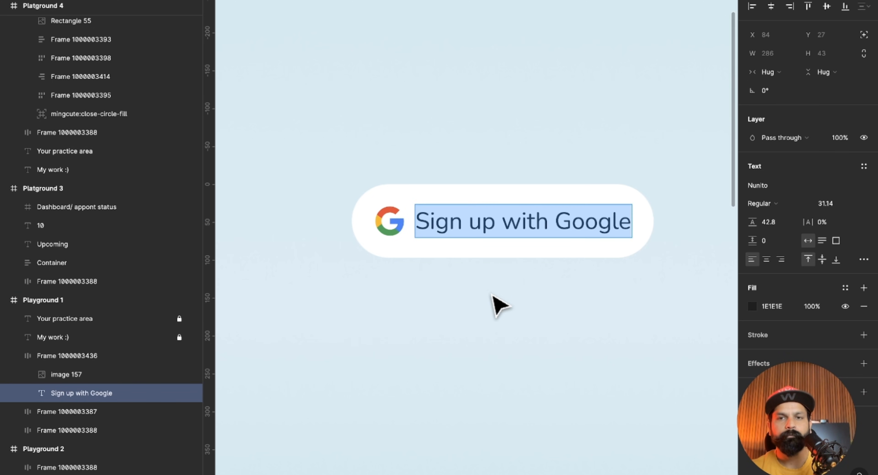
Examine Playground 2's Fixed width, Hug contents and Fill container options and its sample paragraph.
scroll(492, 295, down, 5)
scroll(492, 295, right, 8)
scroll(492, 294, up, 3)
scroll(492, 295, down, 2)
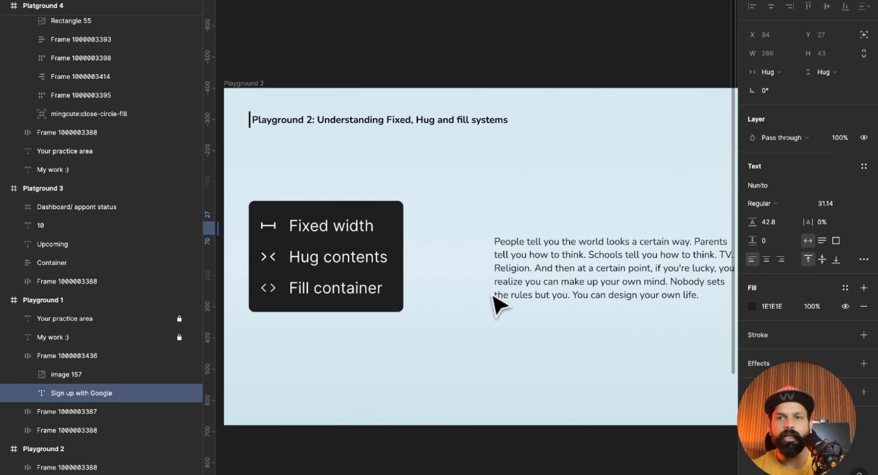
scroll(497, 306, down, 3)
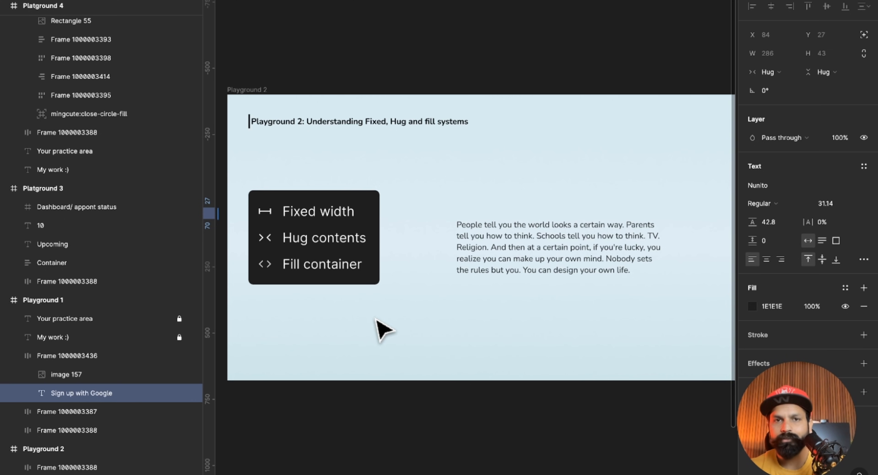
click(566, 228)
click(562, 228)
click(542, 170)
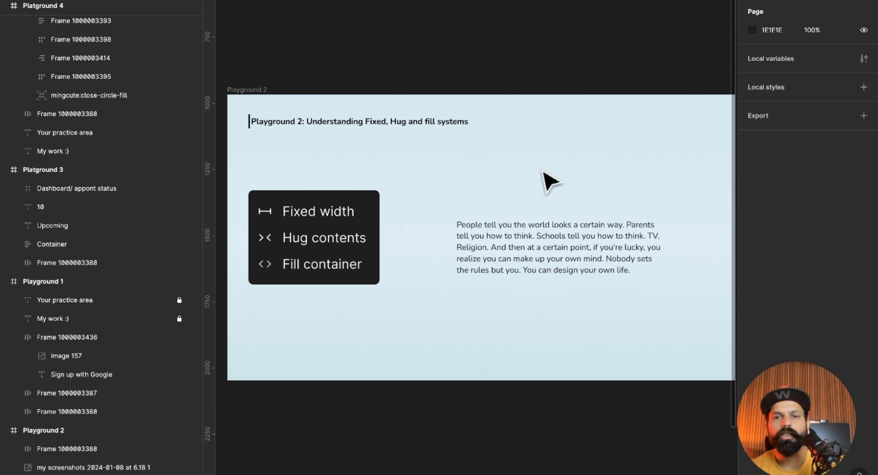
Move the sample paragraph in Playground 2 slightly up and to the left, and wrap it in an auto layout frame.
mouse_move(545, 243)
mouse_down()
mouse_move(510, 231)
mouse_move(541, 227)
mouse_move(543, 237)
mouse_up()
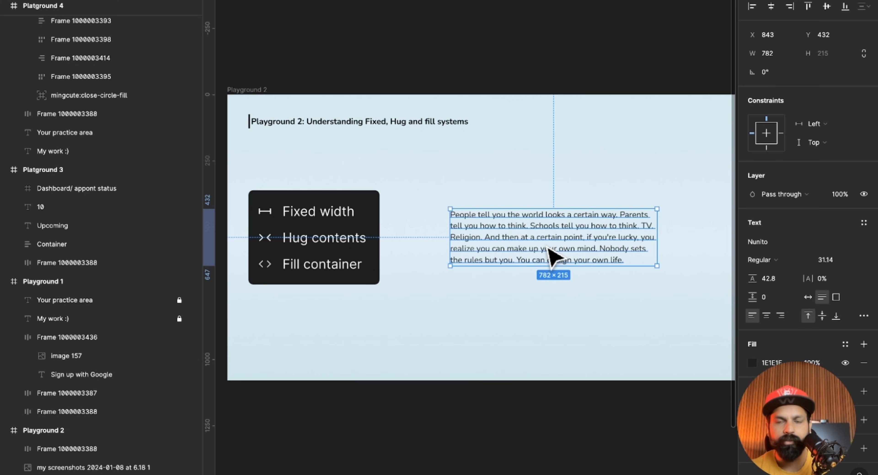
drag(540, 240, 537, 237)
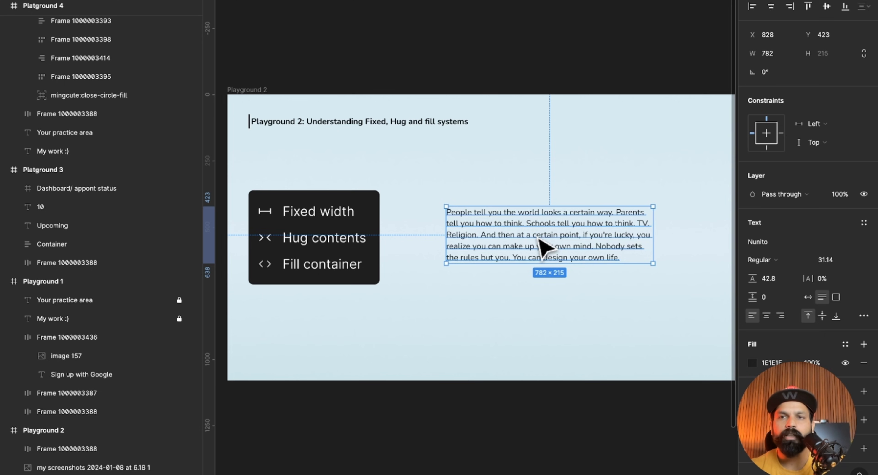
drag(549, 246, 543, 240)
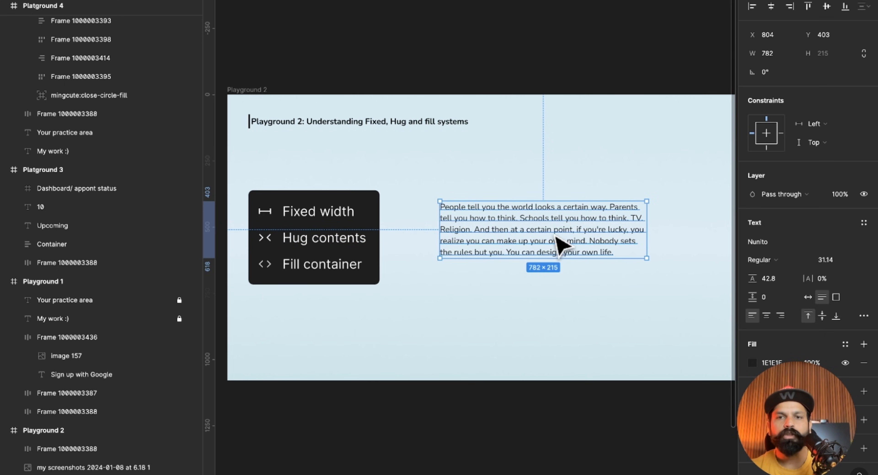
mouse_move(557, 236)
mouse_down()
mouse_move(580, 242)
mouse_move(567, 241)
mouse_up()
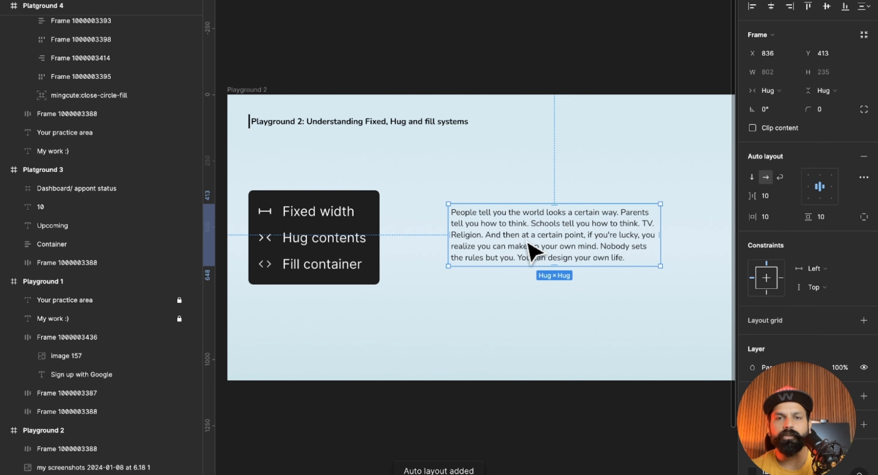
scroll(758, 355, down, 3)
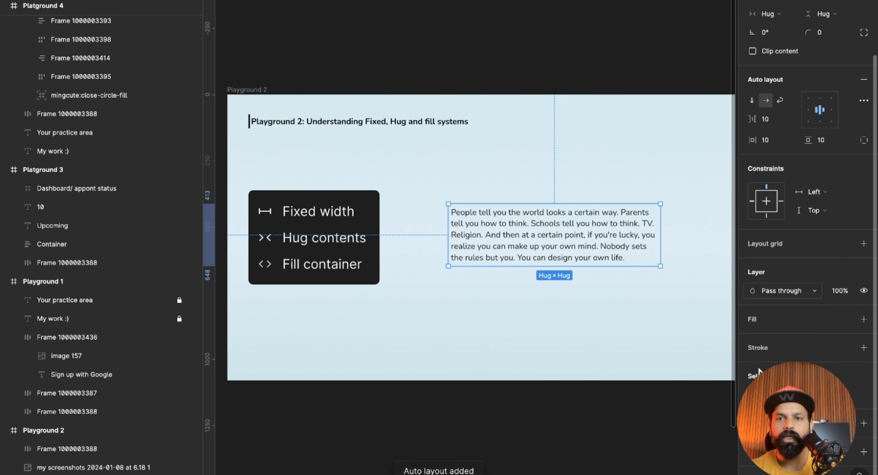
Give the paragraph's auto layout frame a white FFFFFF fill and set its padding to 56 on all sides.
click(753, 323)
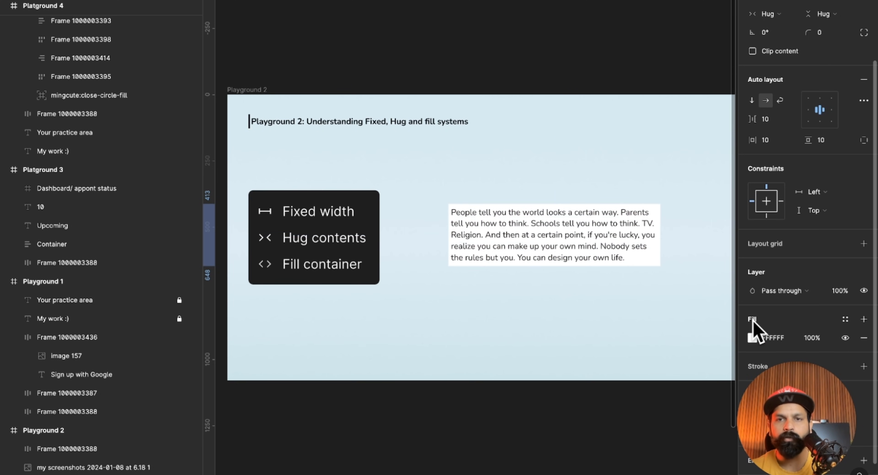
click(779, 138)
drag(755, 141, 806, 150)
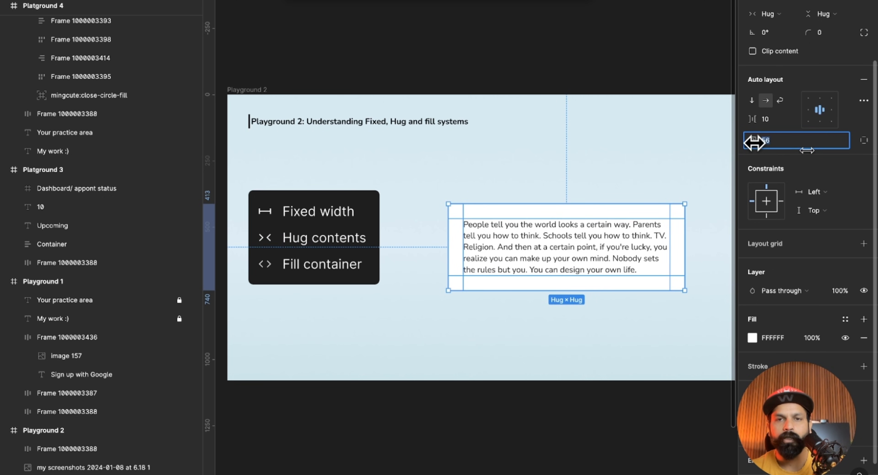
Move the white paragraph frame in Playground 2 slightly up and to the left.
click(564, 300)
mouse_move(595, 269)
mouse_down()
mouse_move(580, 251)
mouse_move(582, 258)
mouse_up()
click(602, 307)
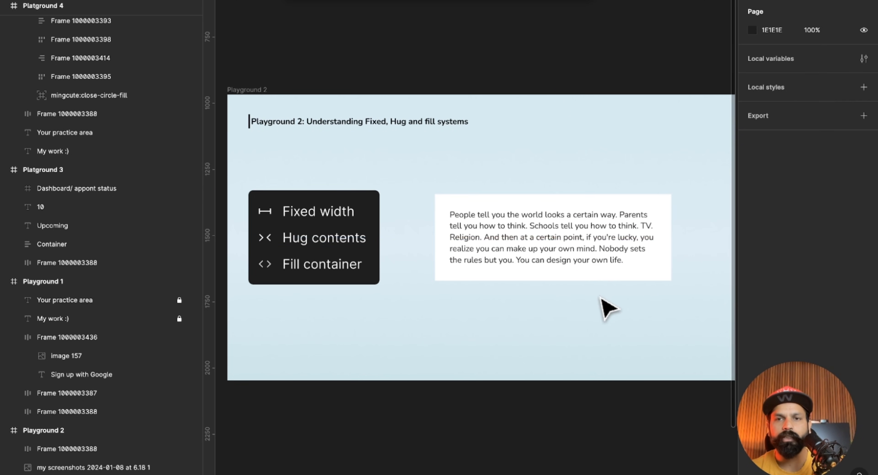
Examine the width and height sizing modes of the white frame and of the paragraph text inside it.
click(646, 251)
mouse_move(675, 233)
mouse_down()
mouse_move(641, 238)
mouse_move(729, 238)
mouse_move(647, 238)
mouse_move(726, 245)
mouse_move(656, 245)
mouse_move(686, 243)
mouse_up()
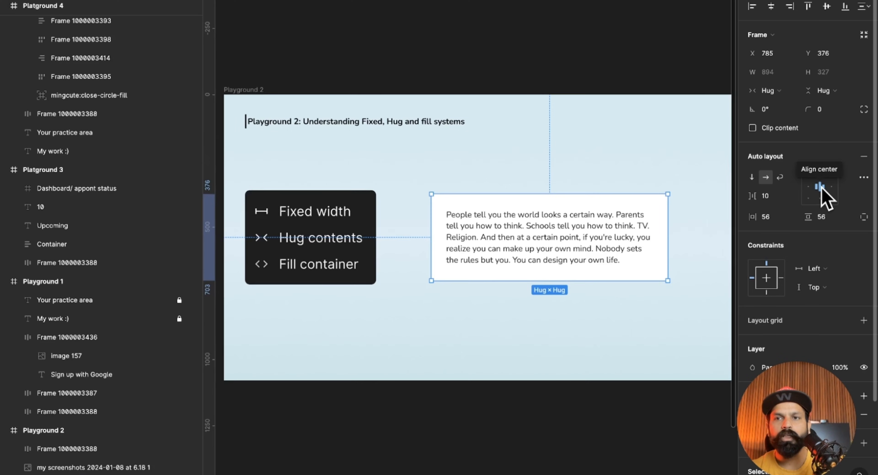
drag(668, 219, 564, 219)
double_click(566, 220)
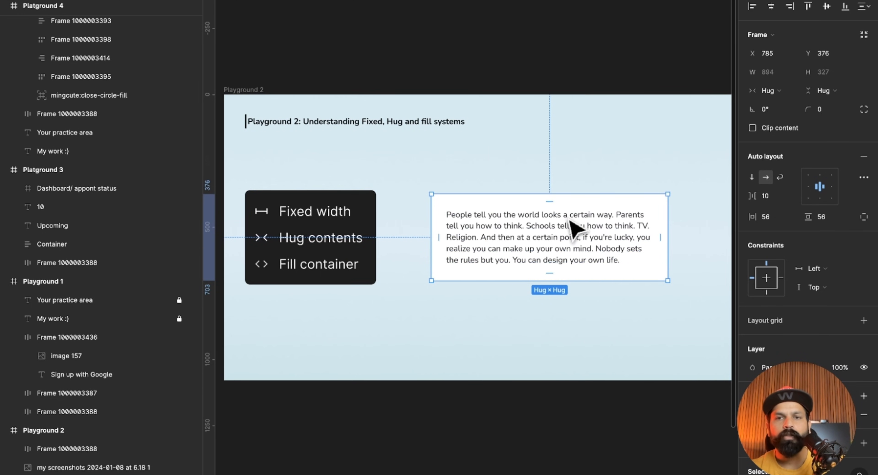
click(595, 307)
click(633, 240)
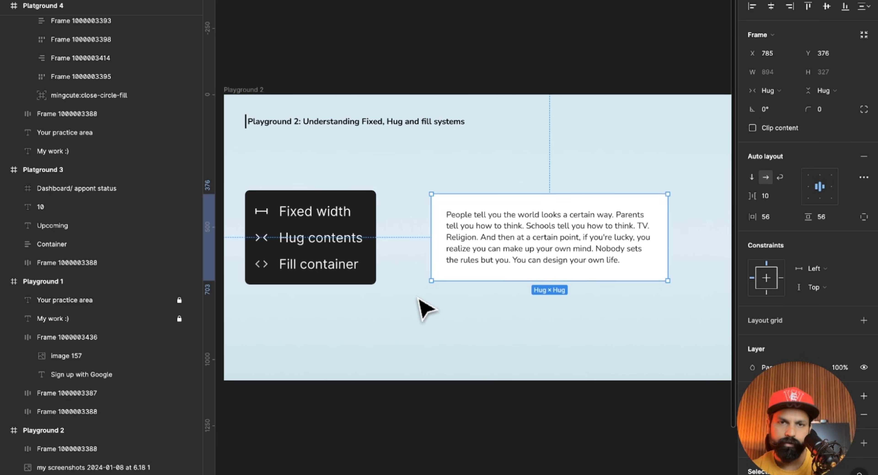
click(616, 261)
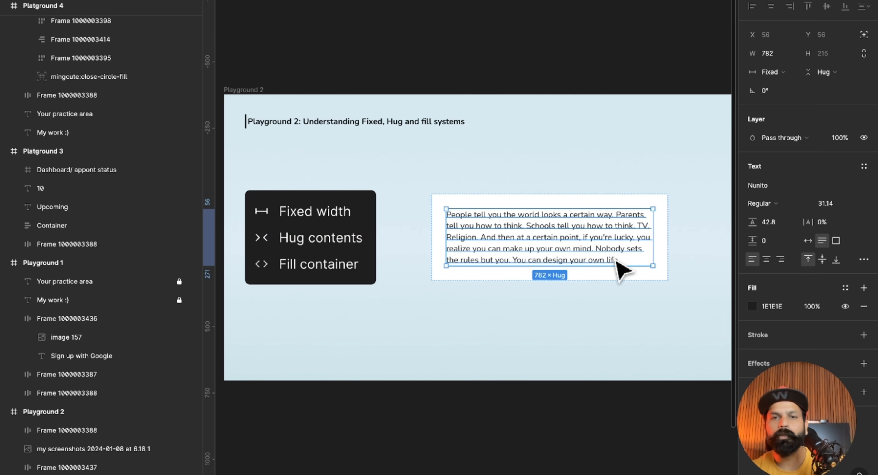
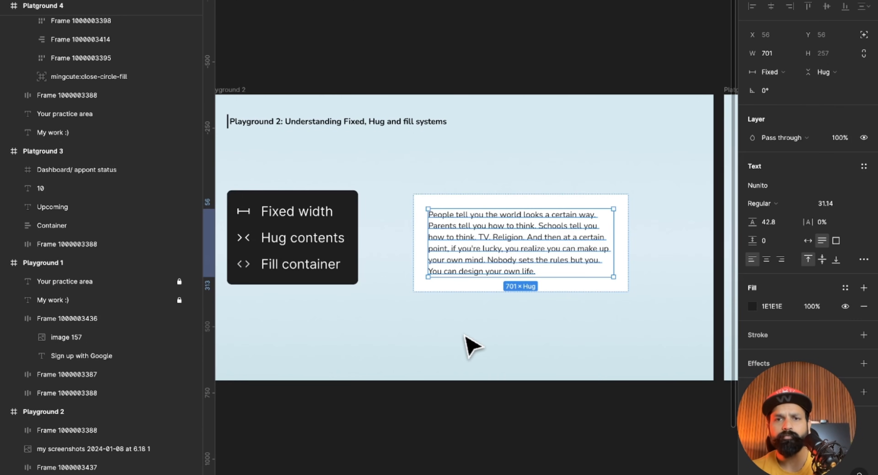
Keep the white paragraph frame's width sizing at Fixed width and shift the frame slightly left and down, to X 771, Y 386.
scroll(464, 335, up, 1)
scroll(463, 335, left, 1)
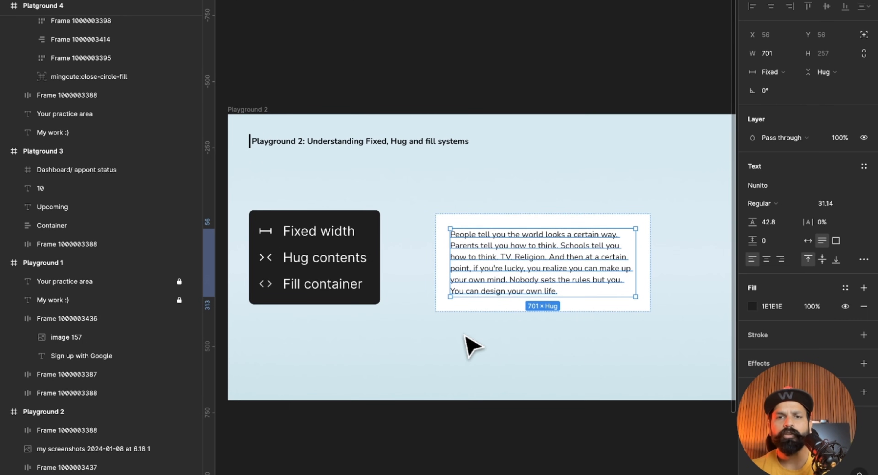
scroll(472, 347, up, 1)
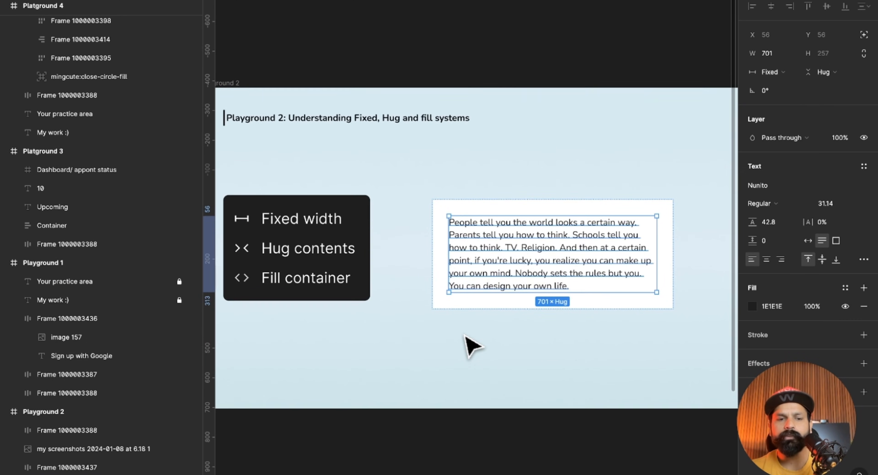
click(534, 322)
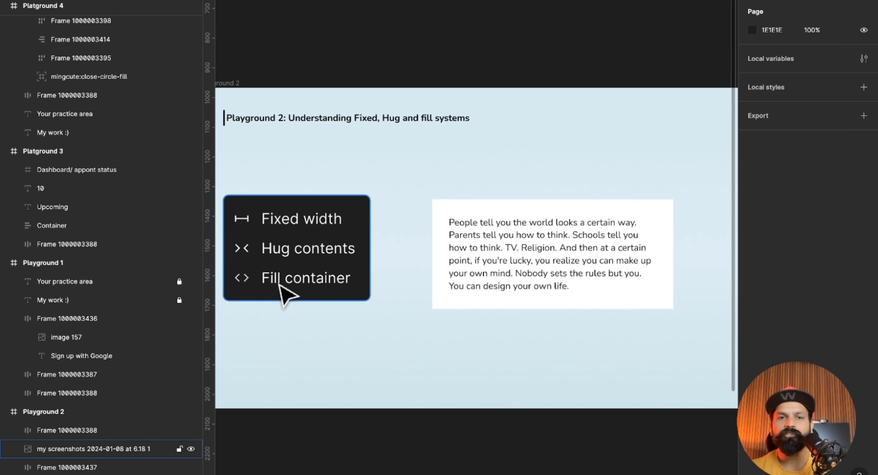
click(670, 254)
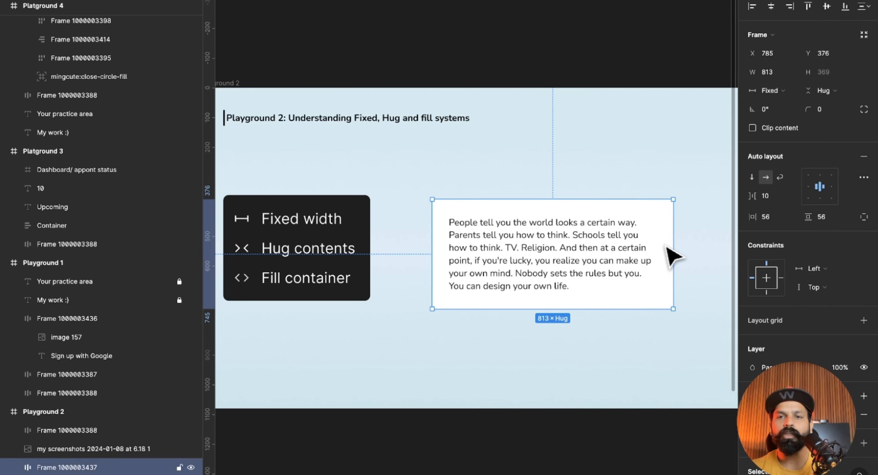
click(777, 91)
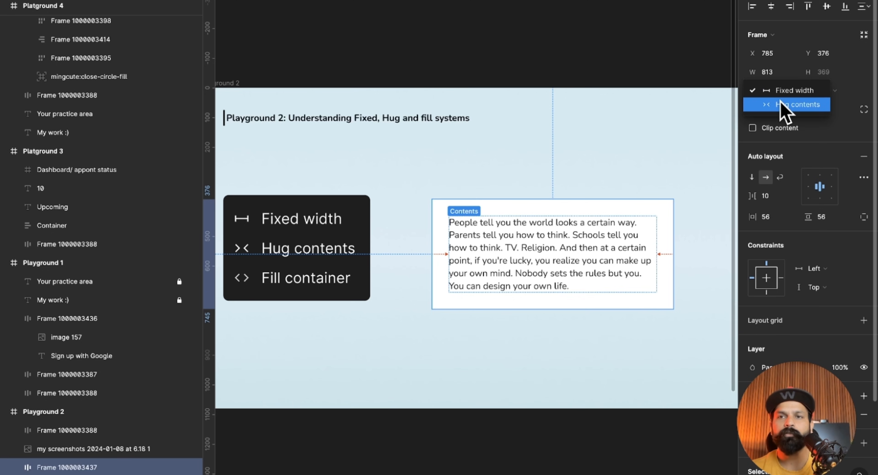
click(778, 91)
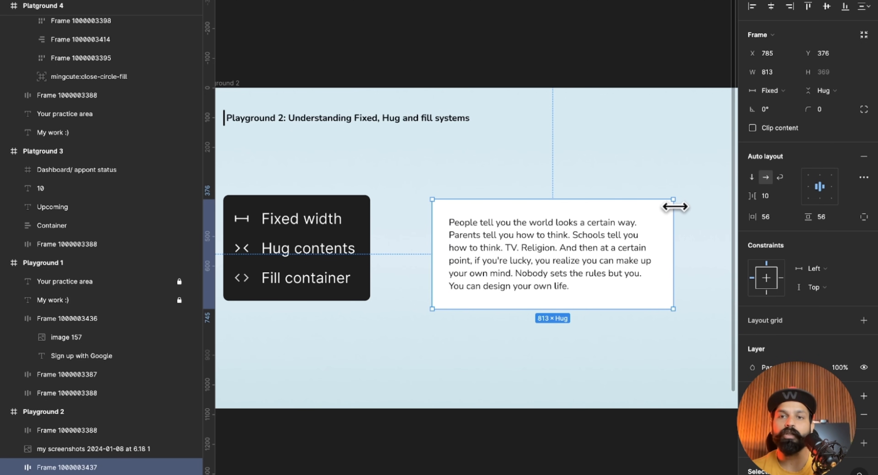
mouse_move(666, 206)
mouse_down()
mouse_move(671, 222)
mouse_move(662, 210)
mouse_up()
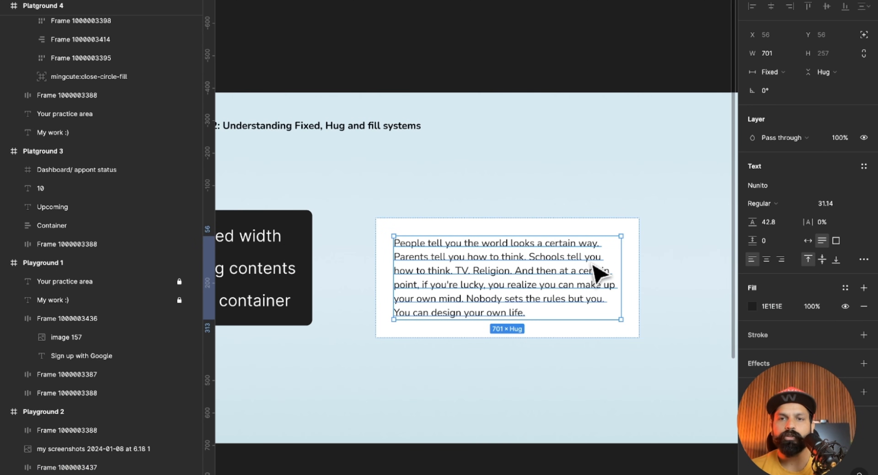
Set the width sizing of the paragraph text inside the white frame to Fill container.
click(794, 76)
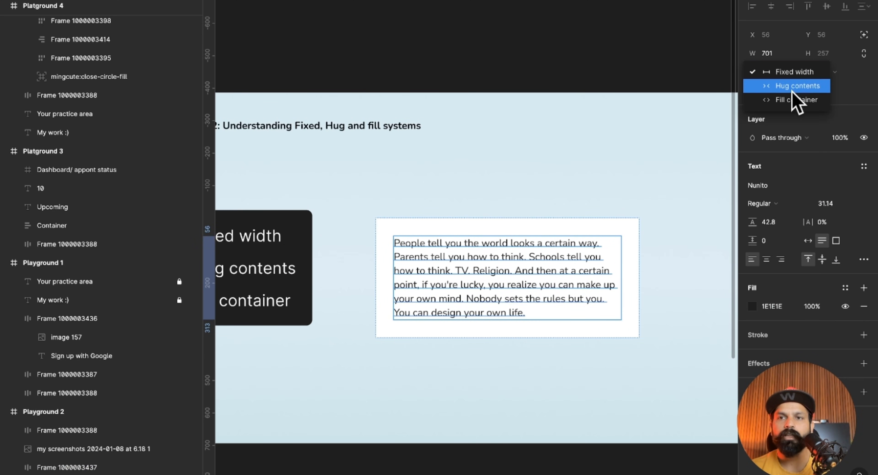
click(794, 100)
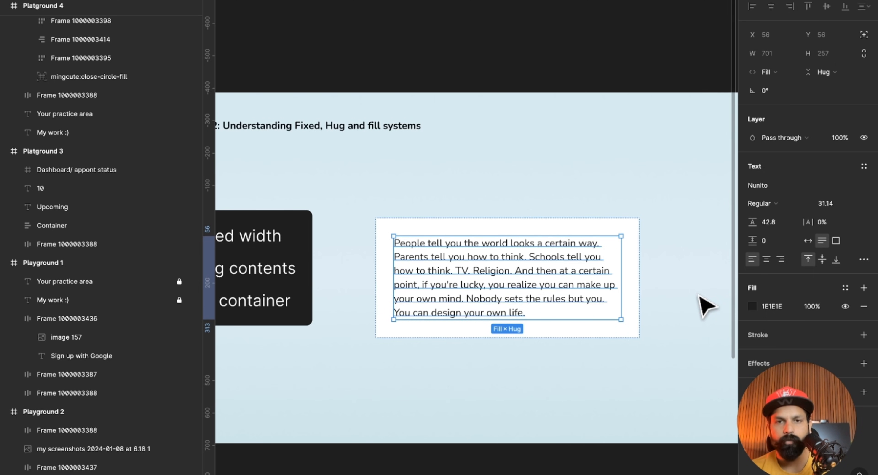
click(706, 305)
click(619, 284)
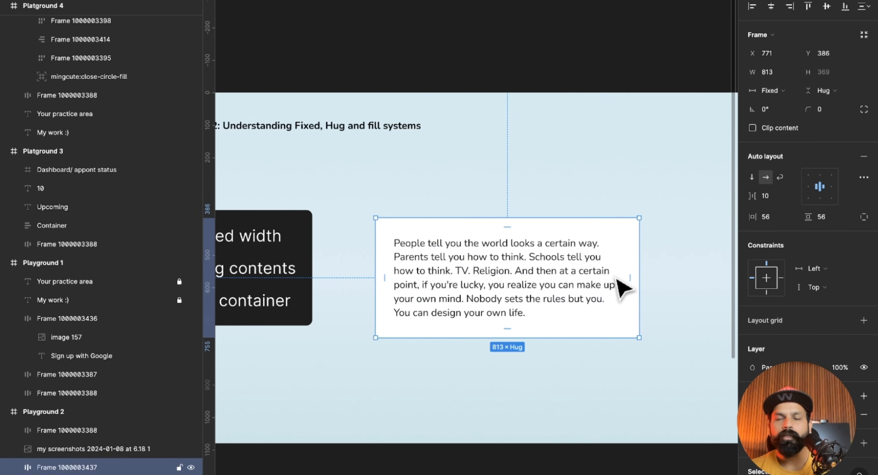
click(596, 276)
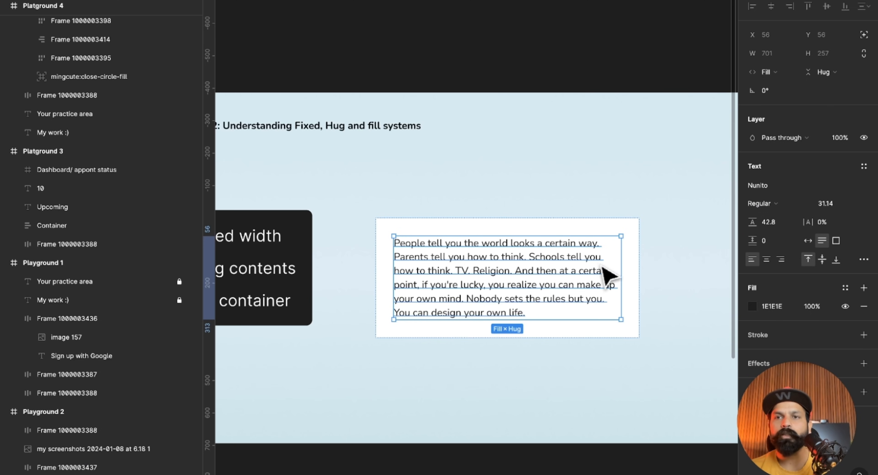
click(768, 72)
click(780, 74)
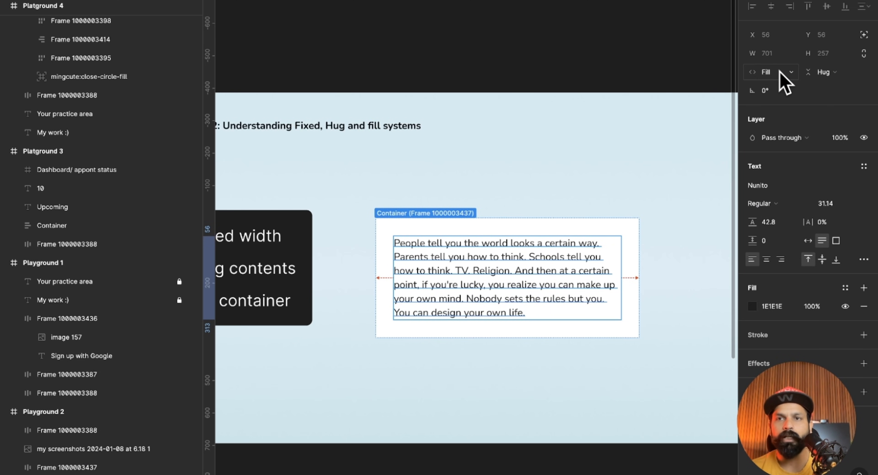
Narrow the paragraph text to a fixed width of 635 and return its width sizing to Fill container.
drag(619, 260, 600, 258)
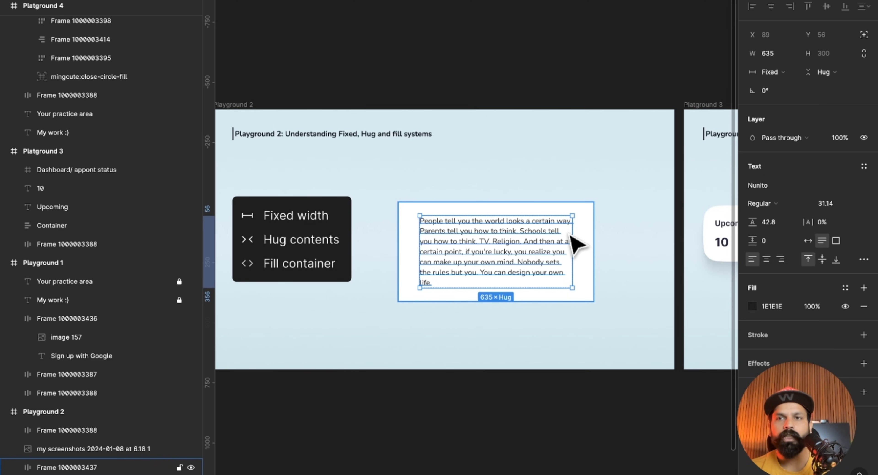
click(790, 72)
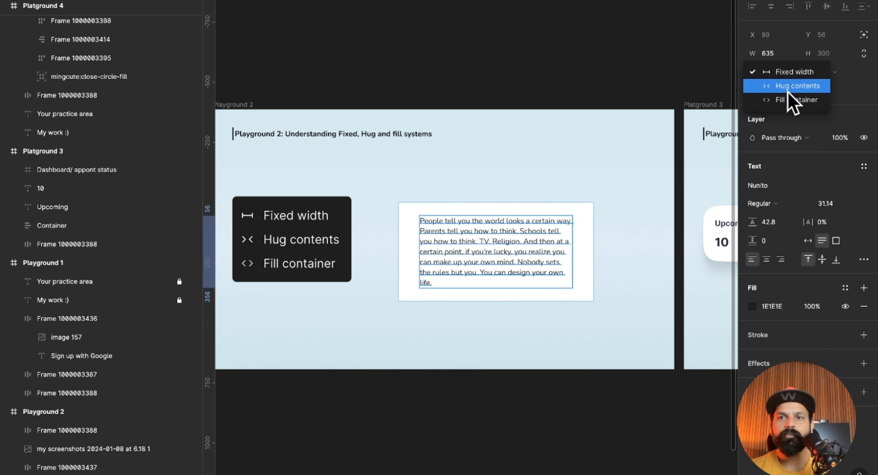
click(791, 101)
Narrow the white paragraph frame to a width of 773.
click(590, 230)
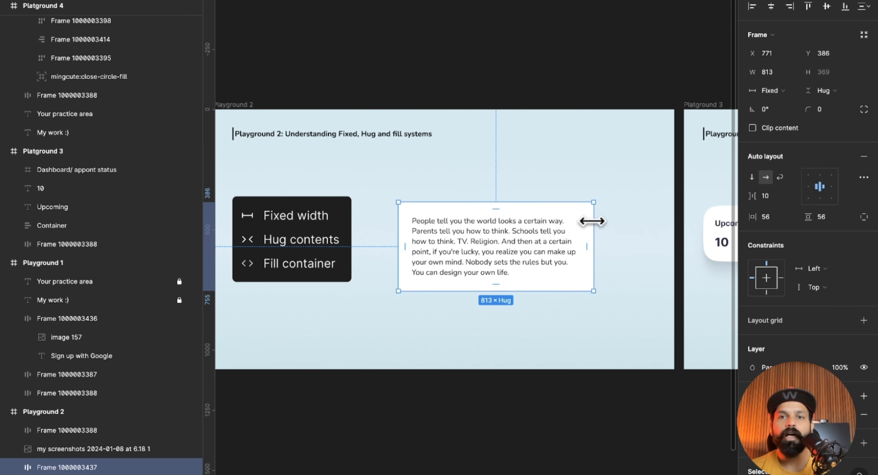
click(573, 240)
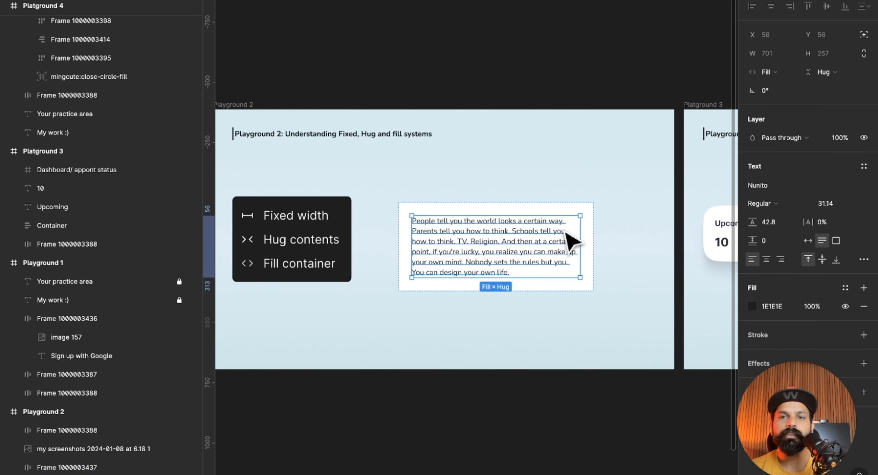
click(592, 221)
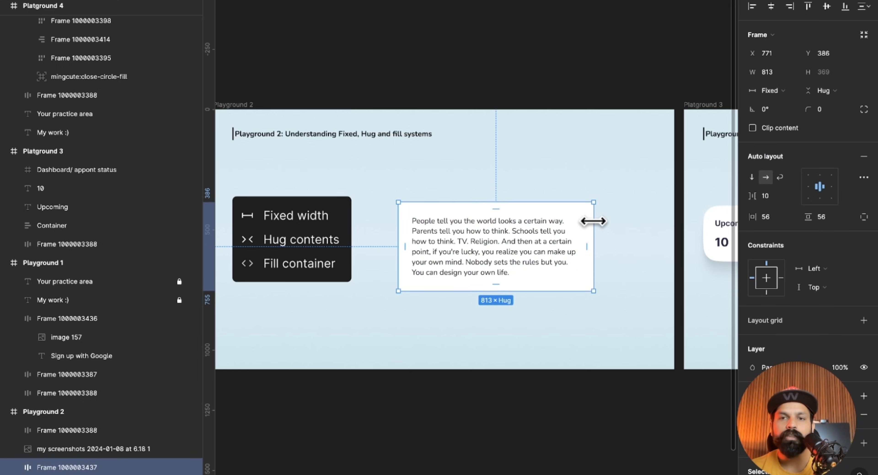
mouse_move(592, 222)
mouse_down()
mouse_move(661, 228)
mouse_move(583, 223)
mouse_up()
Set the height sizing of the paragraph text inside the white frame to Fill container.
double_click(562, 264)
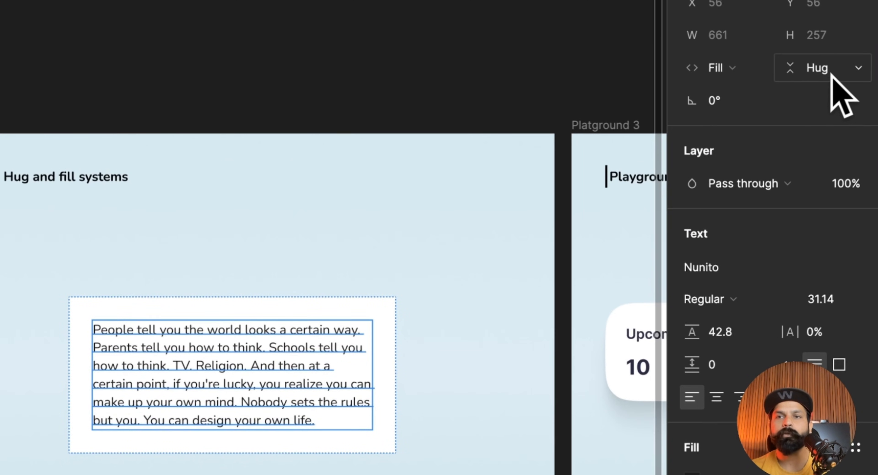
click(823, 69)
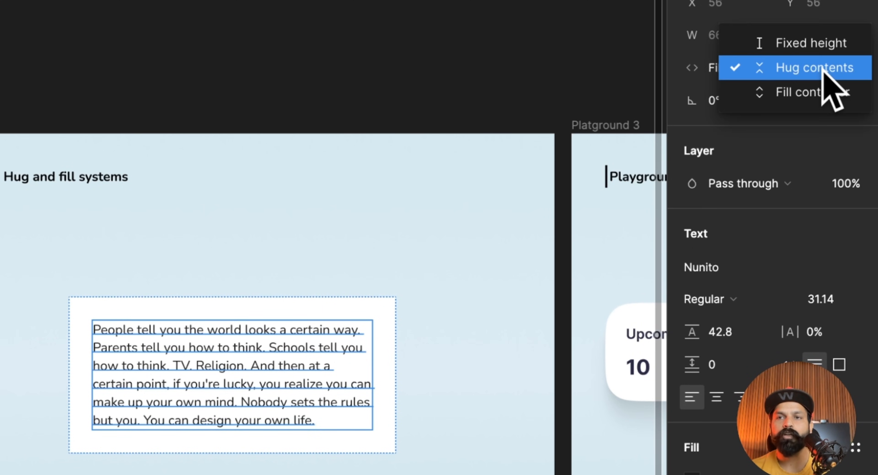
click(824, 90)
scroll(496, 334, down, 5)
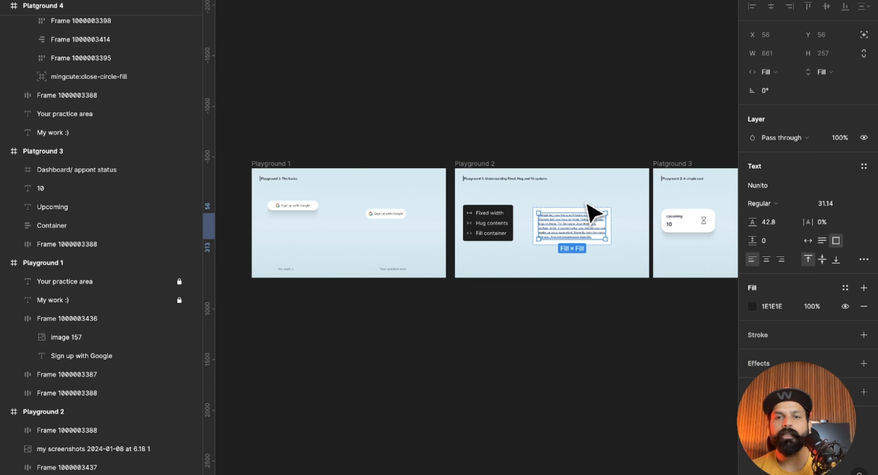
scroll(586, 203, up, 8)
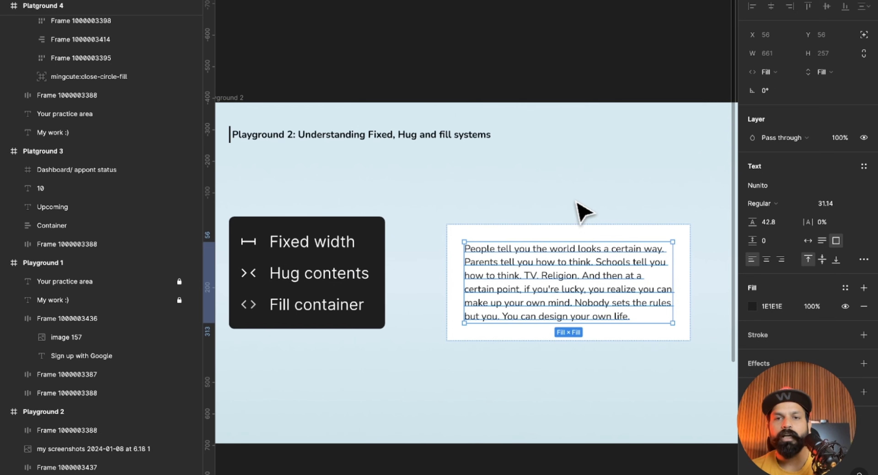
Stretch the white frame to a height of 599 and reset its height sizing to Hug contents.
click(581, 259)
drag(548, 261, 549, 335)
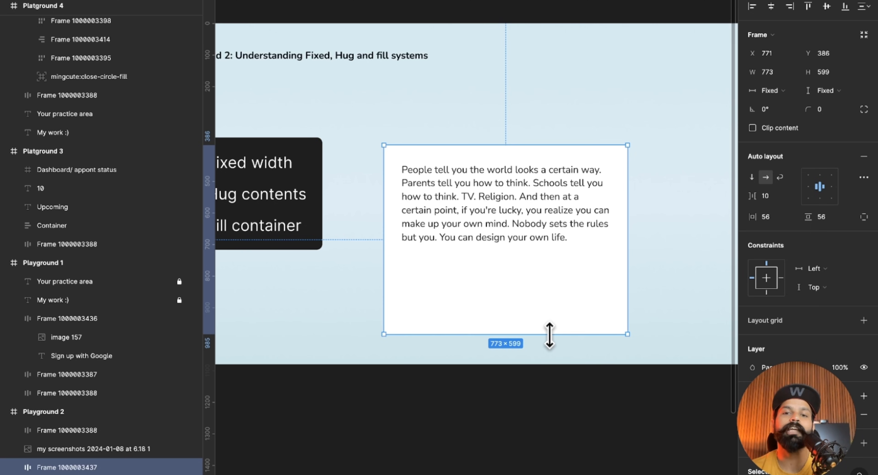
double_click(550, 333)
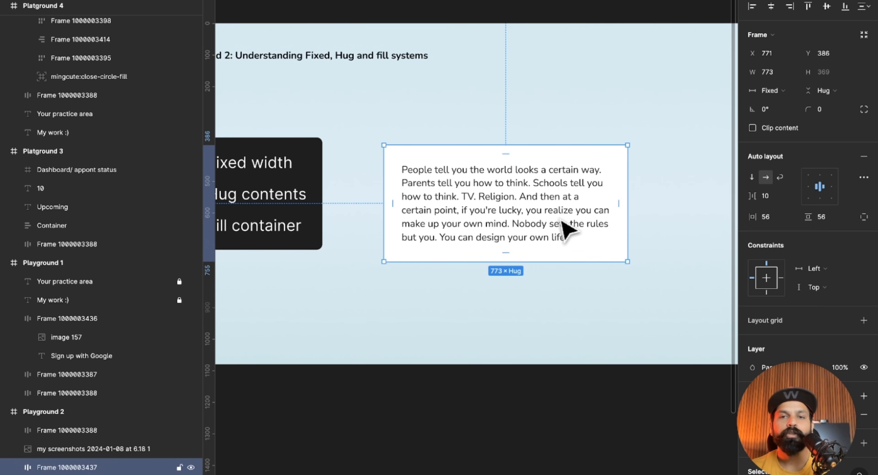
Copy the paragraph's last two sentences, from "Nobody sets the rules" on, paste them three times at its end, and select the white frame.
double_click(564, 228)
key(Return)
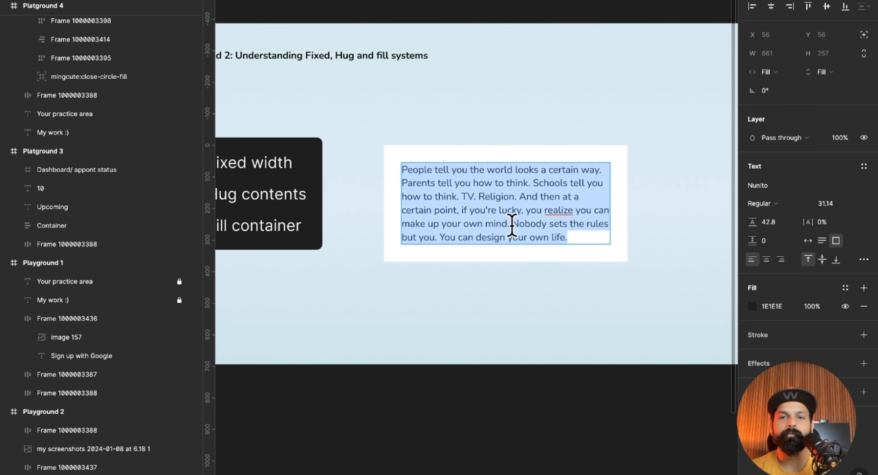
click(512, 224)
drag(513, 224, 569, 235)
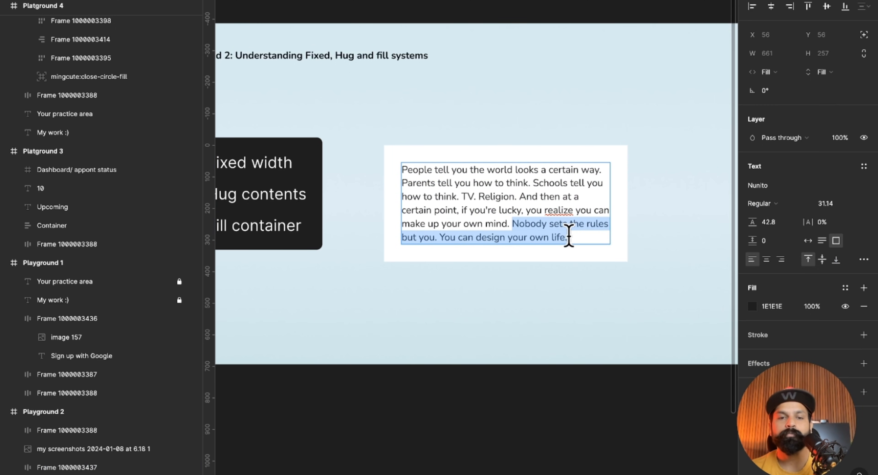
key(ctrl+c)
key(Right)
key(ctrl+v)
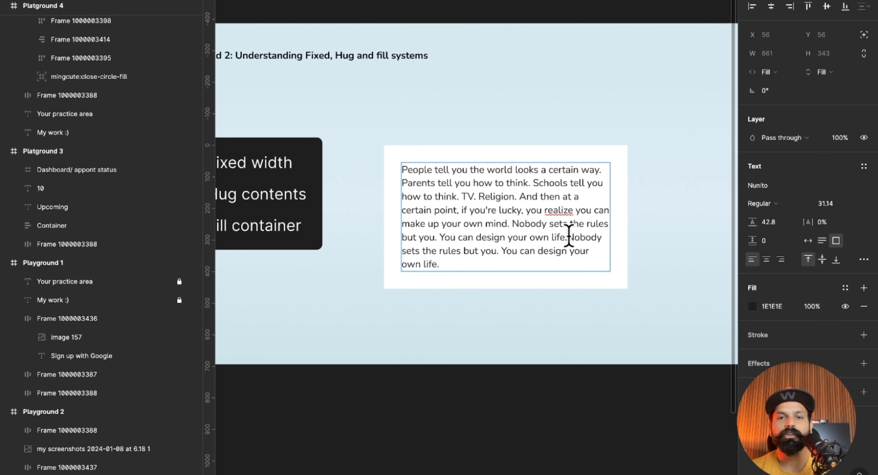
key(ctrl+v)
key(ctrl+v)
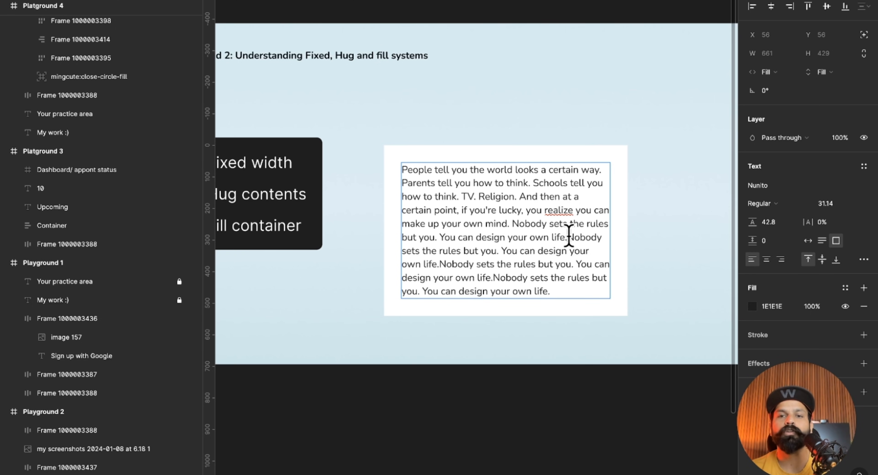
click(675, 244)
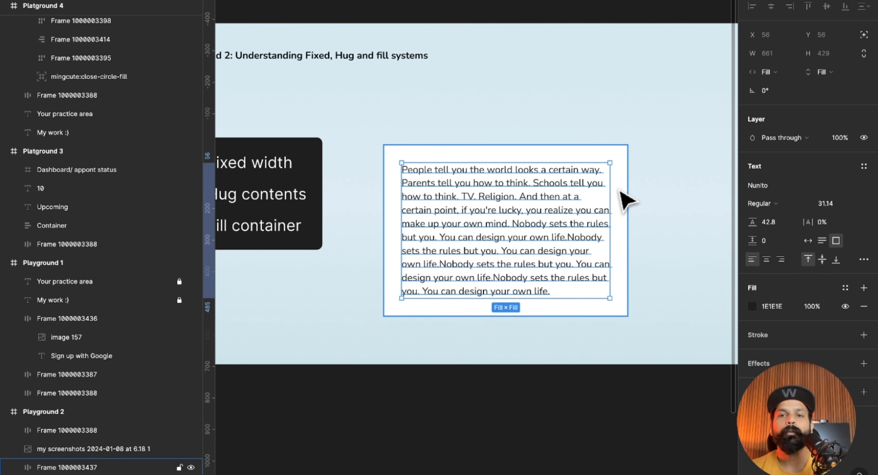
click(626, 271)
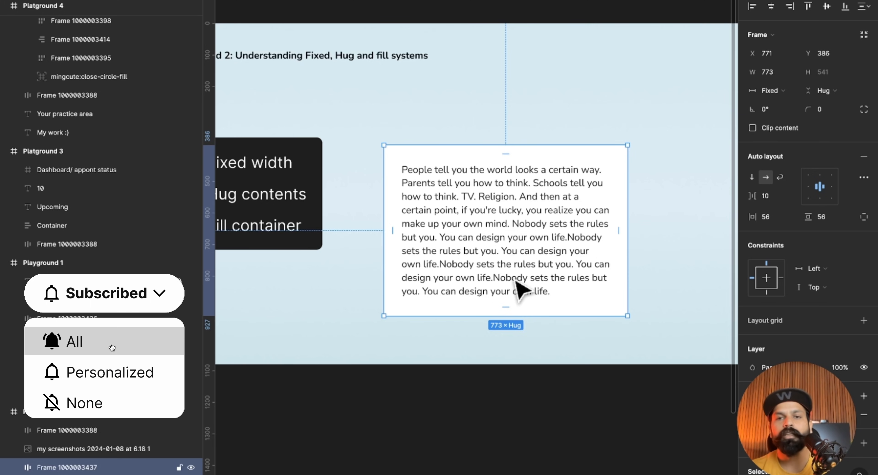
Try applying auto layout to the loose Upcoming text, the 10 and the hourglass icon in Playground 3 all at once, and undo it.
scroll(514, 279, left, 2)
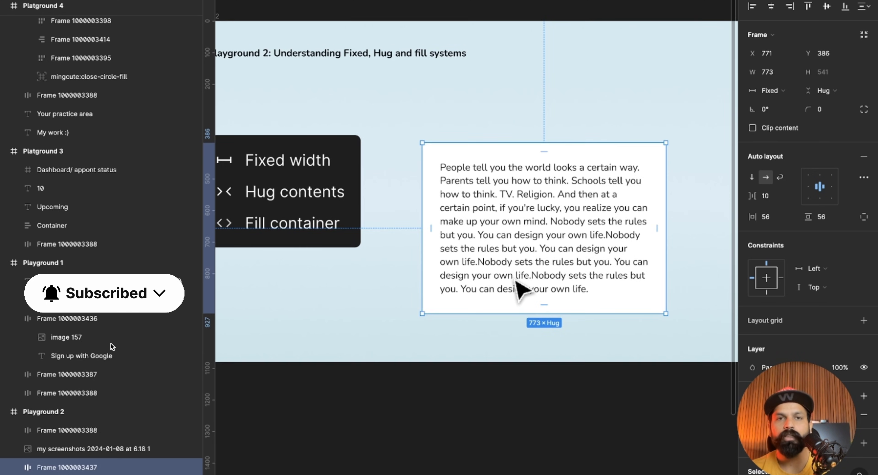
scroll(514, 280, down, 3)
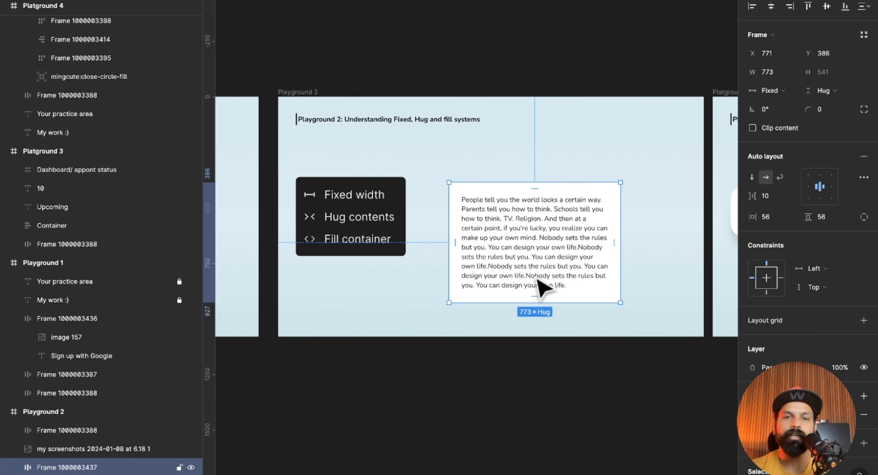
scroll(544, 287, right, 10)
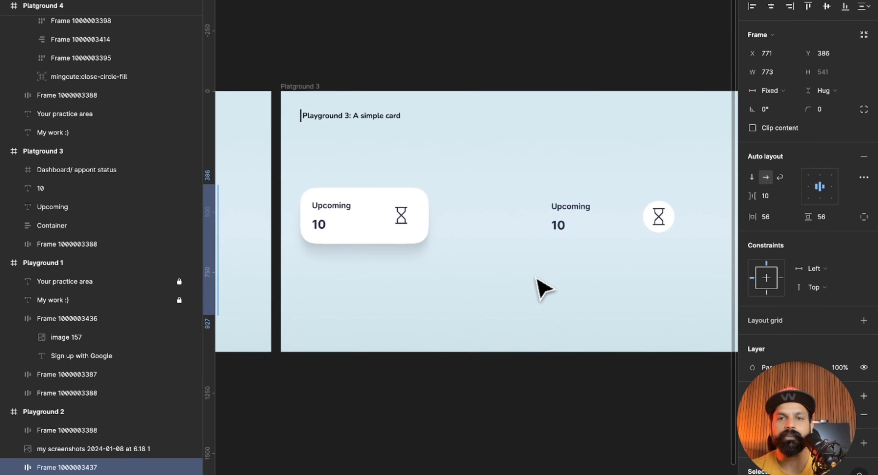
scroll(544, 287, right, 2)
scroll(543, 288, down, 1)
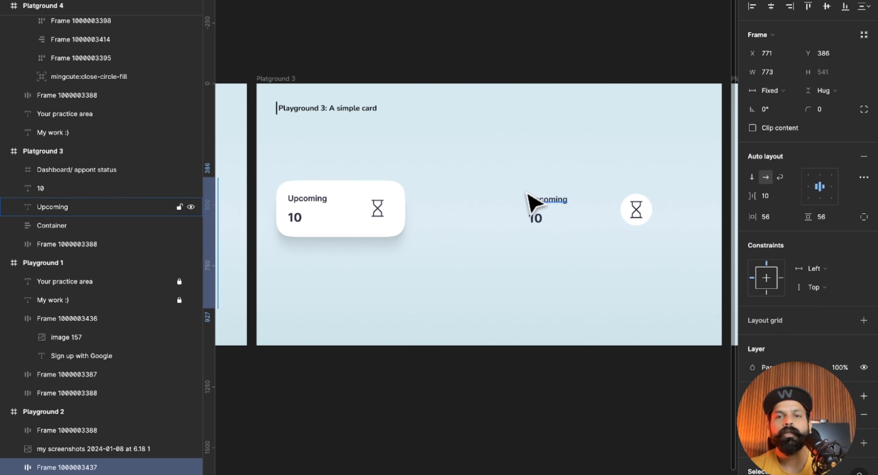
drag(509, 174, 662, 259)
click(629, 259)
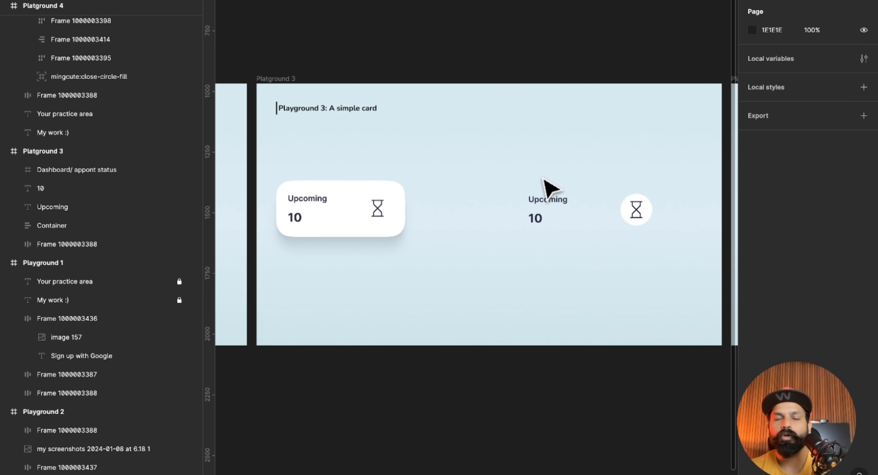
drag(499, 174, 670, 255)
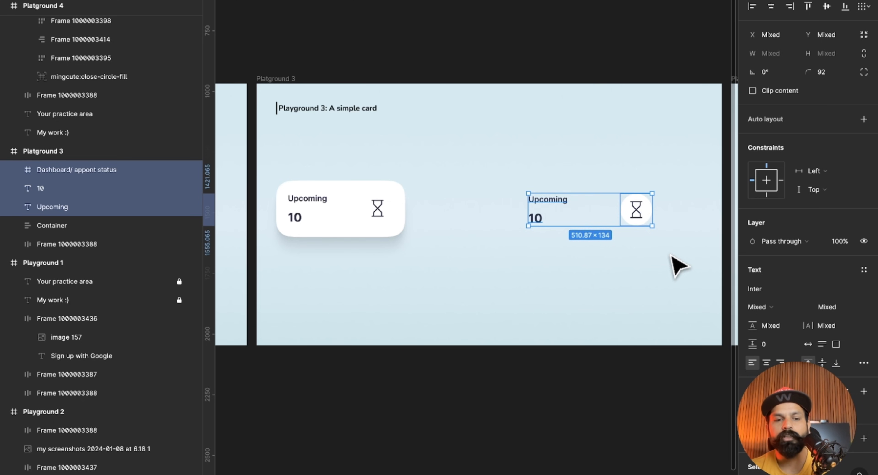
key(shift+a)
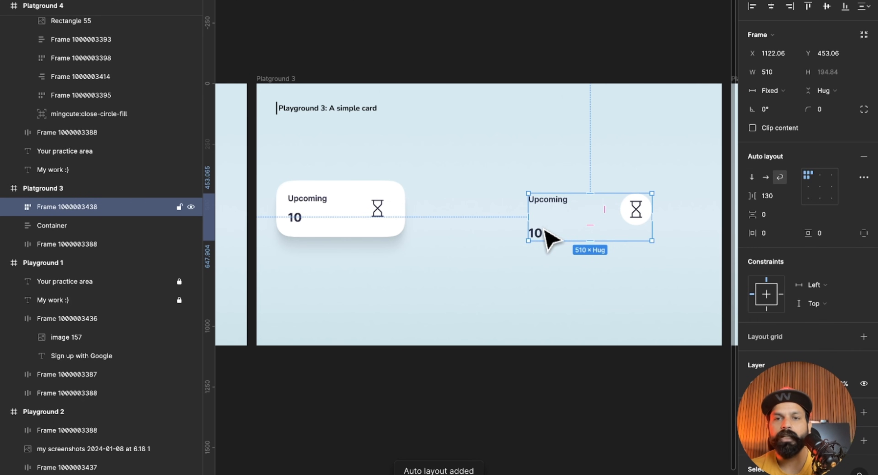
drag(593, 223, 598, 215)
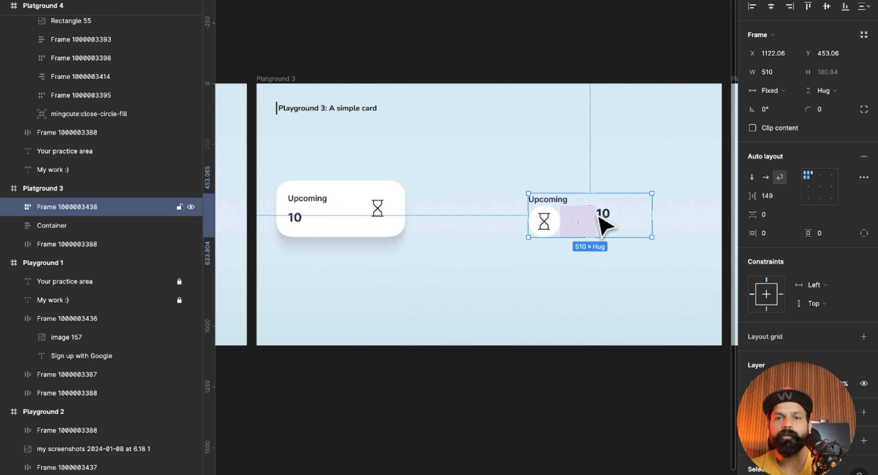
key(super+z)
key(super+z)
Group the loose Upcoming and 10 texts in Playground 3 into a vertical auto layout frame with a spacing of 20.
click(607, 262)
drag(497, 175, 568, 239)
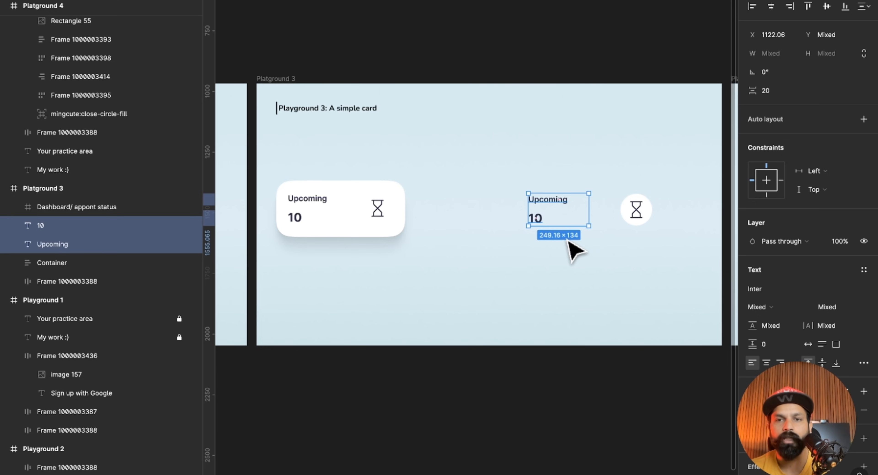
click(574, 251)
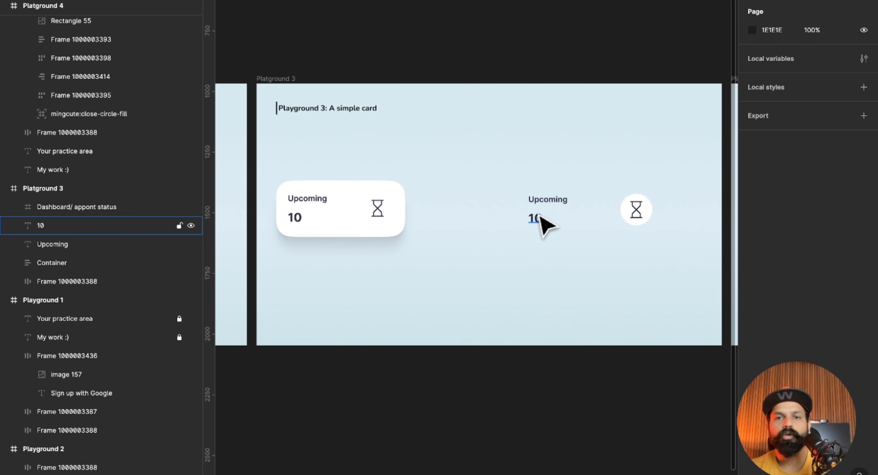
drag(514, 182, 554, 233)
key(shift+a)
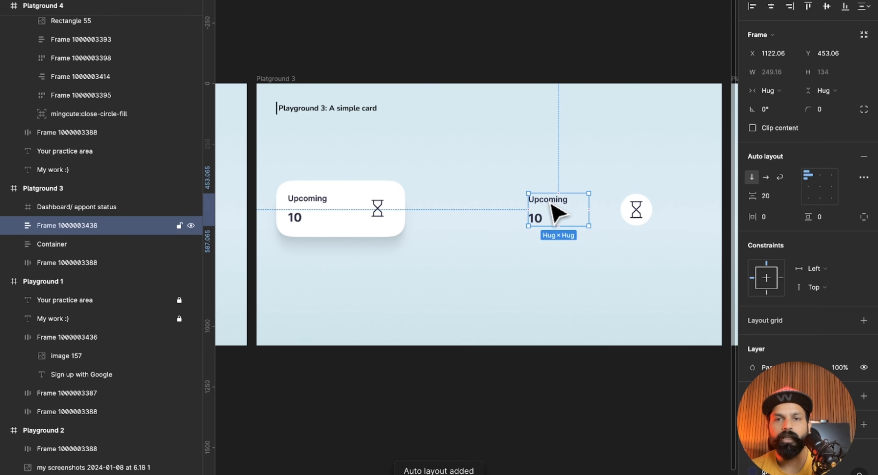
drag(543, 212, 558, 195)
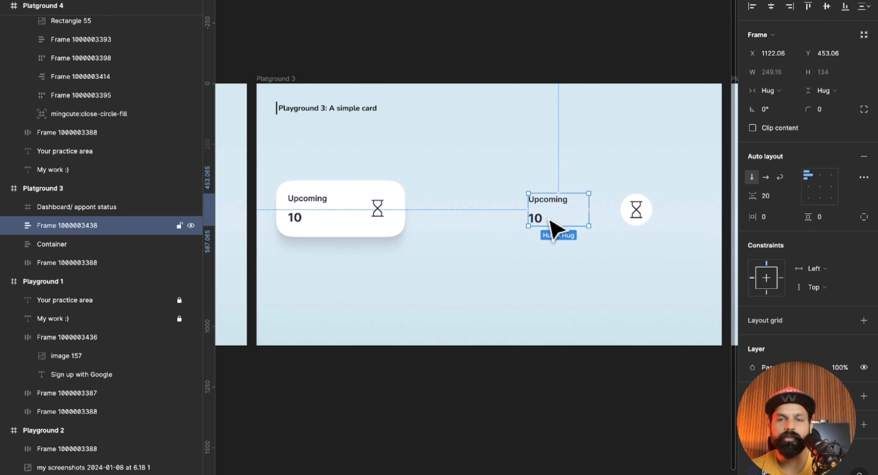
Wrap the text frame and the hourglass icon in a horizontal auto layout frame and give it a white FFFFFF fill.
click(640, 217)
shift+click(562, 215)
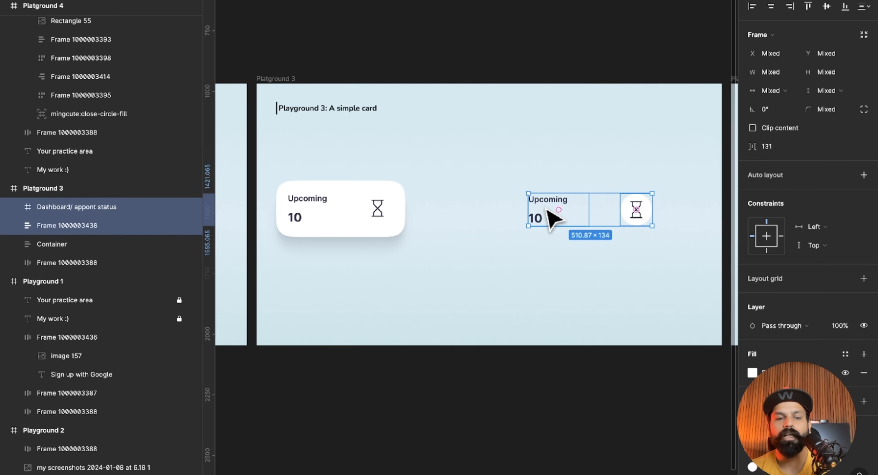
key(shift+a)
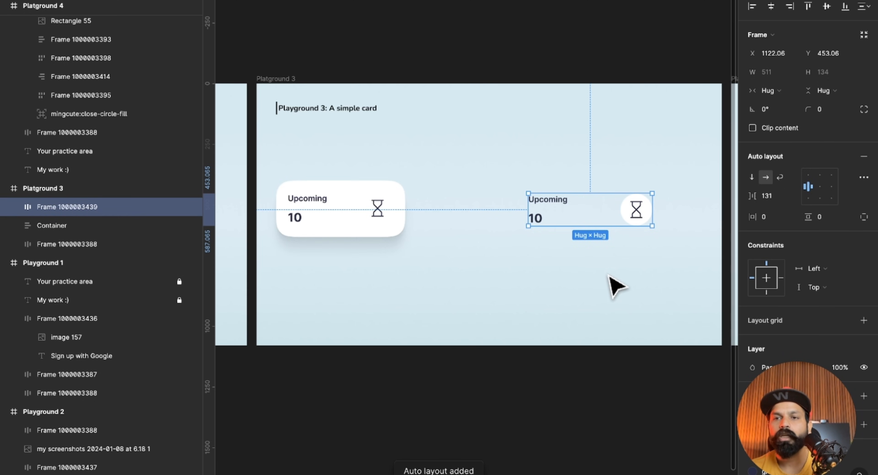
scroll(784, 347, down, 3)
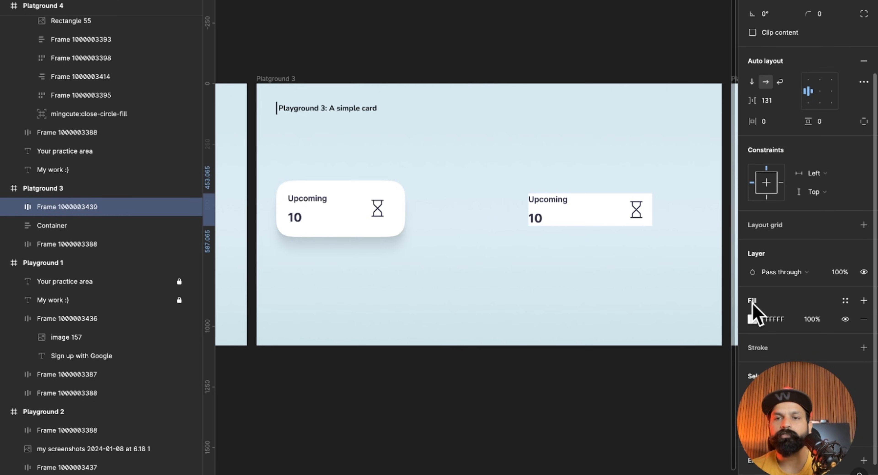
Set the new card's padding to 74 on all sides and round its corners to a radius of 58.
click(764, 122)
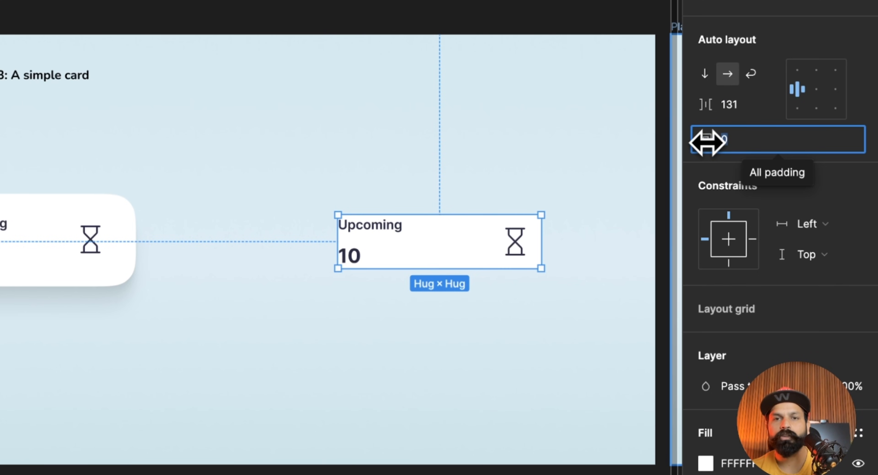
drag(705, 141, 848, 172)
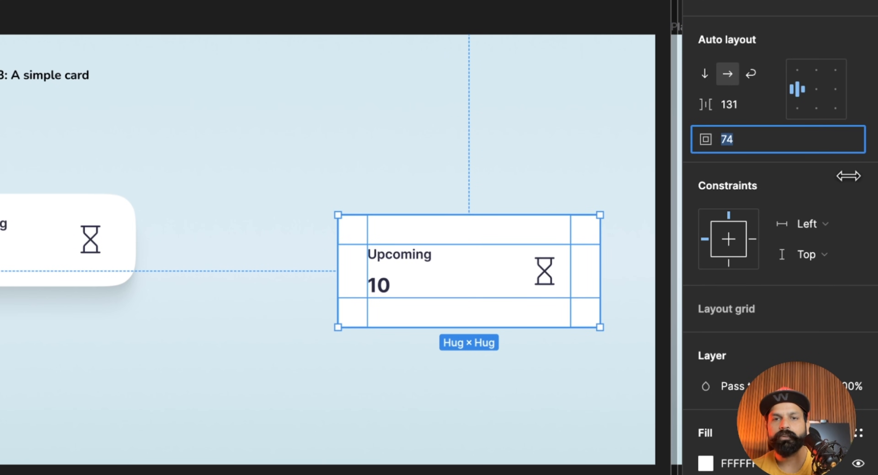
scroll(711, 84, up, 3)
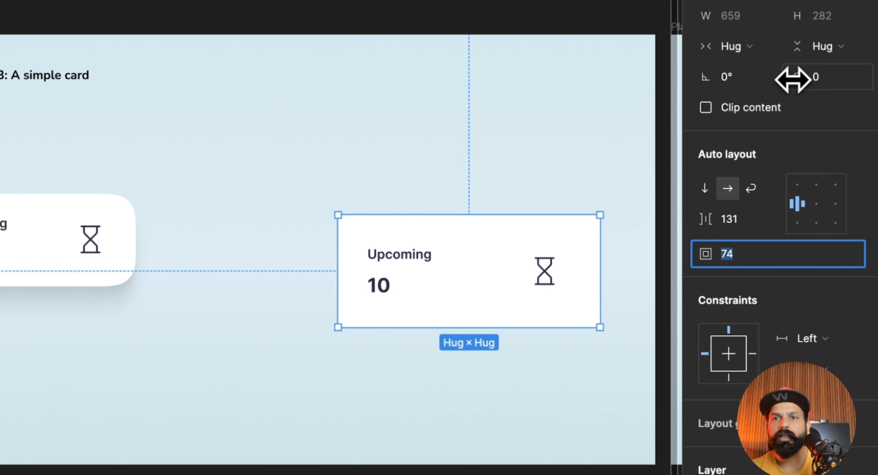
drag(792, 78, 794, 78)
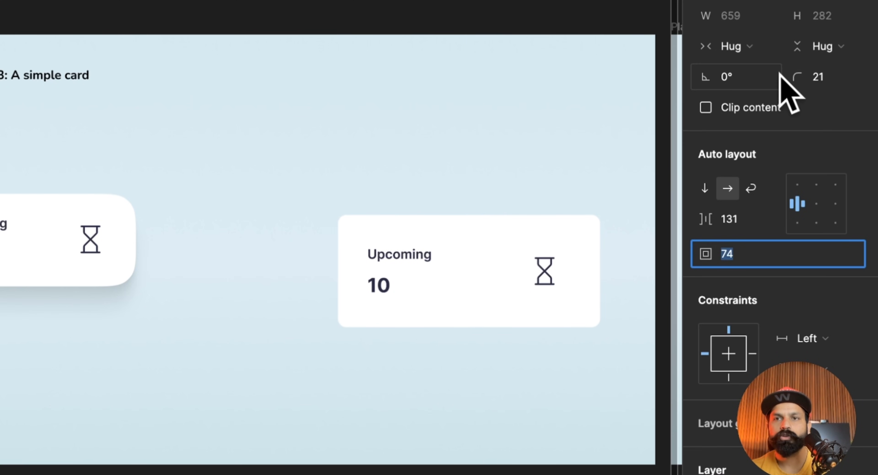
click(792, 79)
text(44)
drag(792, 78, 794, 78)
click(548, 141)
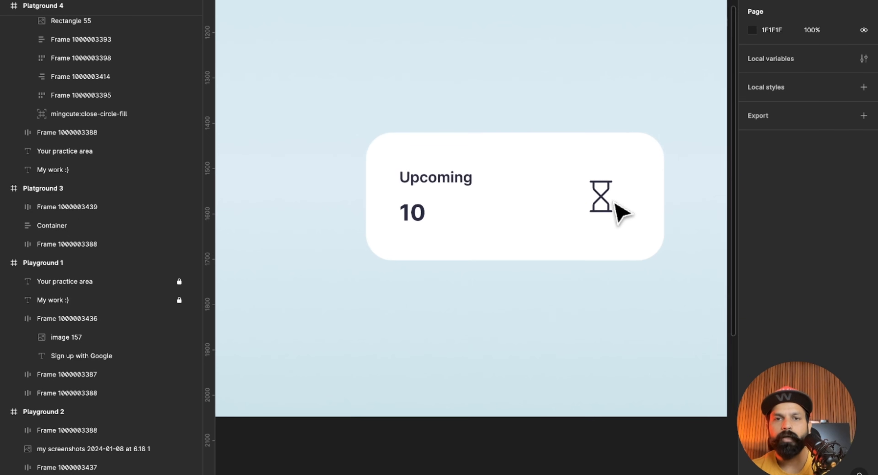
Set the card's auto layout alignment to center and move the card to X 897, Y 439.
scroll(617, 206, right, 1)
click(627, 183)
drag(647, 153, 627, 168)
double_click(627, 168)
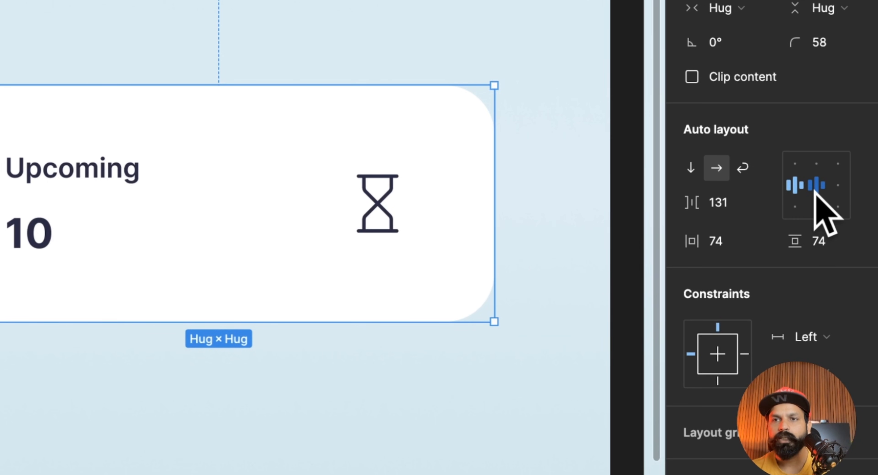
click(819, 188)
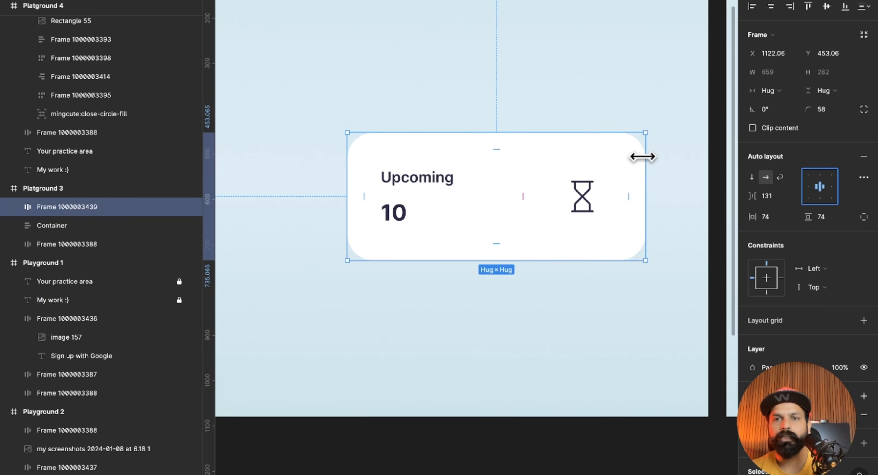
mouse_move(642, 157)
mouse_down()
mouse_move(676, 157)
mouse_move(630, 149)
mouse_move(687, 160)
mouse_move(643, 152)
mouse_up()
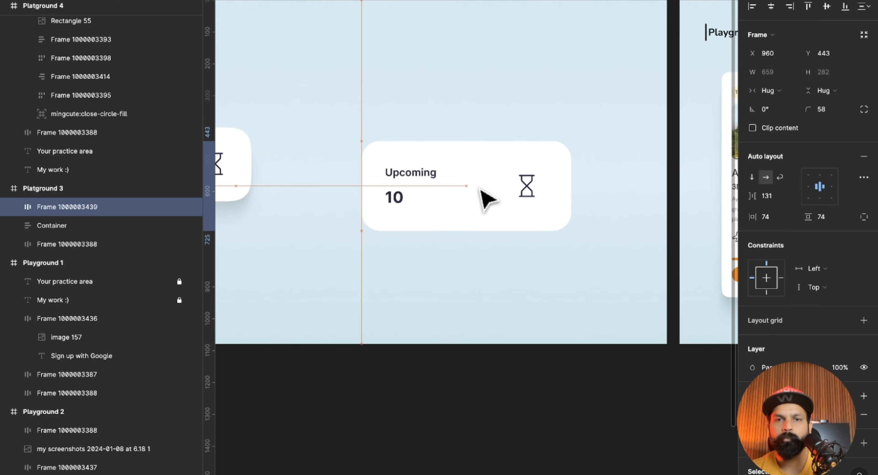
drag(480, 188, 462, 184)
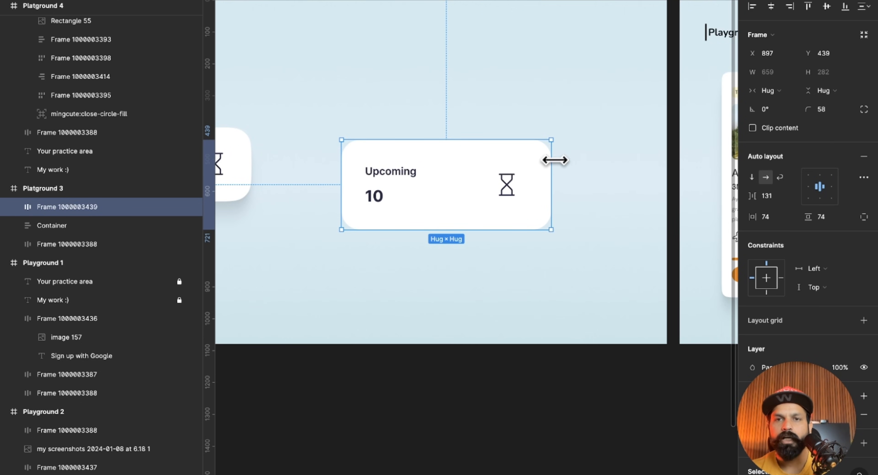
Try stretching the centered card to a width of 954, and undo the resize.
drag(554, 159, 644, 170)
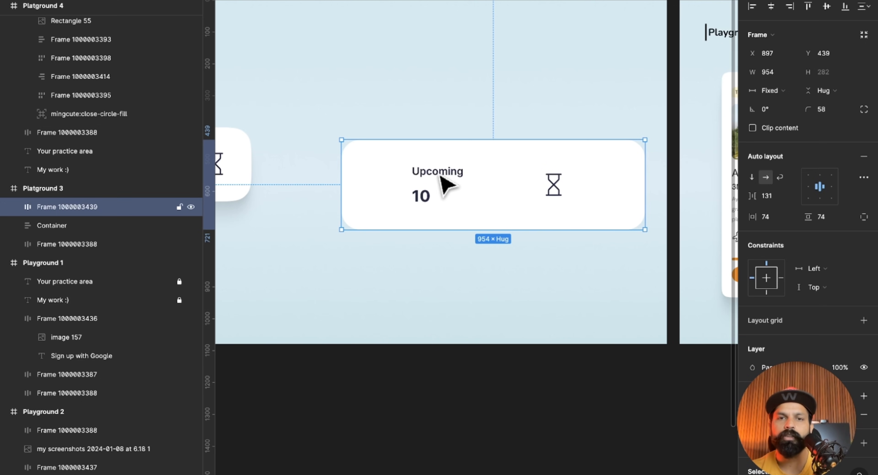
key(ctrl+z)
click(489, 259)
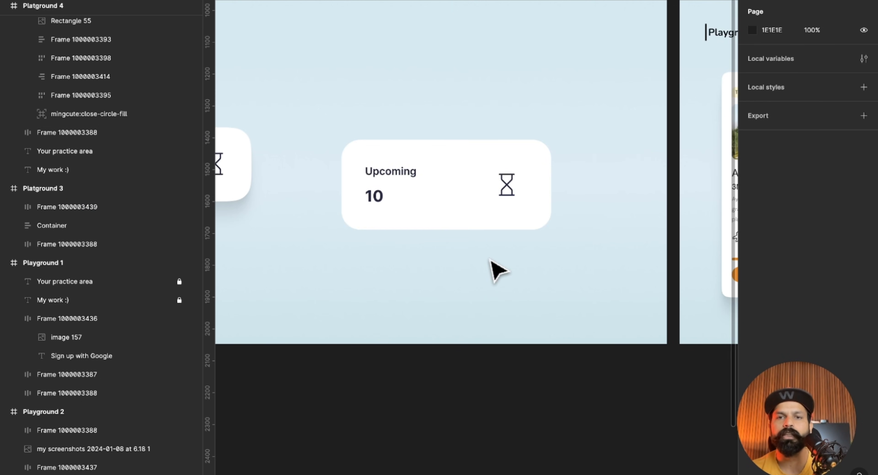
Increase the horizontal spacing between the card's text frame and the hourglass icon to 147.
scroll(489, 259, left, 1)
scroll(490, 259, right, 1)
click(481, 198)
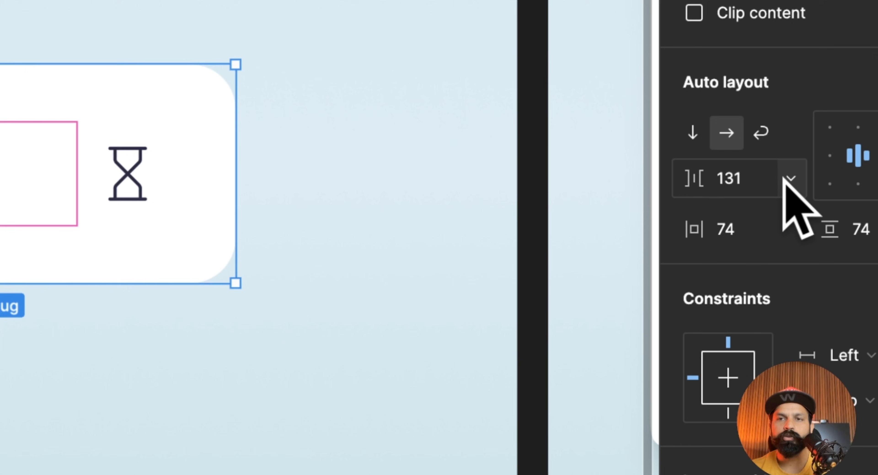
click(792, 195)
click(792, 136)
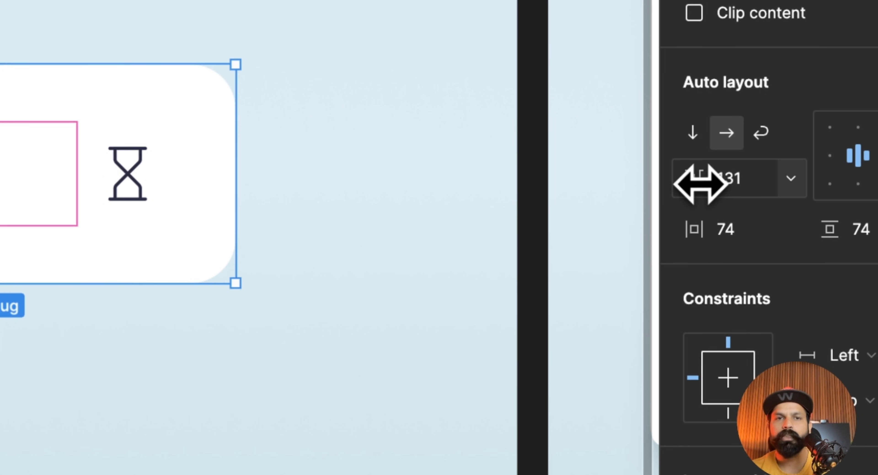
scroll(440, 269, down, 3)
drag(682, 178, 711, 179)
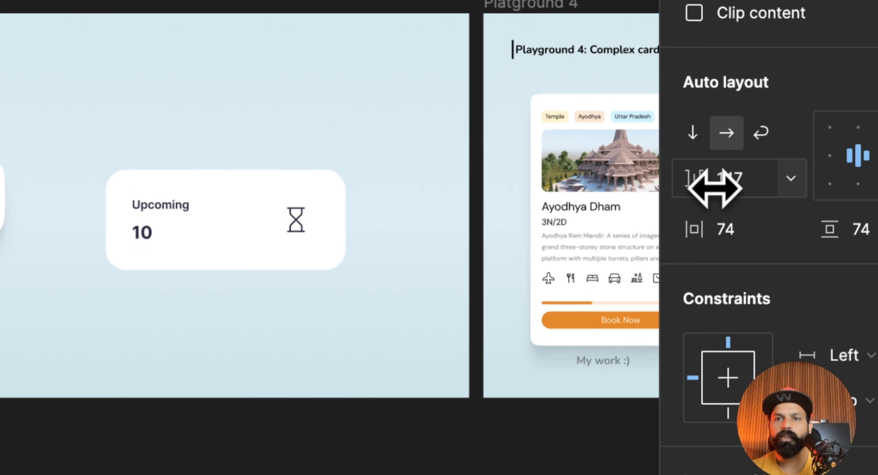
Set the card's horizontal spacing between items to Auto.
click(789, 179)
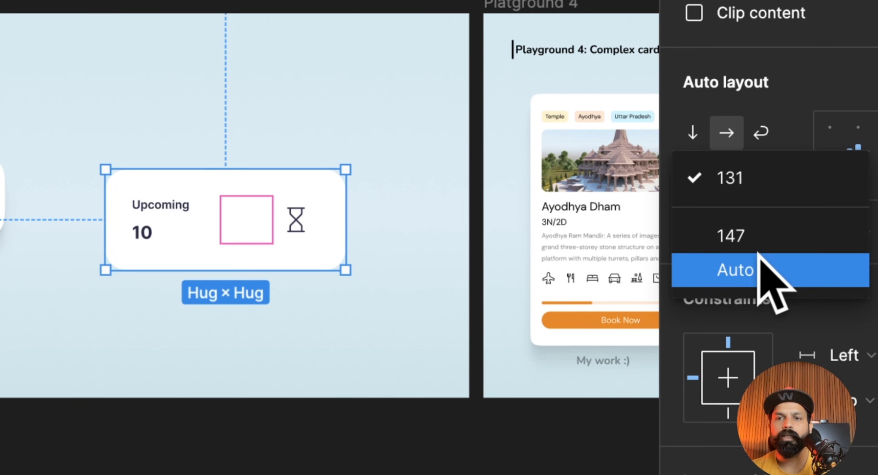
click(735, 269)
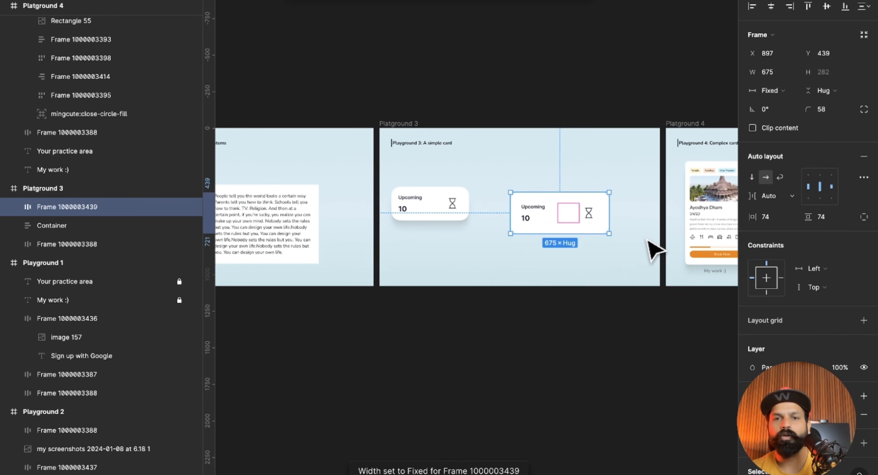
click(436, 283)
Stretch the card with Auto spacing to a width of 892.
scroll(335, 235, up, 5)
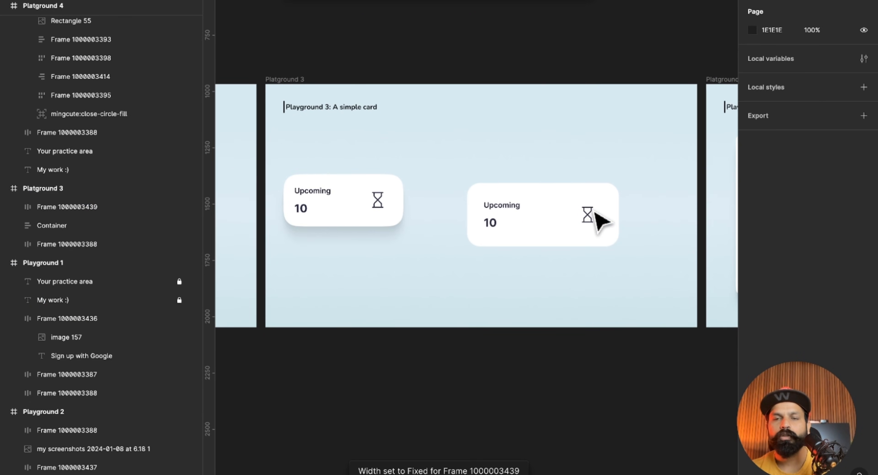
click(596, 213)
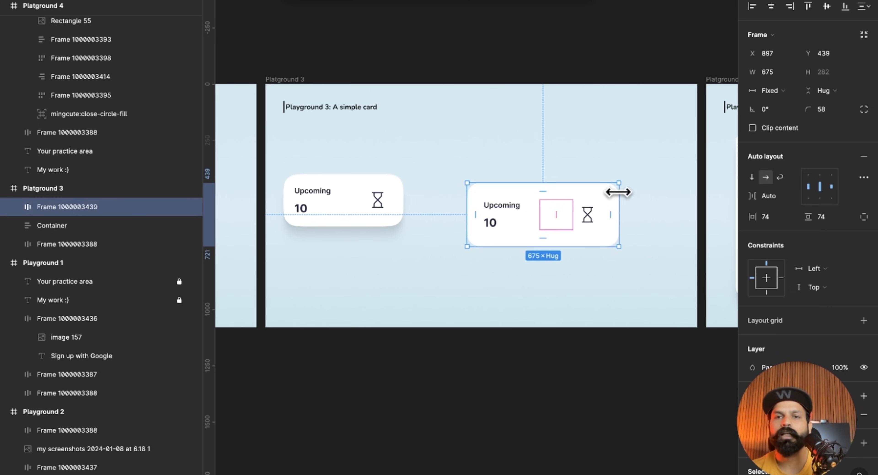
drag(619, 192, 668, 197)
scroll(653, 255, up, 2)
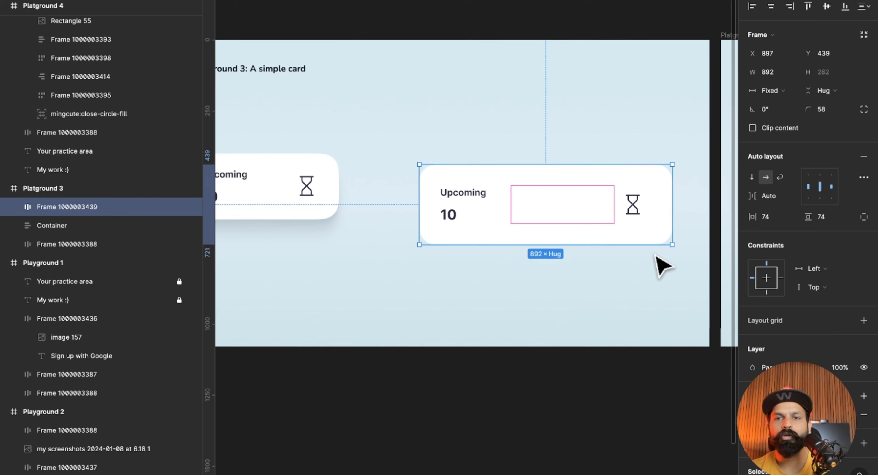
click(655, 254)
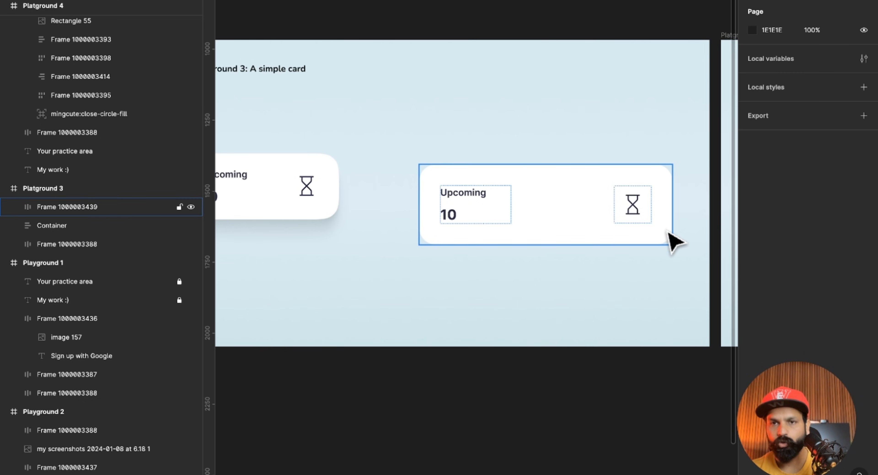
Examine how Auto spacing distributes the gap between the text frame and the hourglass icon in the card.
click(665, 236)
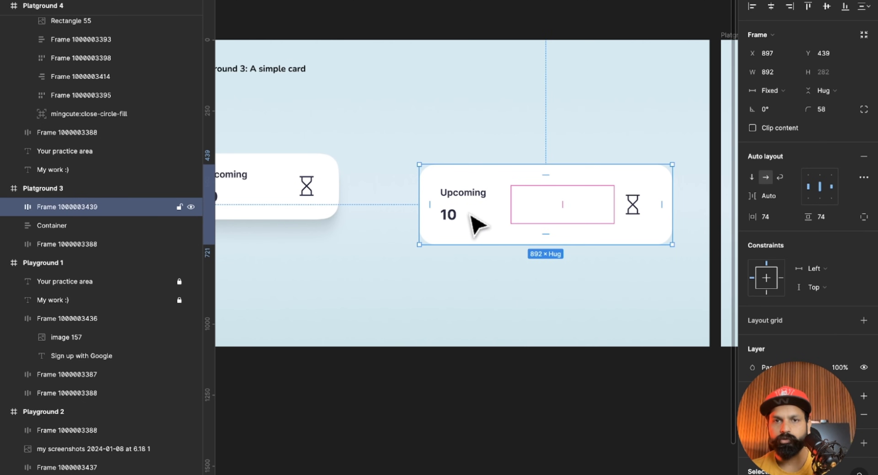
double_click(486, 213)
click(639, 205)
click(609, 242)
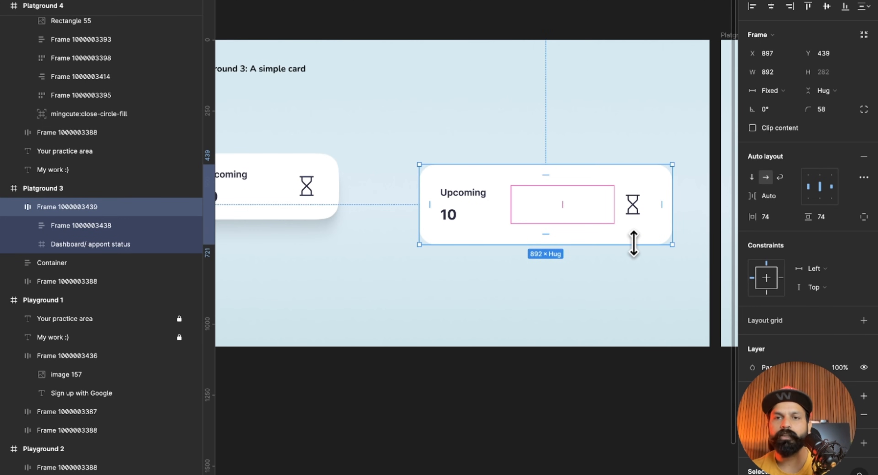
click(636, 237)
key(Escape)
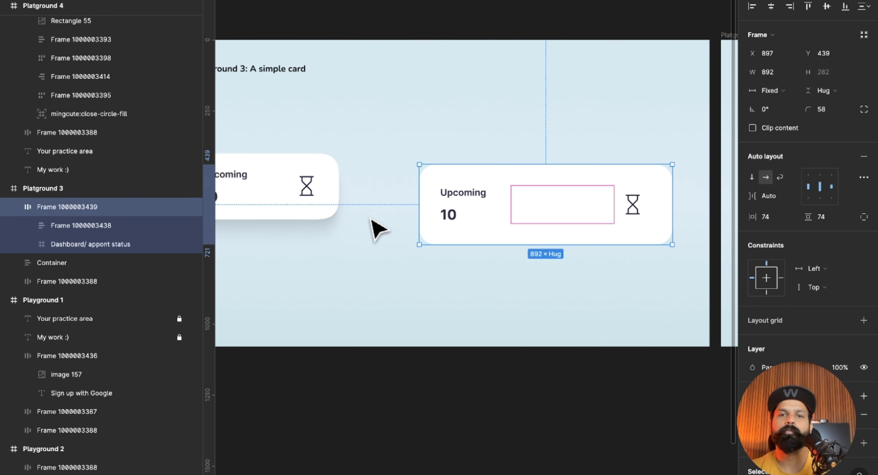
Duplicate the hourglass icon inside the card and check the Auto spacing across the three items.
click(643, 217)
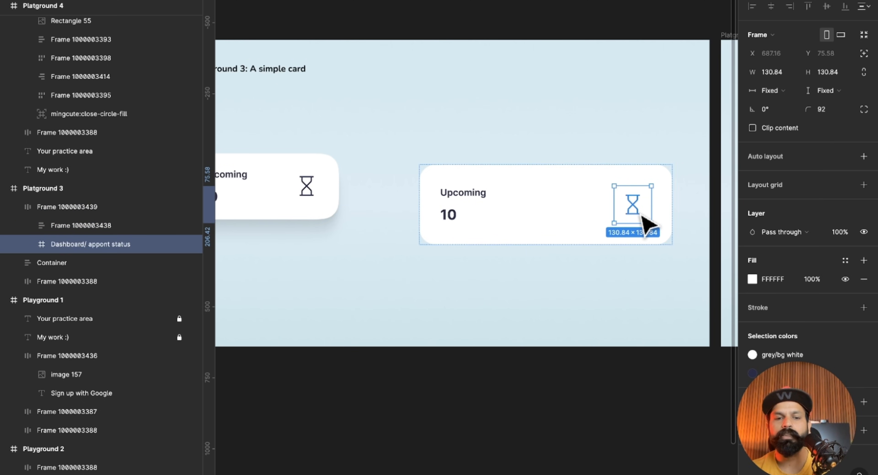
key(ctrl+d)
click(580, 298)
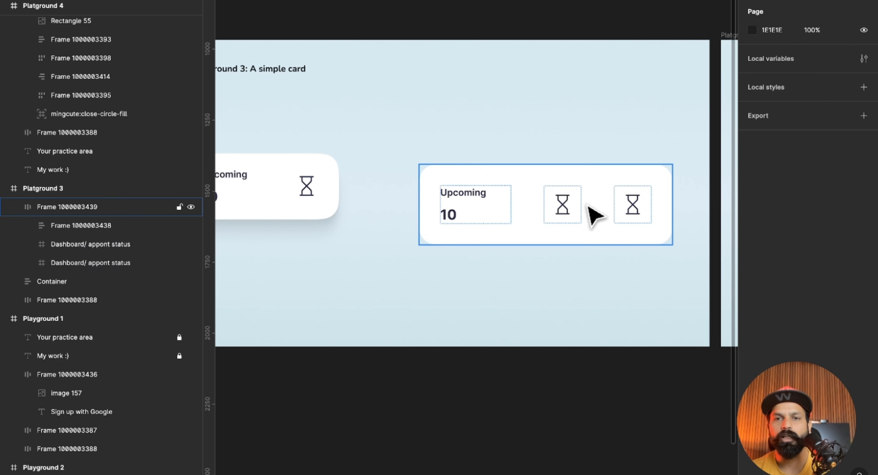
click(595, 215)
click(791, 196)
click(792, 201)
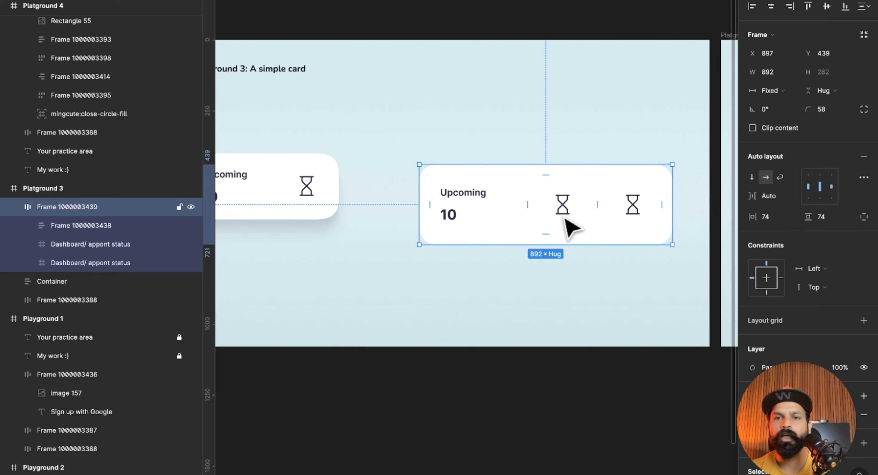
Try resizing the card with two hourglass icons, and undo back past the icon duplicate and the card's widening.
scroll(541, 220, down, 3)
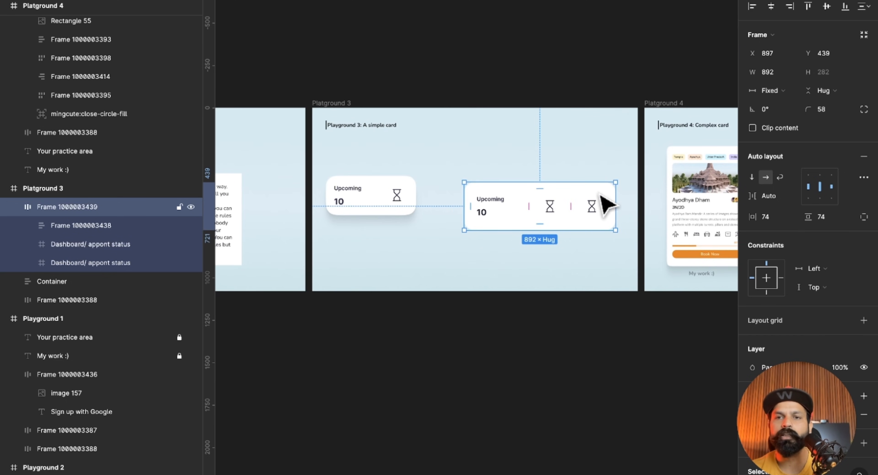
drag(615, 194, 598, 206)
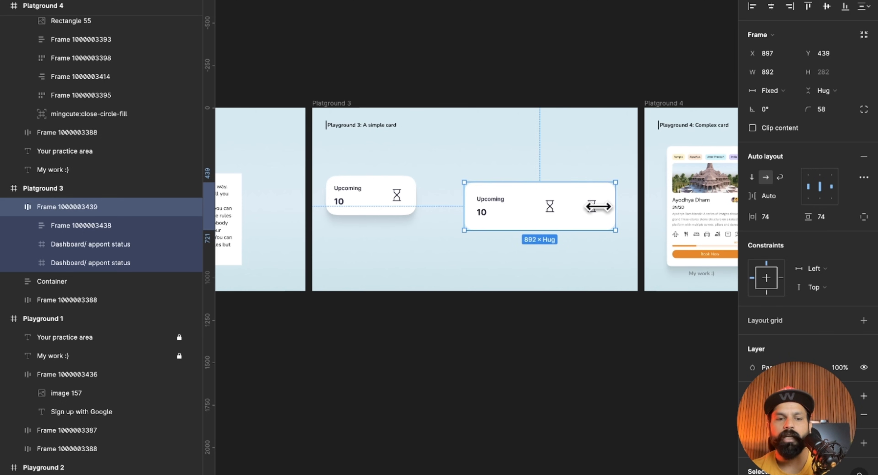
key(super+z)
key(super+z)
key(super+z)
key(super+z)
key(super+z)
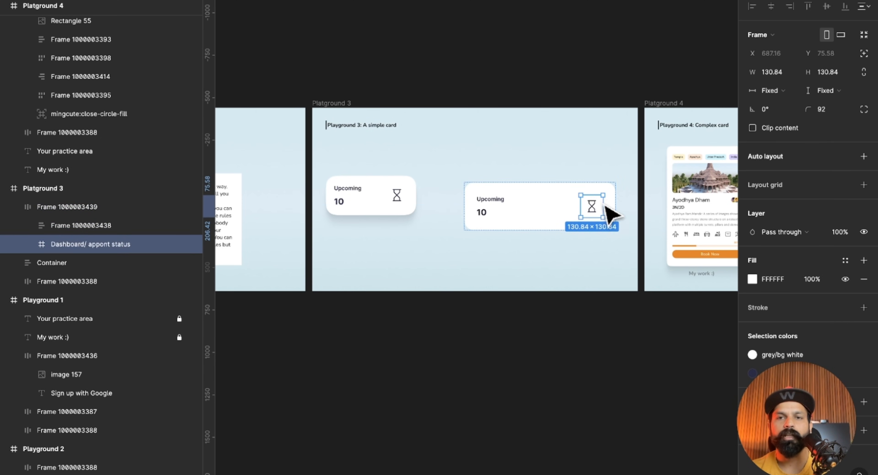
key(super+z)
key(super+z)
Examine the finished complex card in Playground 4 and the loose parts supplied in its practice area.
scroll(500, 222, up, 1)
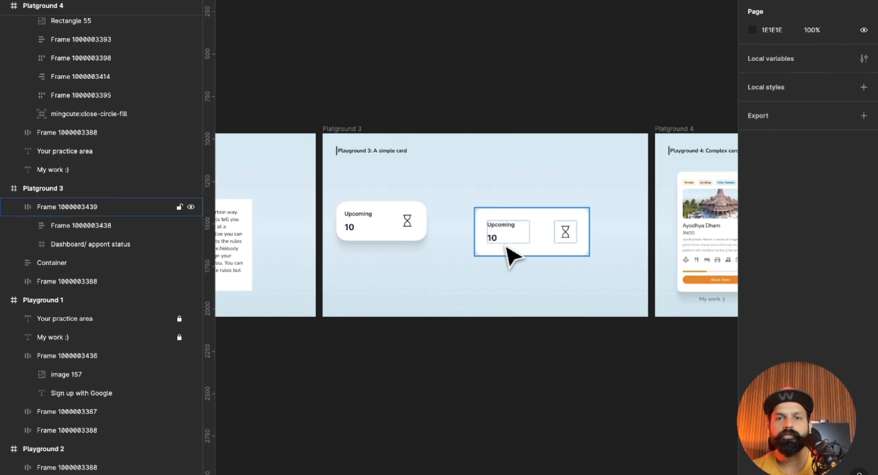
scroll(511, 258, up, 3)
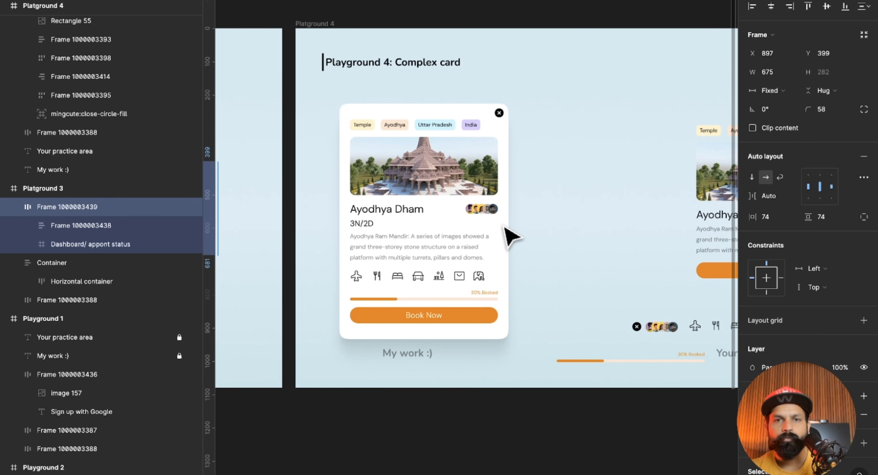
scroll(512, 235, left, 10)
scroll(511, 235, right, 12)
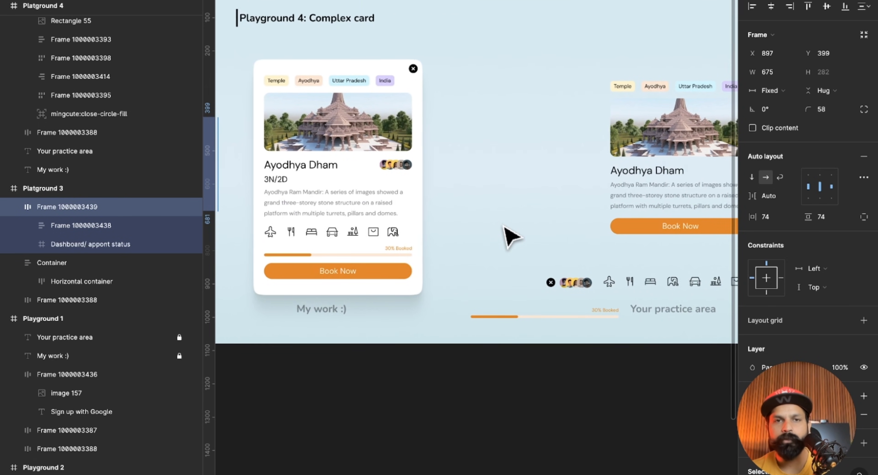
scroll(507, 236, right, 2)
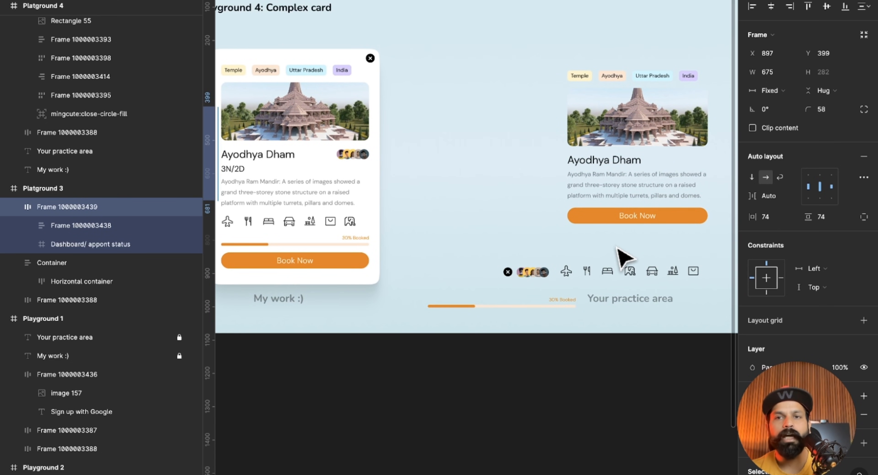
scroll(624, 259, left, 2)
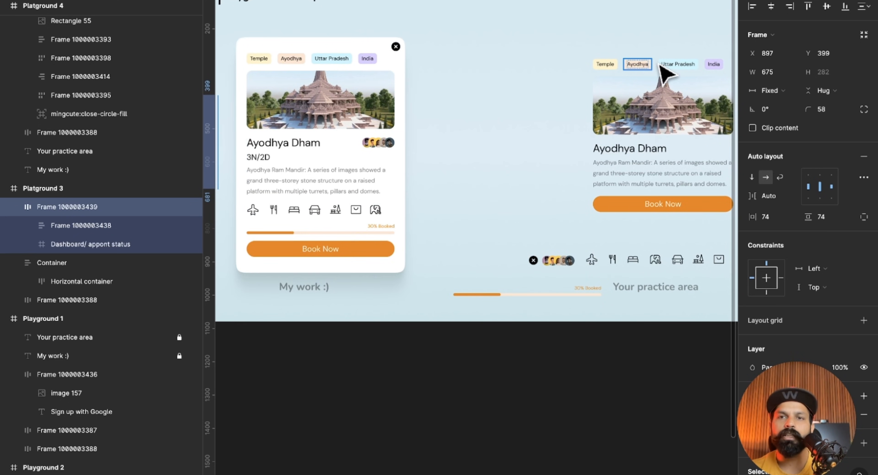
scroll(647, 180, right, 2)
scroll(647, 180, down, 1)
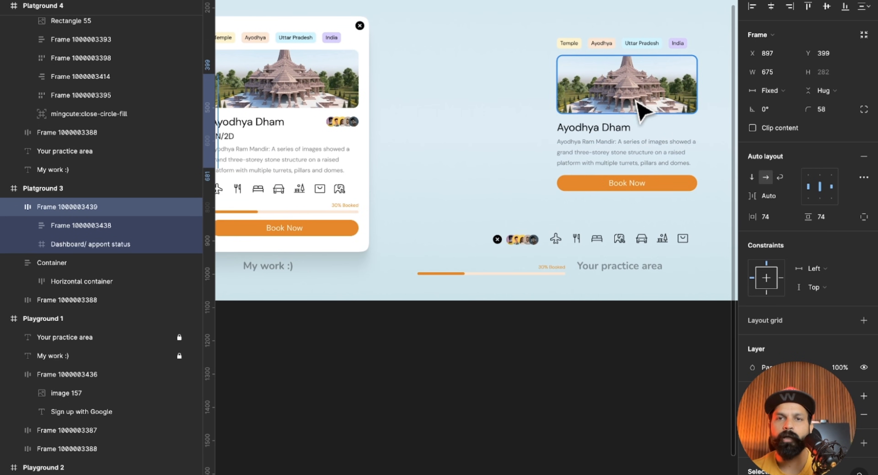
scroll(633, 204, left, 2)
scroll(636, 206, right, 2)
scroll(635, 206, up, 1)
scroll(636, 206, left, 3)
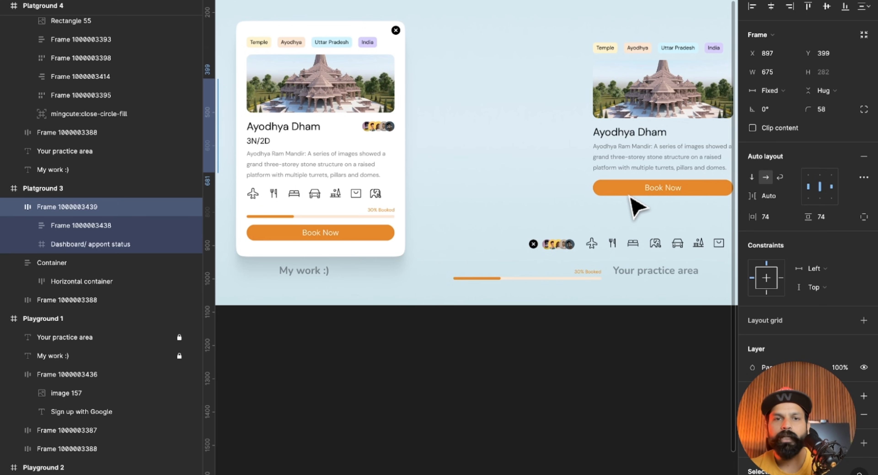
scroll(579, 177, right, 3)
Compare the practice area's tags, image, text and Book Now button with the finished Ayodhya Dham card.
drag(512, 13, 694, 203)
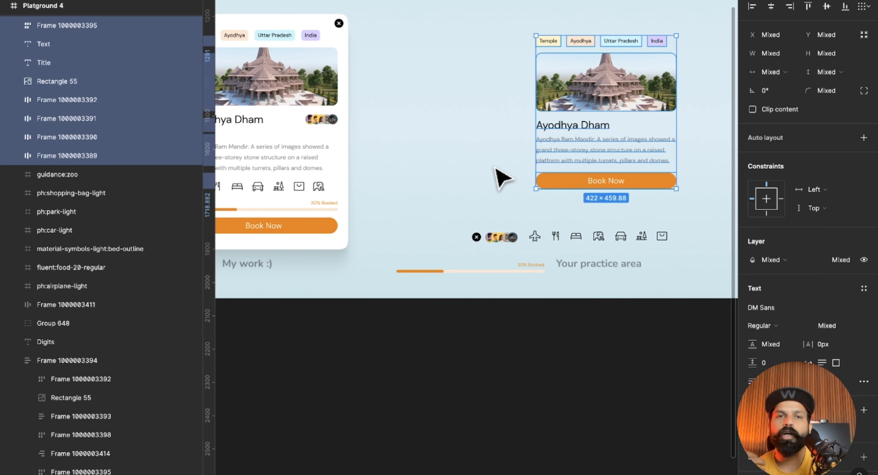
scroll(498, 177, left, 5)
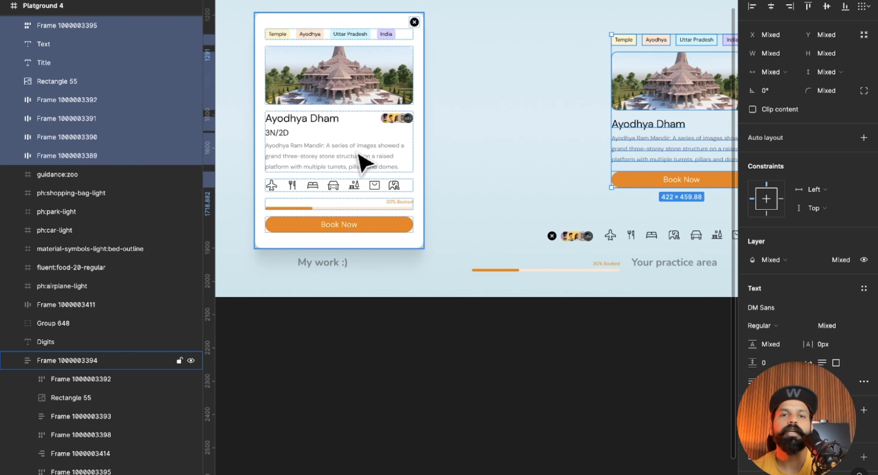
scroll(509, 147, right, 5)
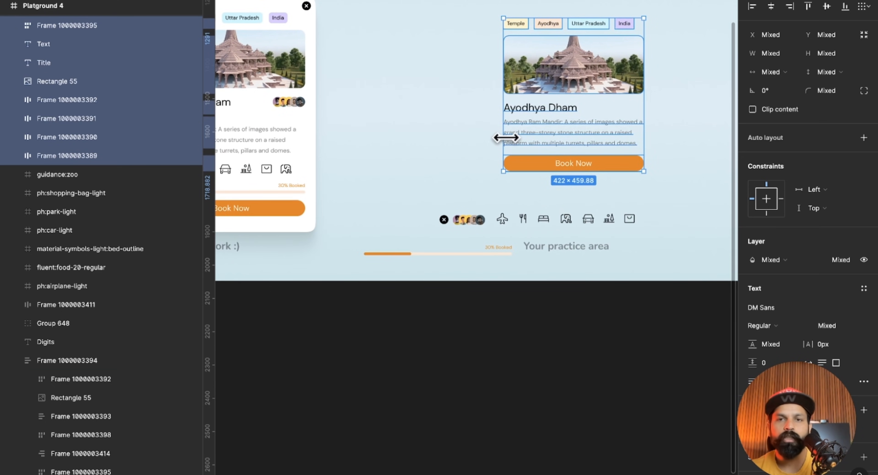
scroll(661, 157, up, 2)
click(661, 160)
scroll(658, 156, up, 1)
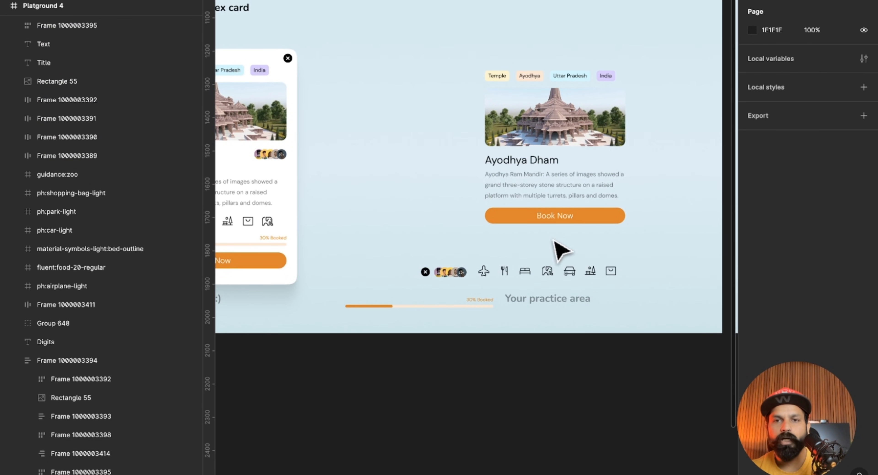
scroll(661, 120, up, 3)
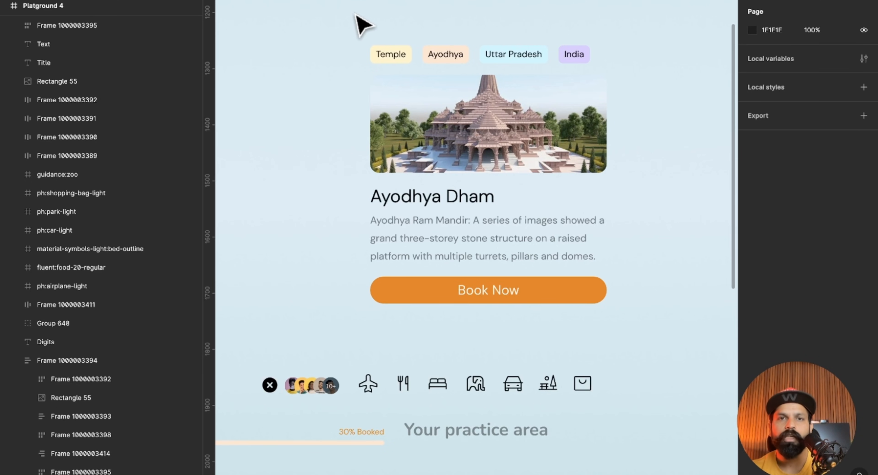
scroll(660, 225, down, 1)
scroll(660, 225, up, 2)
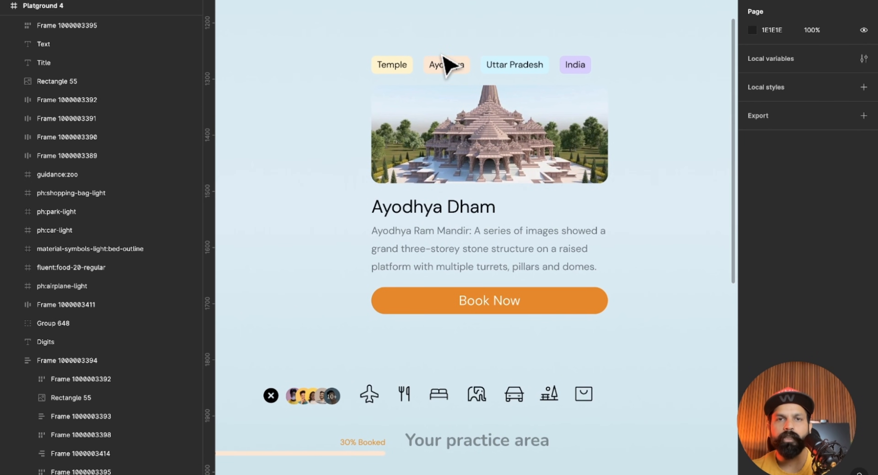
Examine the tag row, image, title with description, and Book Now button as separate groups in the practice area and finished card.
drag(350, 40, 617, 75)
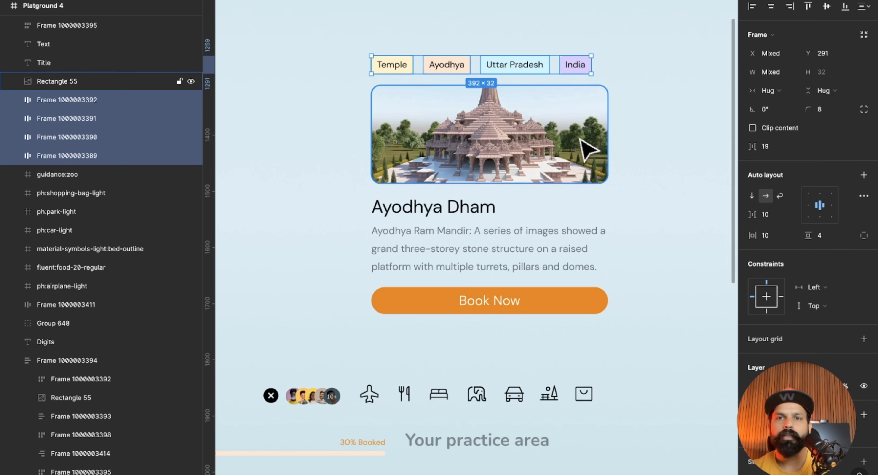
click(586, 148)
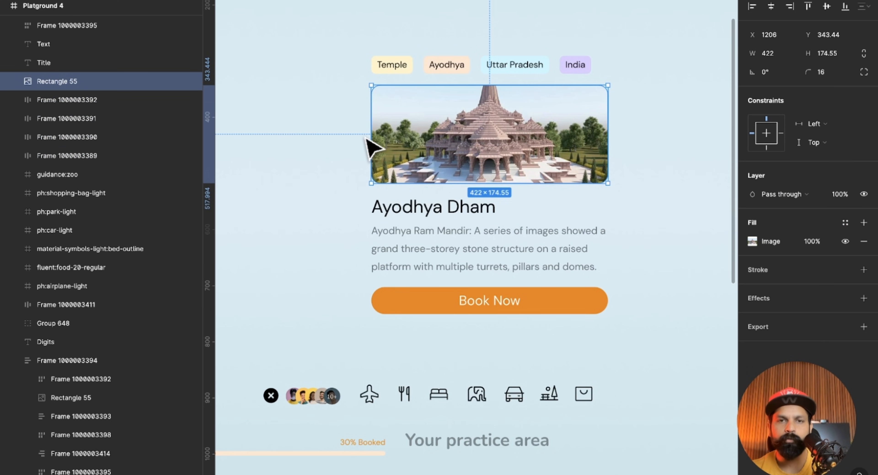
click(377, 208)
click(392, 250)
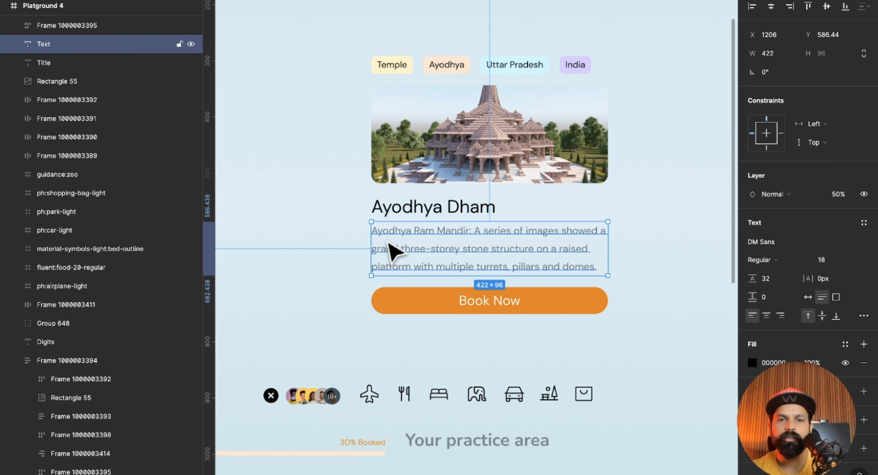
scroll(364, 241, right, 2)
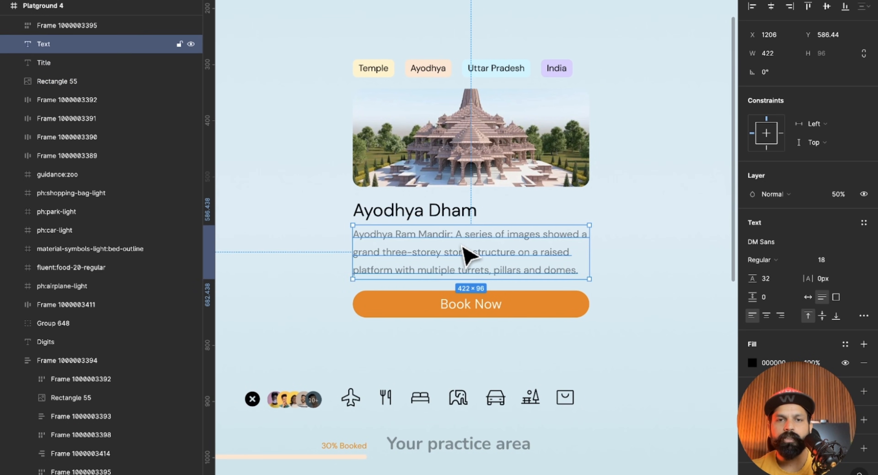
shift+click(446, 211)
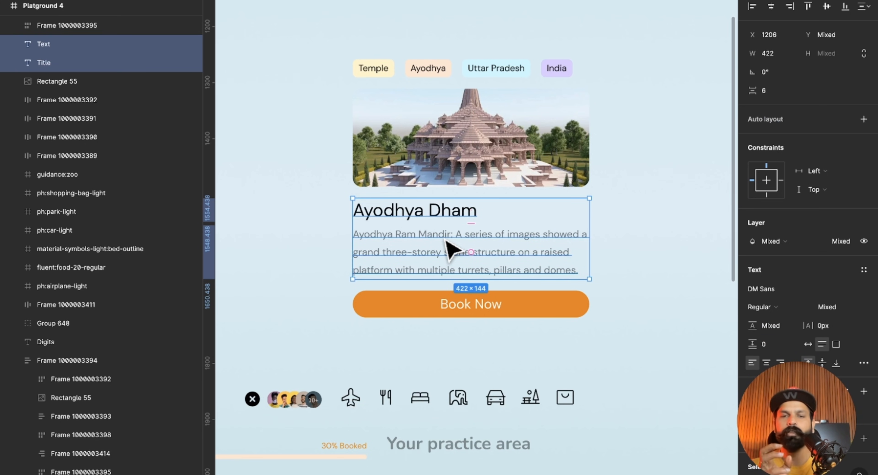
click(410, 304)
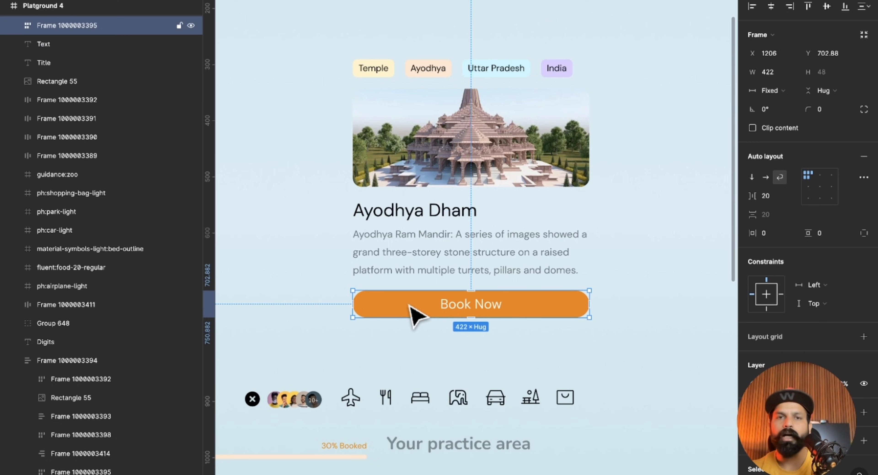
click(676, 269)
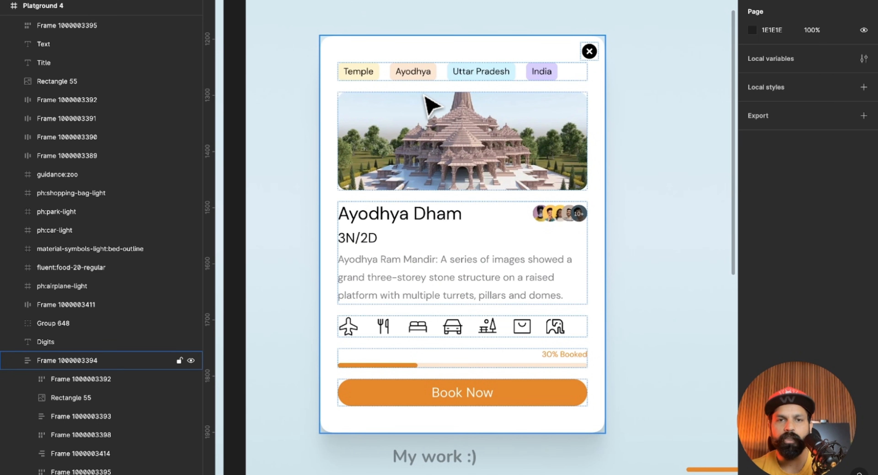
click(431, 104)
click(680, 82)
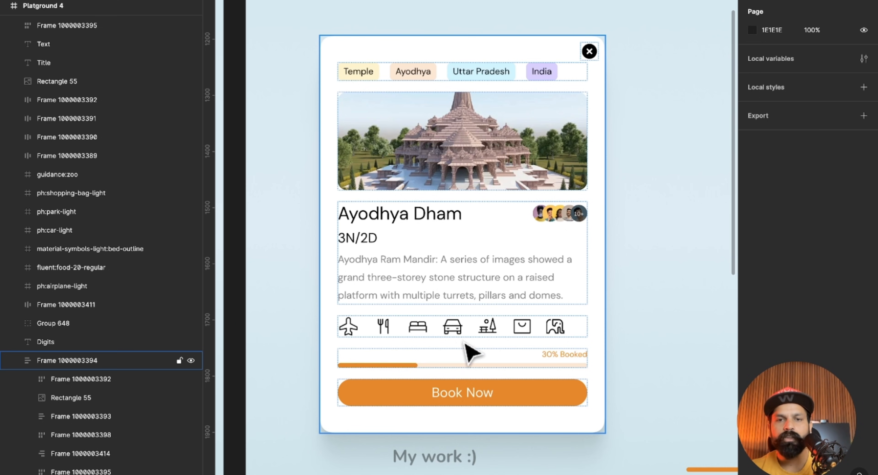
click(464, 407)
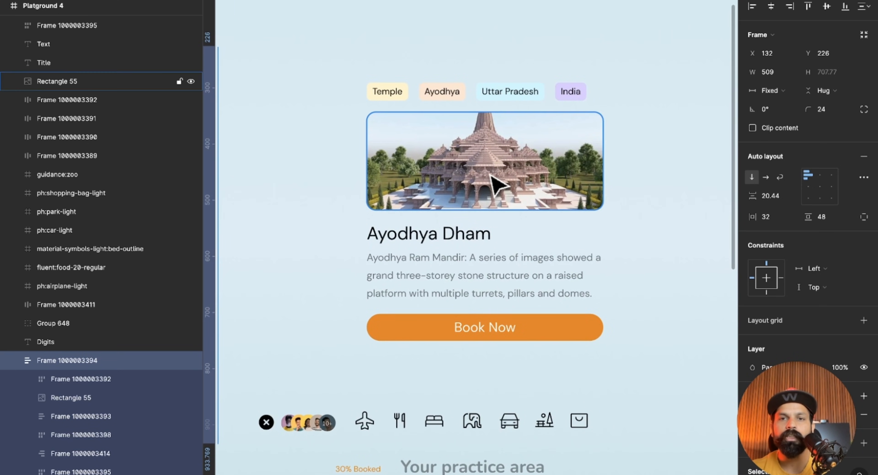
Wrap the practice area's four tags in a horizontal auto layout, and the Ayodhya Dham title and description in a vertical one.
drag(356, 57, 593, 101)
key(shift+a)
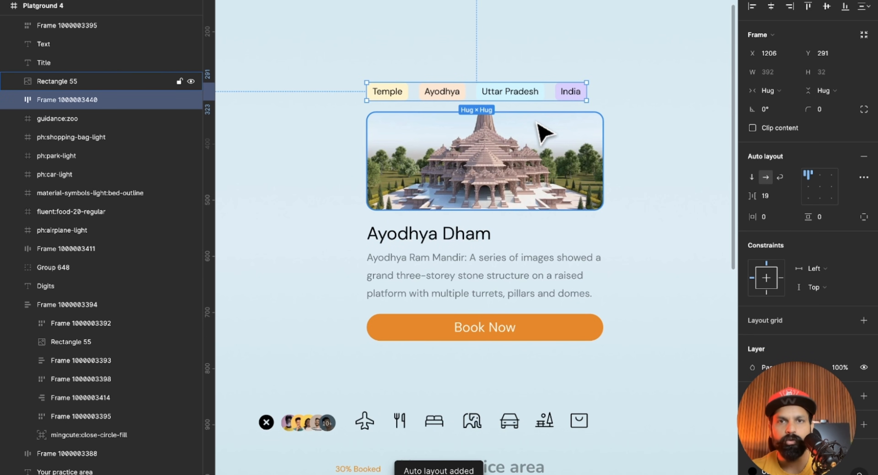
click(540, 140)
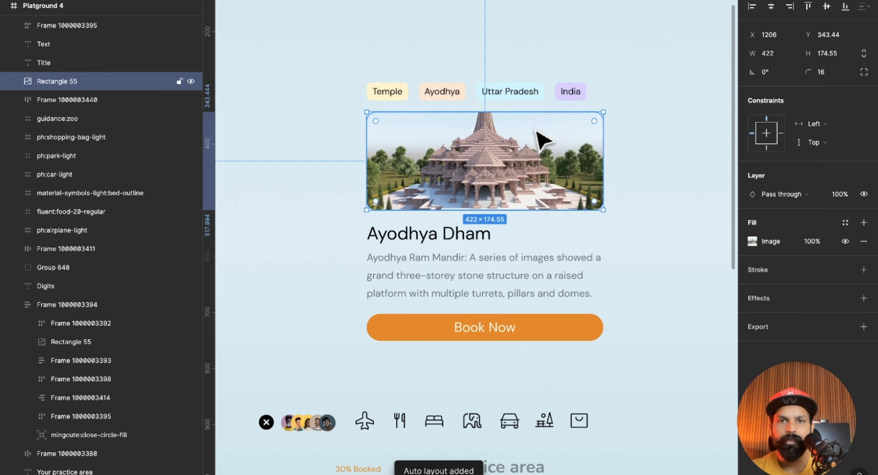
click(444, 238)
shift+click(440, 292)
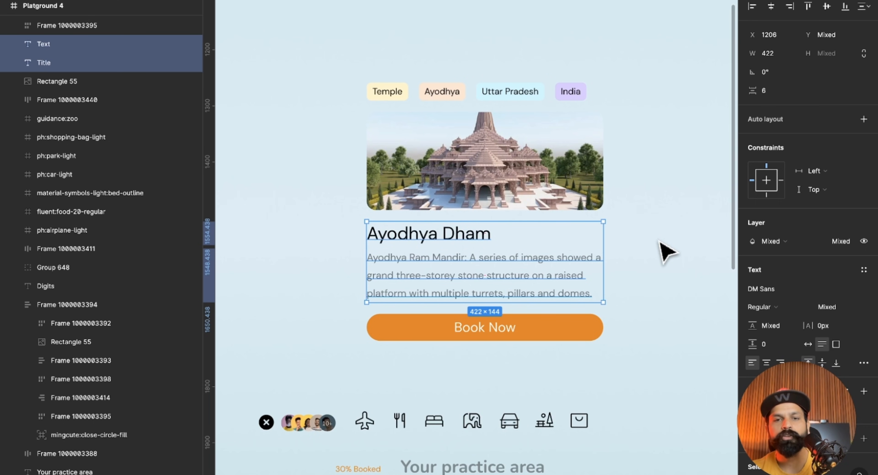
key(shift+a)
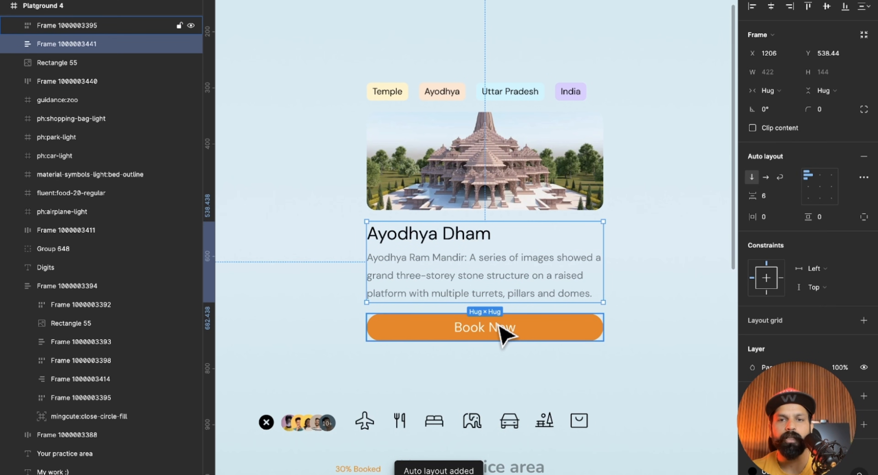
Wrap the tag row, temple image, title-and-description group and Book Now button in one vertical auto layout.
click(500, 326)
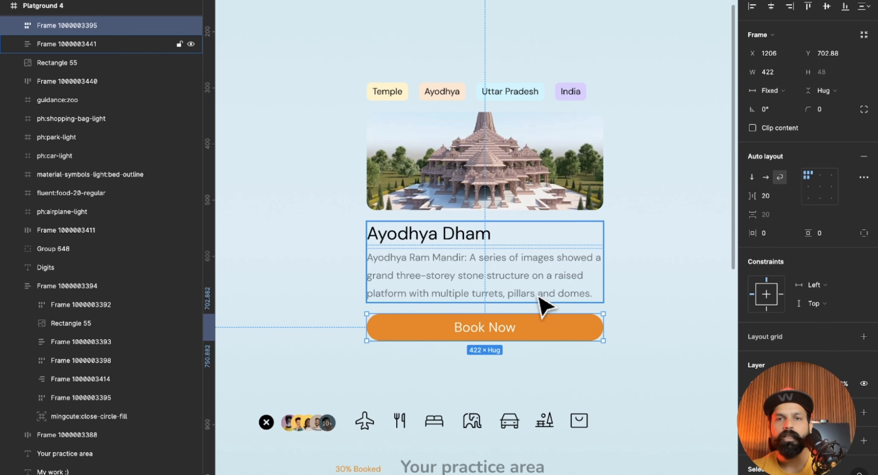
click(549, 92)
shift+click(545, 152)
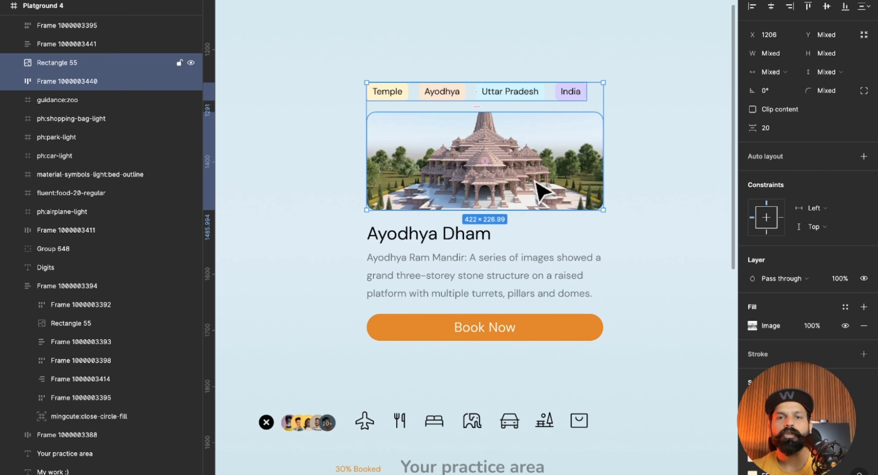
shift+click(525, 279)
shift+click(508, 327)
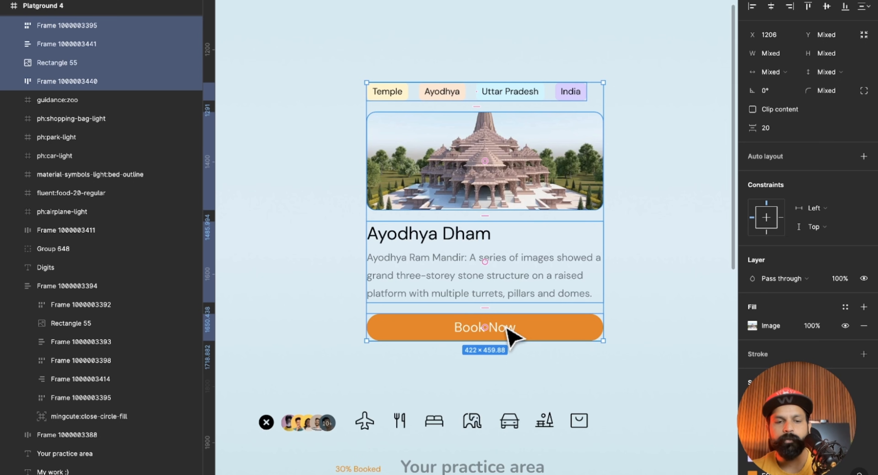
key(shift+a)
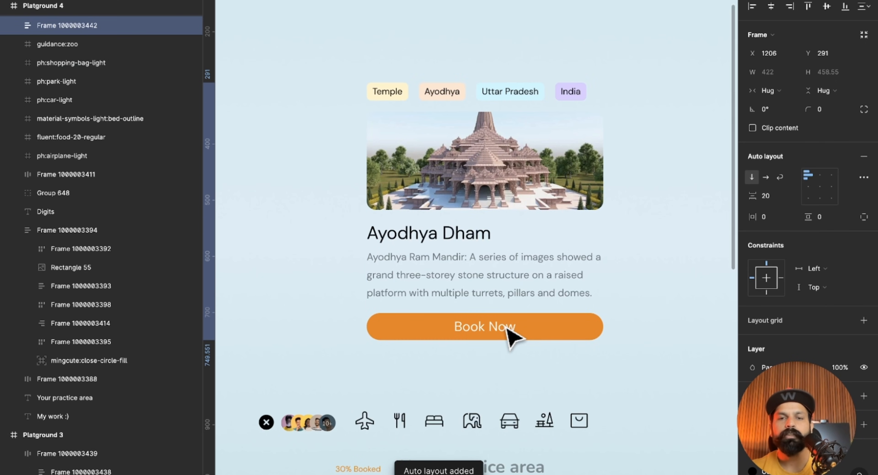
Give the new card frame a white FFFFFF fill.
scroll(523, 251, left, 1)
scroll(523, 250, up, 1)
scroll(523, 250, down, 1)
scroll(523, 250, right, 1)
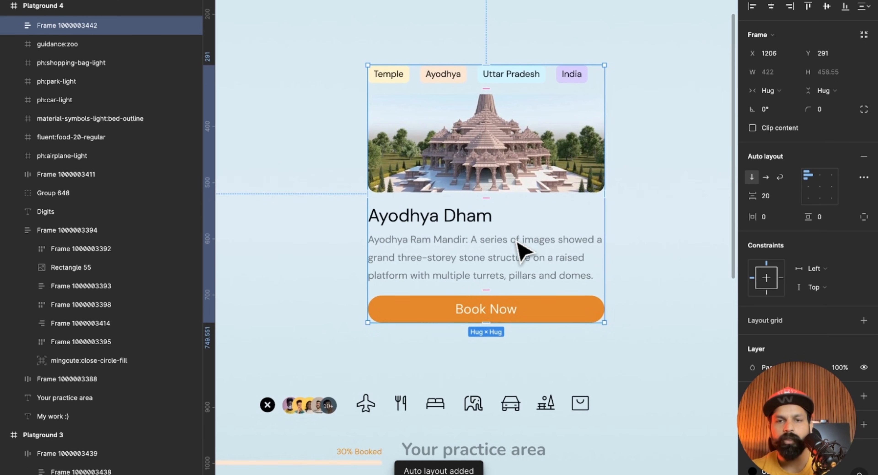
scroll(766, 317, down, 3)
click(760, 280)
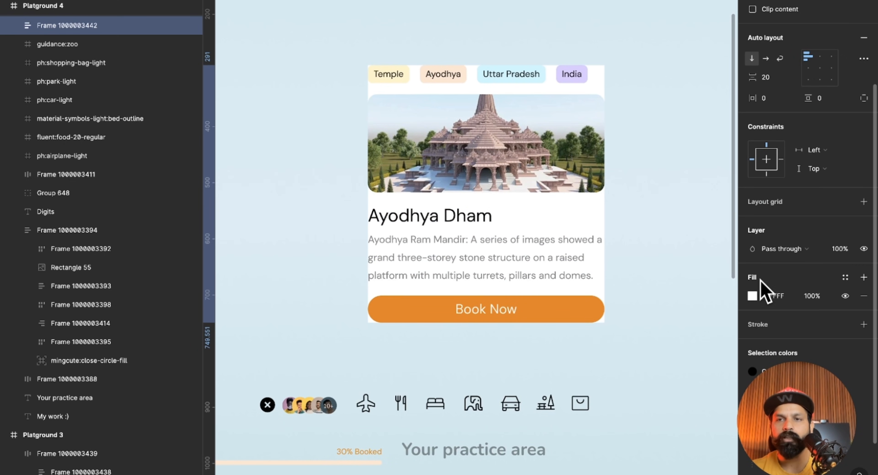
Set the card's padding to 44 on all sides and move the card slightly up and to the left.
scroll(784, 186, up, 2)
super+click(772, 143)
drag(755, 139, 807, 146)
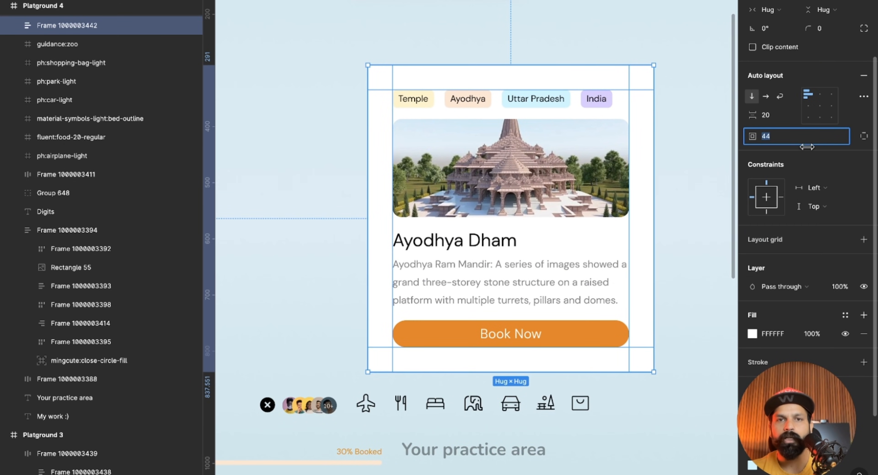
drag(494, 204, 466, 185)
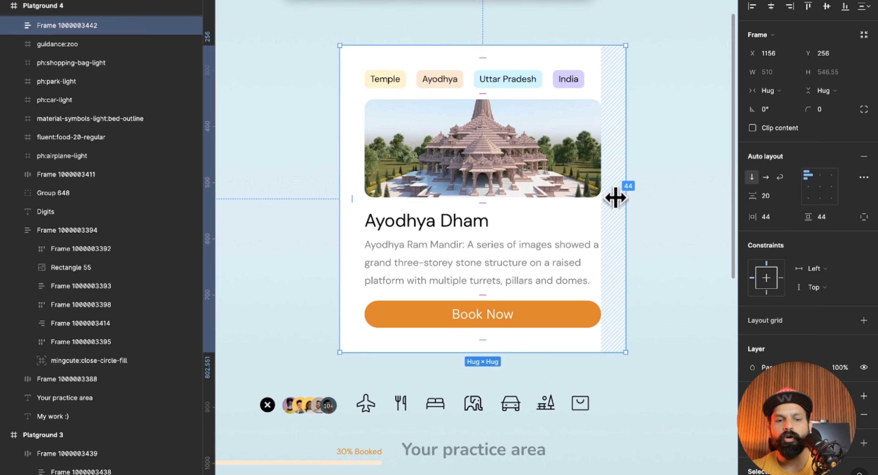
Set the card's left and right padding to 28.
key(alt)
mouse_move(616, 198)
mouse_down()
mouse_move(587, 199)
mouse_move(600, 198)
mouse_up()
click(659, 222)
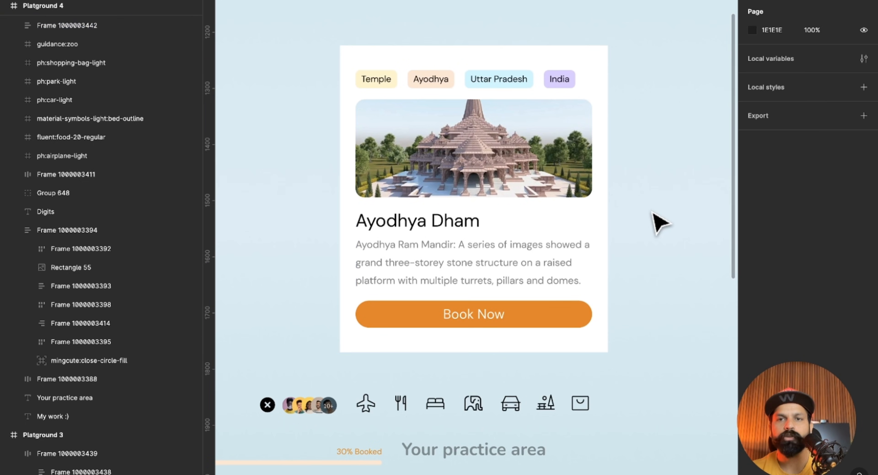
Round the card frame's corners with a radius of 22.
scroll(659, 222, down, 1)
scroll(659, 222, left, 1)
click(609, 181)
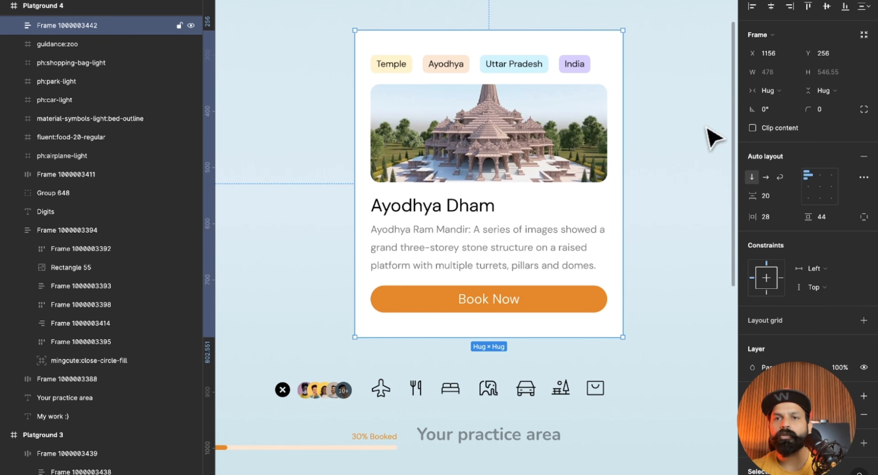
drag(805, 111, 41, 111)
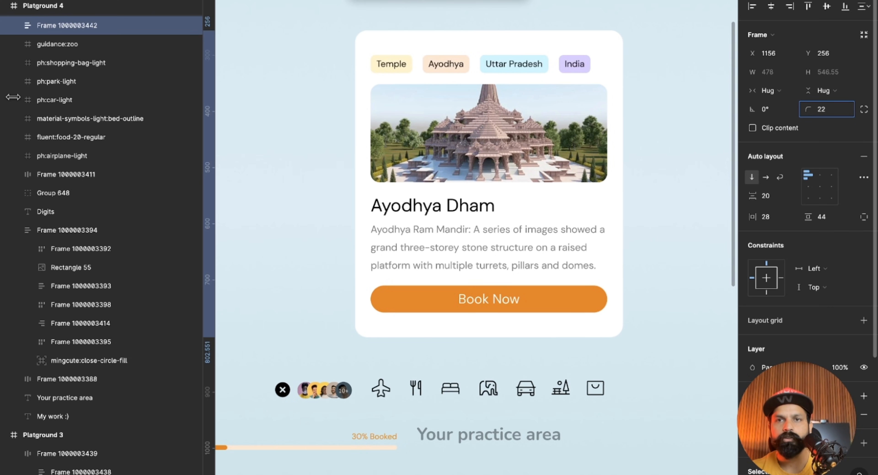
click(656, 161)
Try narrowing the card from its right edge to test how its contents respond, and return it to hugging them.
scroll(656, 161, left, 1)
scroll(656, 161, up, 1)
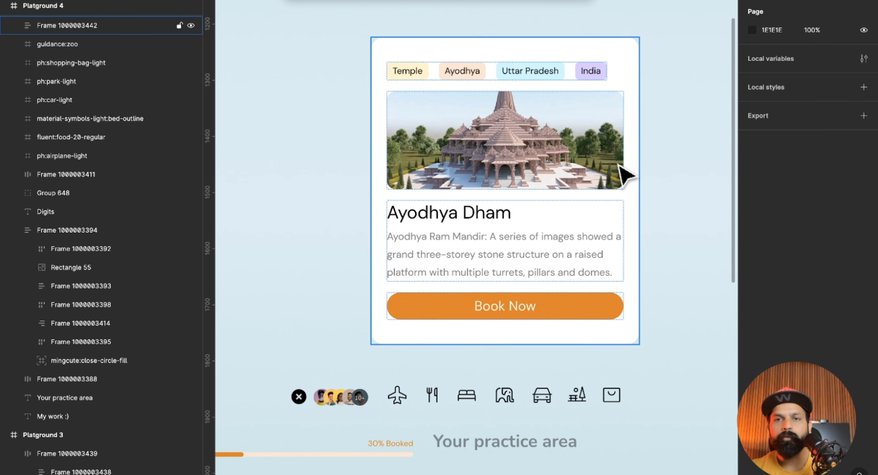
click(625, 173)
scroll(620, 167, right, 1)
drag(621, 163, 565, 191)
double_click(575, 193)
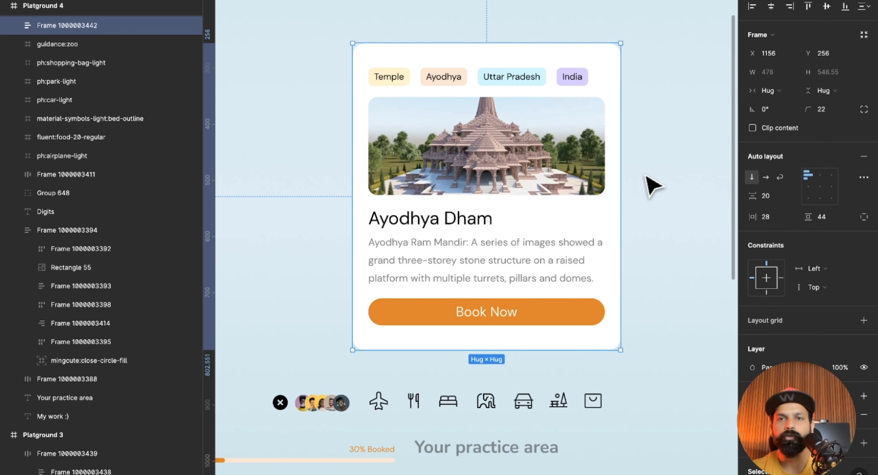
click(645, 175)
click(604, 61)
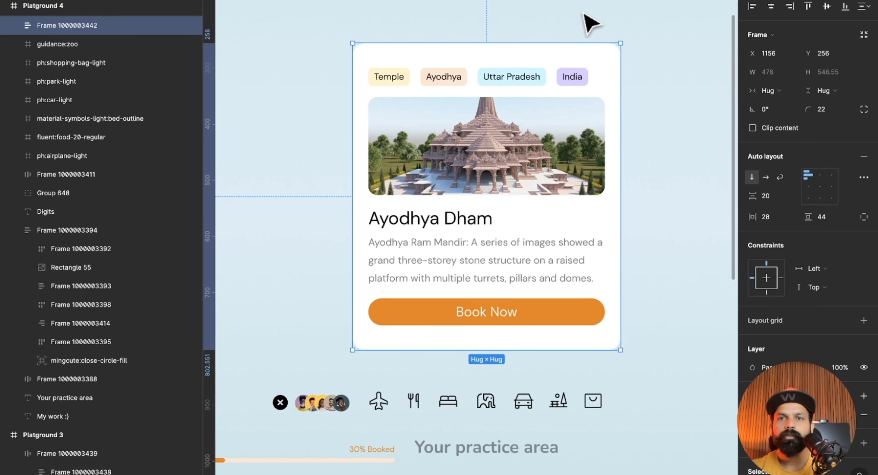
Examine the width sizing modes of the card's tag row, image, title-and-description group, description text and Book Now button.
click(571, 80)
click(576, 137)
click(564, 280)
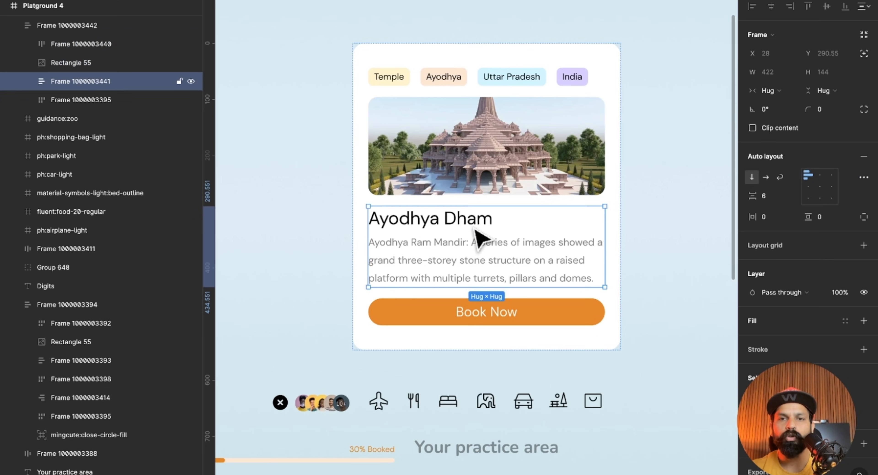
click(491, 315)
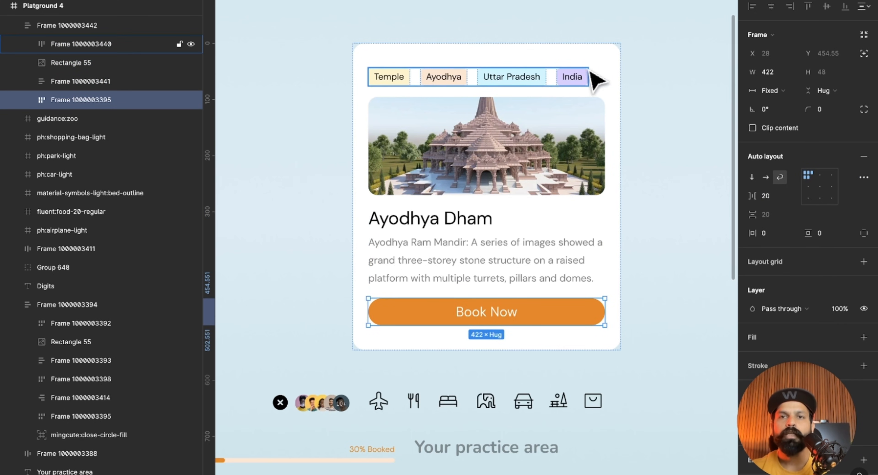
click(568, 81)
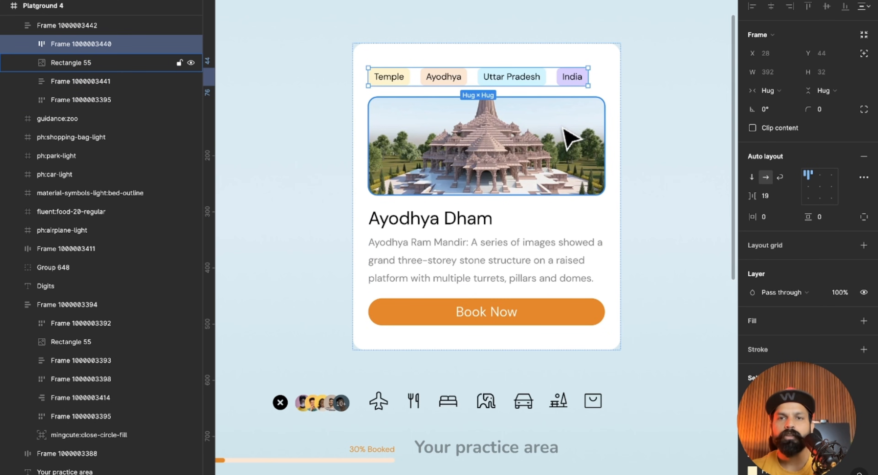
click(568, 137)
click(527, 250)
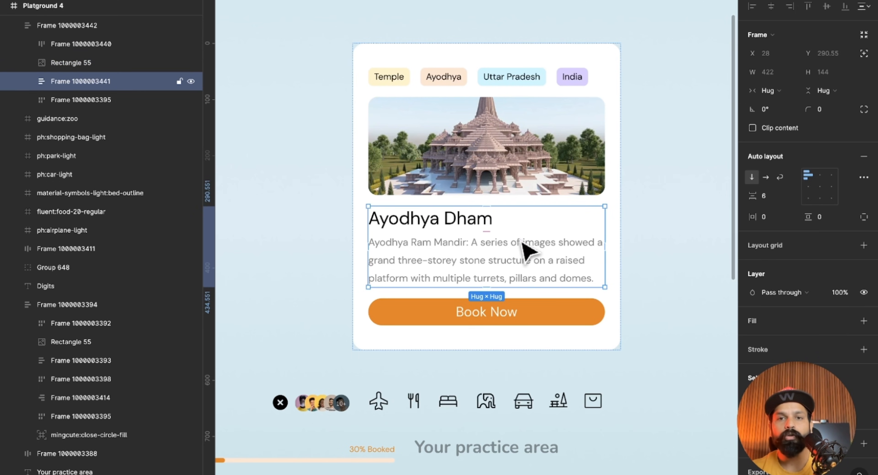
click(527, 260)
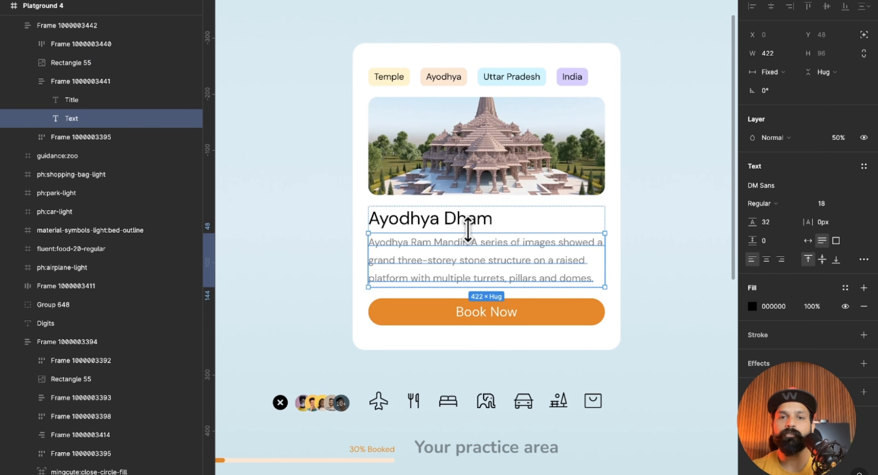
click(516, 309)
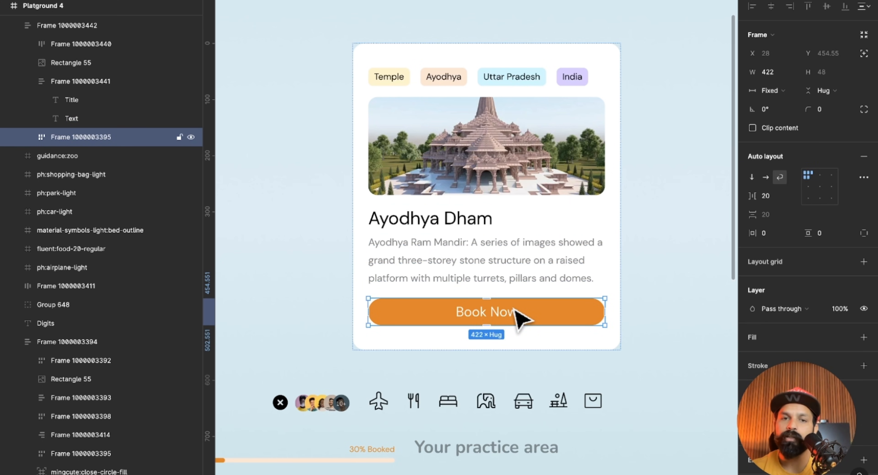
click(579, 269)
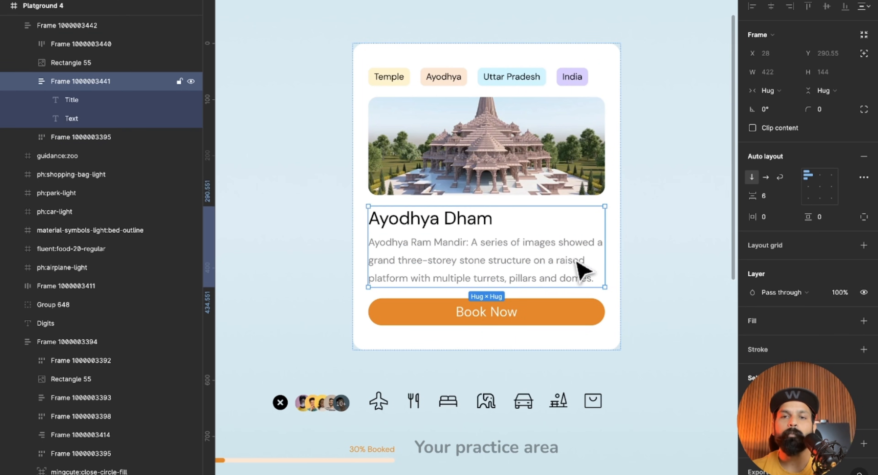
click(620, 175)
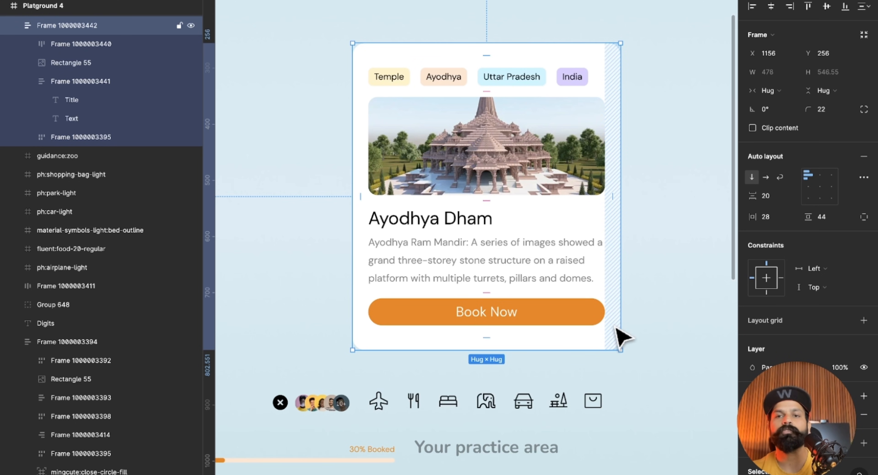
Set the width of the tag row, image, title-and-description group and Book Now button together to Fill container.
click(562, 76)
shift+click(564, 143)
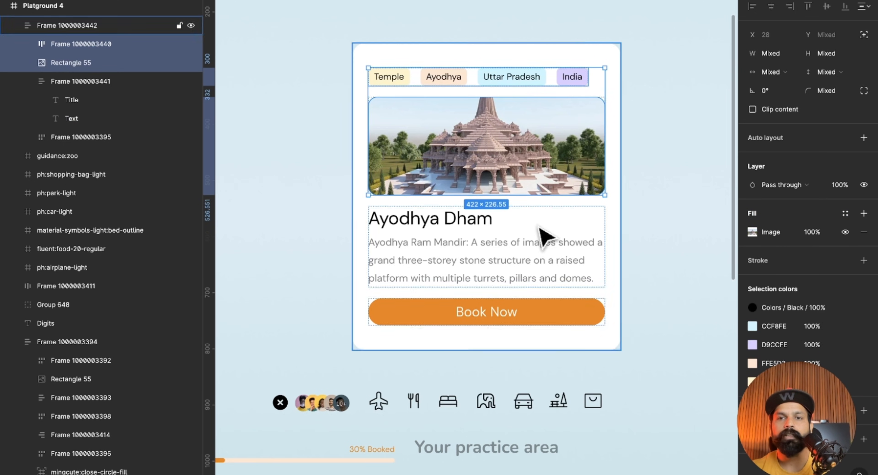
shift+click(543, 251)
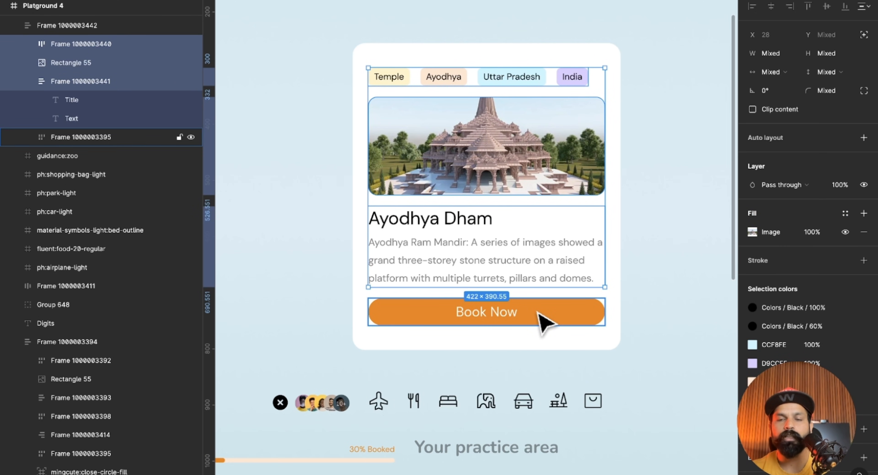
shift+click(546, 322)
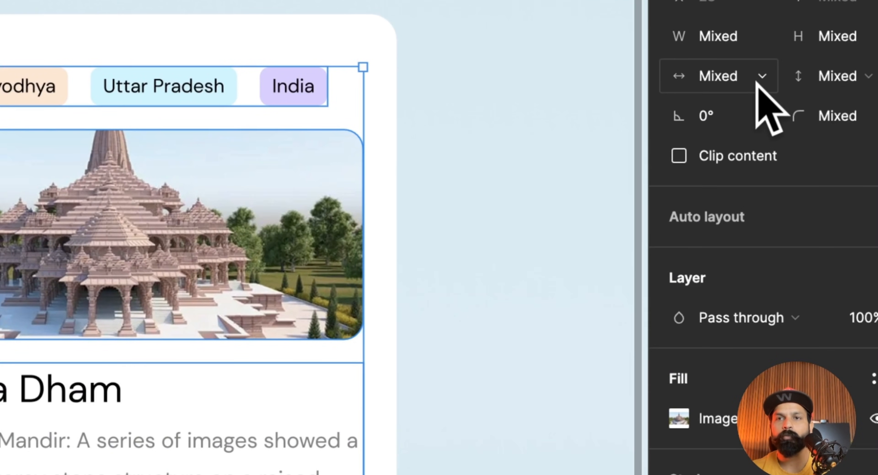
click(756, 82)
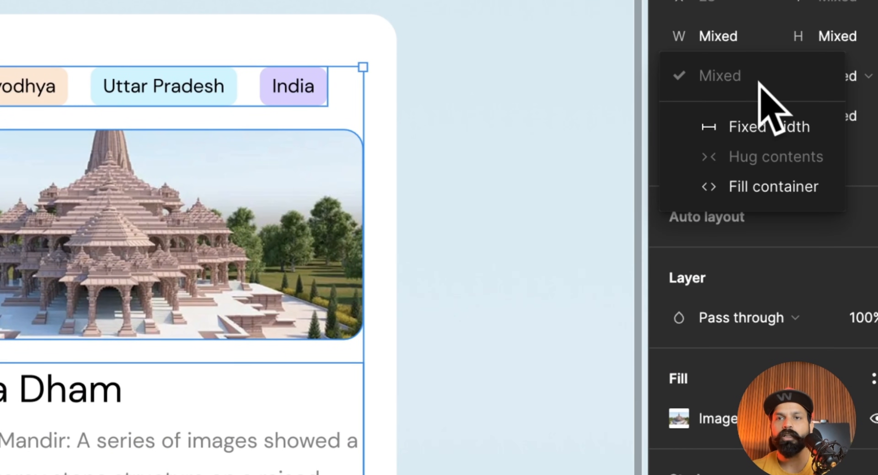
click(751, 181)
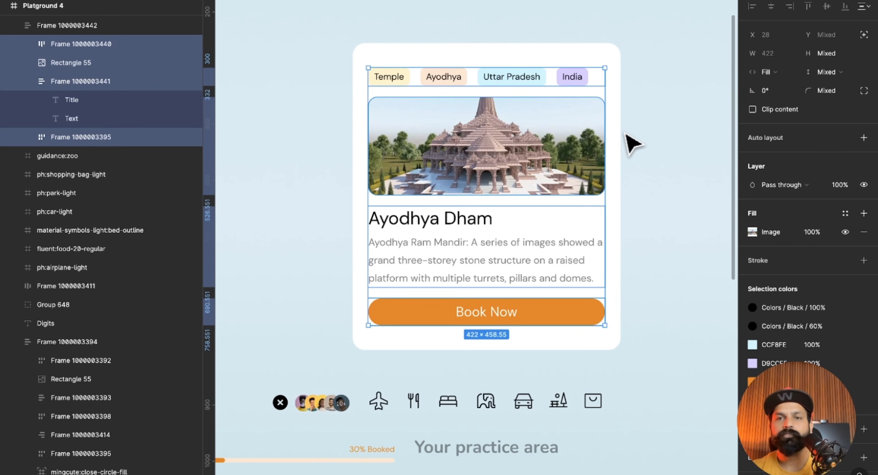
Try narrowing the card again to test the filled contents, and undo the resize.
click(631, 135)
click(615, 133)
drag(619, 124, 572, 142)
key(ctrl+z)
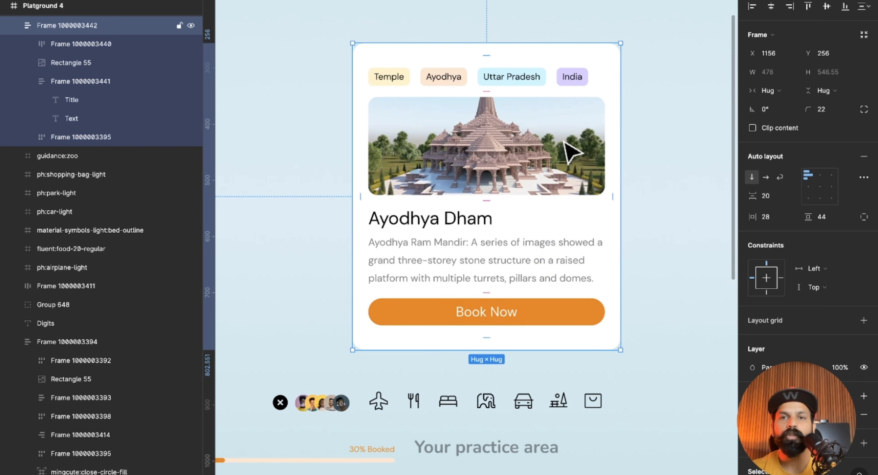
Set the width of the Ayodhya Dham title and its description text inside their group to Fill container.
click(566, 145)
click(550, 246)
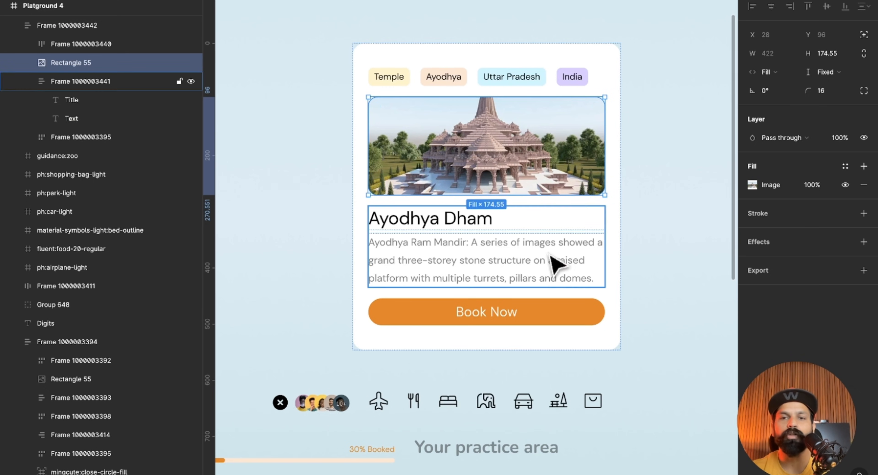
click(552, 324)
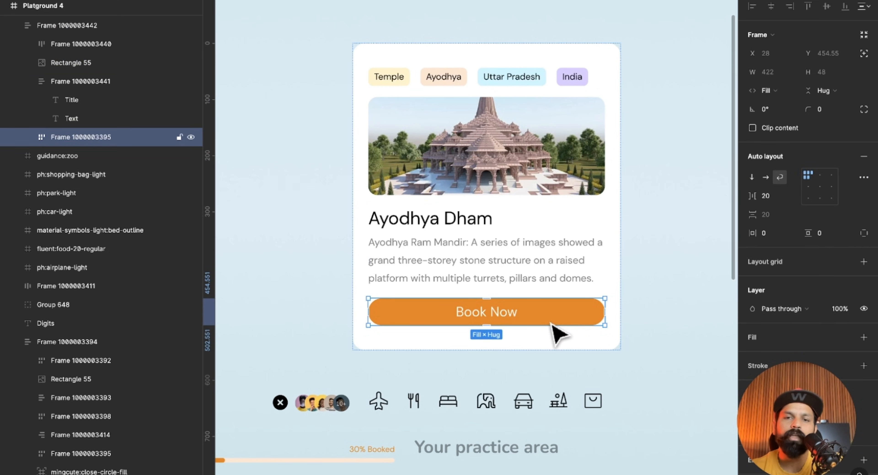
click(556, 270)
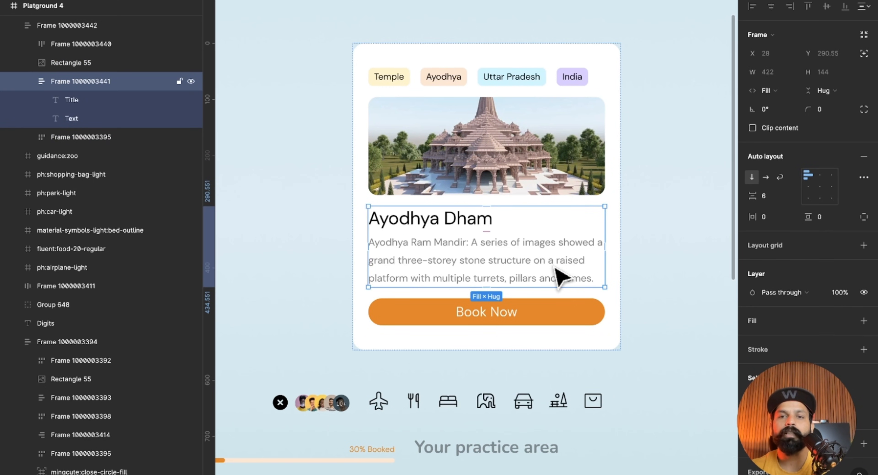
click(564, 258)
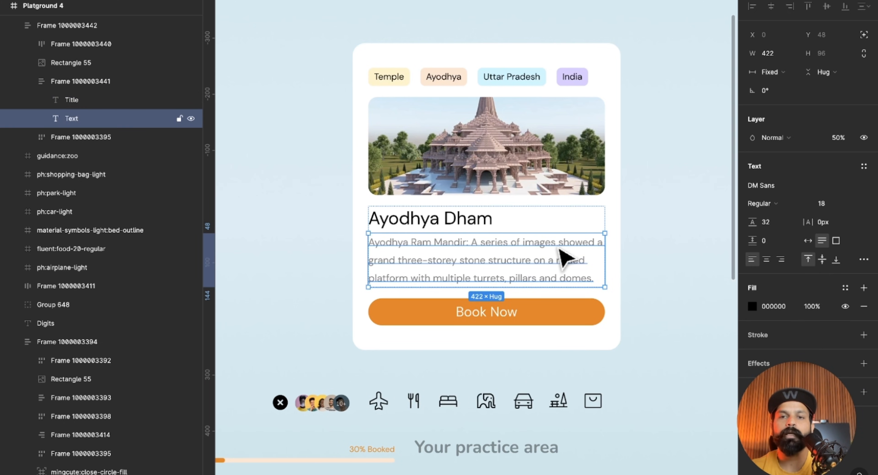
shift+click(477, 225)
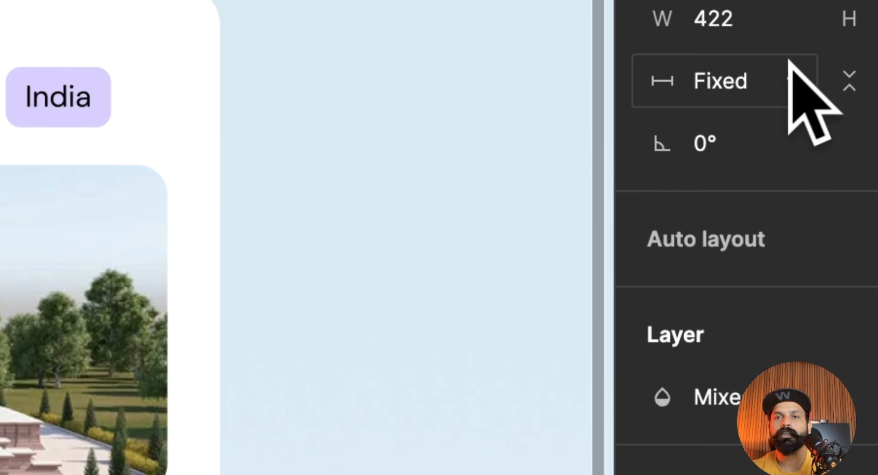
click(791, 68)
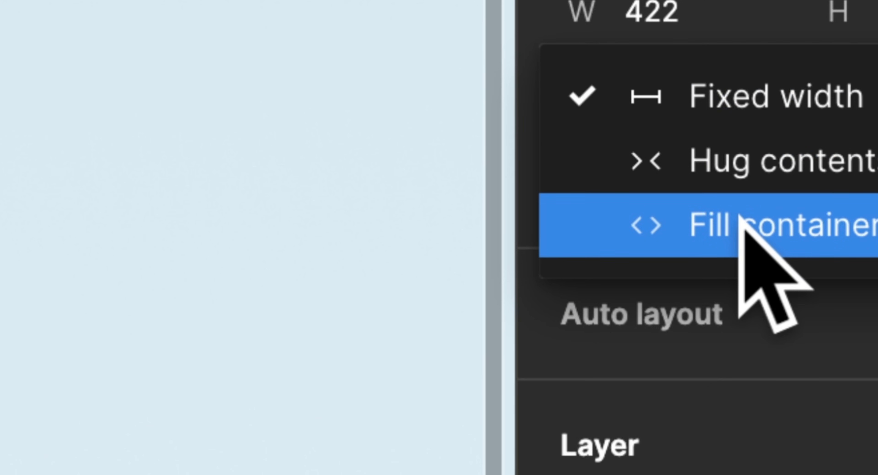
click(786, 99)
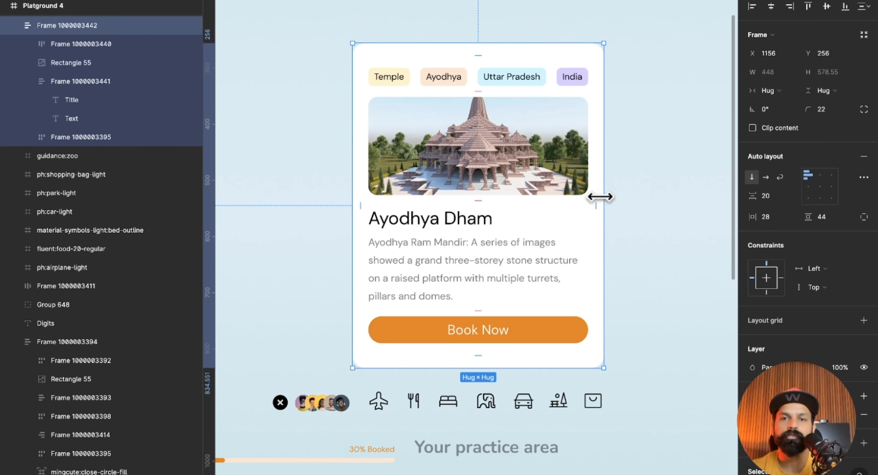
Try narrowing the card repeatedly, once to a width of 268, to test the filled contents, and return its width to Hug contents.
drag(600, 197, 576, 192)
double_click(581, 192)
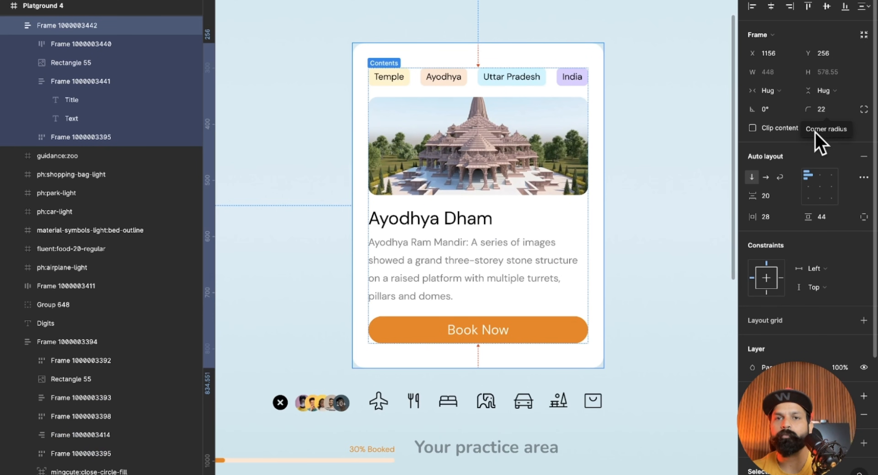
click(648, 203)
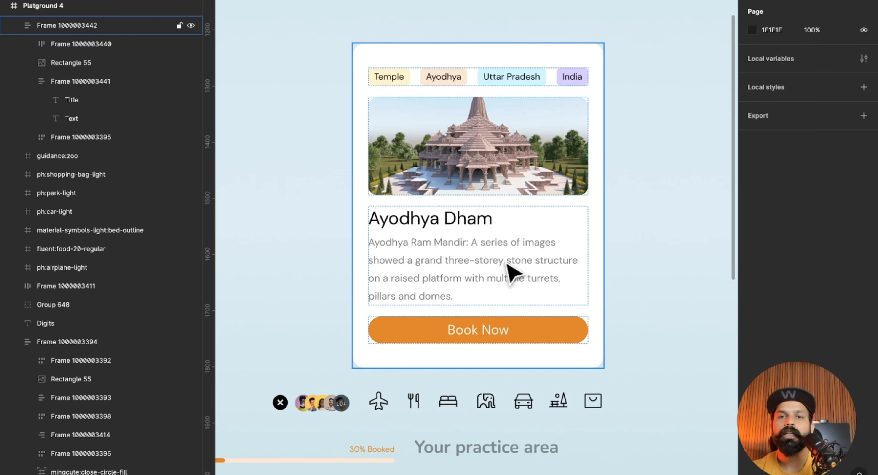
click(597, 202)
drag(602, 188, 503, 190)
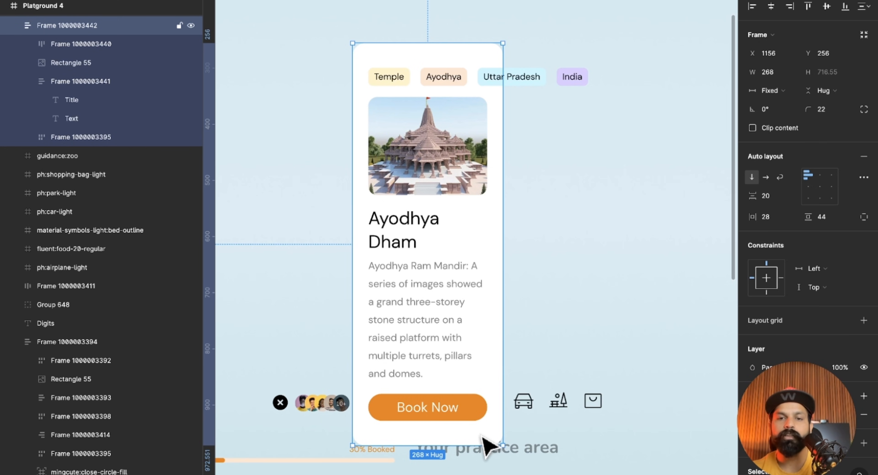
double_click(504, 347)
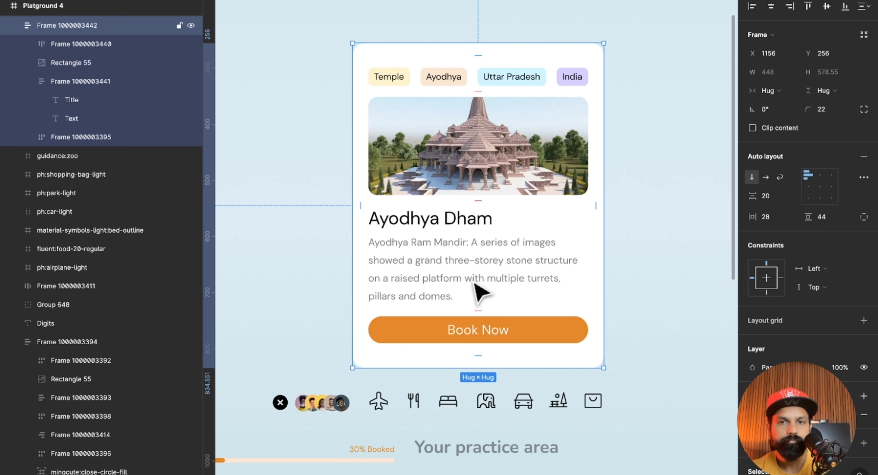
drag(604, 214, 533, 210)
double_click(532, 209)
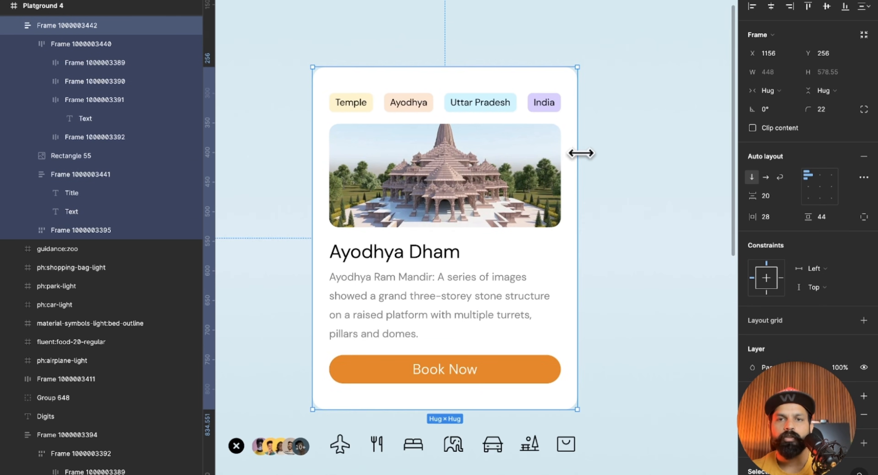
Widen the card to 519, try narrowing it from there, and undo the narrowing.
drag(580, 152, 619, 156)
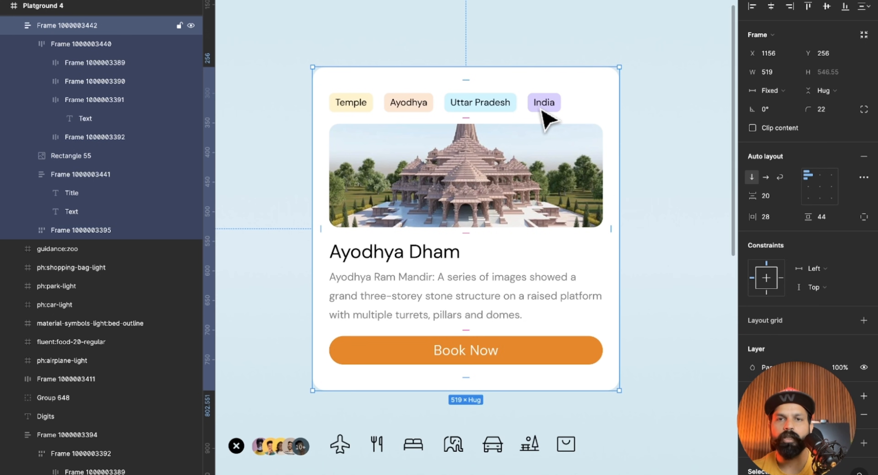
drag(619, 119, 518, 112)
key(super+z)
key(super+z)
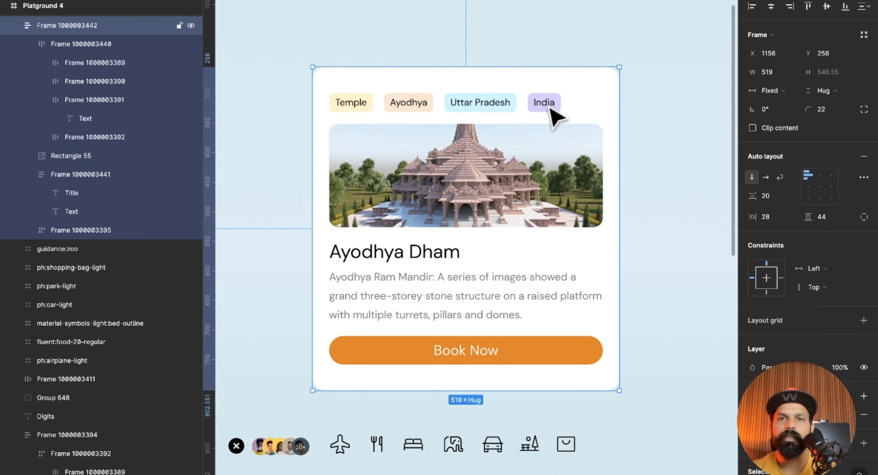
click(661, 114)
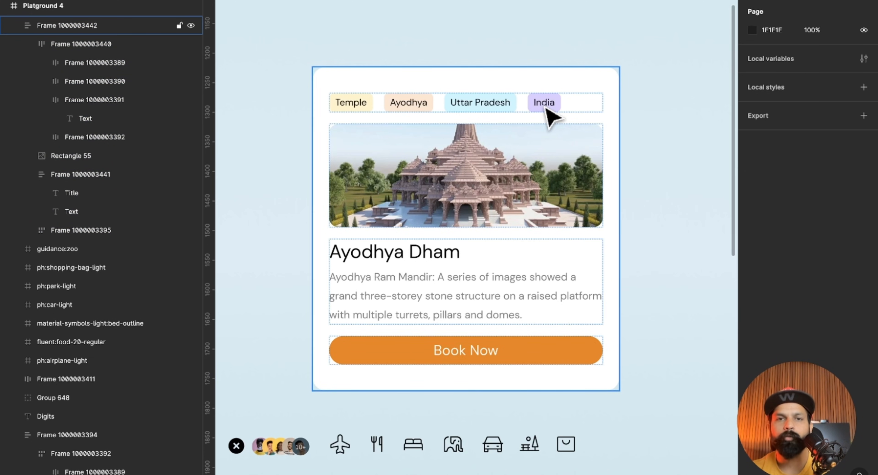
Compare the practice card with the finished Ayodhya Dham card, examining the duration text, avatars, amenity icons and booking progress bar.
scroll(552, 118, left, 2)
scroll(552, 118, down, 1)
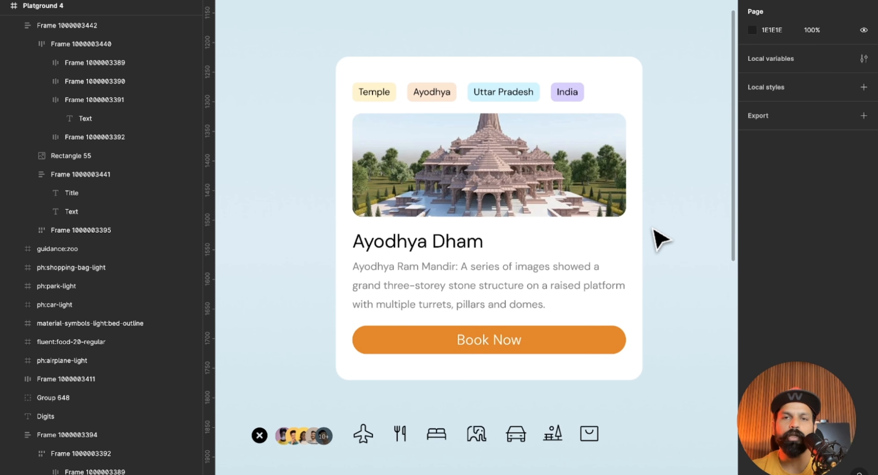
scroll(659, 239, down, 1)
scroll(659, 238, right, 1)
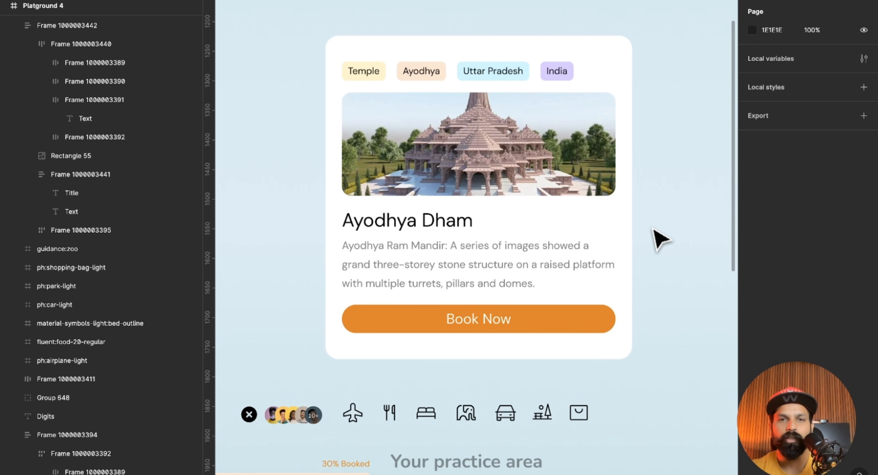
scroll(656, 235, left, 1)
scroll(656, 235, down, 2)
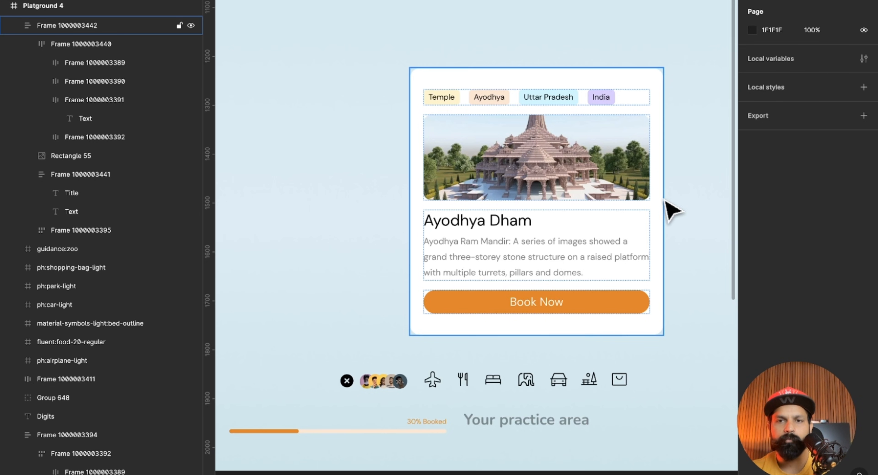
scroll(669, 209, down, 1)
scroll(669, 209, right, 1)
scroll(664, 199, down, 3)
scroll(664, 198, left, 2)
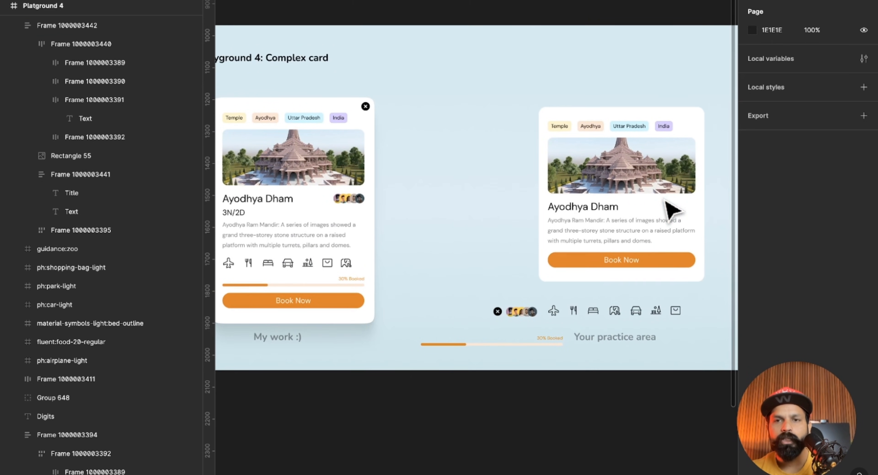
scroll(353, 187, left, 1)
scroll(284, 227, up, 4)
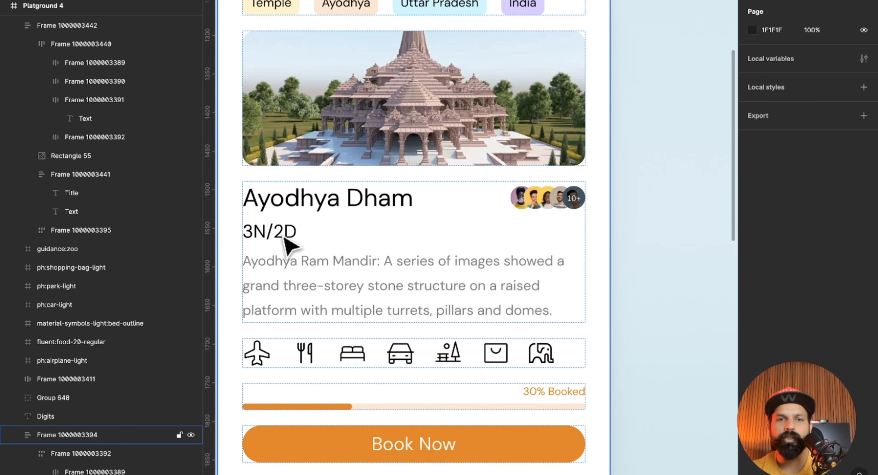
scroll(519, 207, right, 10)
scroll(519, 208, down, 1)
scroll(520, 210, down, 2)
scroll(525, 217, up, 1)
Duplicate the Ayodhya Dham title directly below itself inside the practice card's title-and-description group.
click(450, 200)
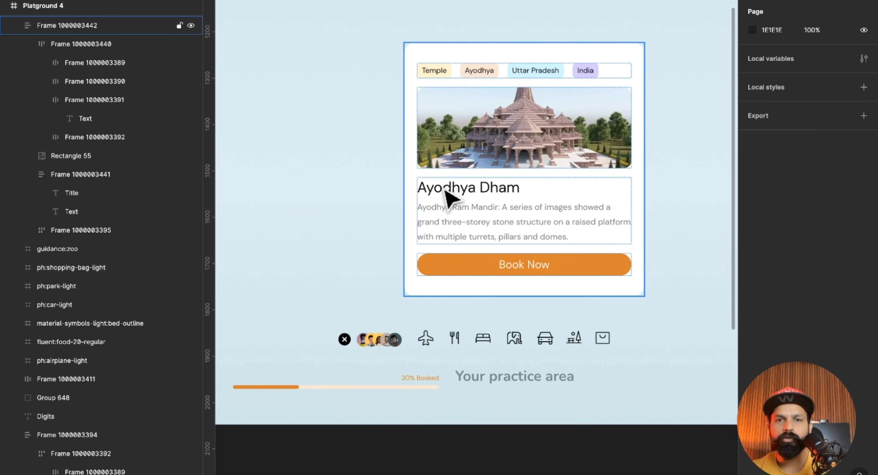
click(161, 1)
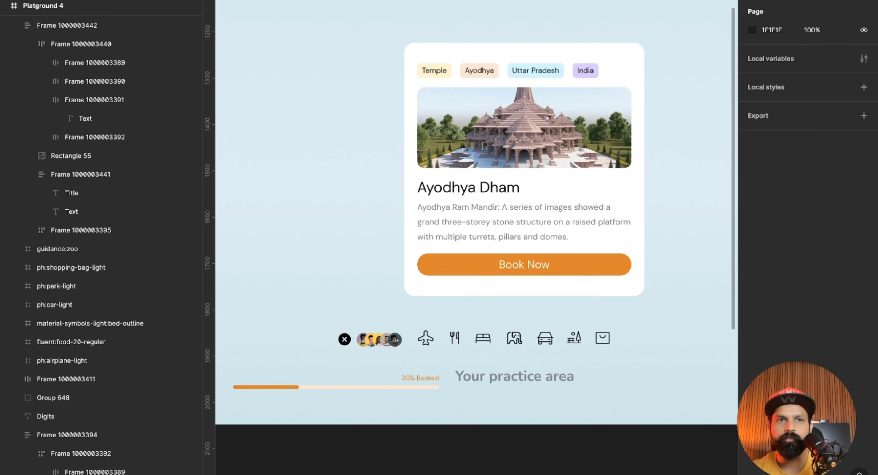
mouse_move(183, 1)
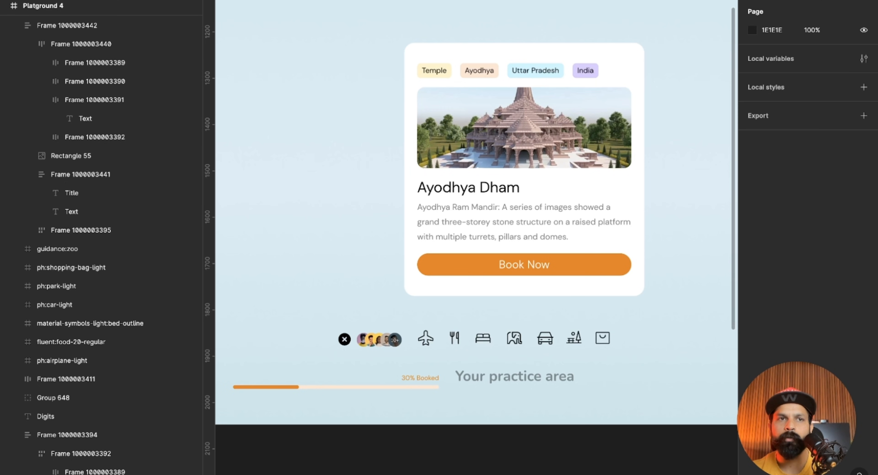
double_click(486, 193)
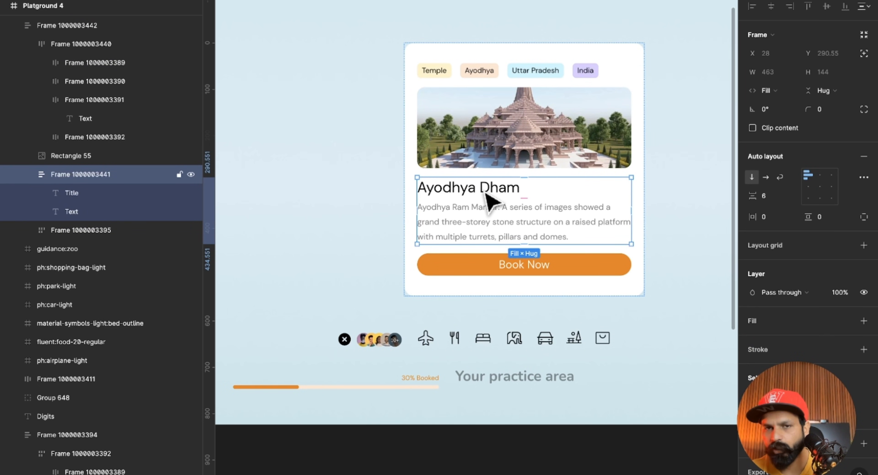
click(472, 188)
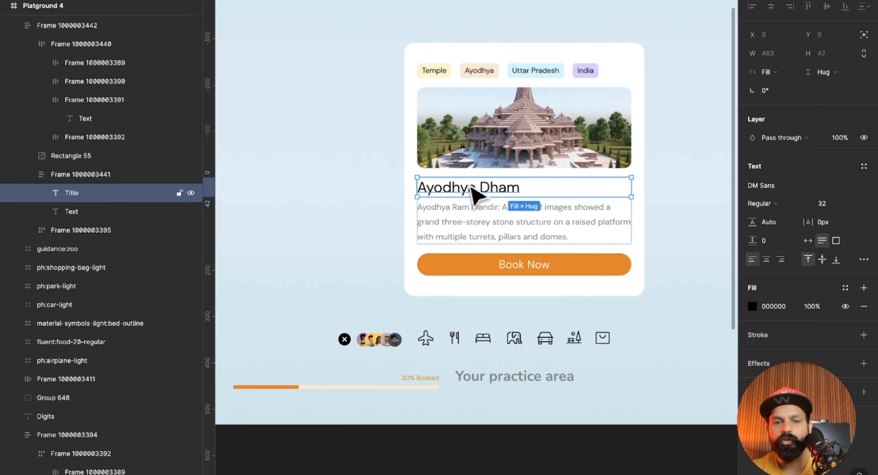
key(ctrl+d)
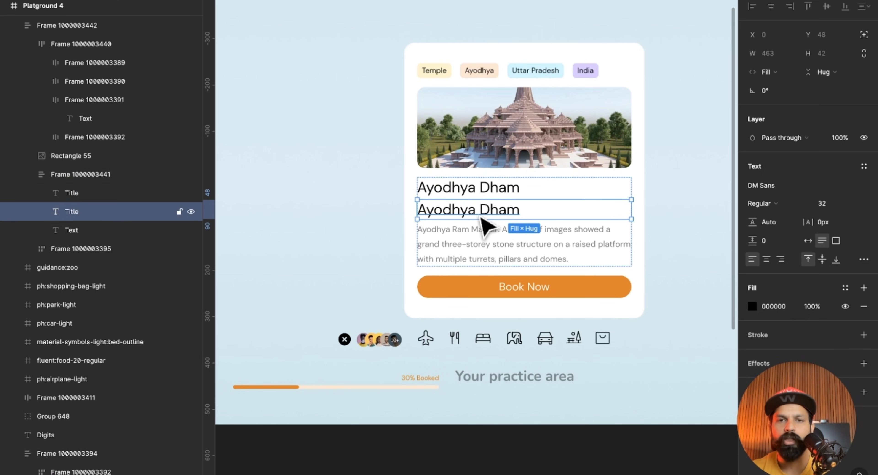
Replace the duplicated title's text with 3N/2D and set its font size to 22.
double_click(471, 206)
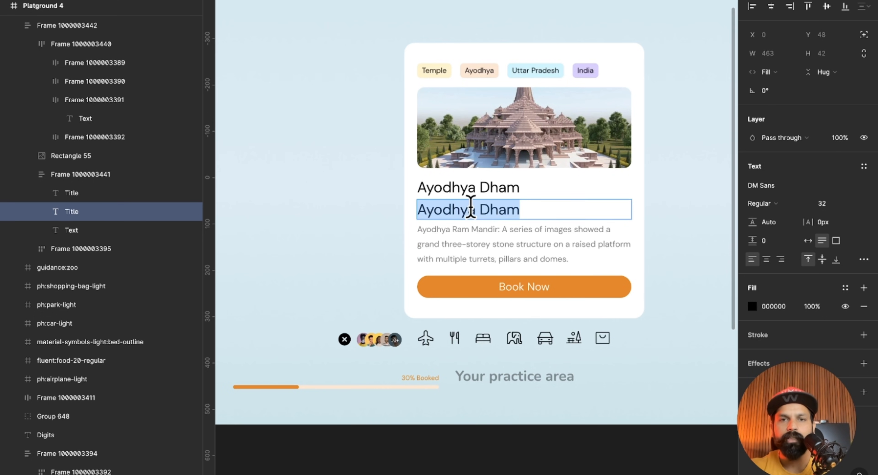
scroll(472, 218, left, 10)
scroll(474, 218, right, 10)
text(3N/2D)
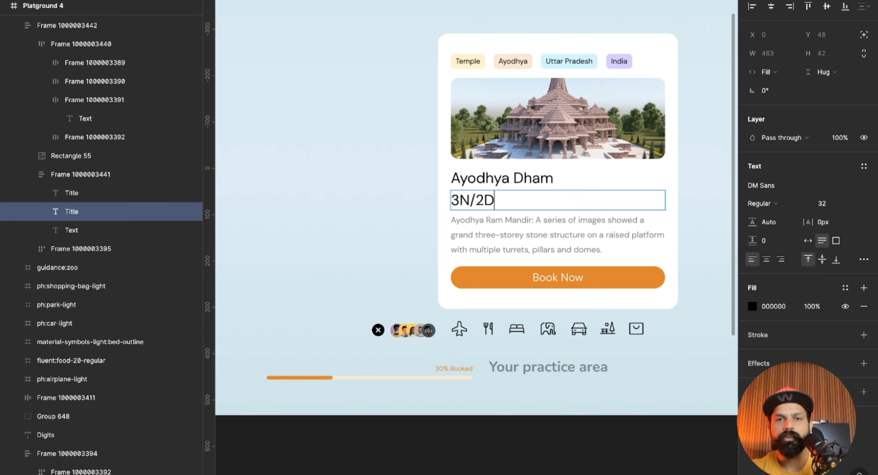
scroll(473, 218, left, 10)
scroll(474, 218, right, 12)
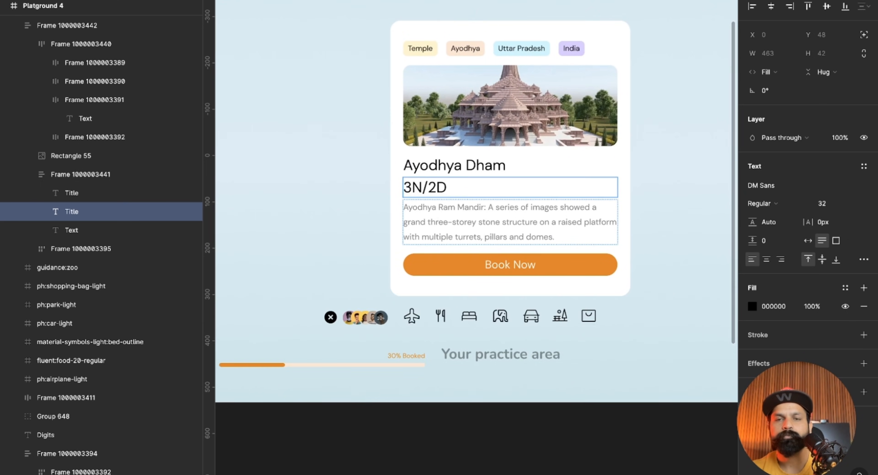
key(Escape)
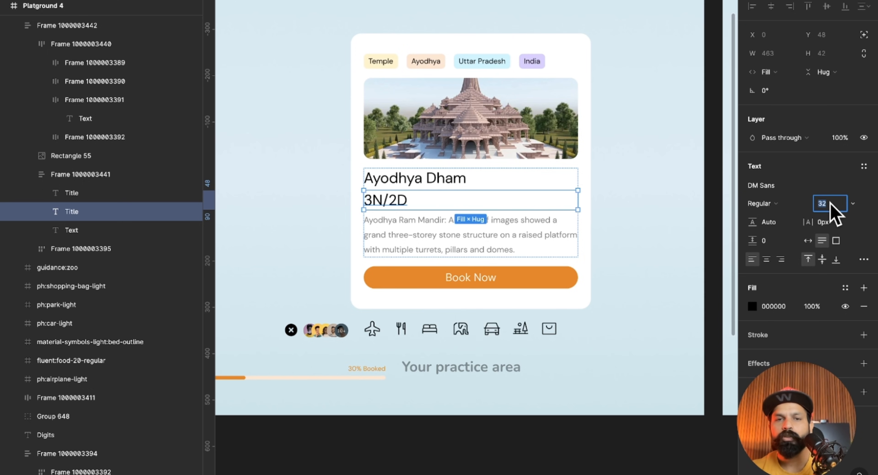
key(shift+Down)
click(644, 293)
Examine the avatar group's placement beside the title in the finished card and the matching title-and-description group in the practice card.
scroll(643, 292, left, 2)
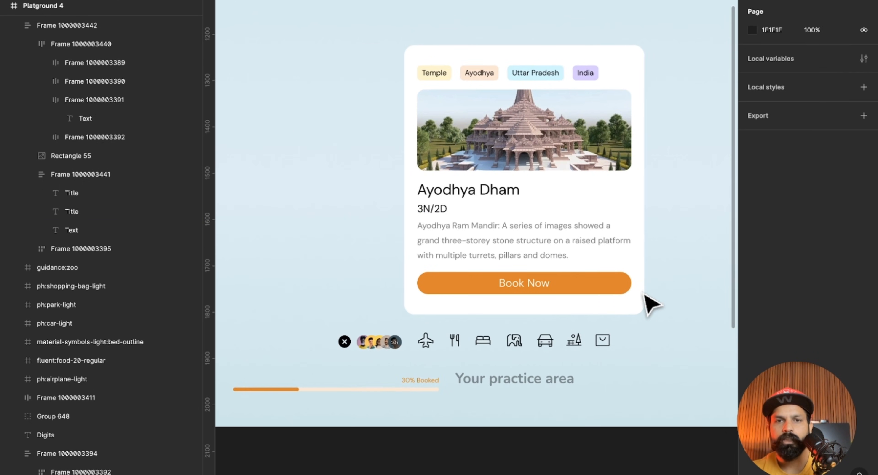
scroll(652, 304, left, 2)
scroll(645, 296, right, 1)
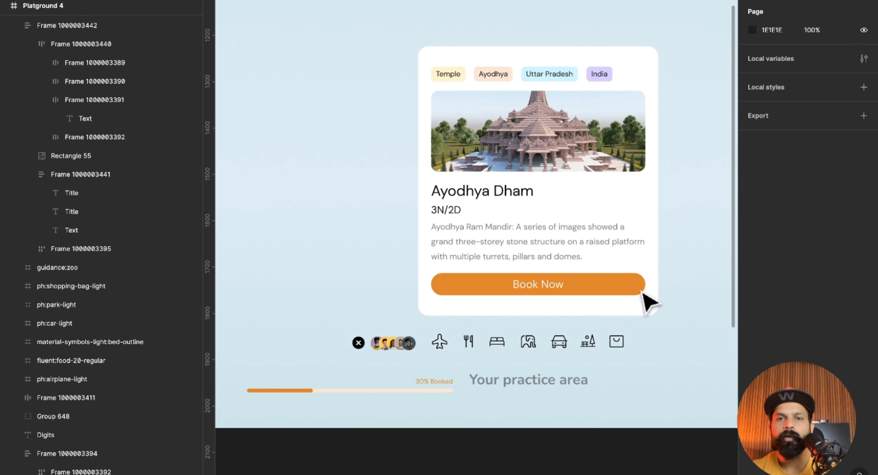
scroll(630, 192, left, 15)
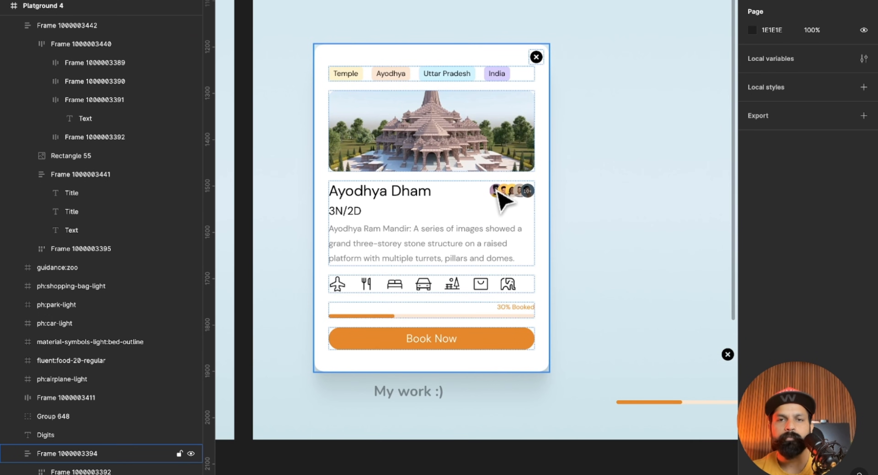
scroll(614, 232, right, 15)
scroll(613, 231, left, 5)
scroll(460, 227, up, 3)
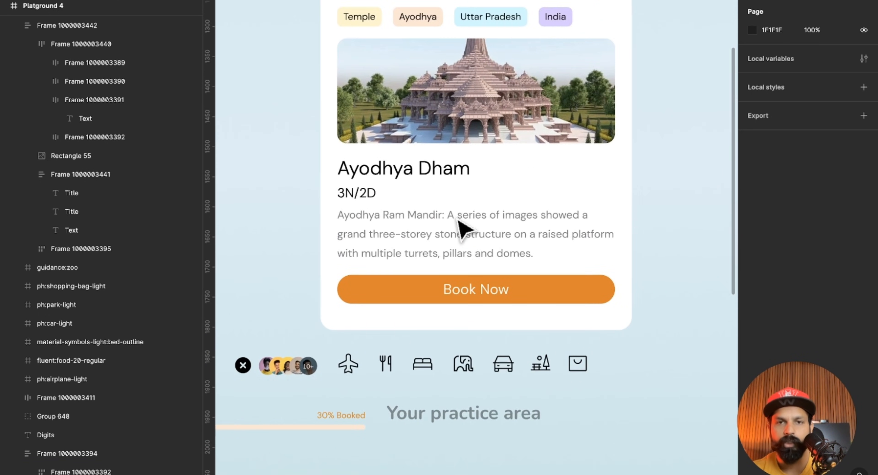
click(439, 178)
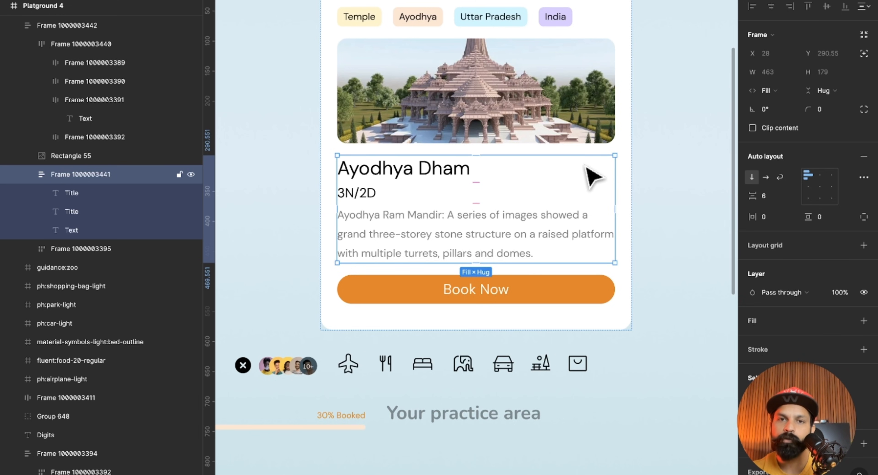
scroll(593, 175, left, 1)
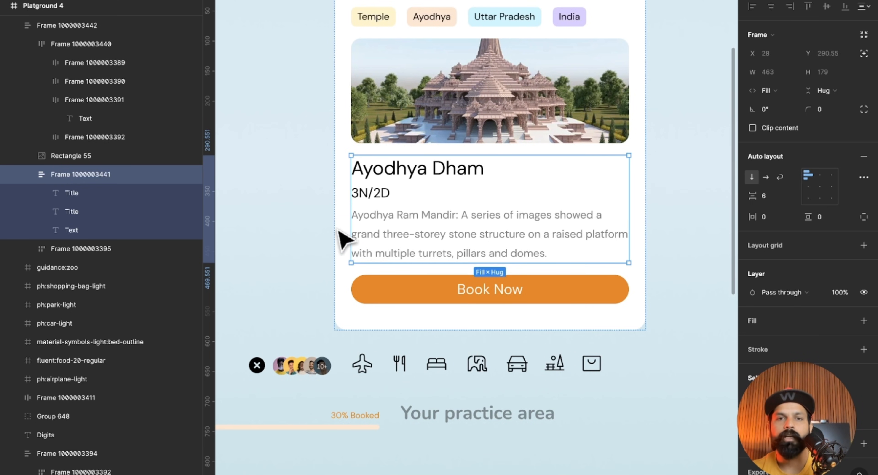
Move the overlapping avatar group into the card's title-and-description group, between the Ayodhya Dham title and the 3N/2D text.
click(280, 241)
click(408, 174)
click(402, 183)
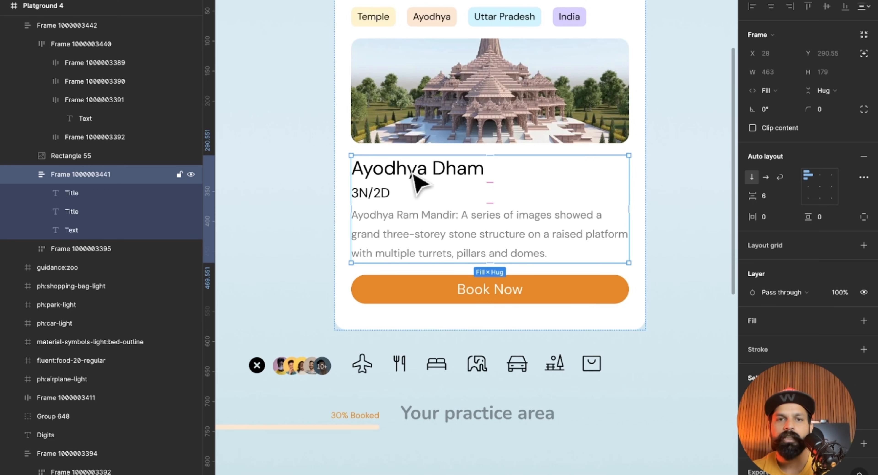
click(299, 368)
drag(289, 373, 373, 181)
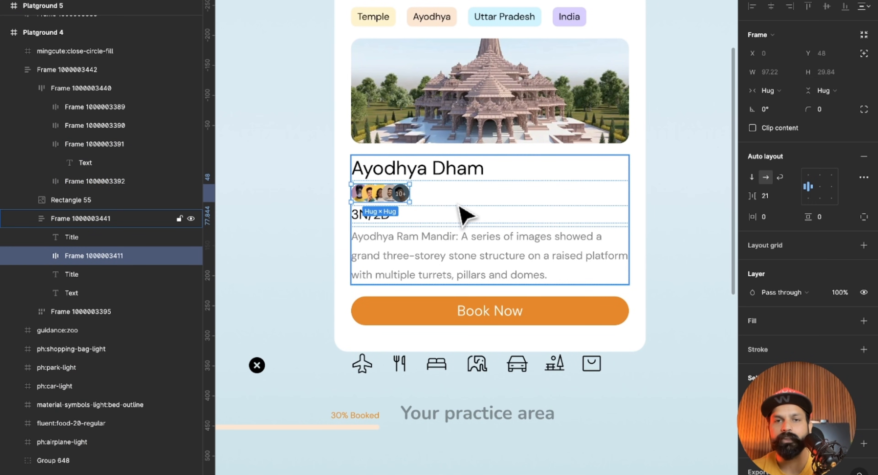
scroll(436, 220, right, 1)
click(661, 217)
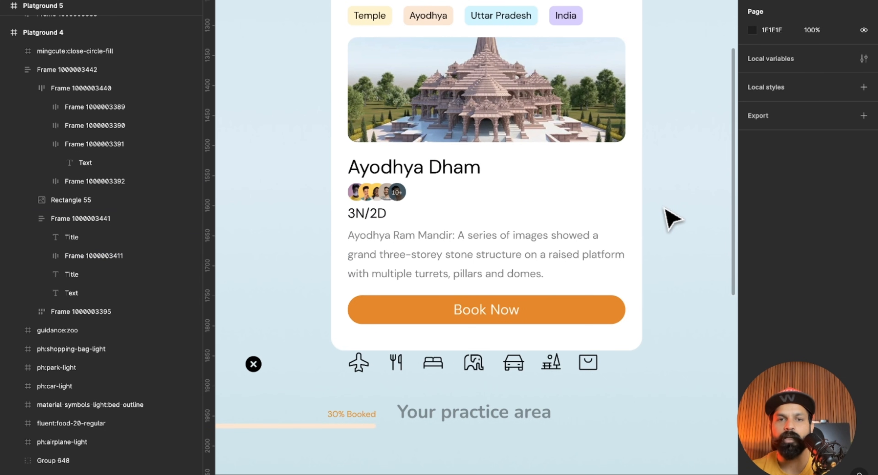
Switch the auto layout direction of the group holding the title, avatars, 3N/2D and description to horizontal, and check its items.
click(399, 193)
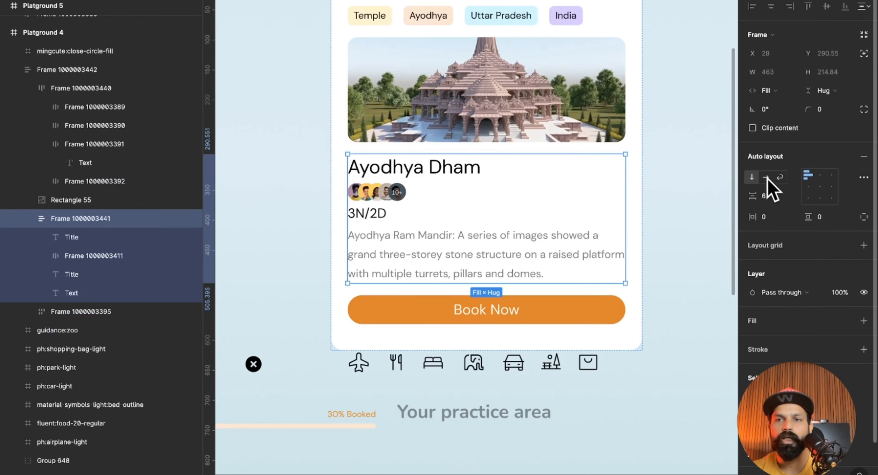
click(766, 177)
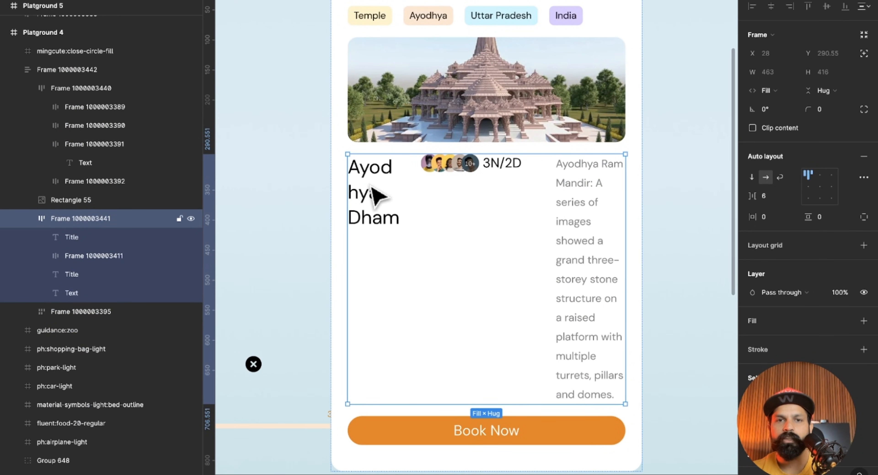
click(457, 177)
click(514, 178)
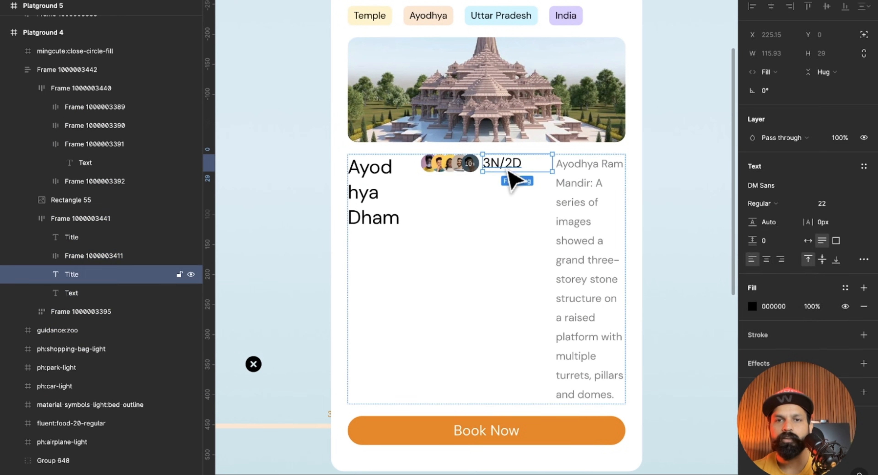
Switch the auto layout direction of the group holding the title, avatars, 3N/2D and description back to vertical.
click(569, 192)
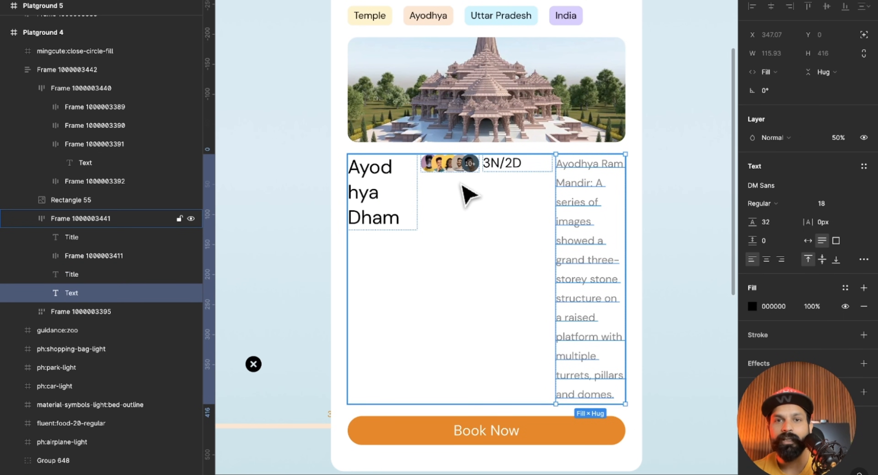
click(382, 174)
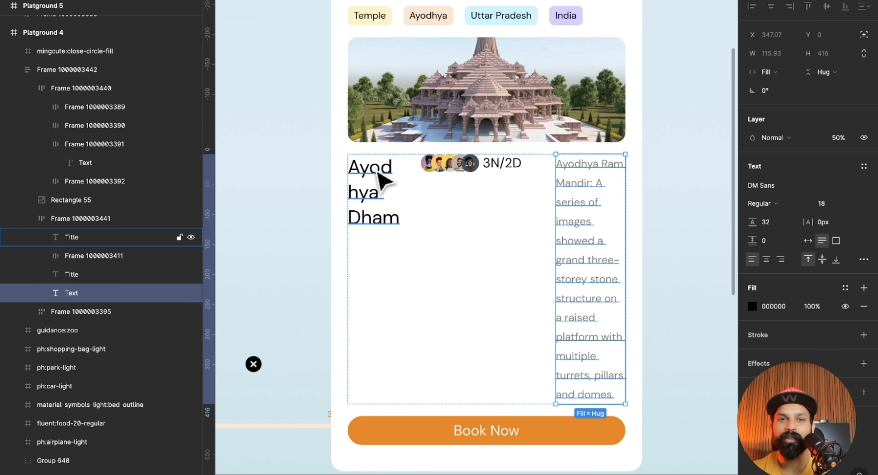
click(443, 171)
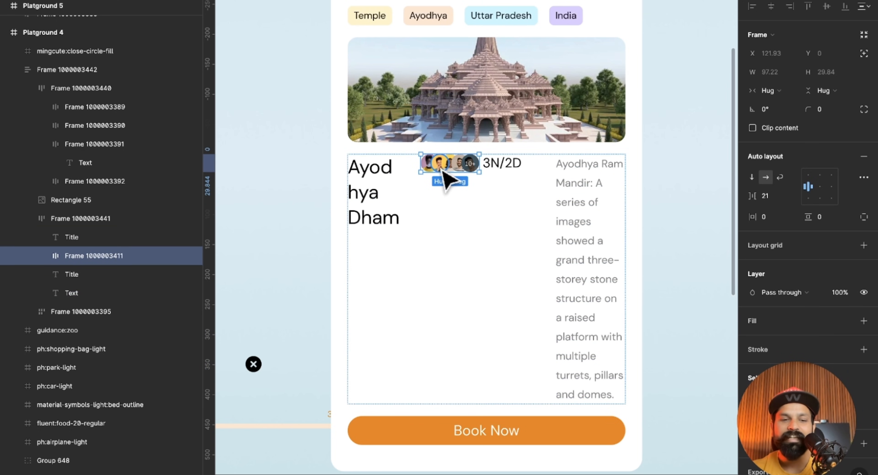
key(shift+Tab)
key(shift+Tab)
key(shift+Return)
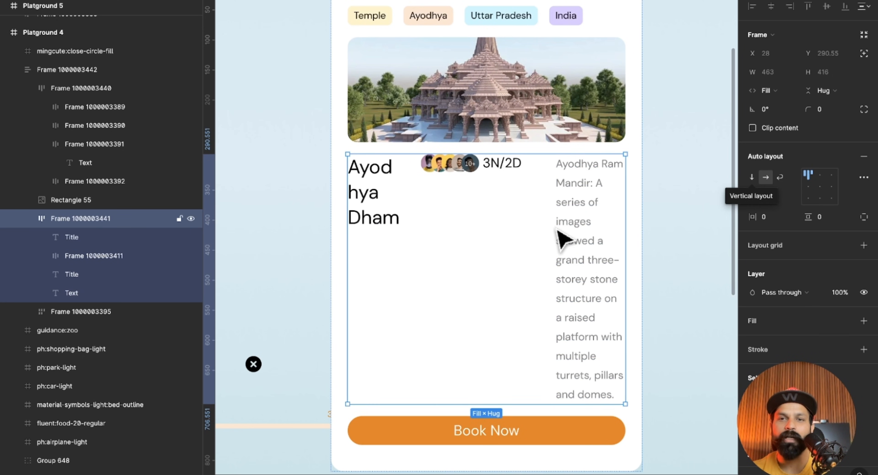
key(shift+v)
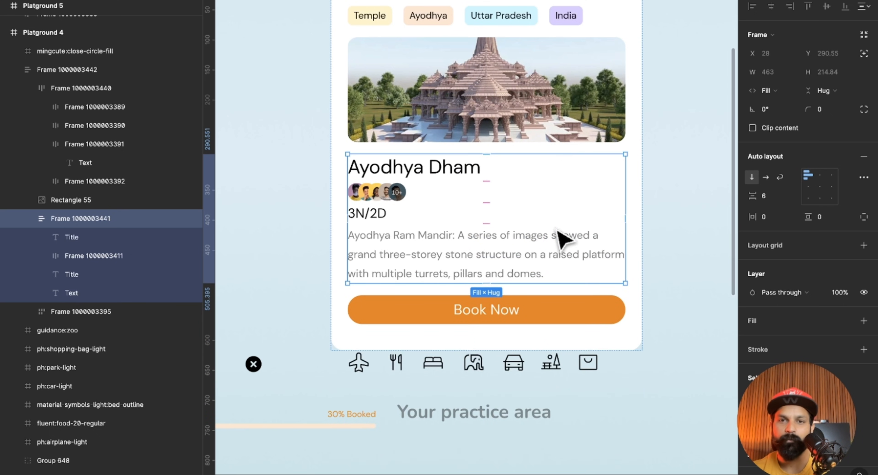
Wrap the Ayodhya Dham title and the avatar group together in their own auto layout frame.
click(668, 218)
click(407, 175)
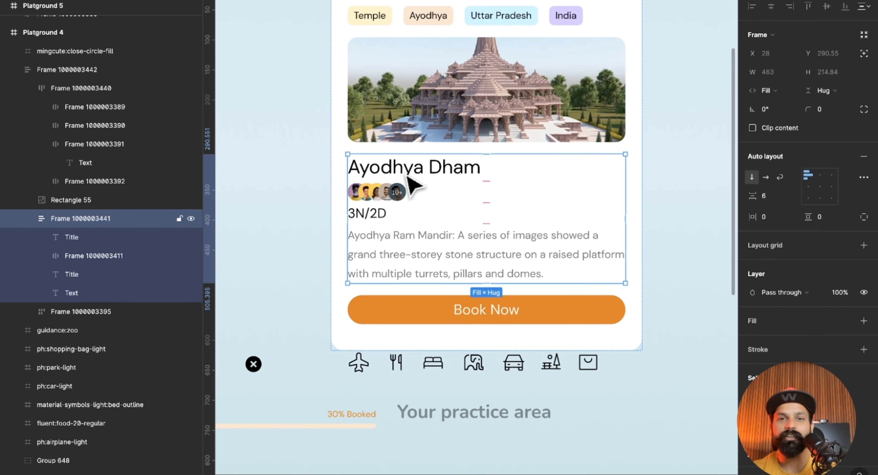
click(396, 174)
shift+click(392, 192)
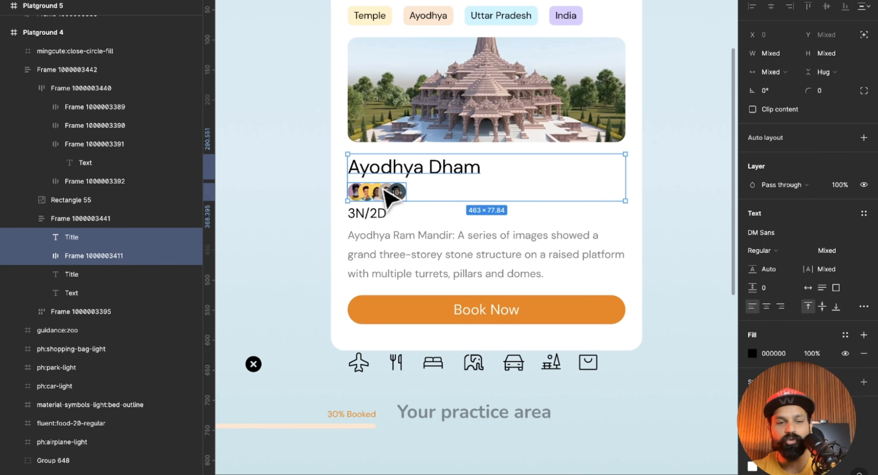
key(shift+a)
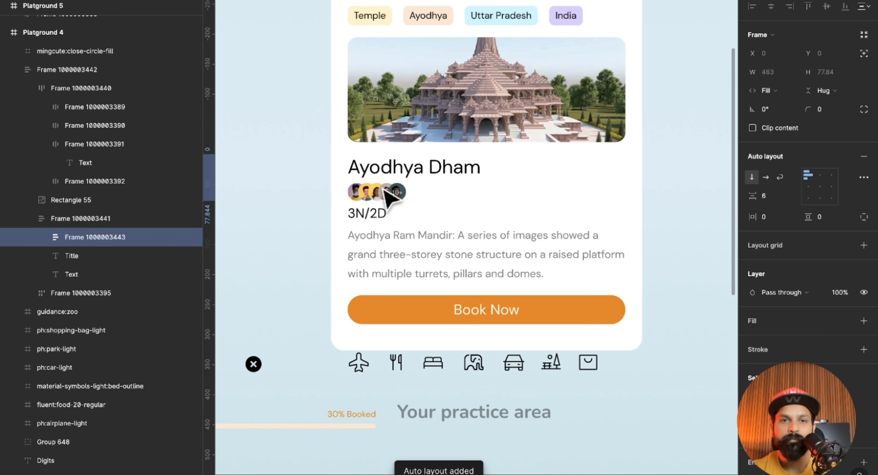
Set the auto layout direction of the frame holding the title and avatars to horizontal.
click(676, 236)
click(382, 239)
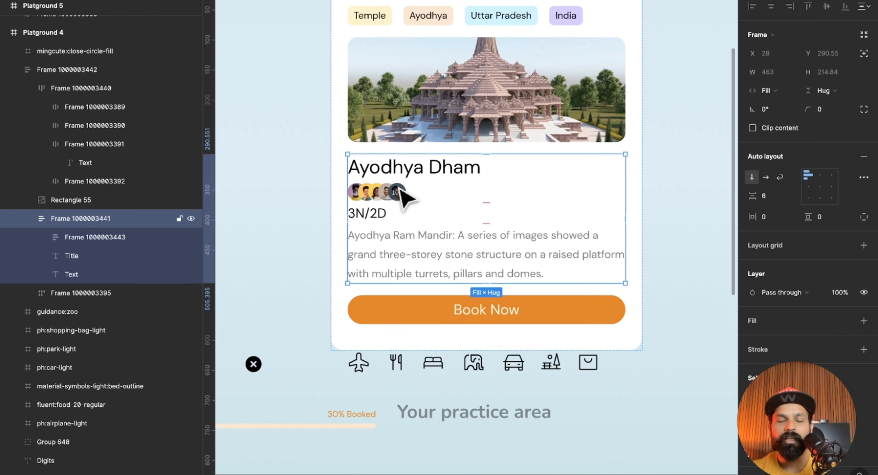
click(403, 194)
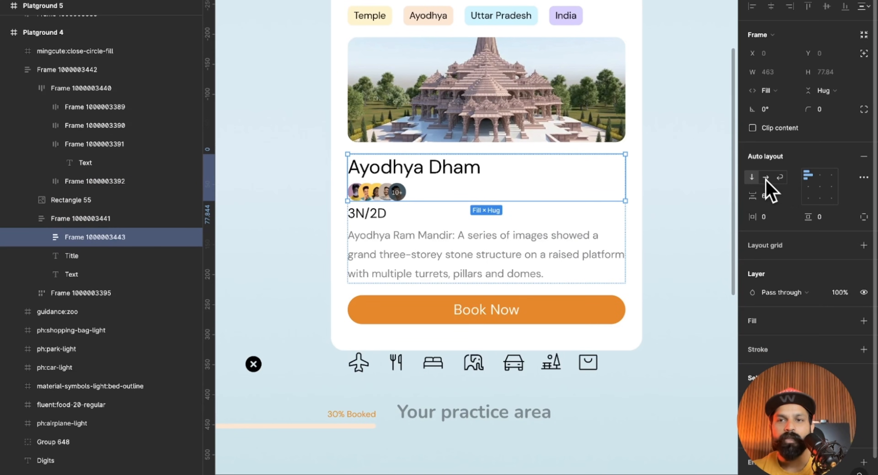
click(732, 191)
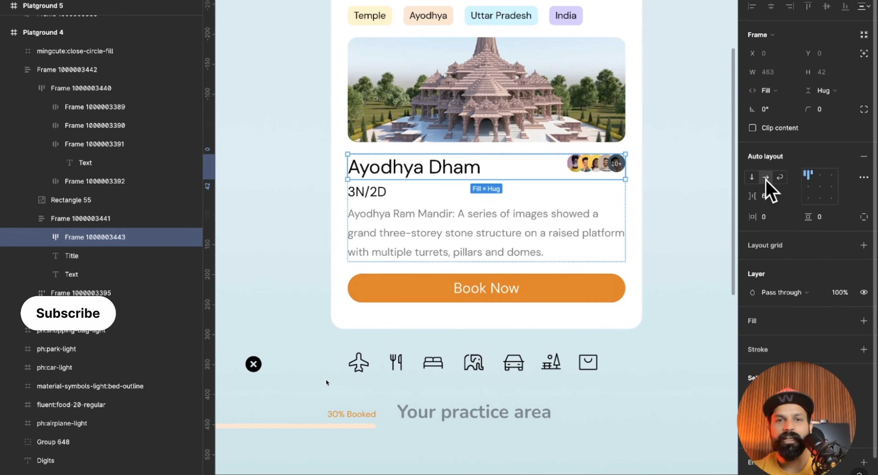
click(674, 228)
Group the seven amenity icons below the practice card, from airplane to shopping bag, in an auto layout frame.
scroll(678, 227, left, 1)
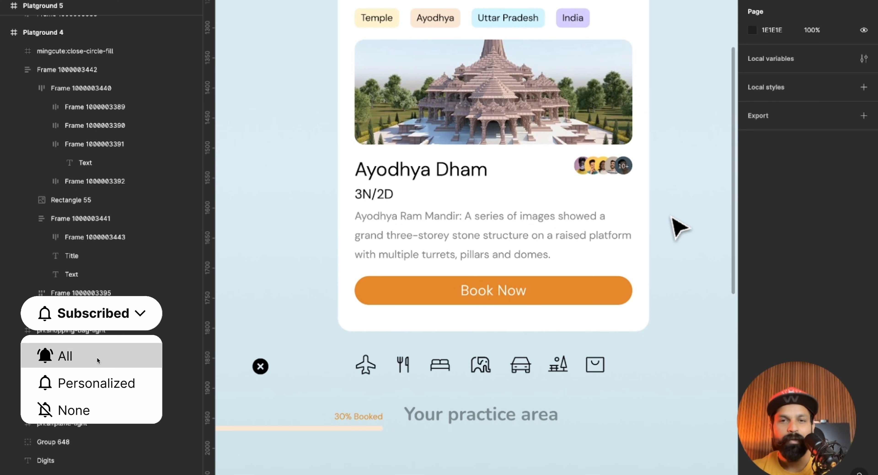
scroll(671, 218, down, 2)
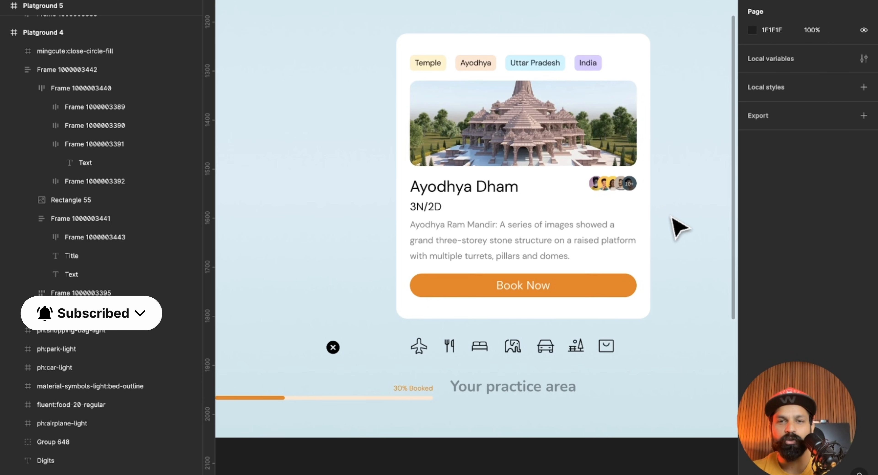
scroll(671, 217, down, 1)
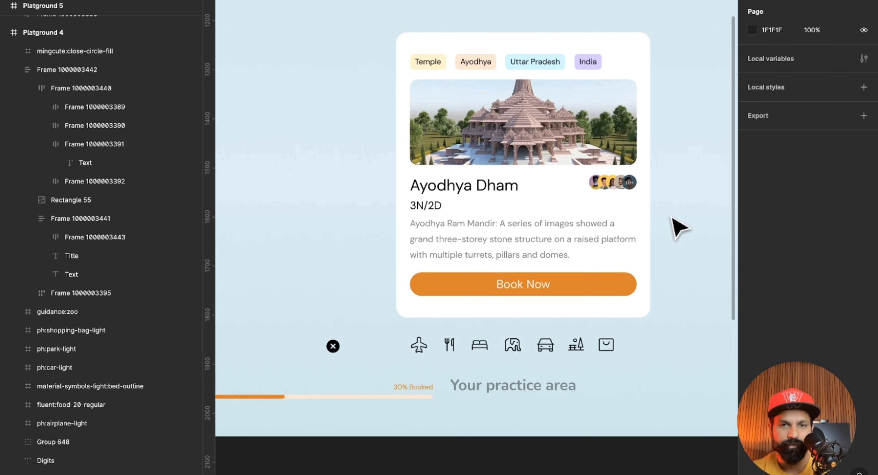
scroll(678, 227, down, 2)
scroll(678, 225, left, 6)
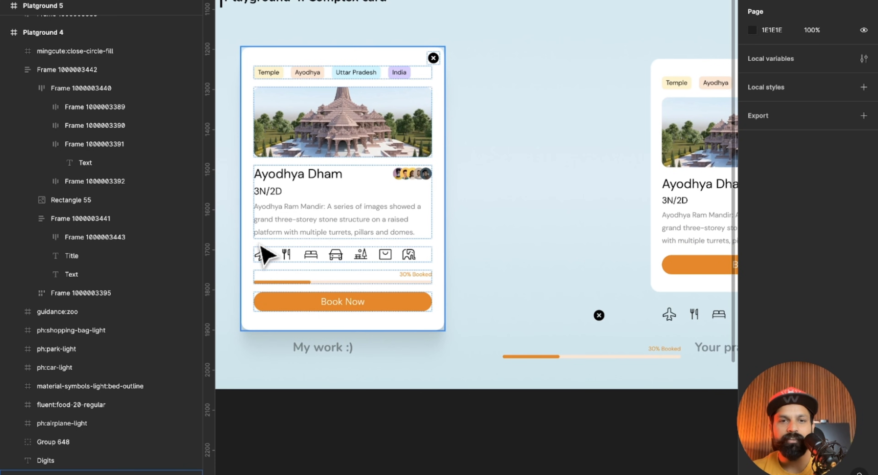
scroll(348, 271, right, 8)
drag(406, 286, 603, 300)
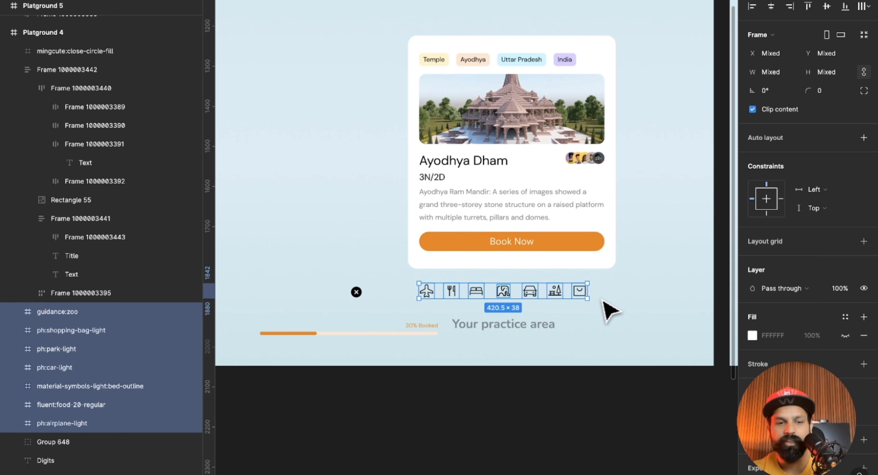
key(shift+a)
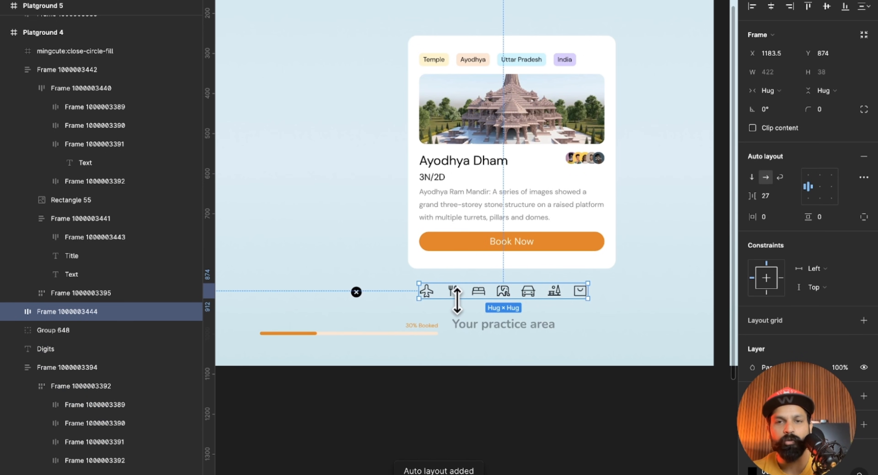
Move the amenity icon row into the practice card, between the description and the Book Now button.
scroll(457, 300, up, 3)
drag(458, 288, 454, 214)
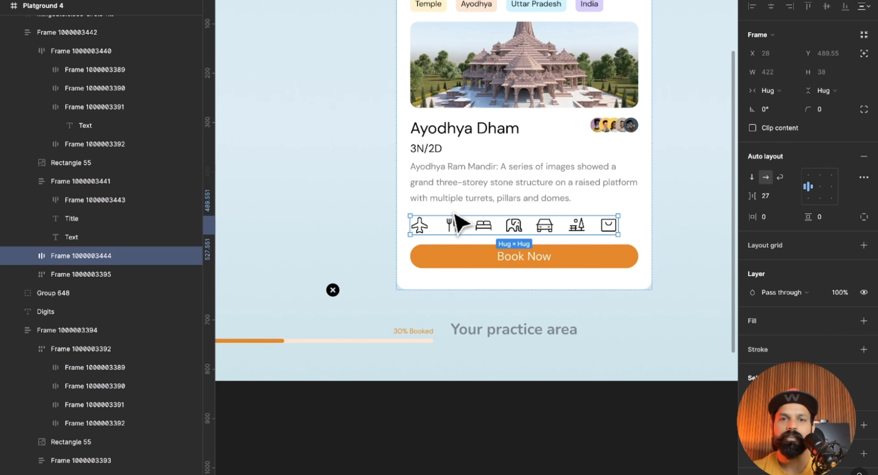
click(671, 266)
Examine the booking progress bar in the finished card and the track, fill and 30% Booked label of the practice version.
scroll(677, 267, down, 3)
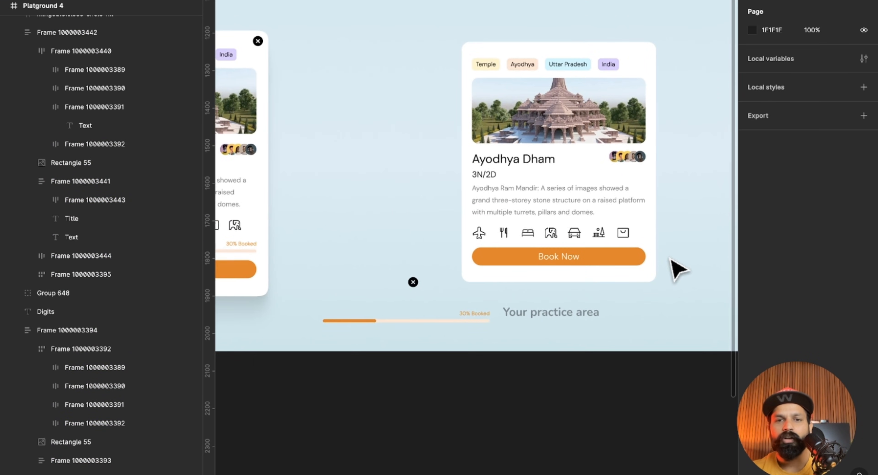
scroll(450, 300, left, 5)
scroll(353, 251, up, 5)
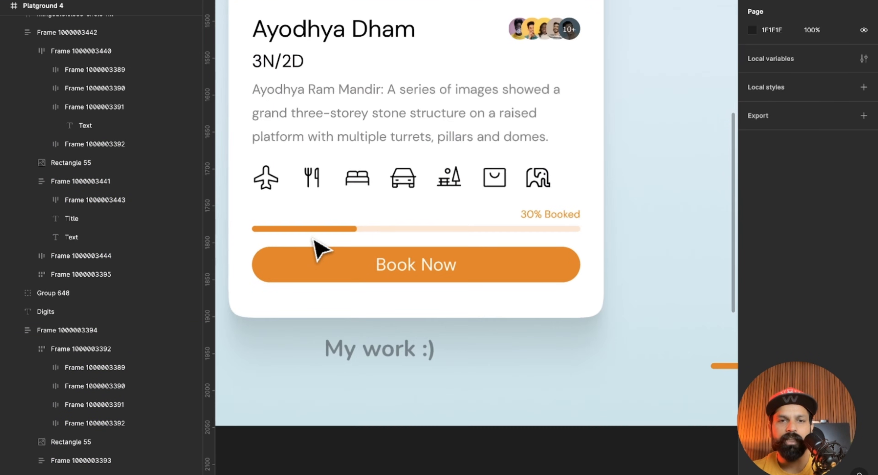
scroll(584, 251, left, 10)
scroll(572, 327, down, 2)
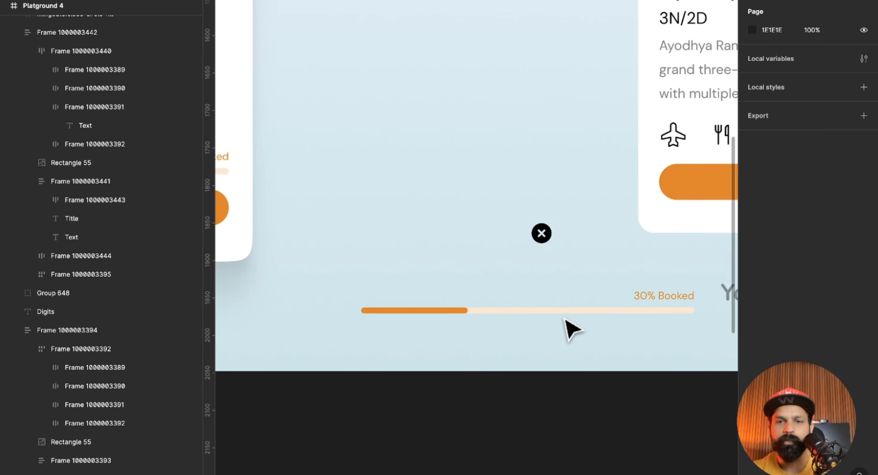
scroll(559, 317, up, 5)
double_click(556, 309)
scroll(558, 316, down, 2)
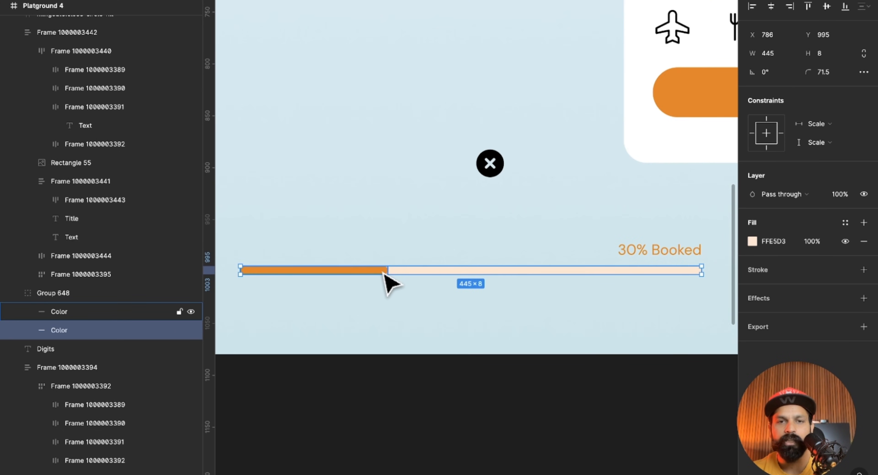
click(385, 273)
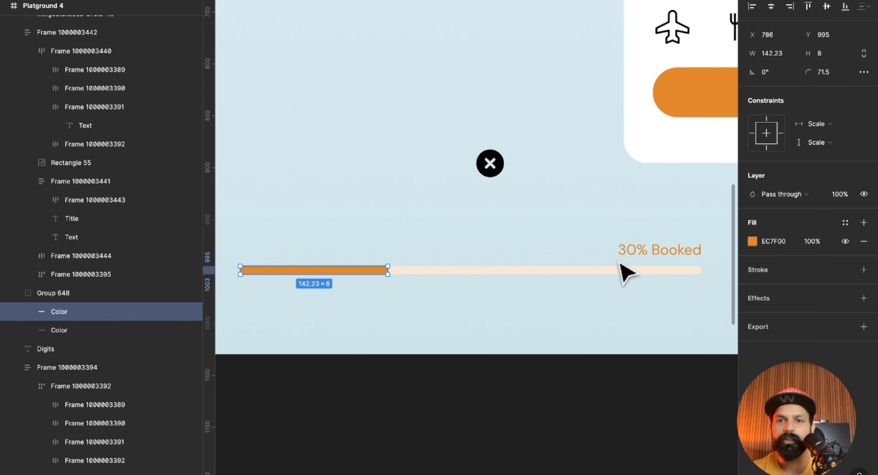
click(637, 254)
scroll(631, 285, down, 2)
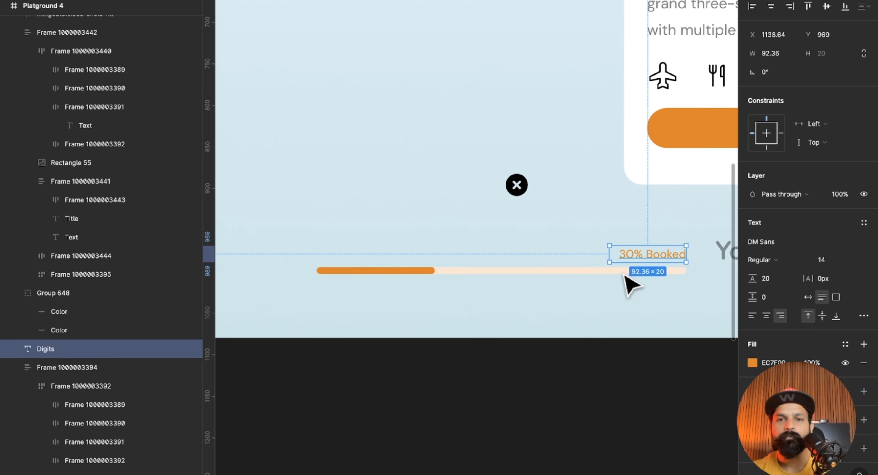
Combine the progress bar group and the 30% Booked label in a vertical auto layout frame.
click(542, 272)
drag(418, 274, 438, 275)
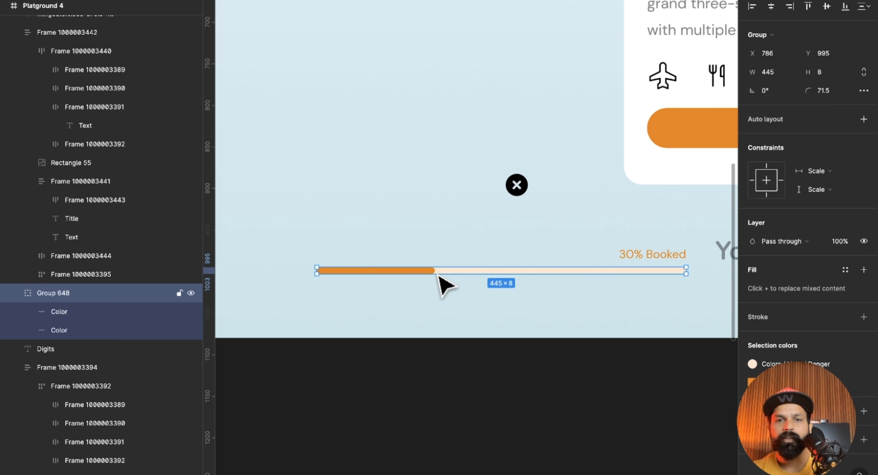
shift+click(651, 255)
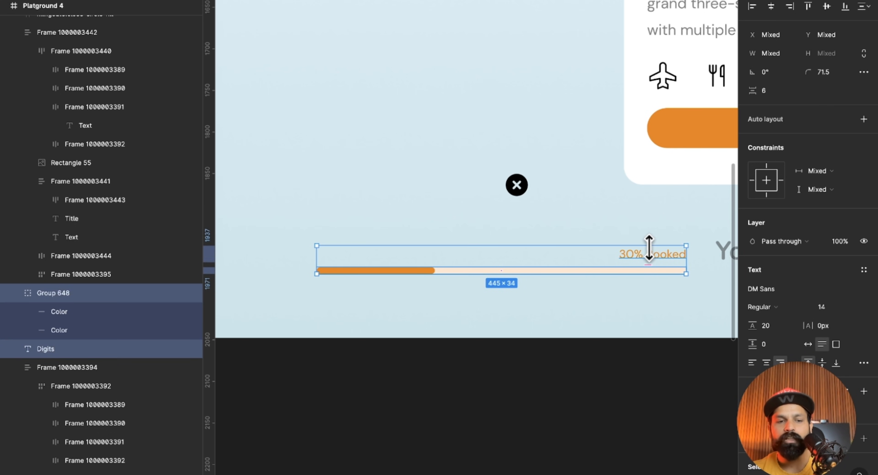
key(shift+a)
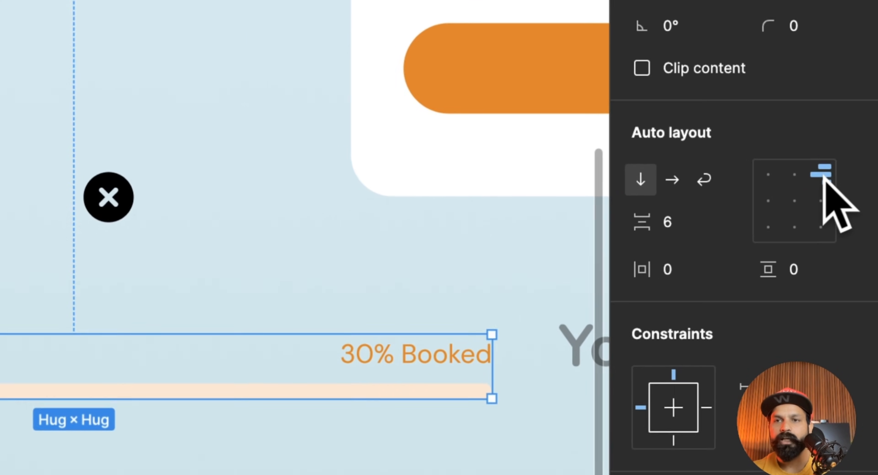
Try top-left alignment on the progress bar frame, and restore its top-right alignment.
click(784, 177)
scroll(108, 323, left, 5)
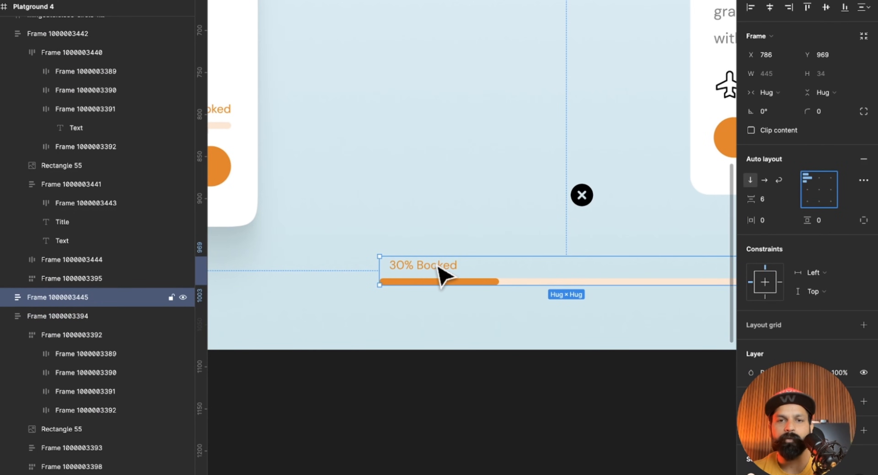
scroll(221, 329, right, 3)
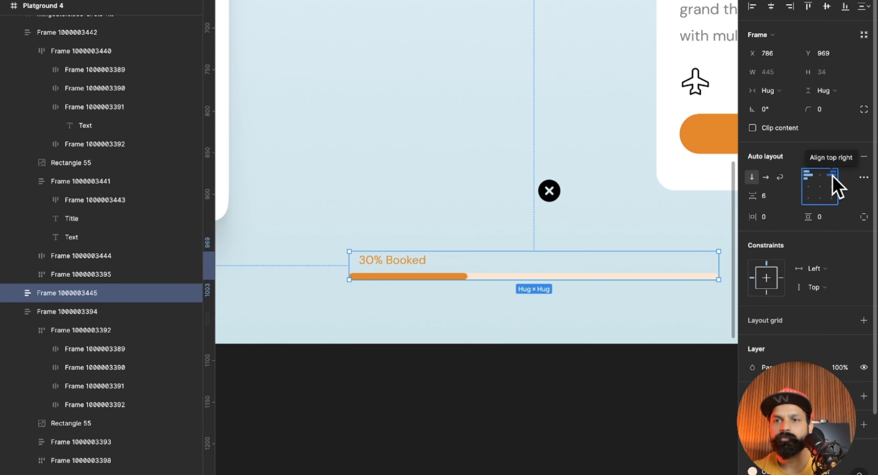
click(828, 166)
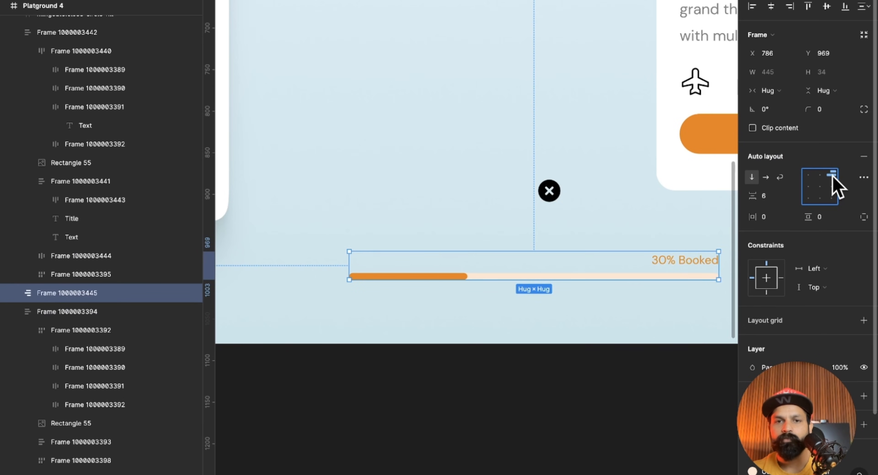
click(568, 307)
Move the progress bar frame into the practice card, between the amenity icons and the Book Now button.
scroll(568, 307, right, 6)
scroll(569, 307, down, 5)
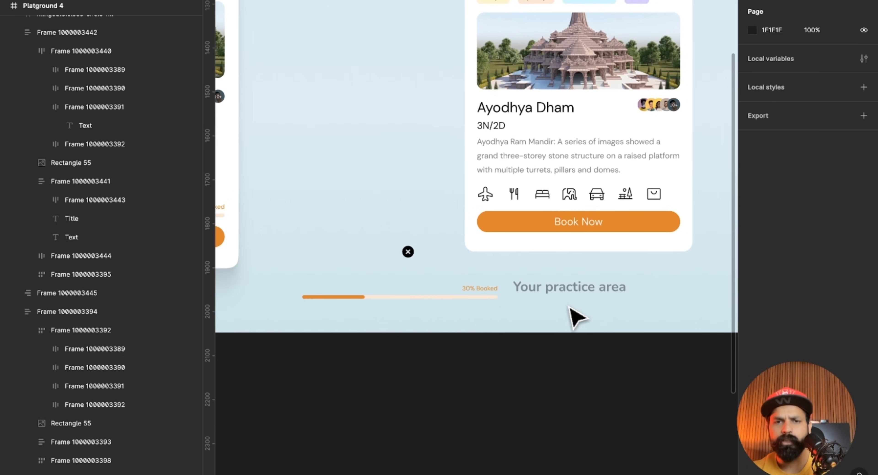
drag(392, 294, 540, 212)
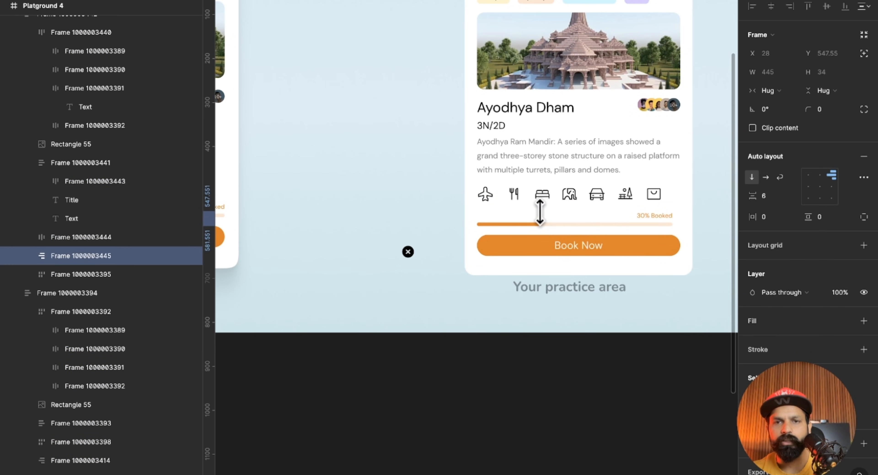
click(631, 299)
Examine the close icon's corner placement in the finished card and the matching corner of the practice card.
scroll(631, 299, up, 2)
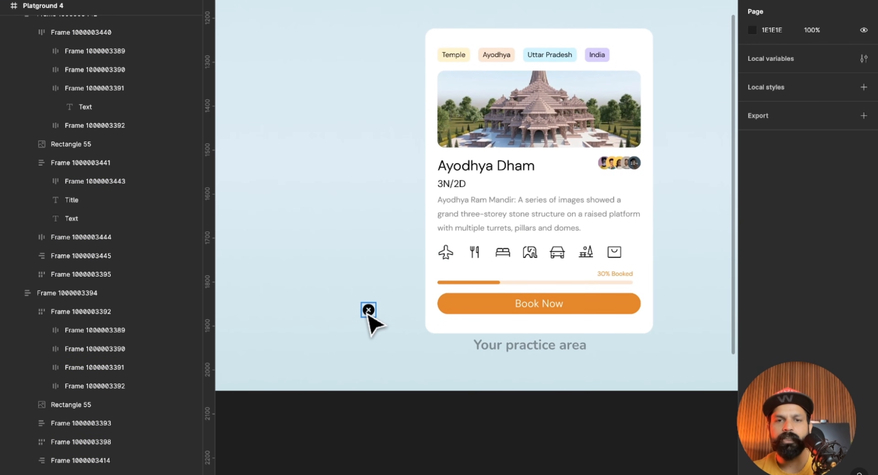
scroll(370, 313, left, 6)
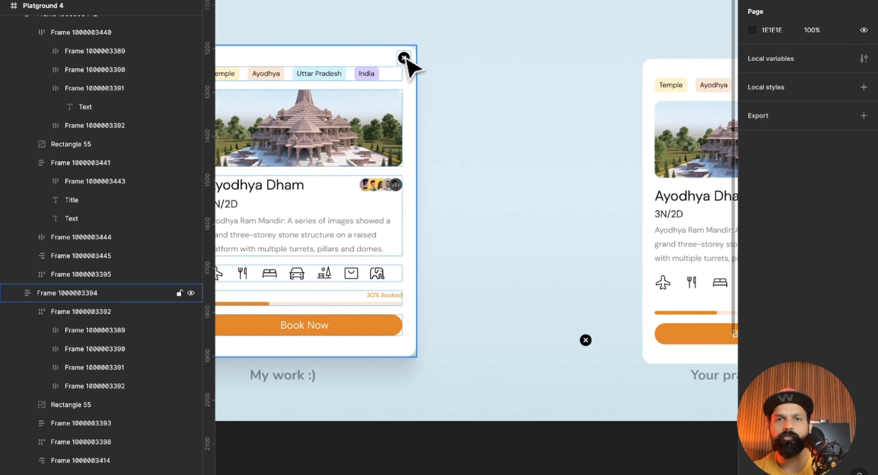
scroll(554, 125, right, 6)
scroll(562, 127, up, 3)
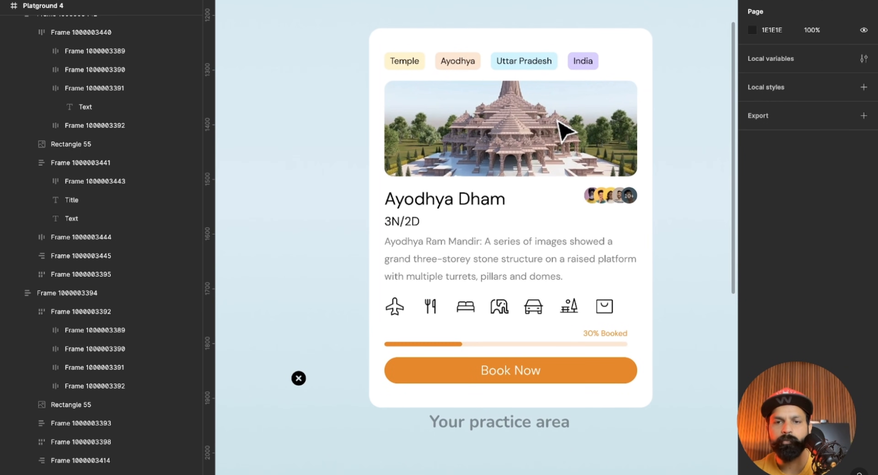
Try placing the close icon directly inside the practice card, undo it, and leave the icon beside the card.
drag(298, 377, 402, 55)
drag(450, 212, 522, 202)
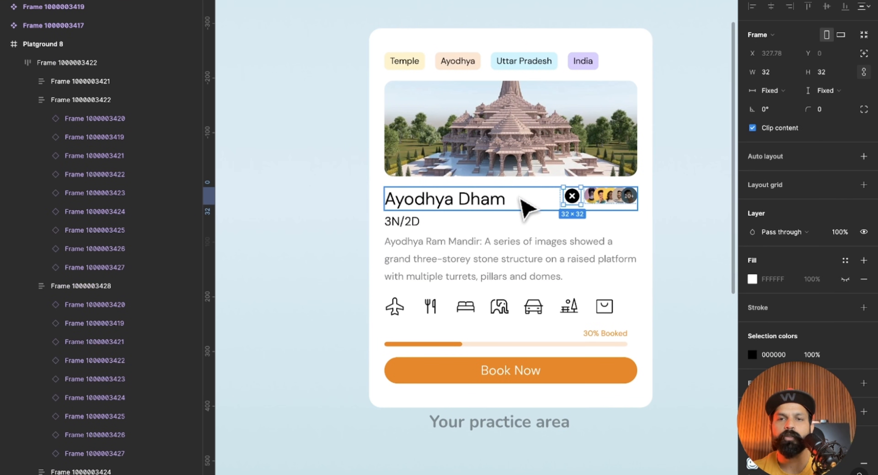
key(ctrl+z)
key(ctrl+z)
drag(344, 141, 309, 165)
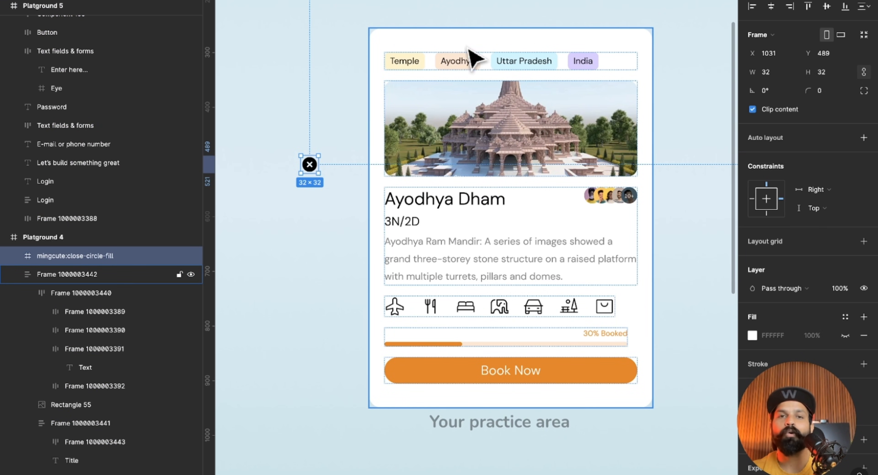
Move the close icon into the practice card and give it absolute position, outside the auto layout flow.
click(426, 36)
mouse_move(432, 48)
mouse_down()
mouse_move(447, 47)
mouse_move(418, 42)
mouse_up()
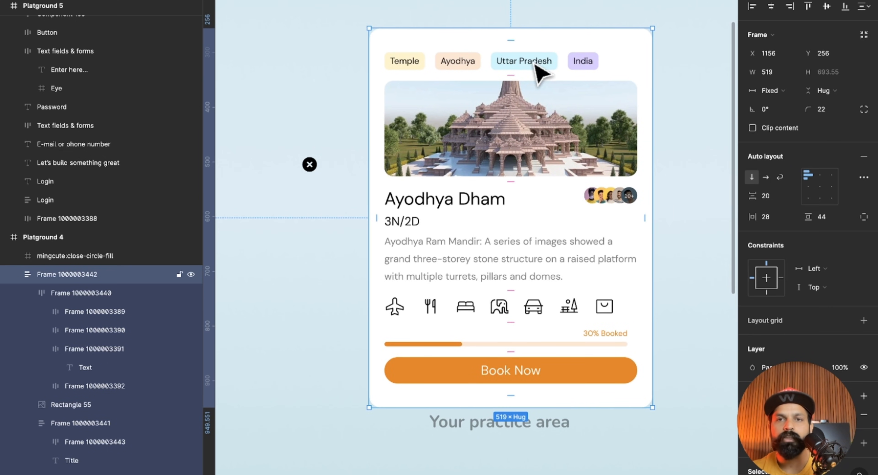
scroll(534, 64, right, 2)
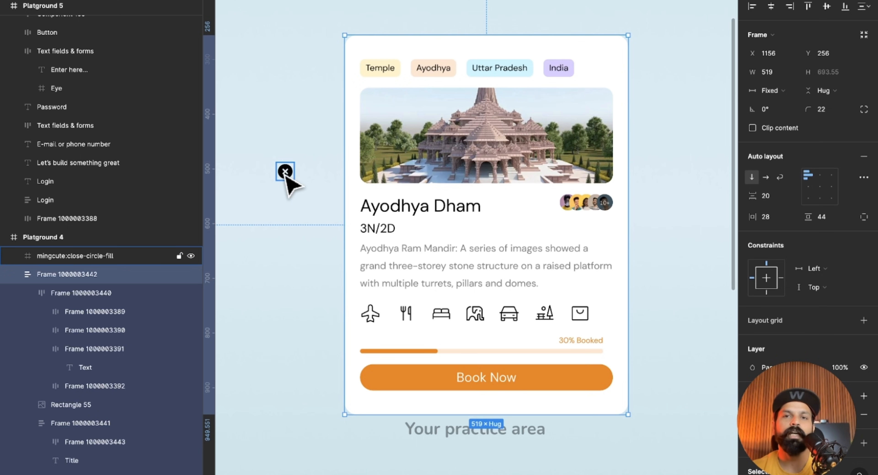
drag(286, 174, 375, 62)
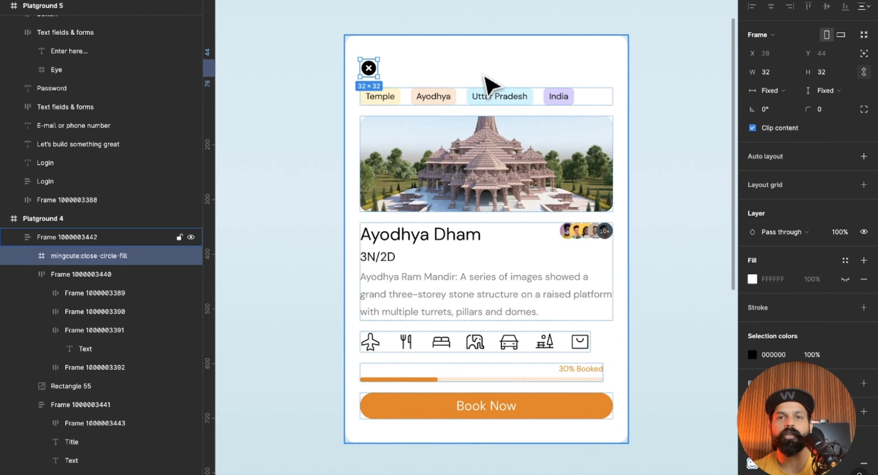
scroll(490, 85, up, 2)
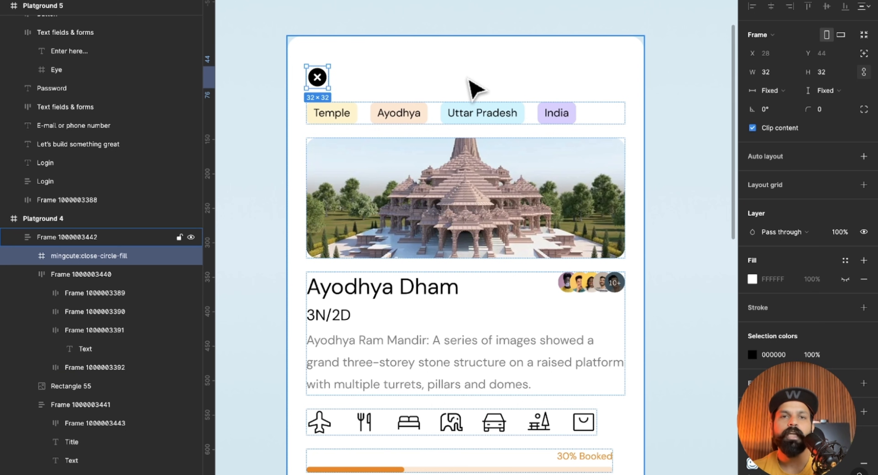
click(865, 53)
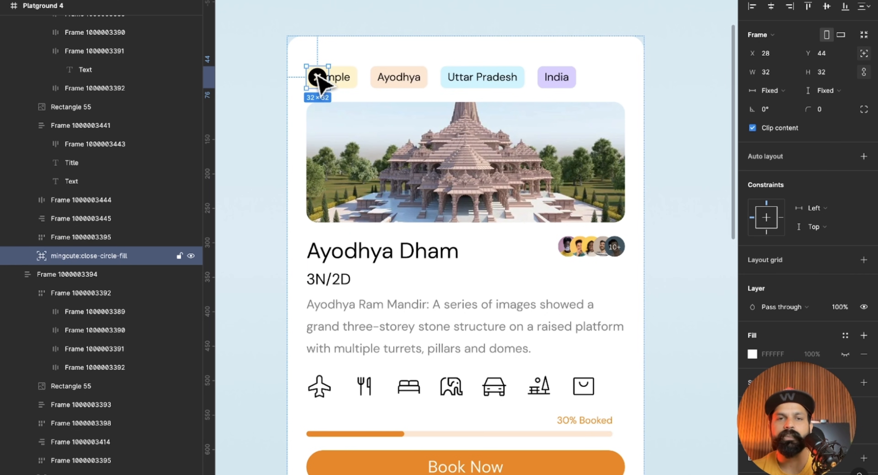
Try the close icon over the middle of the temple image, then shift the card and undo the shift.
drag(316, 84, 500, 164)
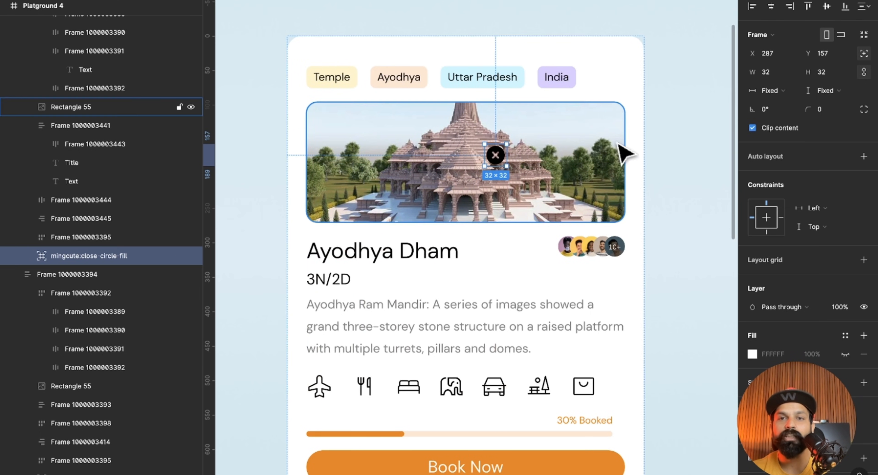
click(637, 152)
scroll(579, 149, right, 2)
drag(592, 139, 596, 134)
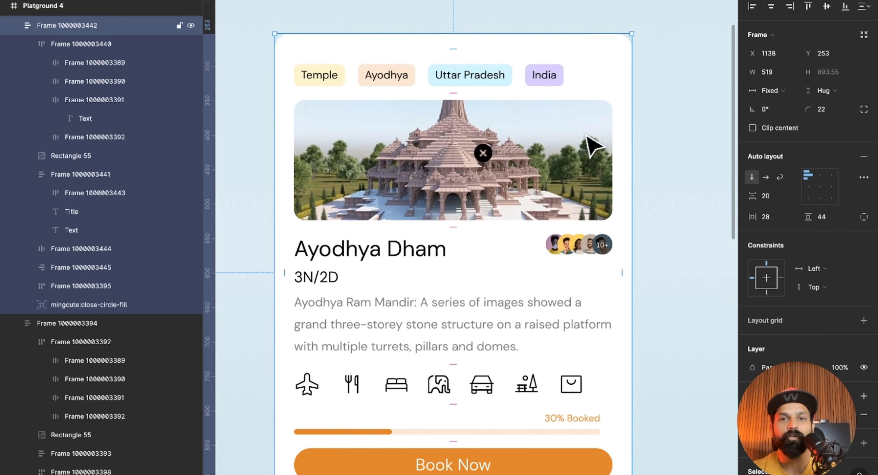
key(super+z)
Place the close icon in the practice card's top-right corner, above the row of tags.
click(497, 158)
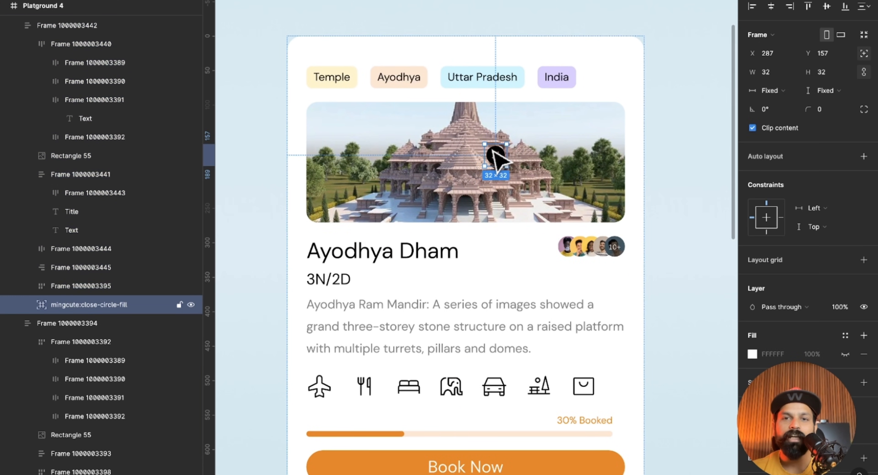
drag(495, 157, 622, 49)
click(665, 97)
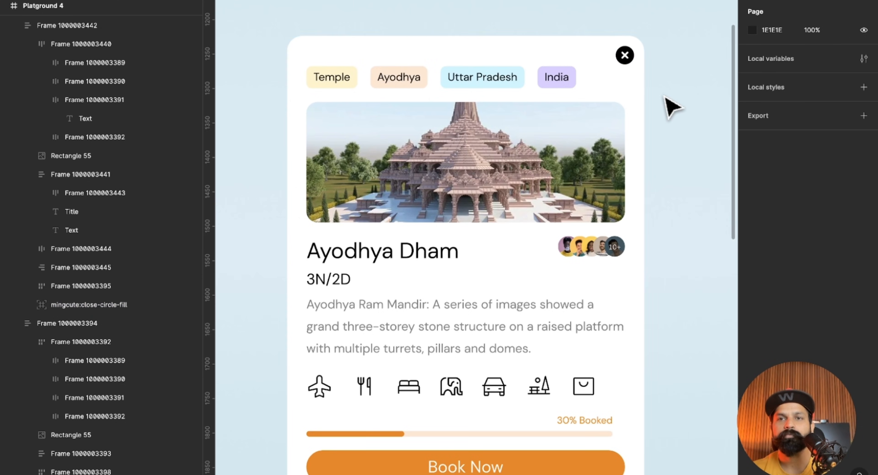
Move the practice card to about X 1116, Y 193, then try narrowing it and undo the resize.
scroll(664, 96, down, 5)
scroll(664, 96, right, 1)
click(601, 114)
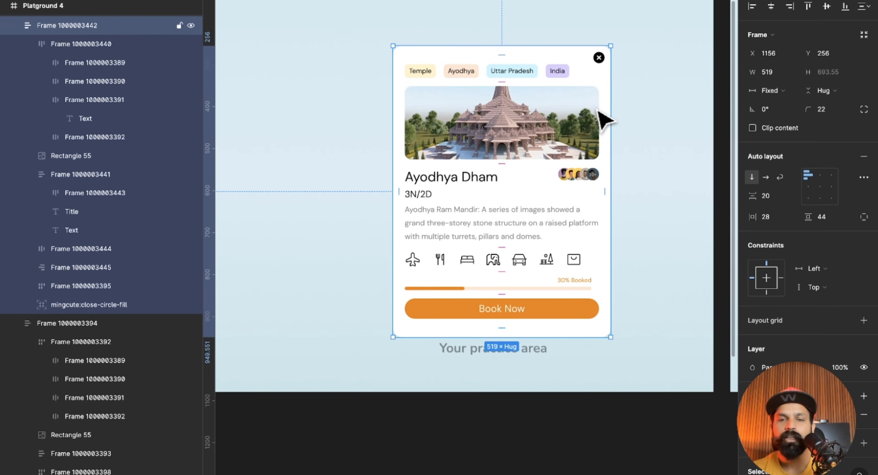
scroll(600, 116, left, 1)
drag(560, 134, 542, 108)
scroll(549, 115, left, 1)
scroll(549, 115, up, 3)
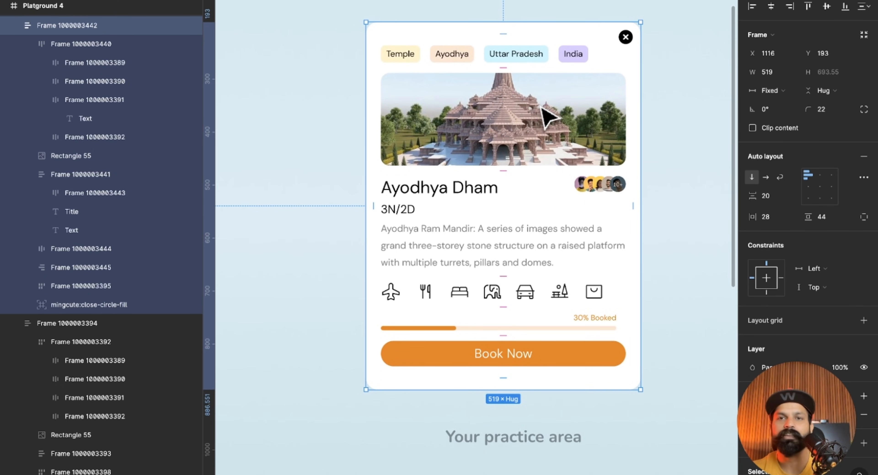
drag(639, 92, 577, 95)
key(ctrl+z)
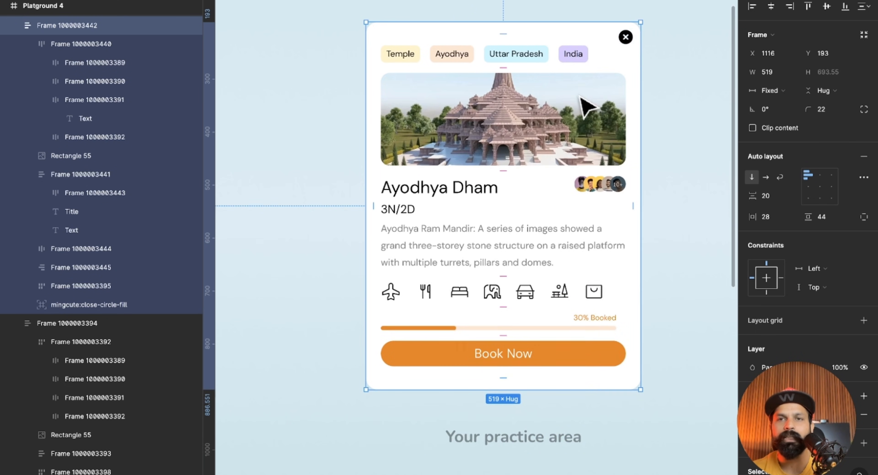
Set the width of the amenity icons row and of the progress bar frame to Fill container.
click(579, 296)
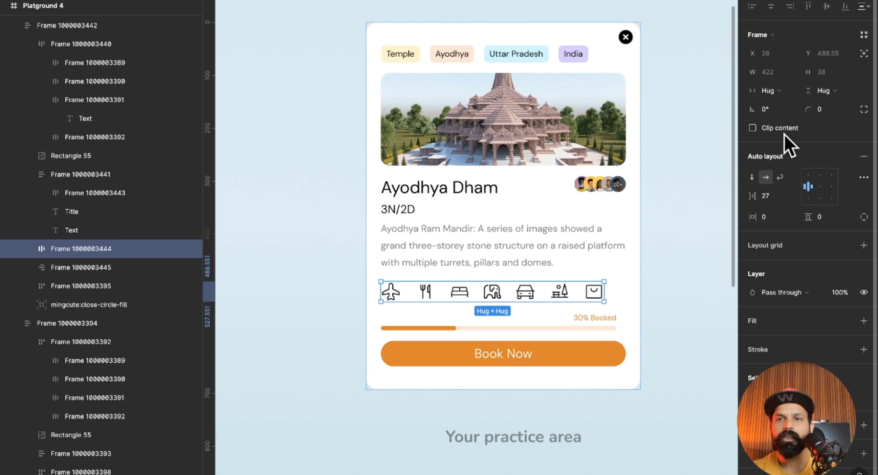
click(779, 91)
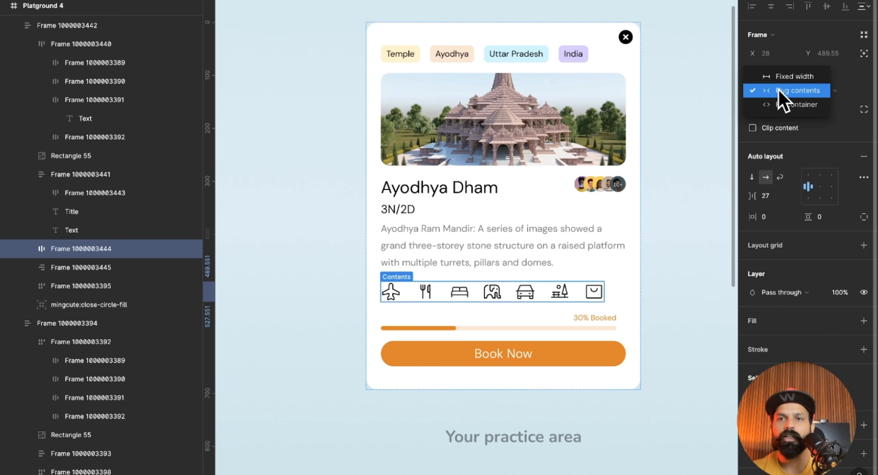
click(791, 108)
click(600, 327)
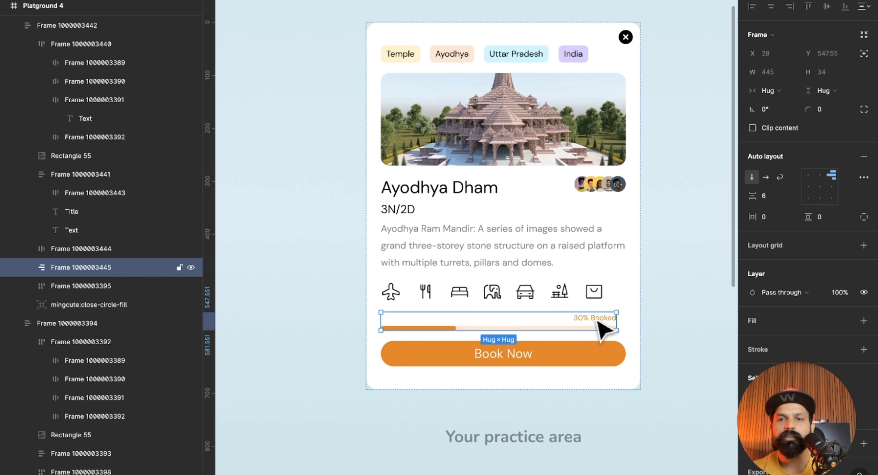
click(782, 96)
click(784, 104)
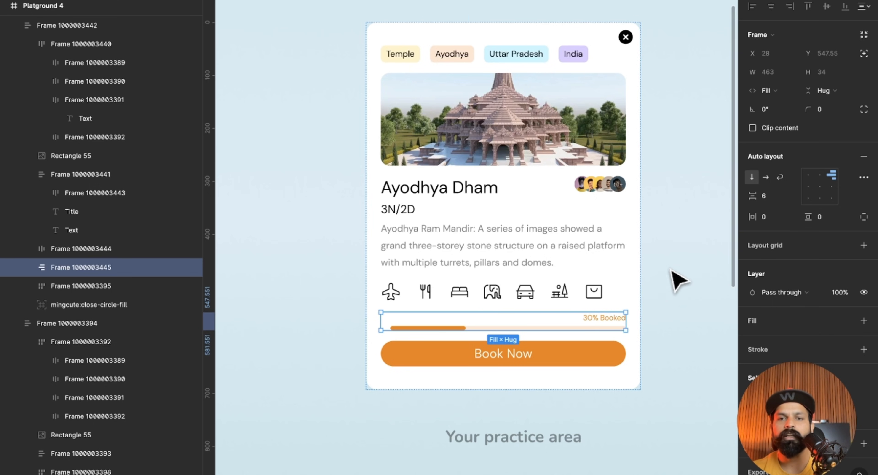
click(660, 300)
Try narrowing the practice card to a width of 394 to test its contents, and undo the resize.
click(628, 259)
drag(632, 237, 599, 229)
key(super+z)
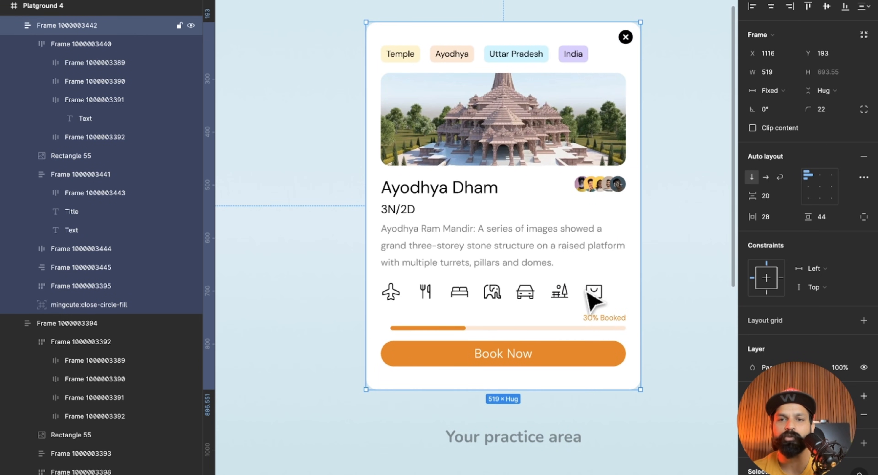
click(593, 296)
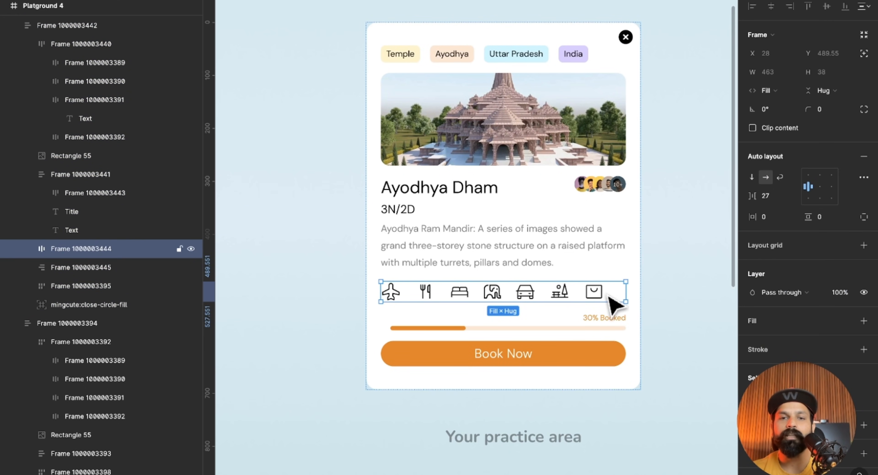
click(640, 266)
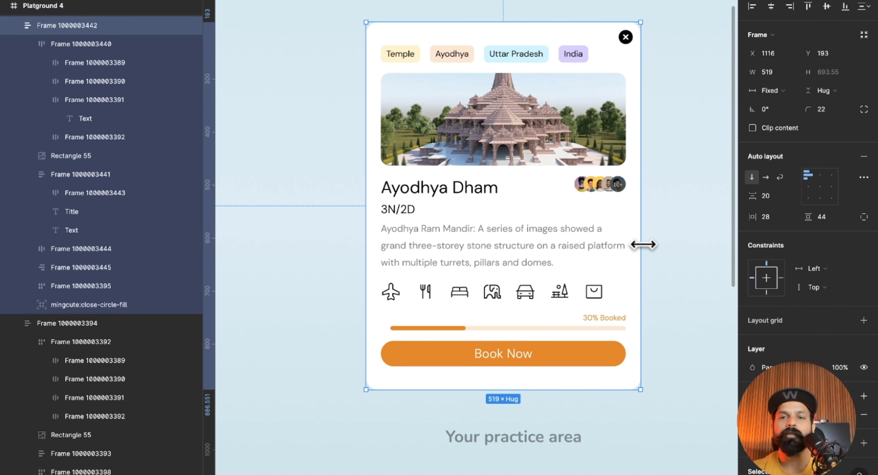
drag(643, 244, 599, 246)
drag(580, 249, 574, 246)
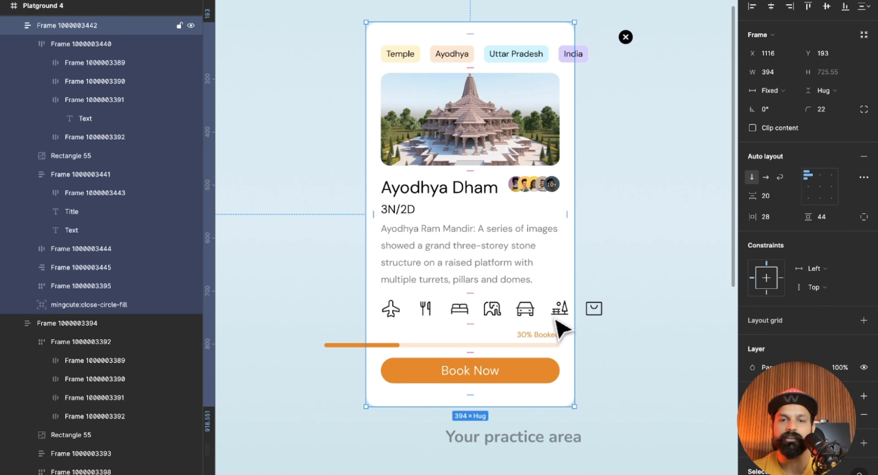
key(ctrl+z)
click(660, 210)
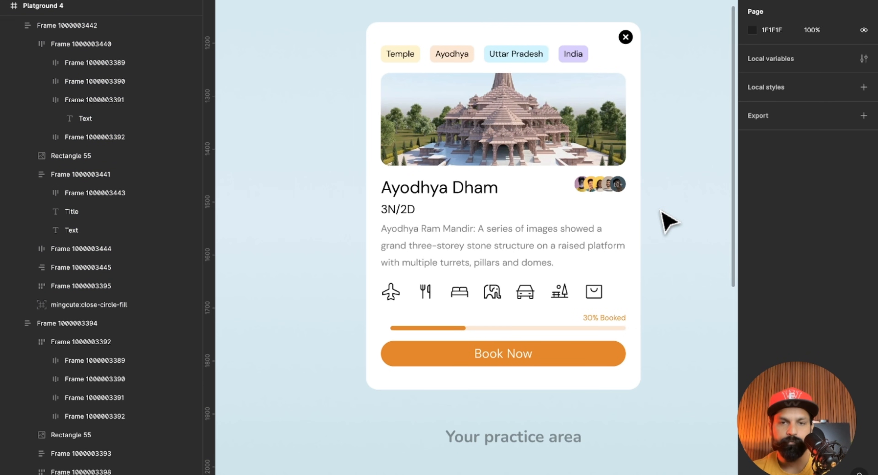
Check how the progress bar behaves by narrowing the card once more, and undo the resize.
click(568, 320)
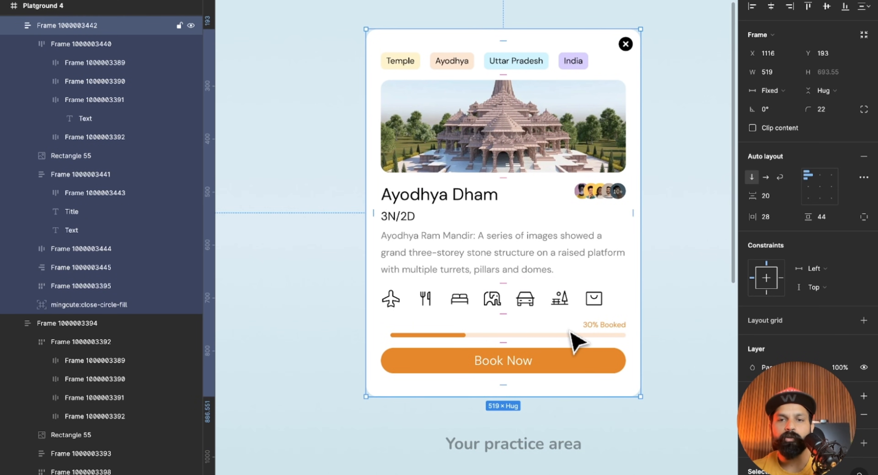
click(573, 339)
click(685, 314)
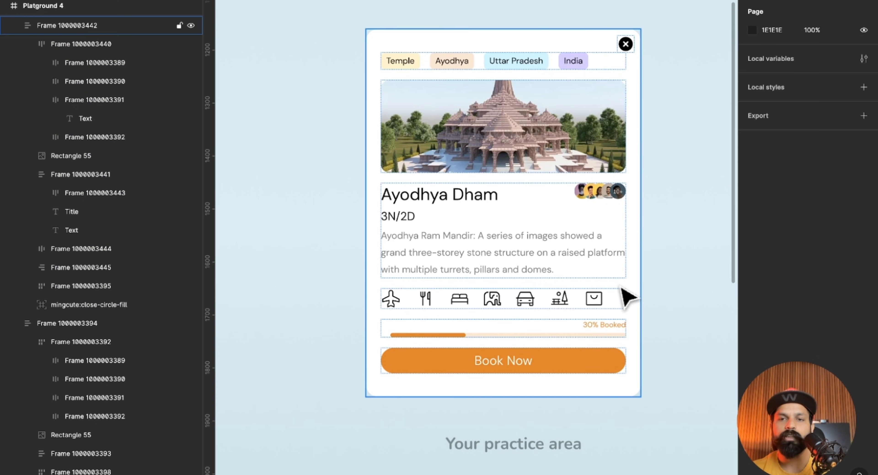
click(623, 294)
drag(642, 239, 580, 238)
key(ctrl+z)
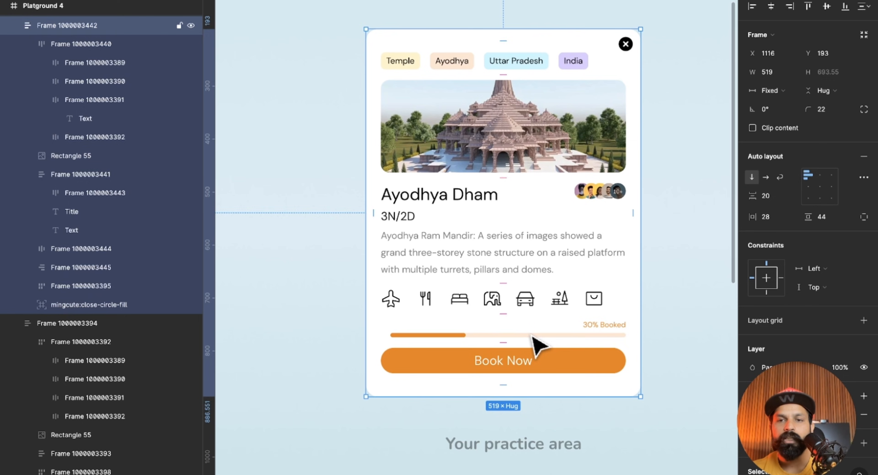
Set the width of the progress bar group inside its frame to Fill container.
click(588, 336)
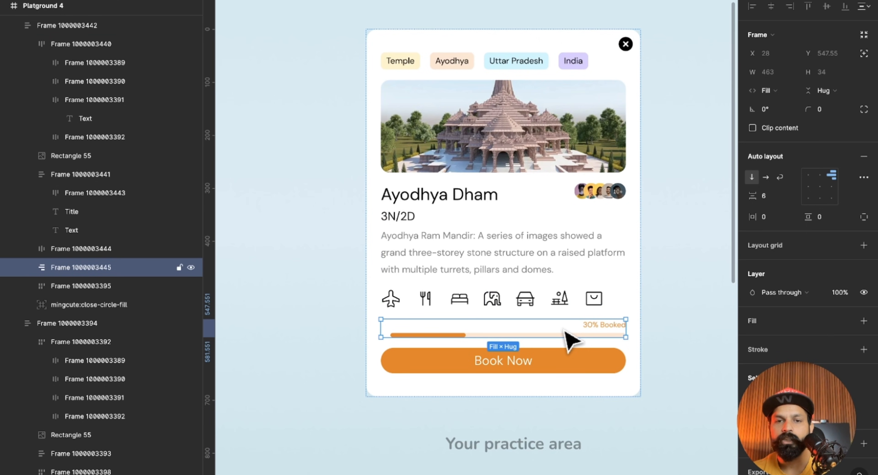
click(563, 334)
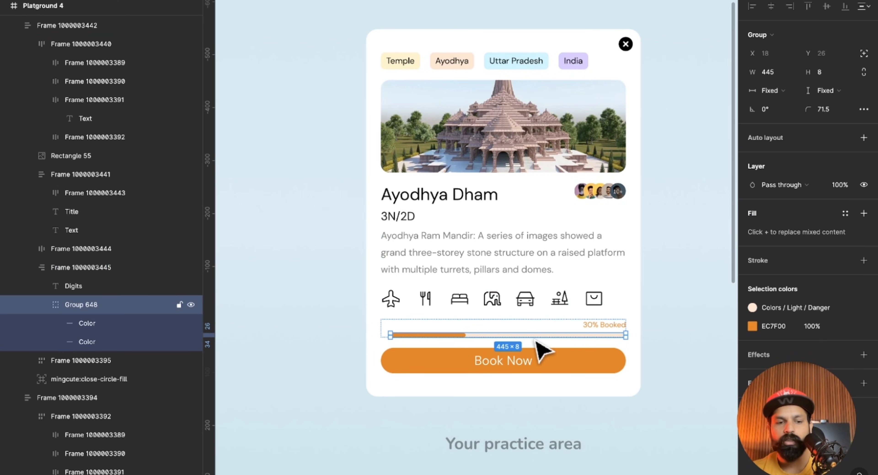
click(790, 93)
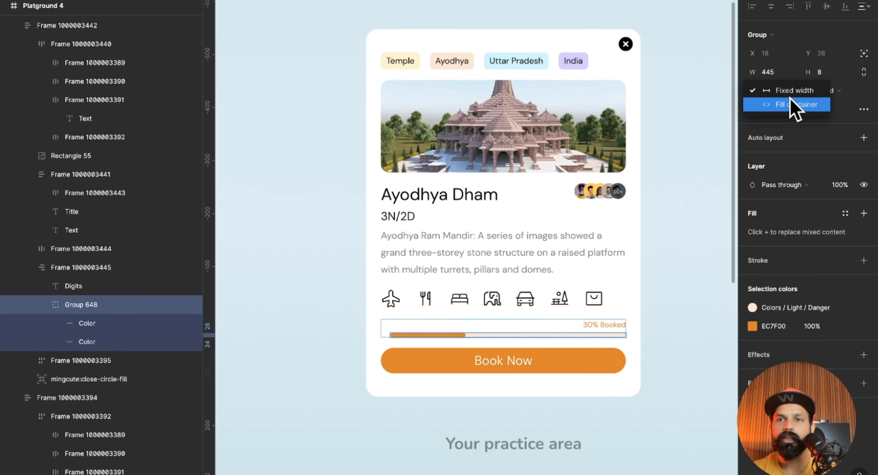
click(790, 102)
click(672, 318)
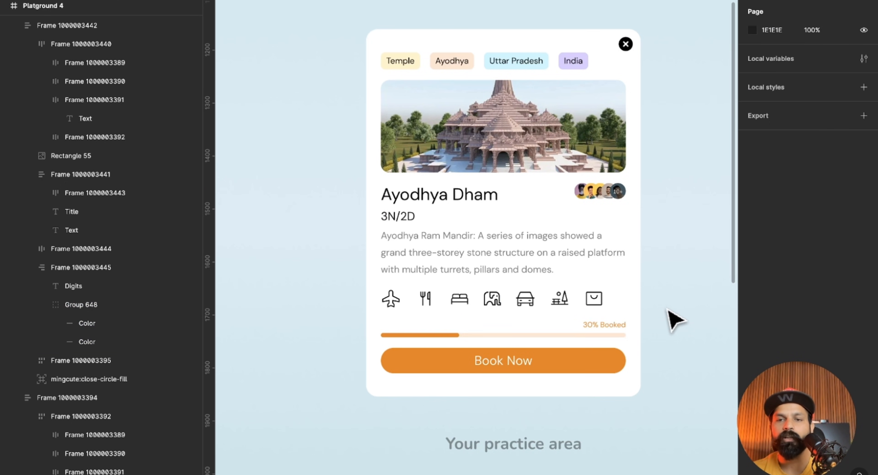
Test the filled progress bar by narrowing the card to a width of 382, and undo the resize.
click(639, 288)
drag(640, 261, 568, 254)
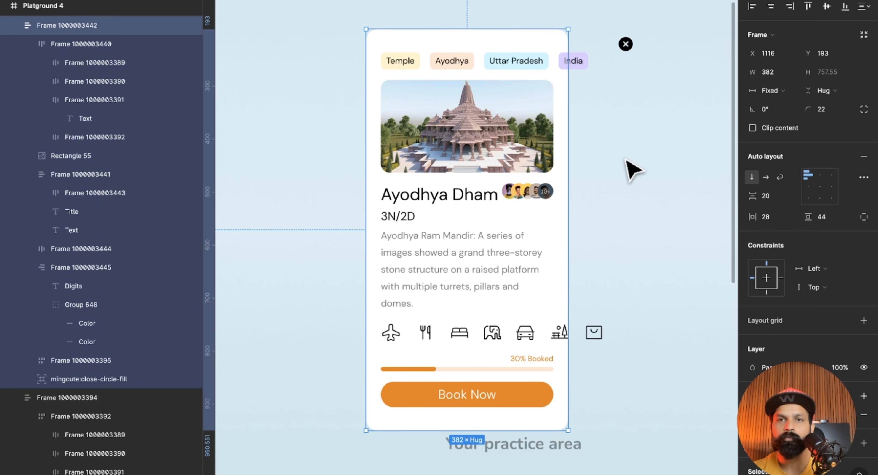
key(ctrl+z)
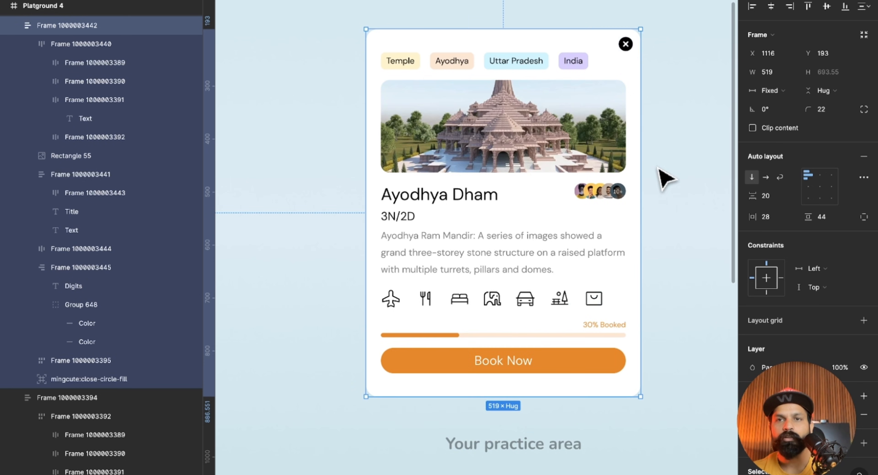
click(680, 170)
Set the horizontal constraint of the card's black close icon to Right.
click(628, 46)
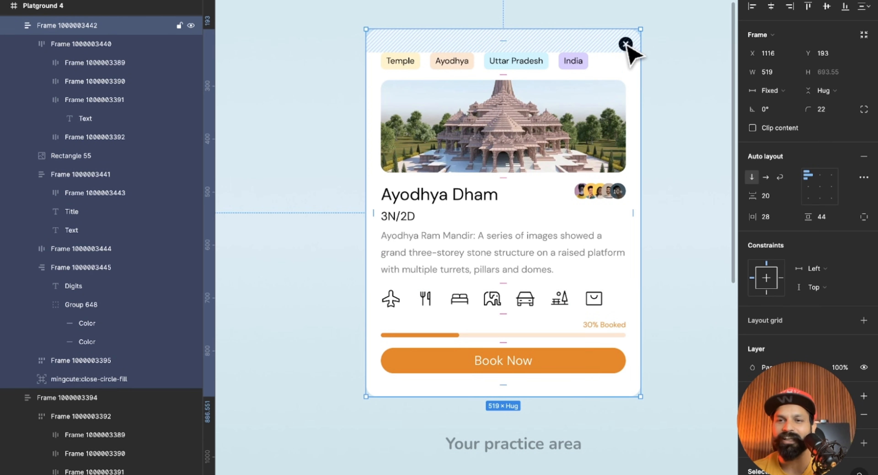
click(626, 45)
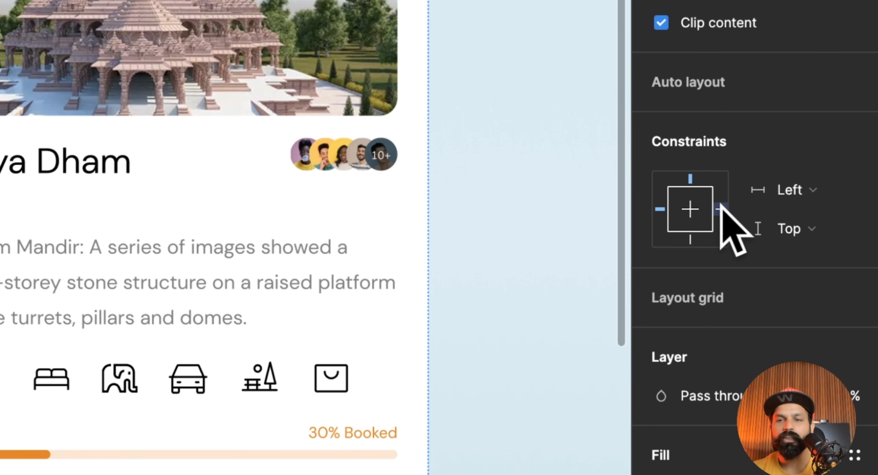
scroll(525, 221, up, 10)
scroll(525, 221, down, 3)
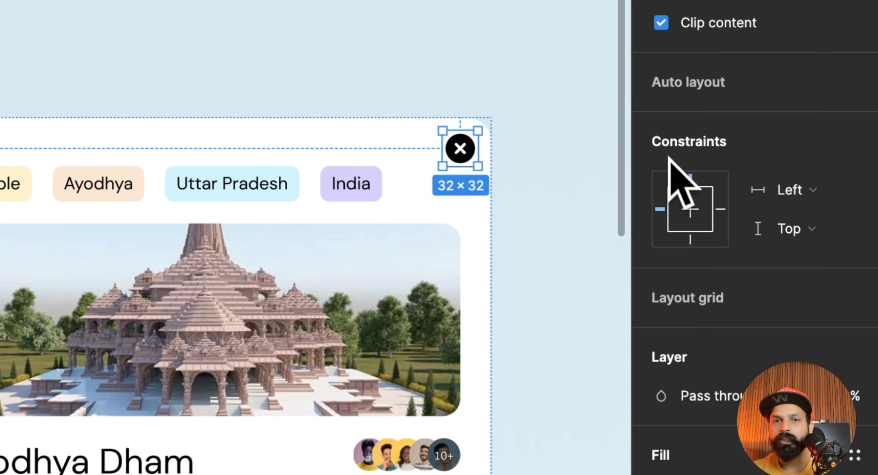
click(720, 209)
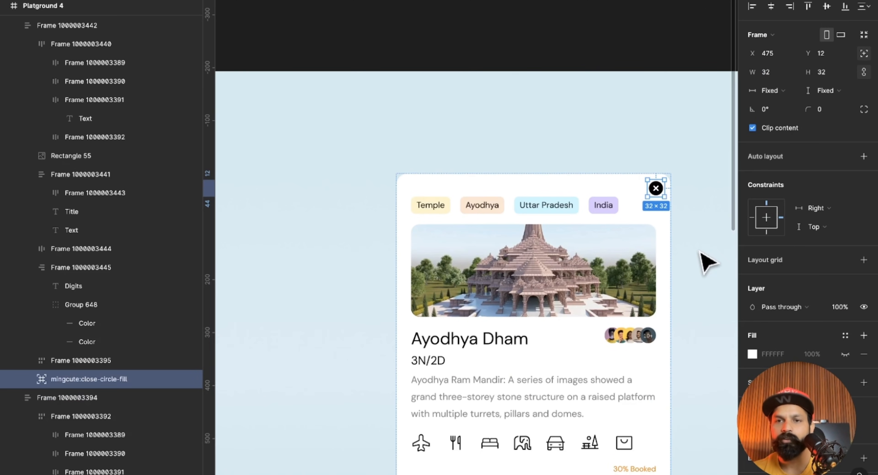
Test the close icon's constraint by resizing the practice card, and restore the card's width.
click(550, 280)
scroll(550, 280, down, 3)
click(610, 254)
drag(646, 229, 643, 208)
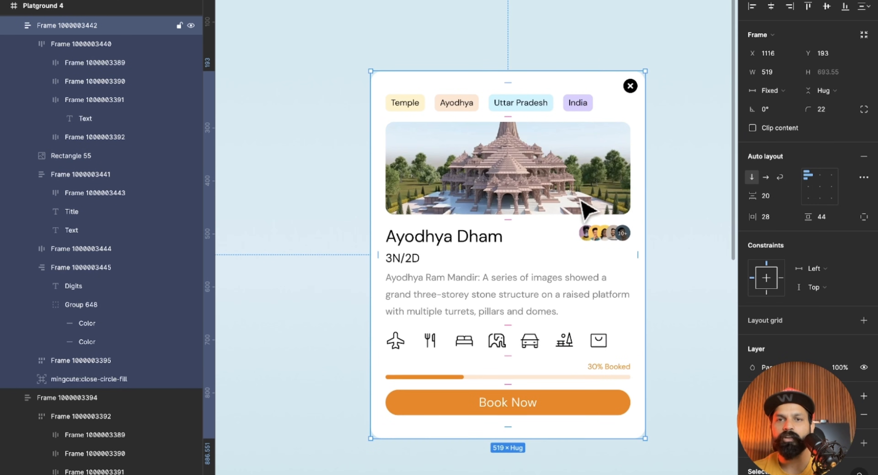
Switch the auto layout of the card's tag row to Wrap.
click(531, 108)
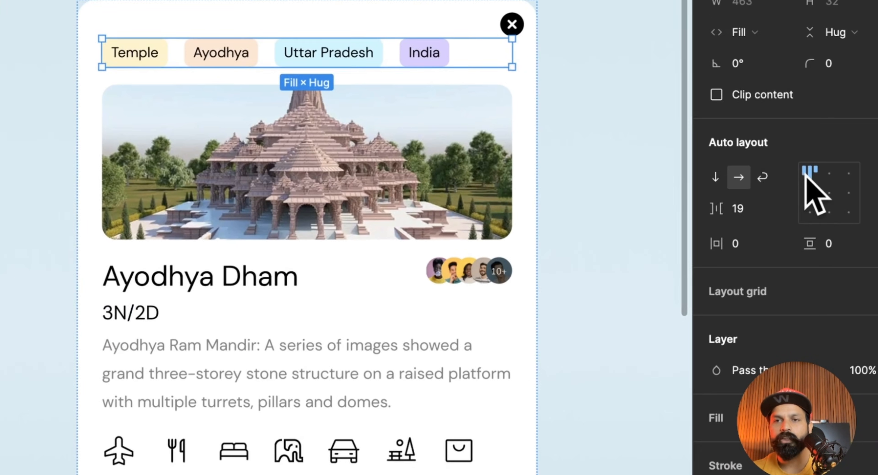
click(763, 177)
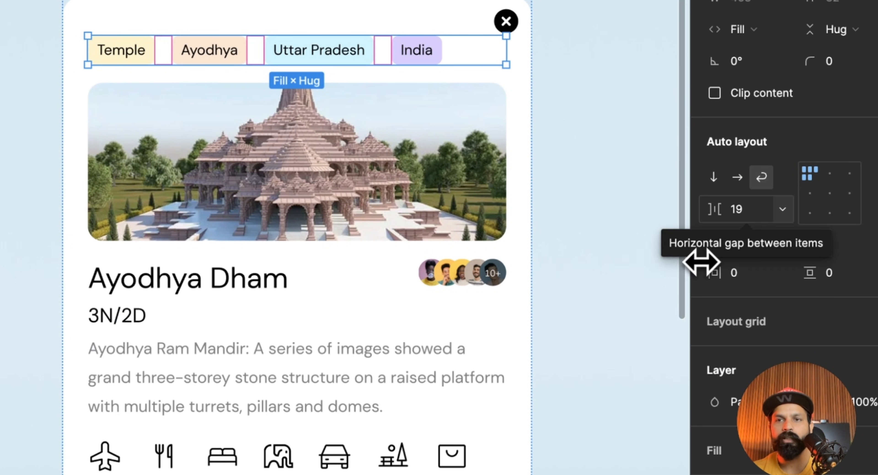
scroll(593, 163, down, 1)
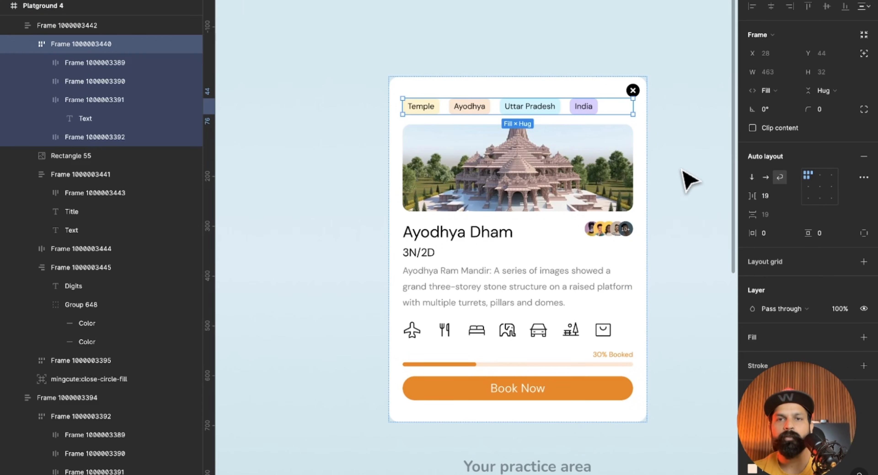
Test how the tags wrap by narrowing the practice card, and undo the resize.
click(532, 170)
drag(536, 170, 489, 170)
drag(620, 172, 647, 180)
scroll(607, 122, up, 5)
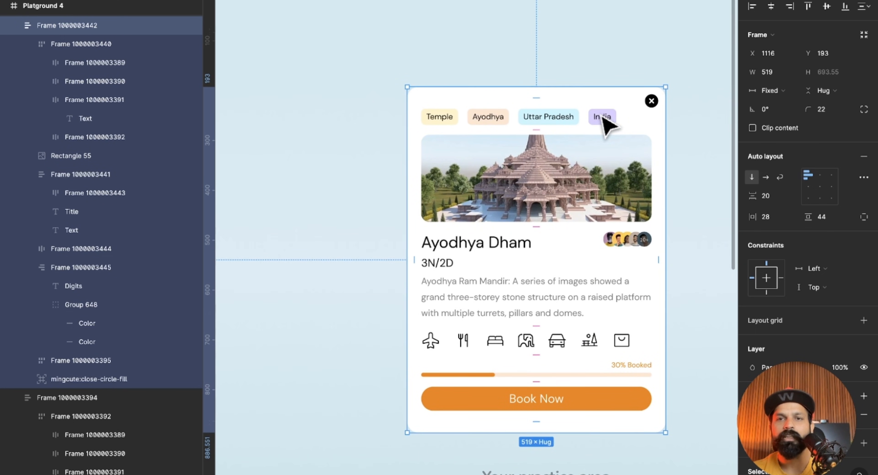
click(417, 126)
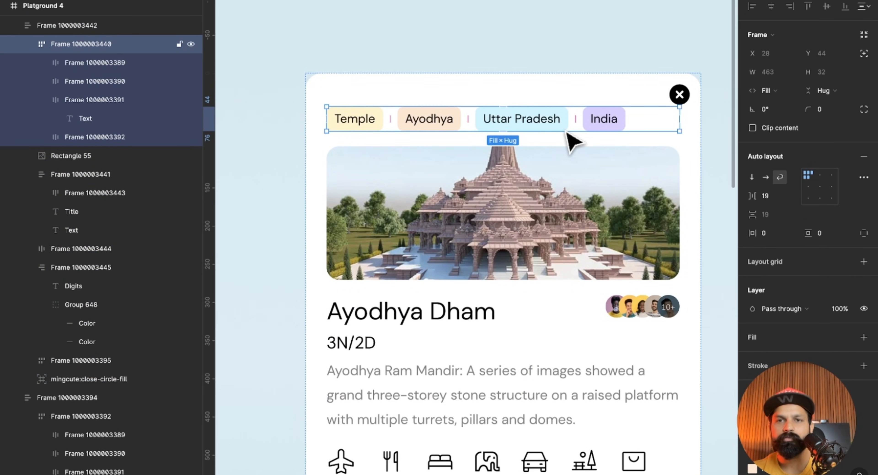
click(697, 133)
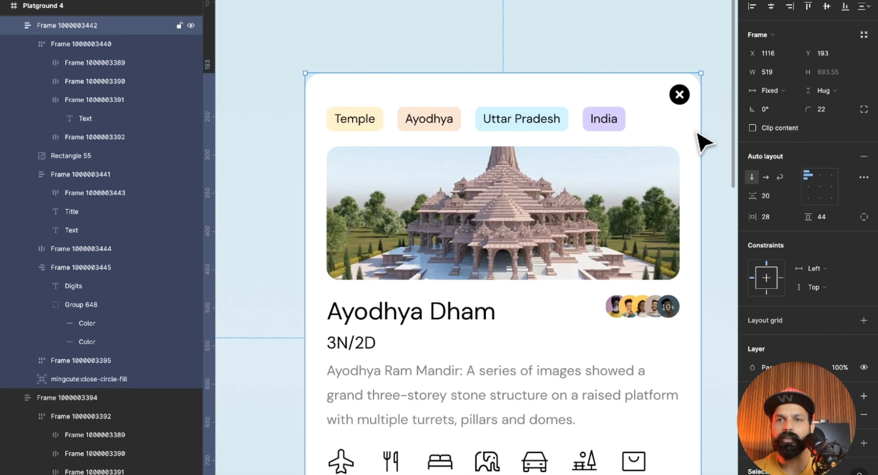
drag(697, 130, 429, 143)
key(ctrl+z)
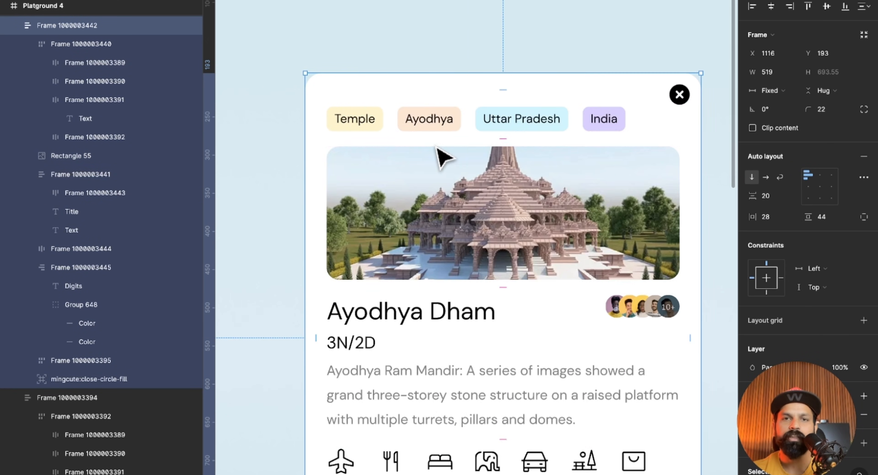
Switch the auto layout of the travel icon row above the progress bar to Wrap.
scroll(564, 236, down, 4)
ctrl+scroll(566, 237, down, 3)
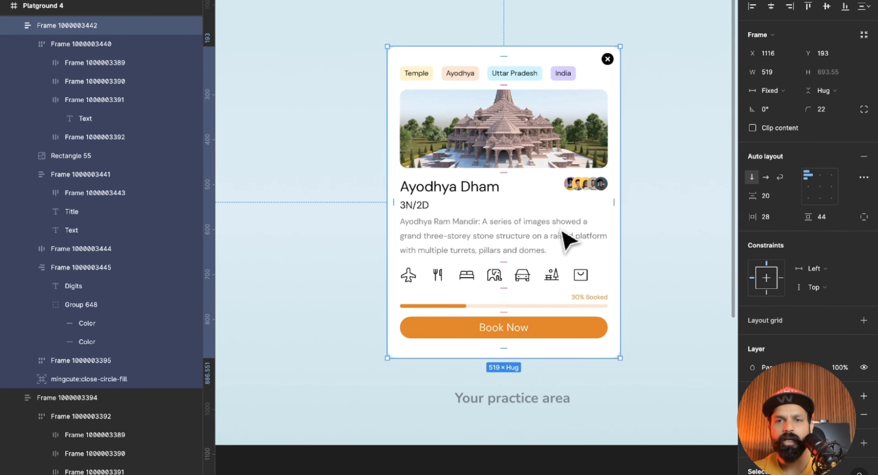
click(577, 281)
double_click(574, 281)
click(626, 283)
double_click(543, 279)
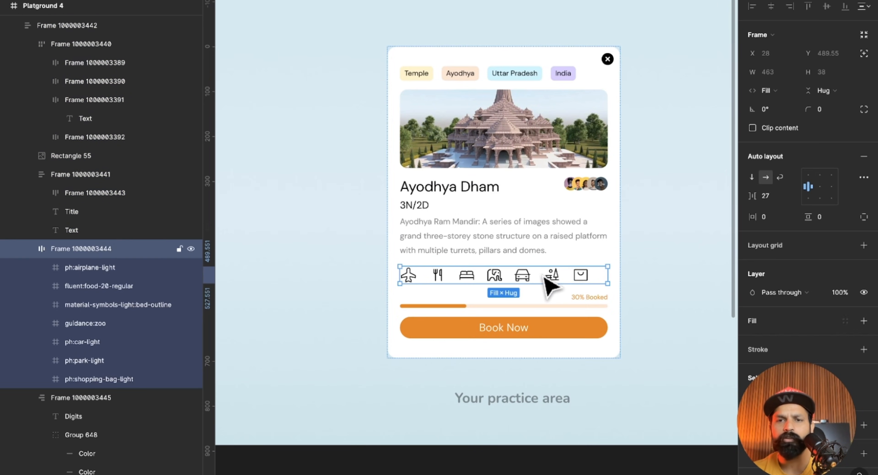
scroll(792, 171, down, 1)
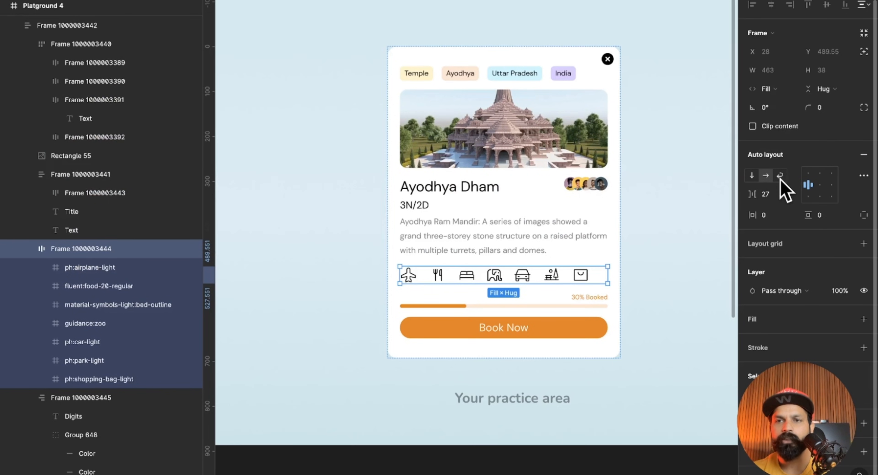
click(666, 255)
Widen the practice card to a width of 532.
click(617, 213)
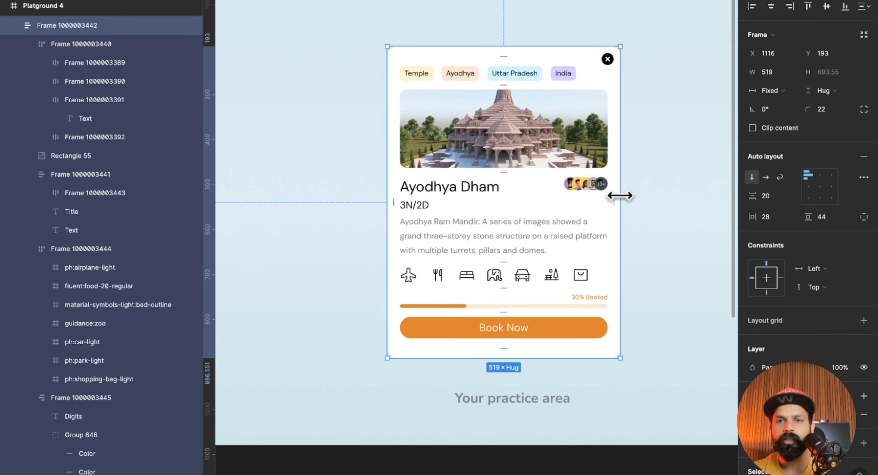
mouse_move(614, 195)
mouse_down()
mouse_move(535, 197)
mouse_move(627, 205)
mouse_up()
scroll(627, 205, down, 3)
scroll(623, 204, down, 3)
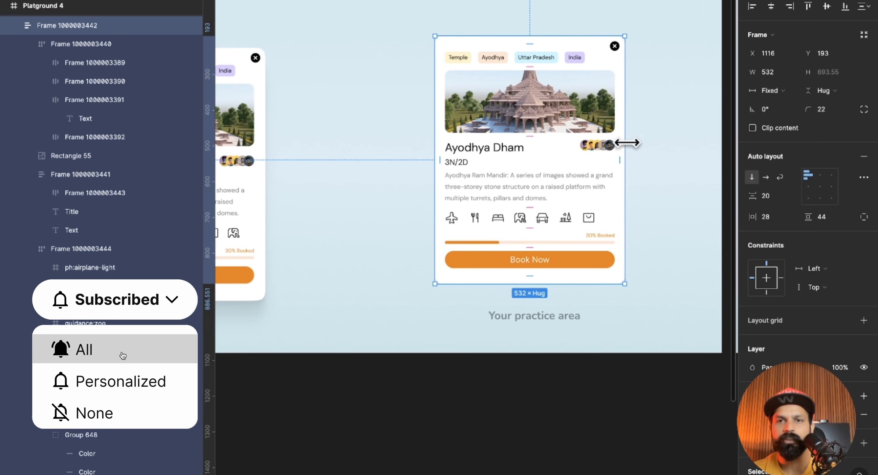
Test the wrapping tags and icons by narrowing the card to widths of 345 and 363, and undo these resizes.
drag(627, 142, 557, 135)
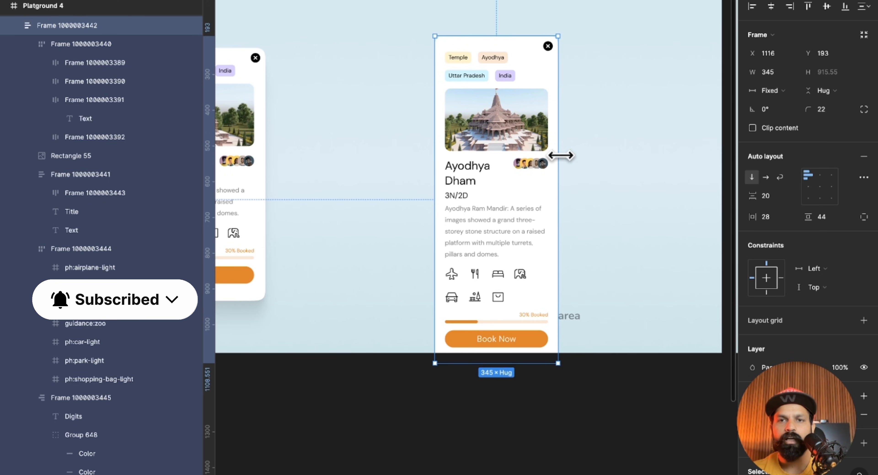
mouse_move(562, 129)
mouse_down()
mouse_move(549, 130)
mouse_move(564, 129)
mouse_up()
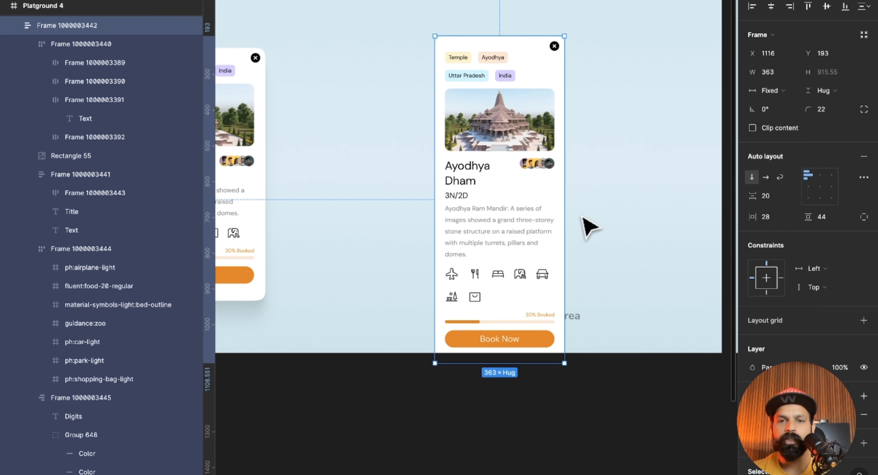
mouse_move(566, 180)
mouse_down()
mouse_move(502, 176)
mouse_move(613, 194)
mouse_move(591, 200)
mouse_move(505, 188)
mouse_move(708, 198)
mouse_move(590, 183)
mouse_move(630, 182)
mouse_move(564, 188)
mouse_up()
key(ctrl+z)
key(ctrl+z)
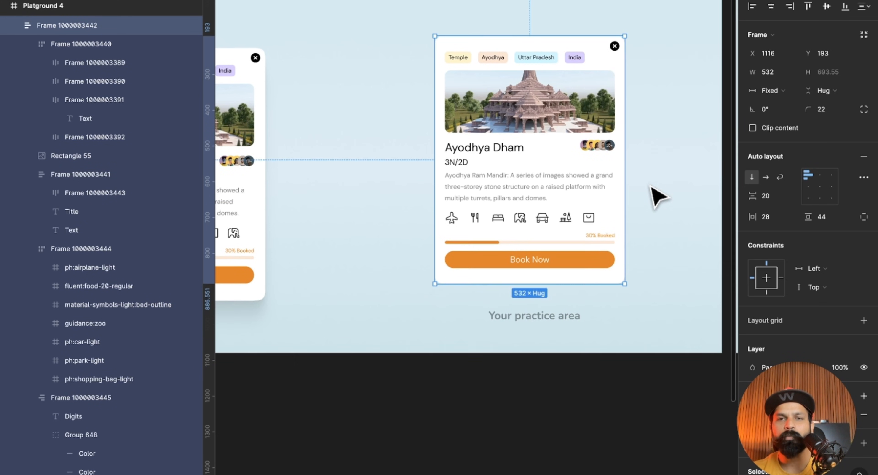
Go to the Playground 5 simple form and examine the practice login form's fields and Login button.
click(650, 186)
scroll(658, 196, down, 3)
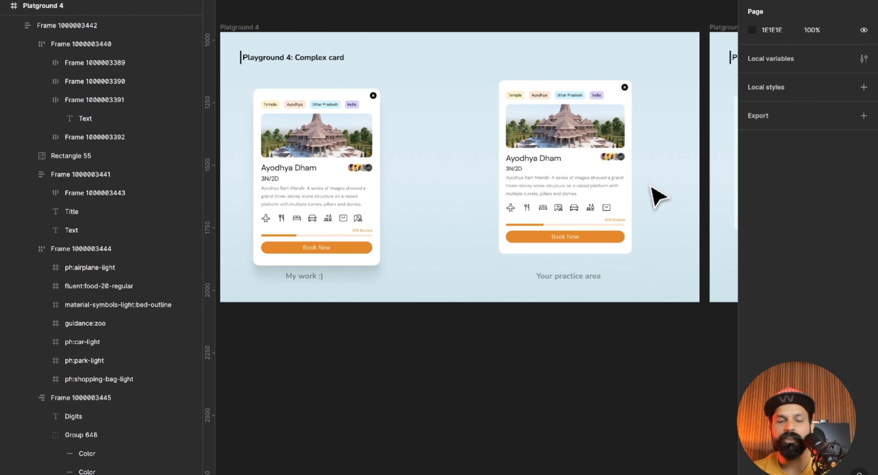
scroll(658, 196, up, 2)
scroll(658, 196, right, 1)
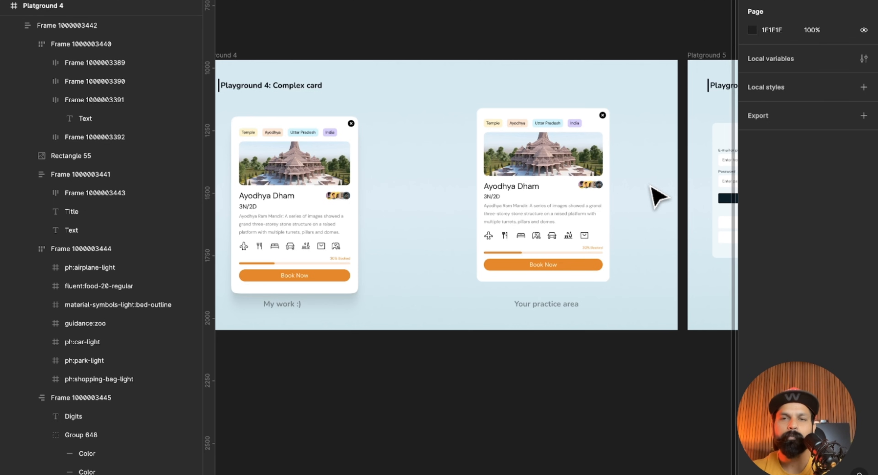
scroll(658, 198, right, 10)
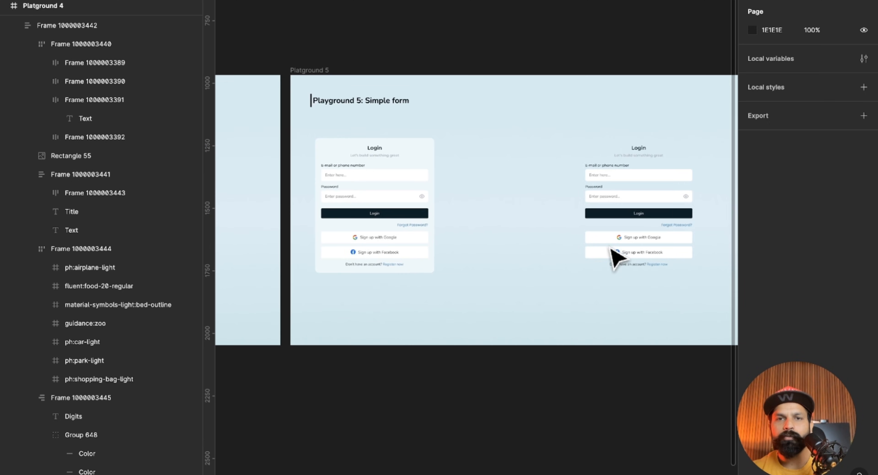
ctrl+scroll(612, 251, up, 2)
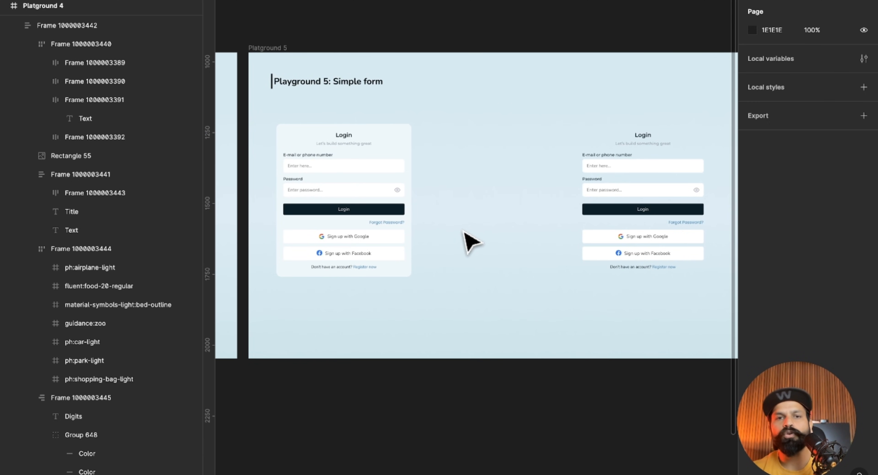
scroll(518, 224, right, 3)
ctrl+scroll(685, 136, up, 3)
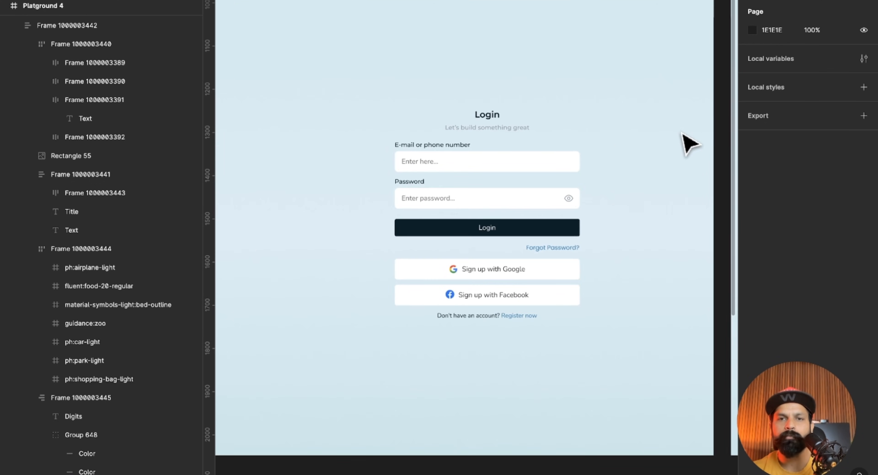
scroll(682, 133, left, 2)
ctrl+scroll(593, 140, up, 3)
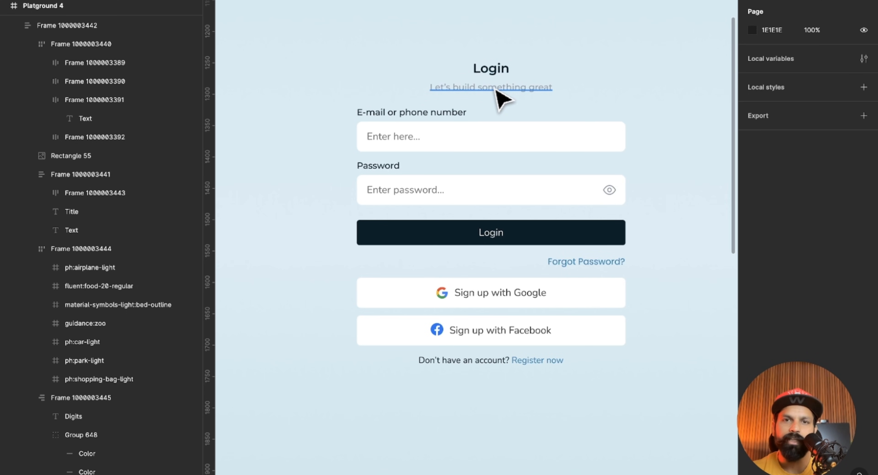
drag(348, 121, 459, 205)
click(371, 236)
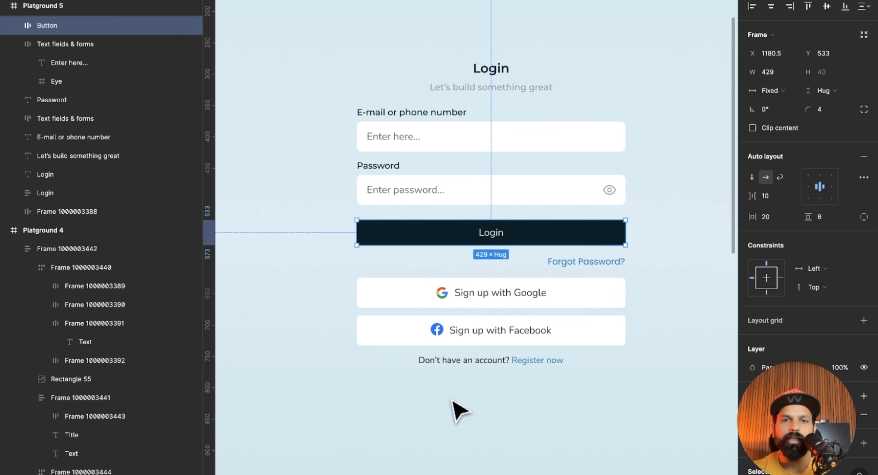
Examine the finished login form's nested auto layout frames, from the outer frame down to the group of input fields.
scroll(452, 399, down, 5)
scroll(452, 400, left, 10)
scroll(394, 305, up, 5)
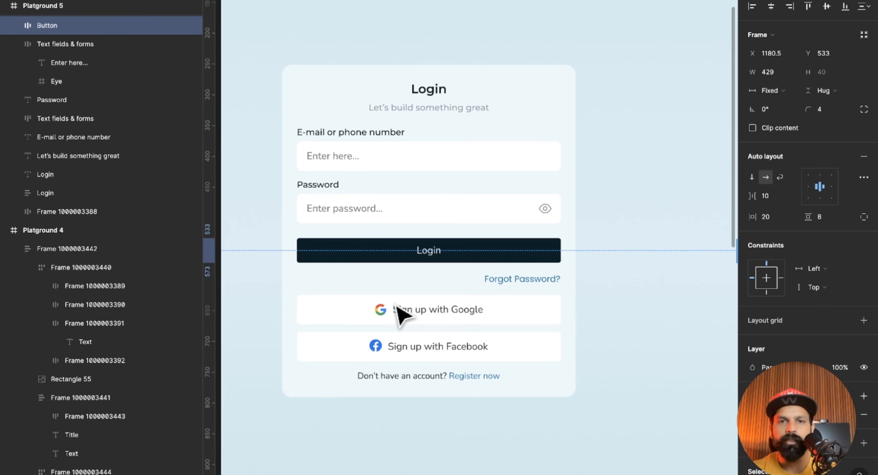
click(454, 164)
click(448, 92)
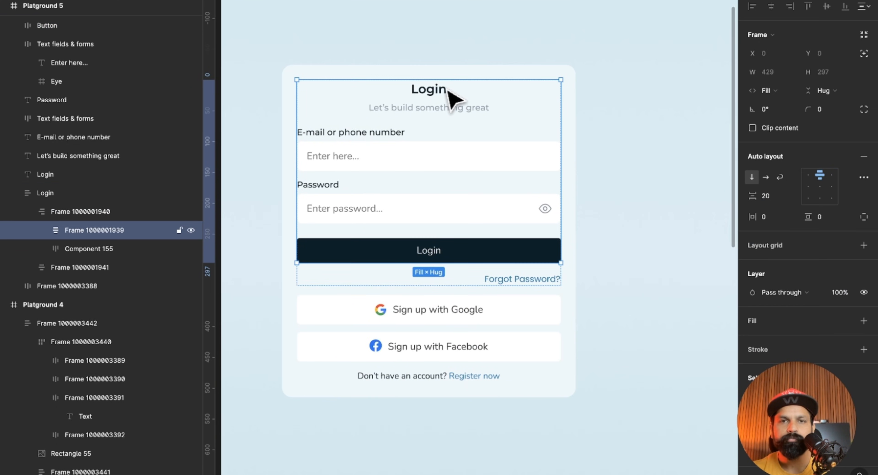
click(452, 113)
click(371, 165)
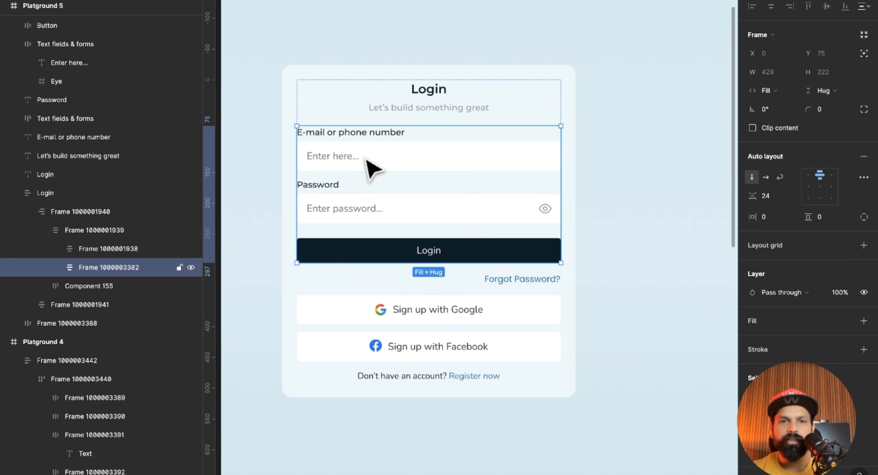
click(367, 159)
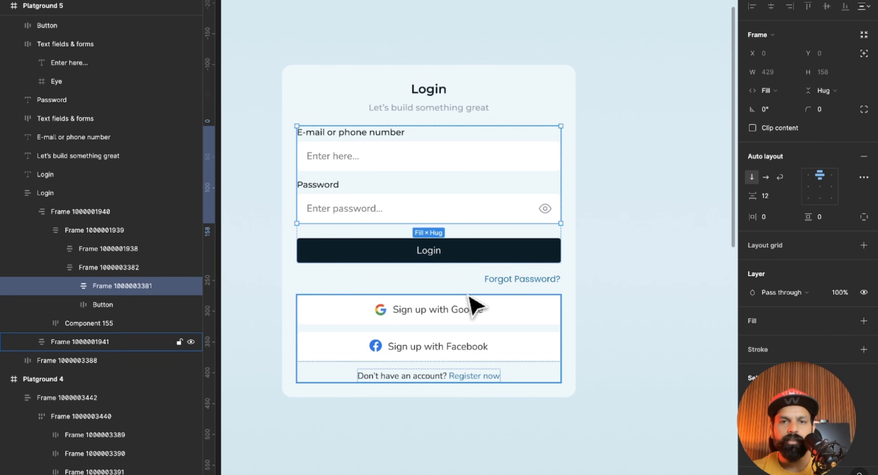
key(Escape)
double_click(476, 156)
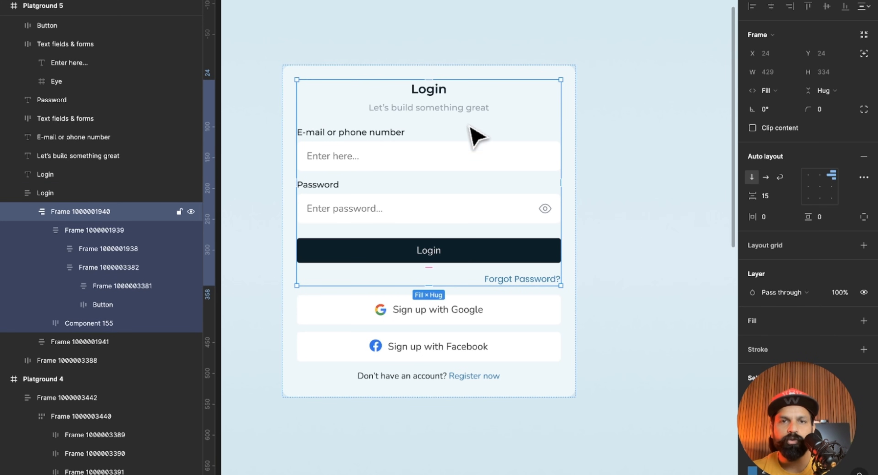
click(409, 201)
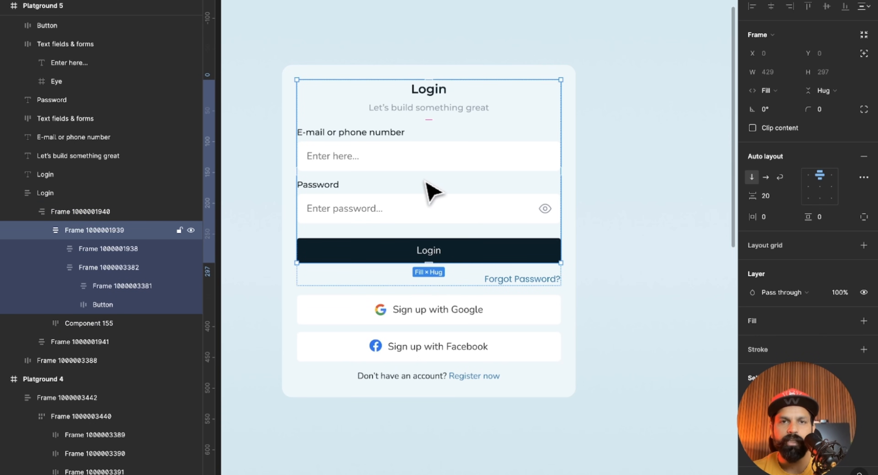
click(415, 205)
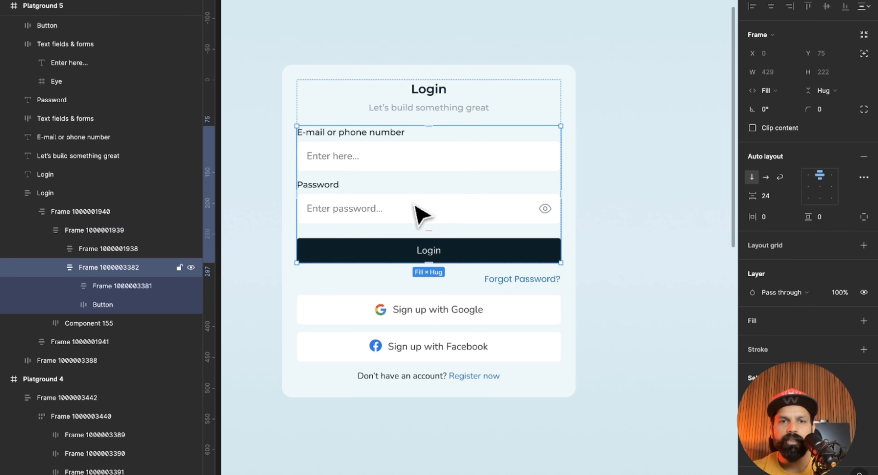
click(415, 205)
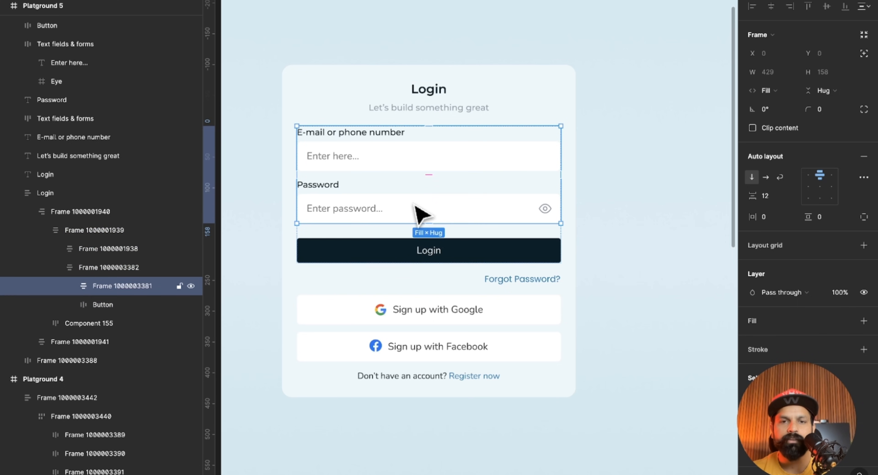
Examine the finished login form's sign-up group, outer frame and upper login group, including the spacing between them.
click(420, 313)
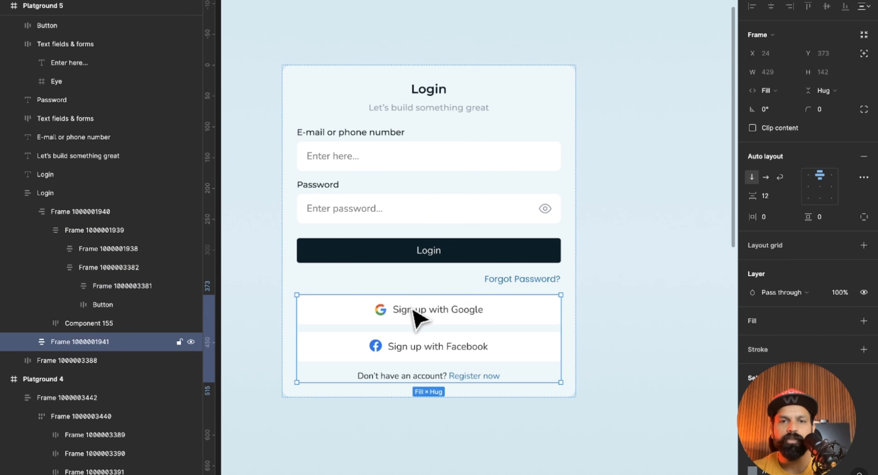
click(595, 273)
click(424, 233)
drag(424, 287, 424, 289)
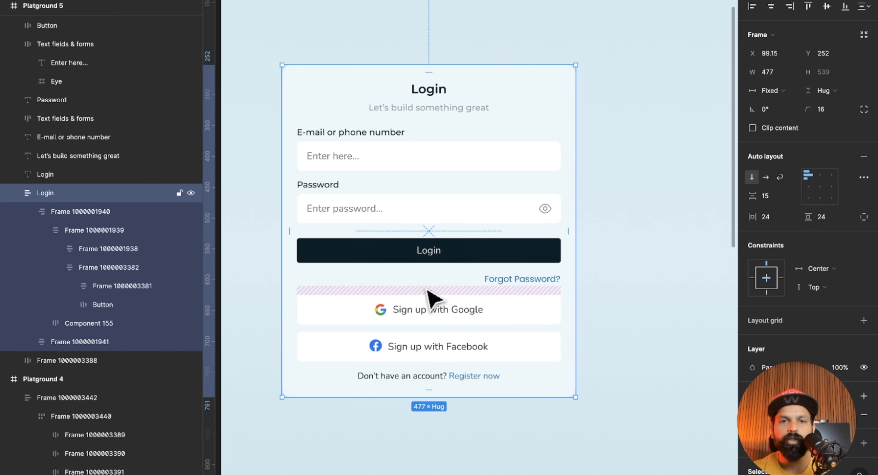
click(435, 211)
scroll(433, 183, up, 5)
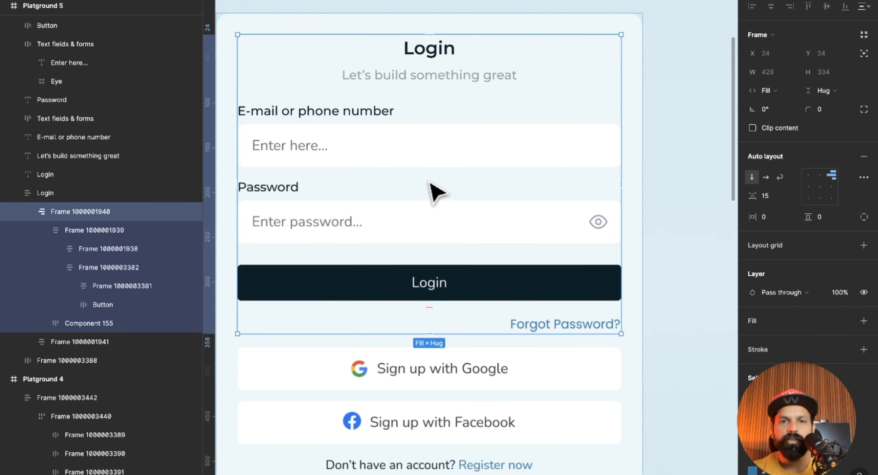
drag(424, 309, 424, 310)
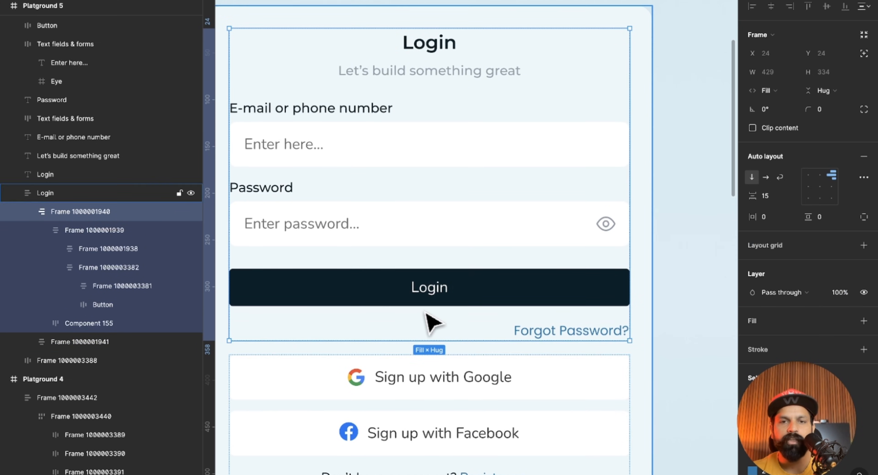
scroll(423, 310, down, 5)
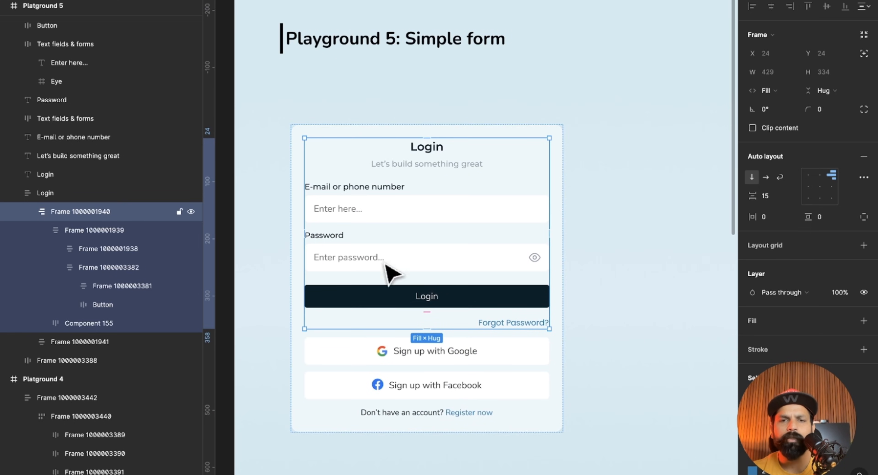
click(576, 234)
Wrap the practice form's Login heading and "Let's build something great" subtitle in a vertical auto layout frame.
scroll(582, 244, right, 10)
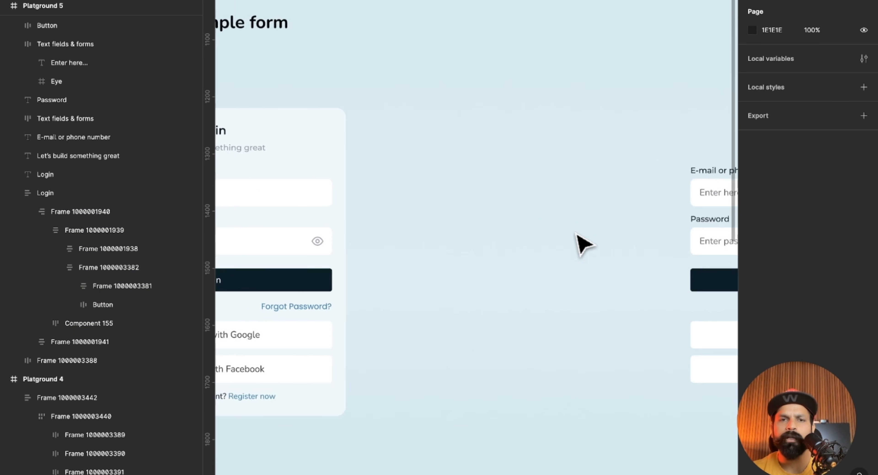
scroll(582, 245, left, 10)
scroll(582, 240, down, 2)
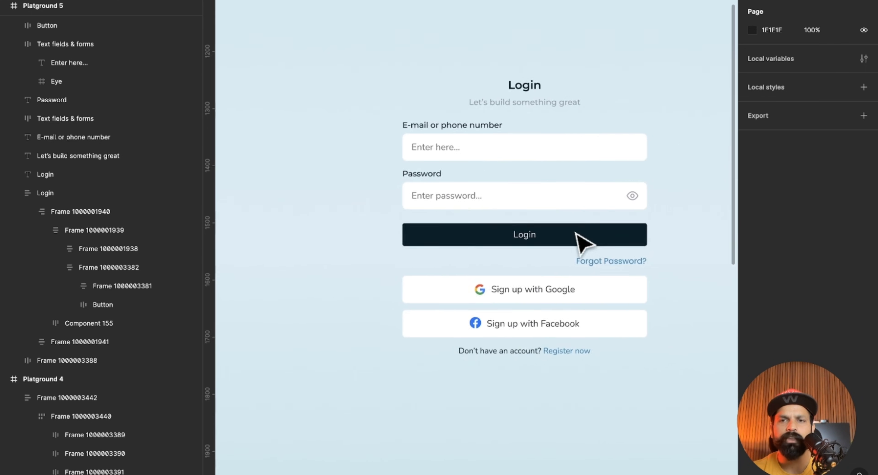
scroll(559, 215, up, 2)
scroll(533, 191, up, 2)
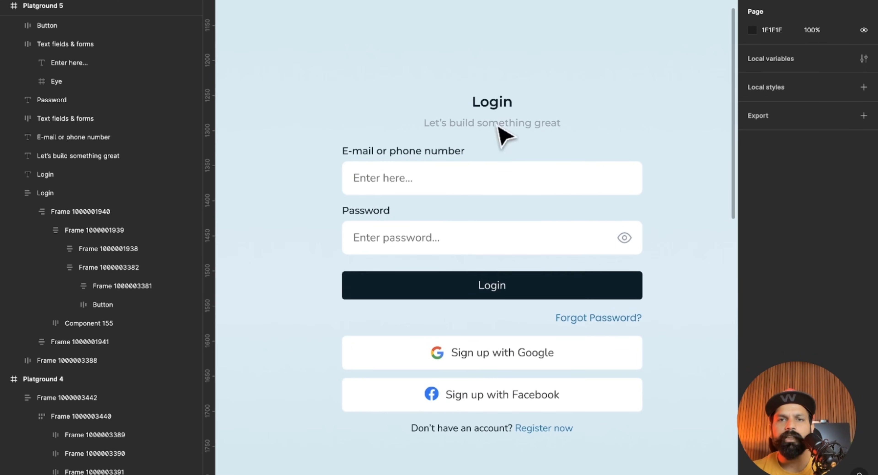
drag(492, 109, 499, 127)
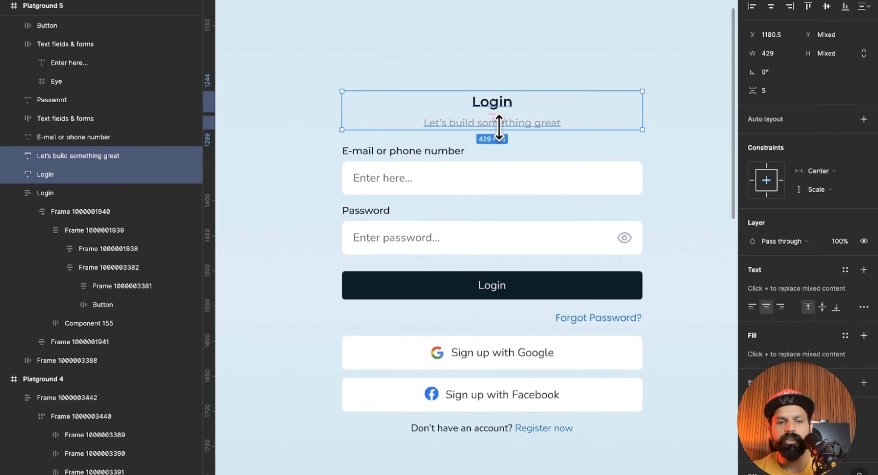
key(shift+a)
scroll(499, 128, down, 1)
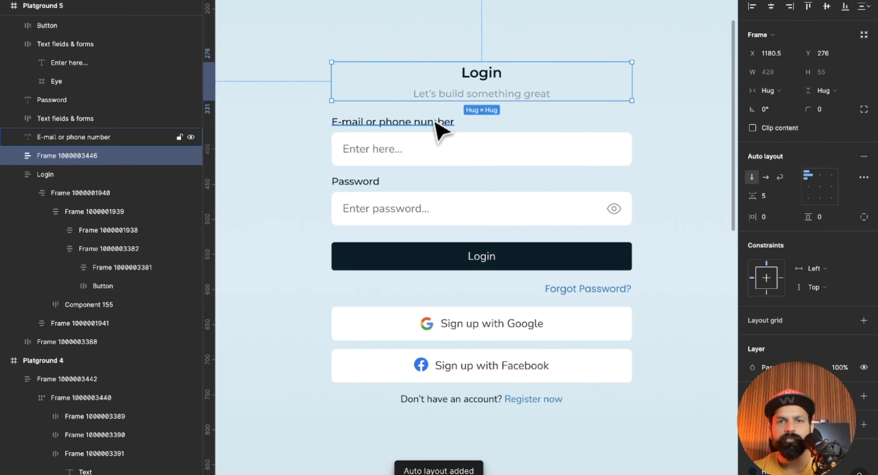
Try wrapping the e-mail label with its field and the password label with its field in two separate auto layout frames.
click(411, 119)
shift+click(409, 145)
key(shift+a)
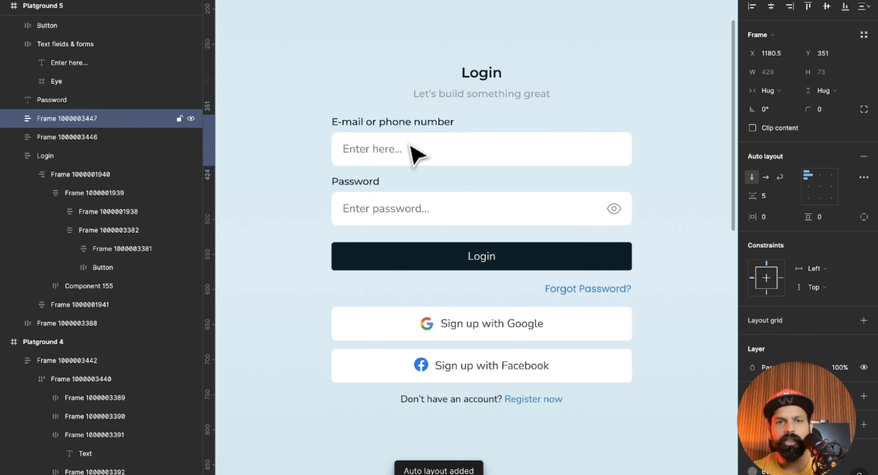
click(379, 186)
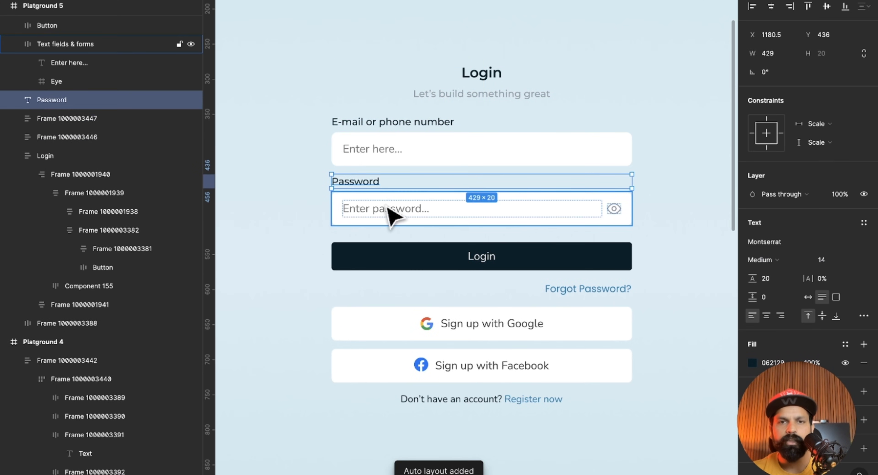
shift+click(391, 213)
key(shift+a)
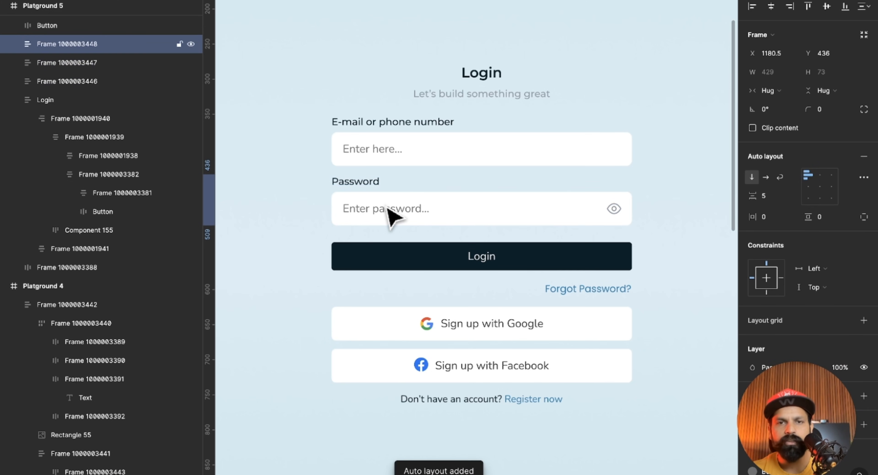
click(288, 204)
scroll(367, 149, up, 3)
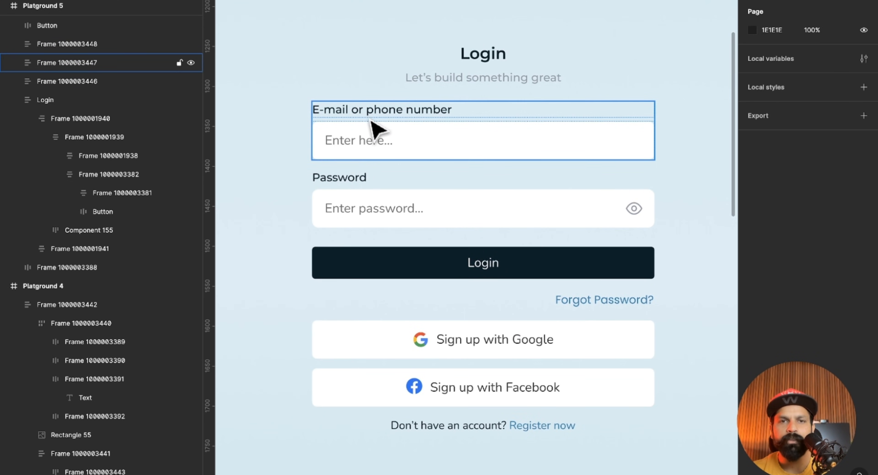
Undo the separate auto layout frames around the e-mail and password label-field pairs.
key(ctrl+z)
key(ctrl+z)
key(ctrl+z)
key(ctrl+z)
key(ctrl+z)
key(ctrl+z)
key(ctrl+z)
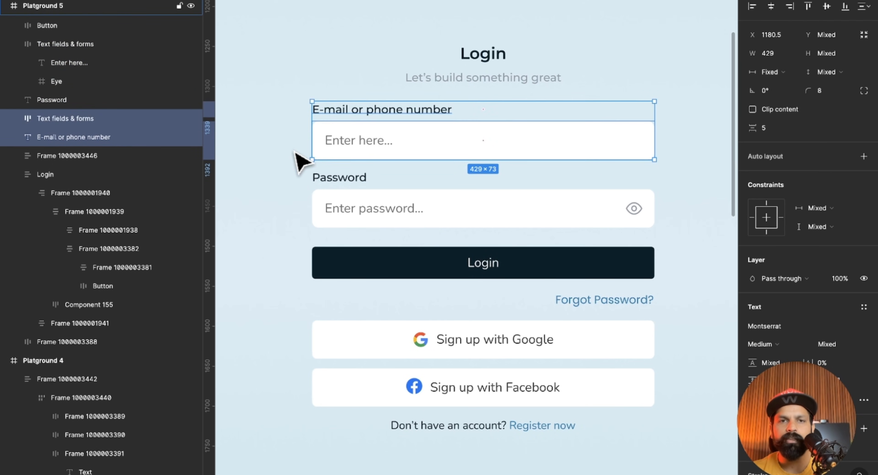
Wrap the e-mail and password labels together with both input fields in one vertical auto layout frame.
click(300, 155)
drag(292, 99, 346, 215)
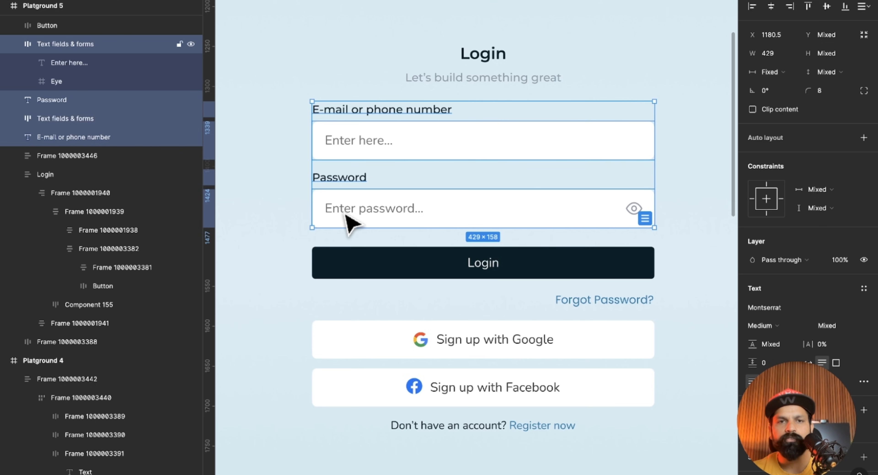
key(shift+a)
click(304, 190)
scroll(346, 160, up, 3)
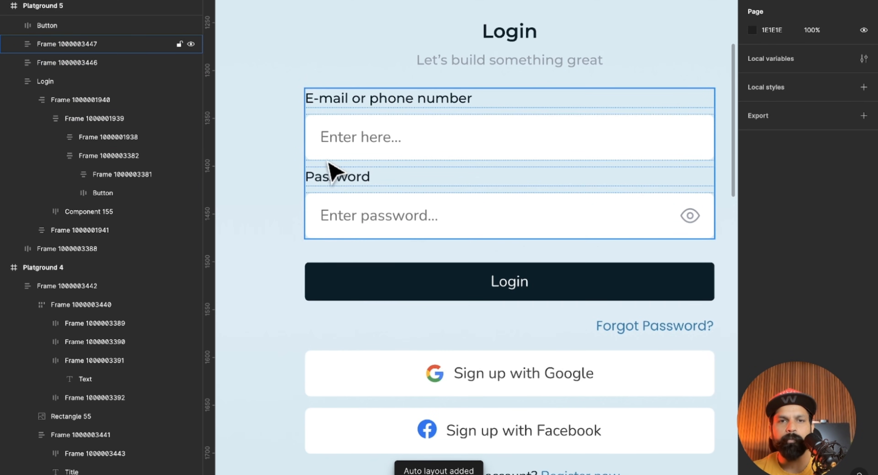
scroll(344, 197, up, 3)
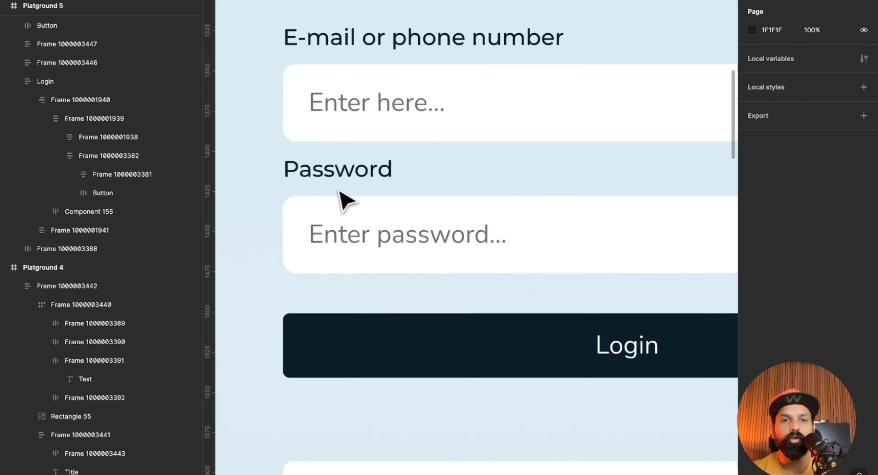
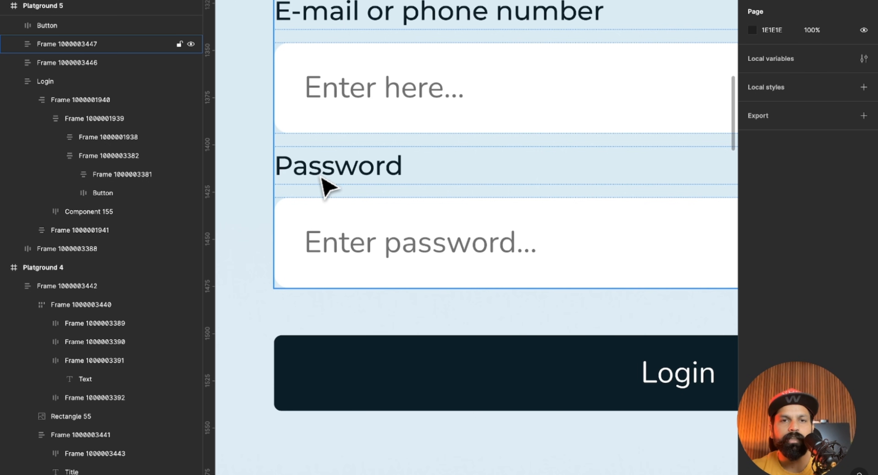
Undo the combined auto layout frame around the e-mail and password labels and their input fields.
scroll(324, 229, down, 5)
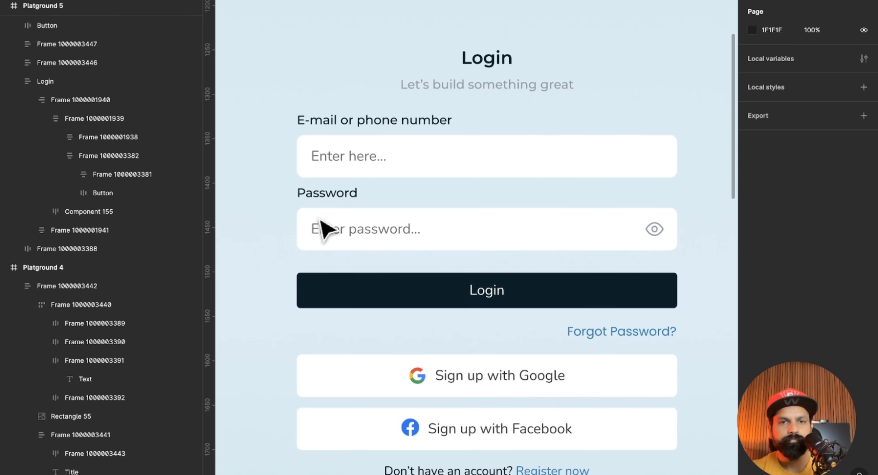
key(super+z)
key(super+z)
key(super+z)
key(super+z)
click(271, 210)
scroll(272, 210, left, 1)
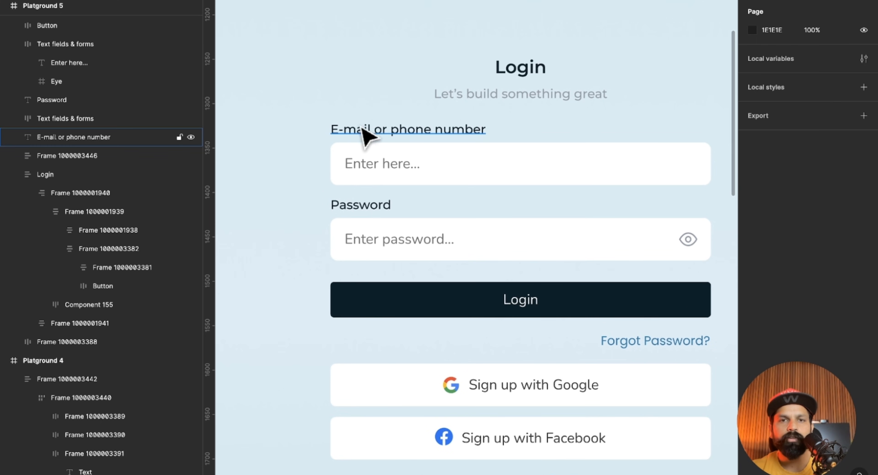
Wrap the e-mail label with its field and the password label with its field in two separate vertical auto layout frames.
click(362, 129)
shift+click(361, 160)
key(shift+a)
click(356, 211)
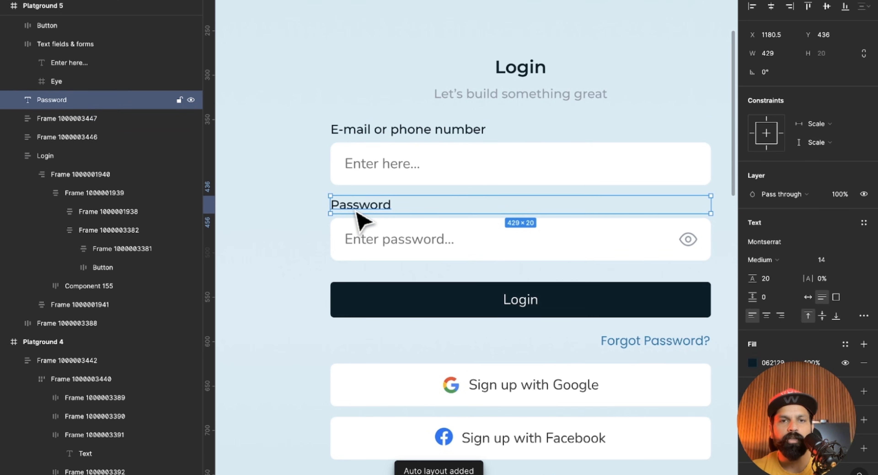
shift+click(368, 251)
key(shift+a)
scroll(388, 256, down, 2)
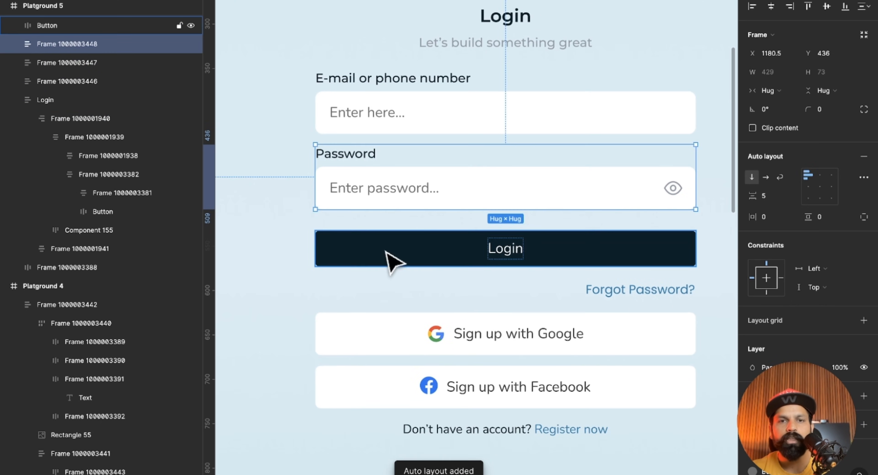
click(389, 252)
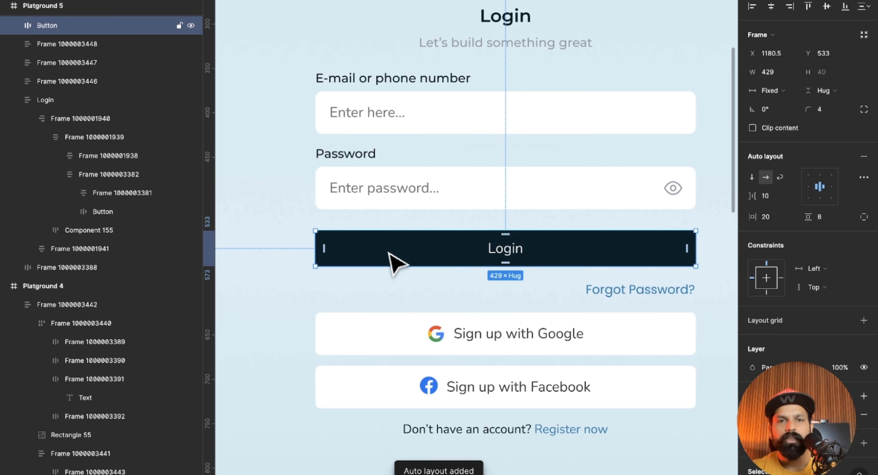
click(587, 294)
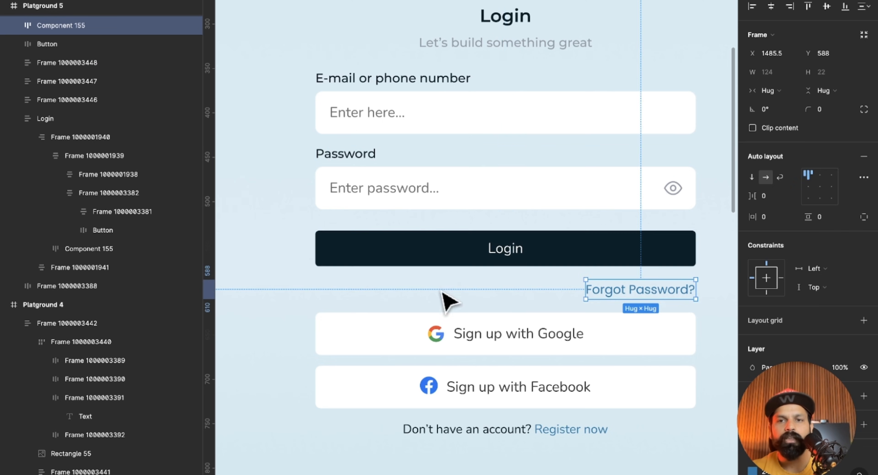
click(507, 31)
shift+click(439, 111)
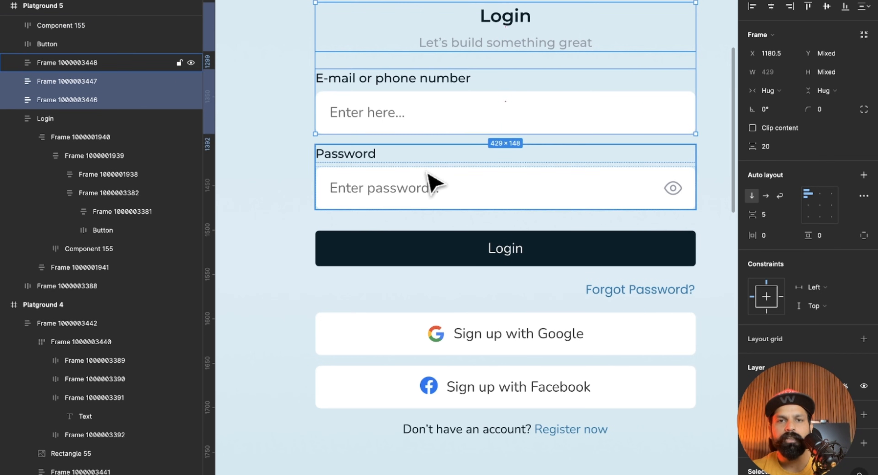
shift+click(428, 182)
shift+click(461, 249)
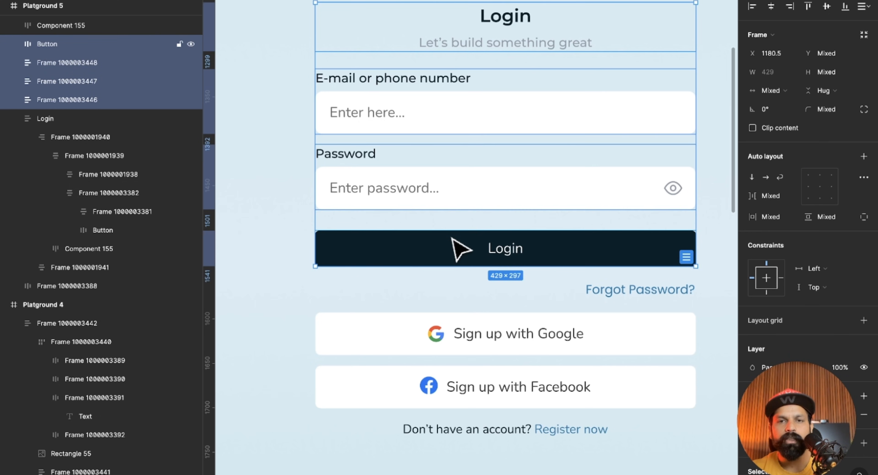
scroll(381, 207, left, 1)
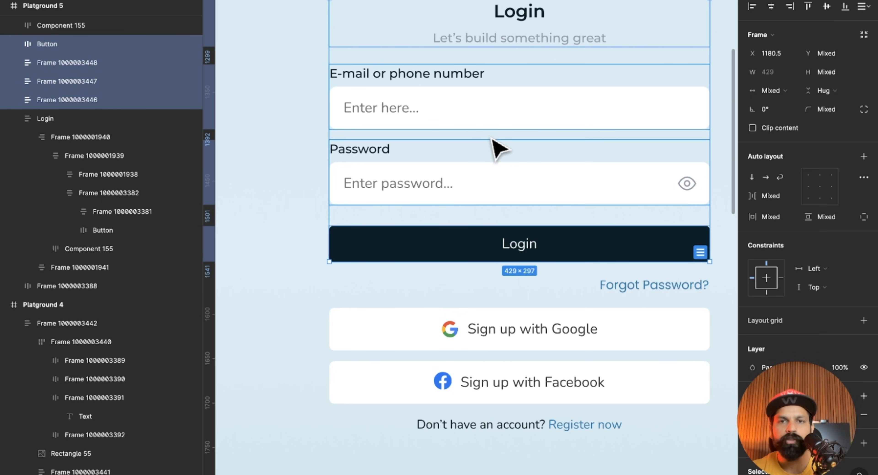
click(245, 157)
Wrap the e-mail group and the password group together in one vertical auto layout frame.
click(411, 126)
shift+click(421, 176)
key(shift+a)
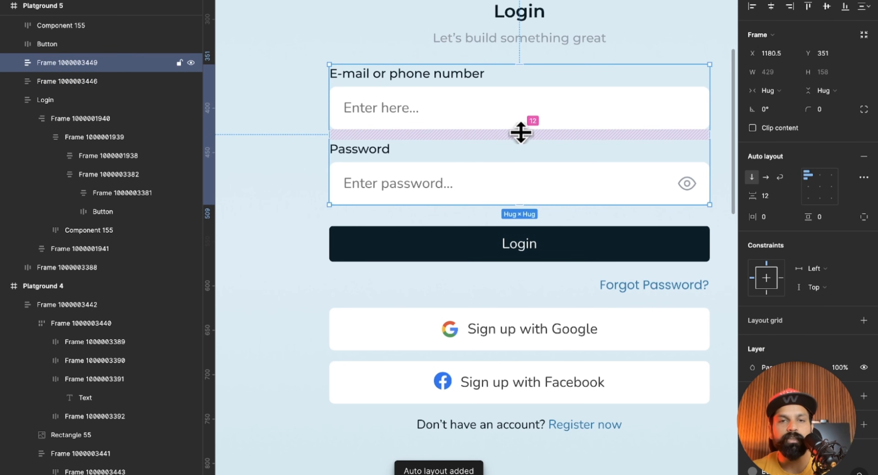
Wrap the heading group, fields group and Login button in a vertical auto layout frame, and set the spacing between the two field groups to 13.
click(525, 39)
shift+click(506, 113)
shift+click(496, 228)
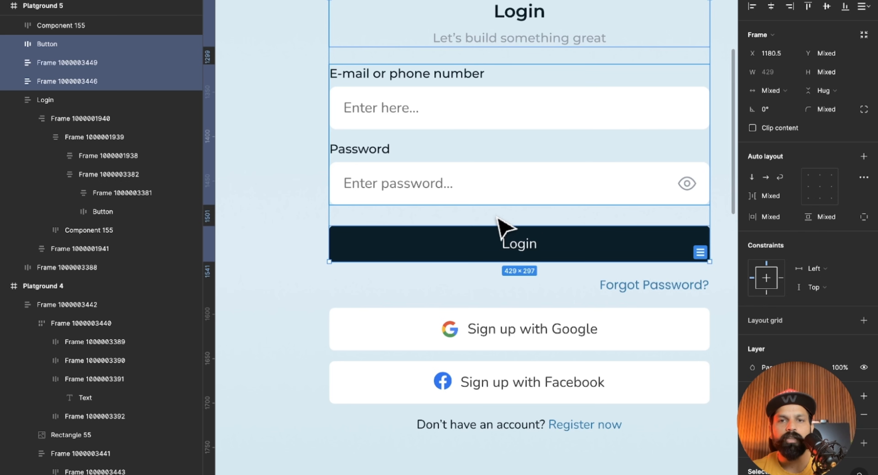
key(shift+a)
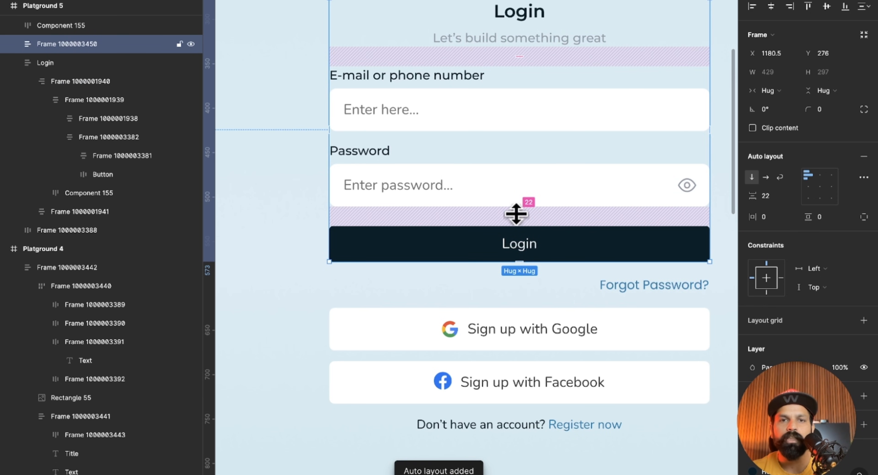
click(523, 187)
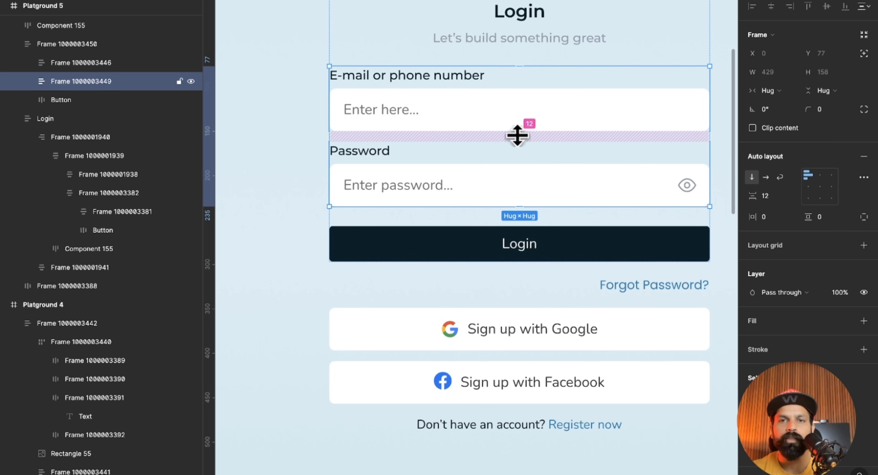
drag(517, 136, 517, 137)
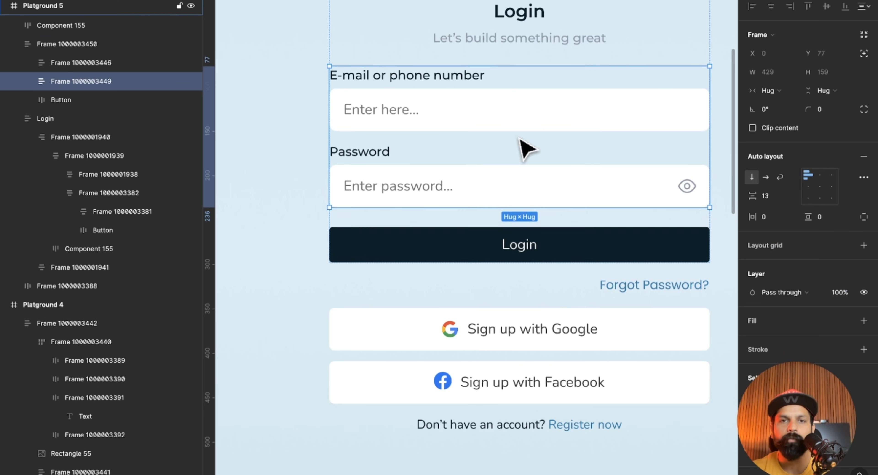
Wrap the heading, fields and Login button frame together with the Forgot Password? link in a vertical auto layout frame.
scroll(466, 214, down, 1)
click(488, 238)
scroll(494, 235, down, 2)
click(525, 226)
shift+click(568, 256)
key(shift+a)
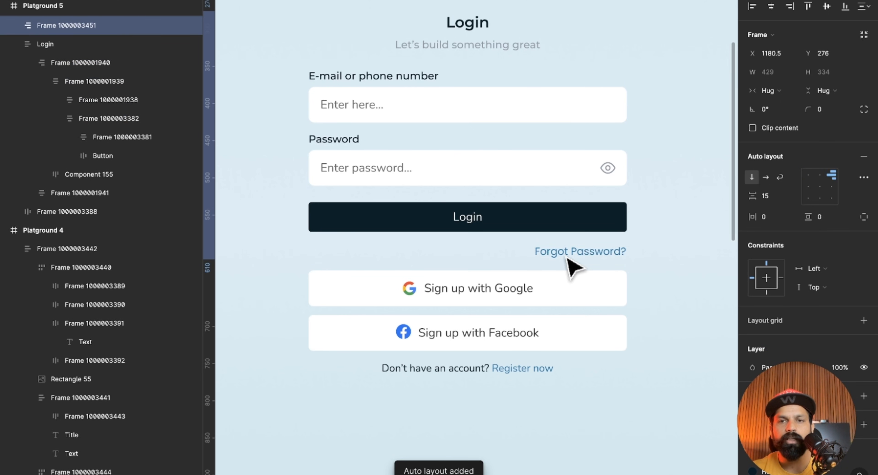
Wrap the Google and Facebook sign-up buttons and the "Don't have an account? Register now" line in a vertical auto layout frame.
click(538, 300)
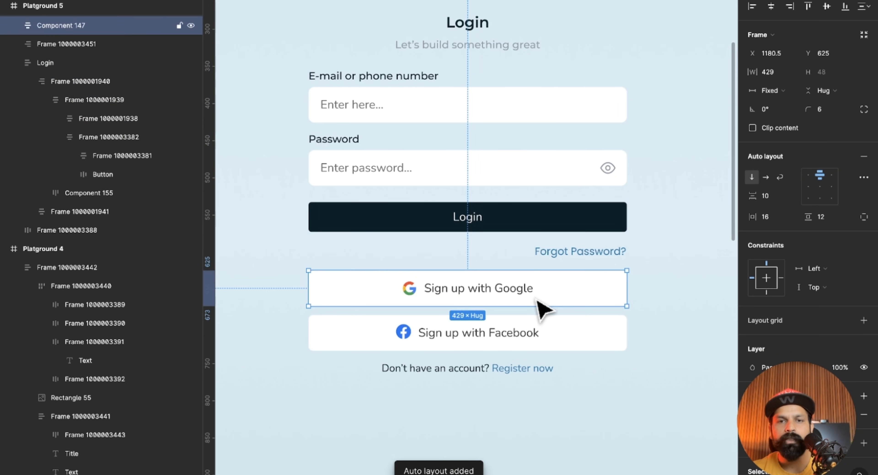
shift+click(541, 335)
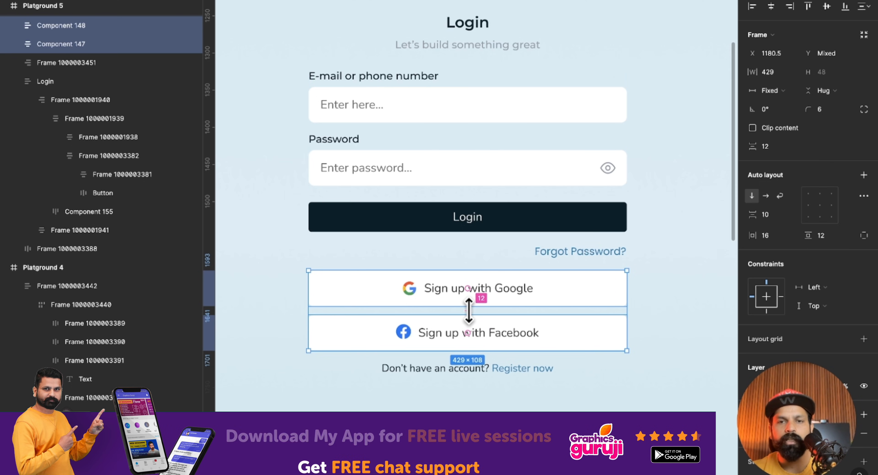
shift+click(446, 371)
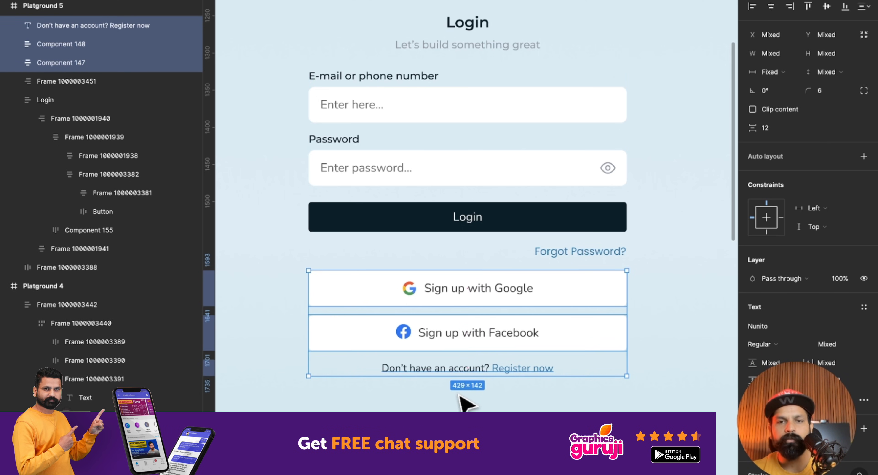
key(shift+a)
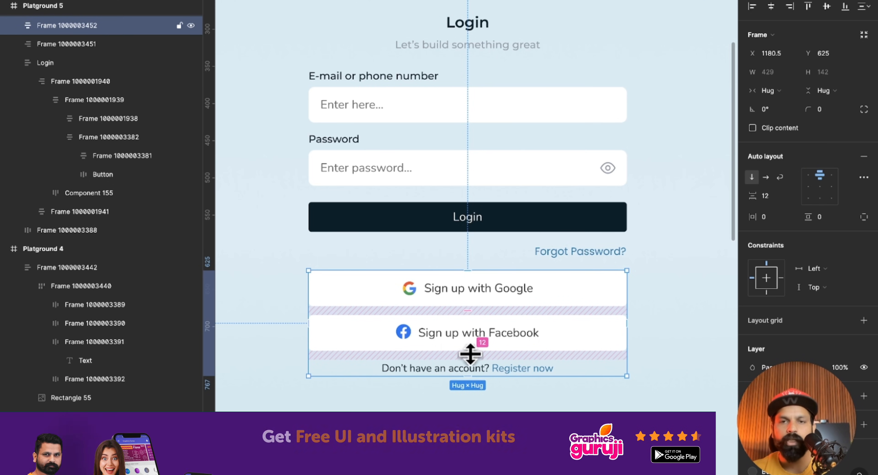
Wrap the login section and the sign-up section together in one outer vertical auto layout frame.
click(497, 203)
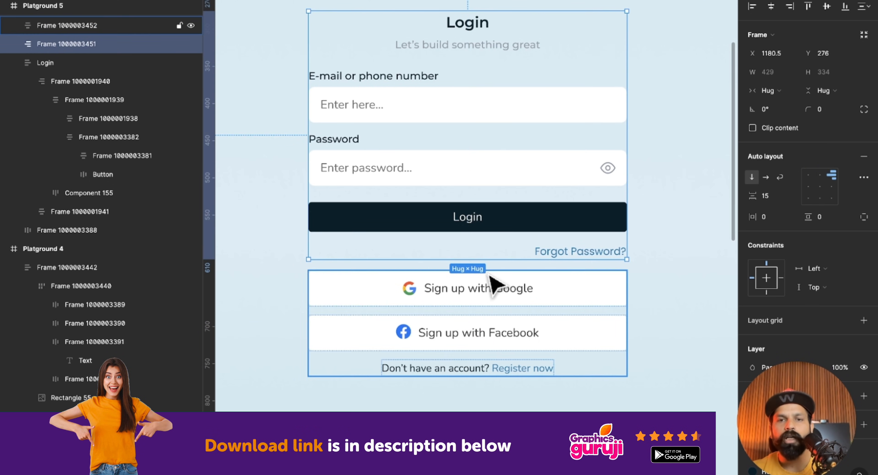
shift+click(489, 287)
key(shift+a)
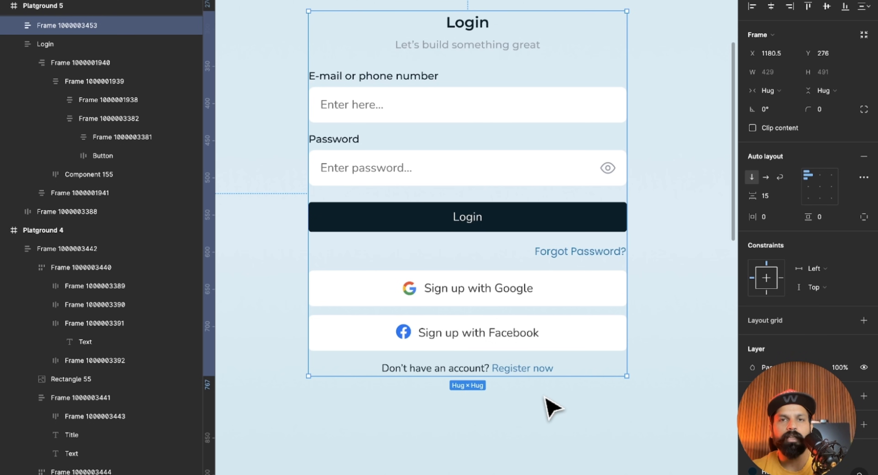
Add a white FFFFFF fill to the outer form frame.
scroll(545, 396, up, 1)
scroll(559, 410, up, 3)
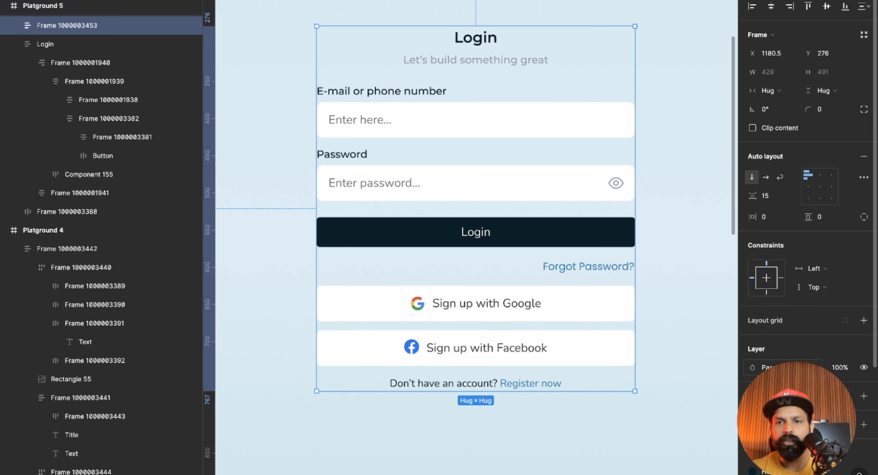
scroll(759, 273, down, 4)
click(755, 261)
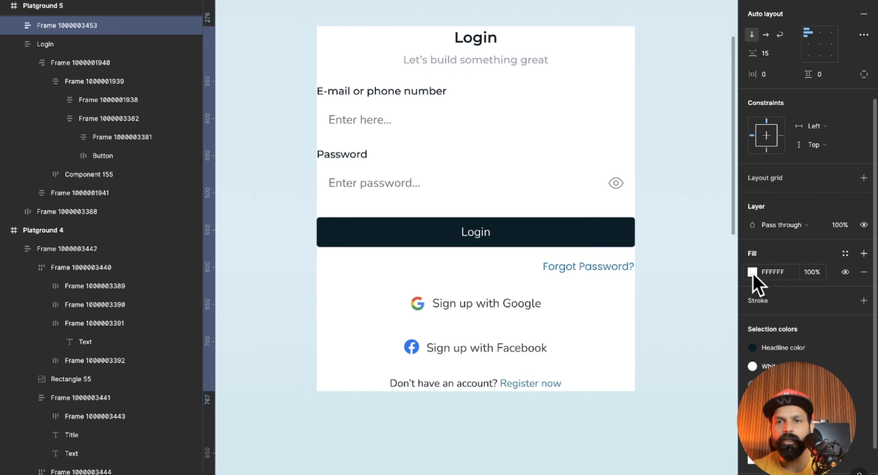
Set the outer form frame's padding to 29 on all sides.
scroll(787, 160, up, 3)
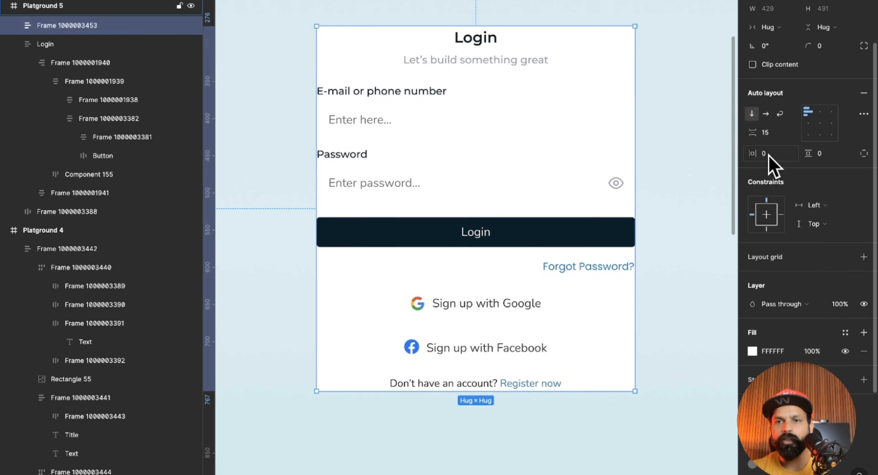
click(769, 155)
drag(756, 155, 784, 156)
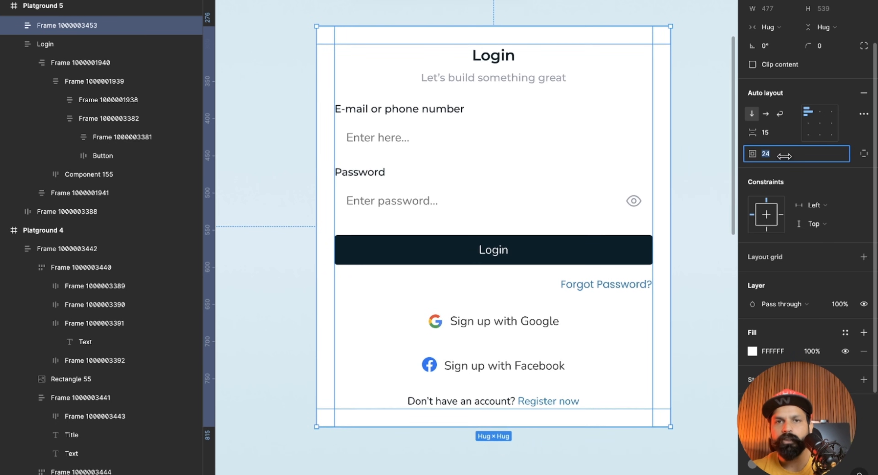
click(711, 178)
Recolour the outer form frame's fill with the pale background colour sampled from the reference login card.
scroll(711, 178, down, 5)
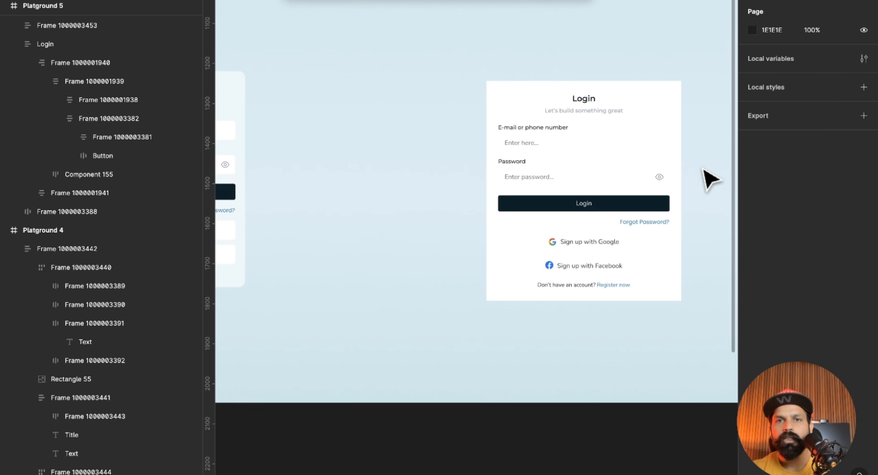
click(512, 110)
scroll(514, 109, left, 5)
scroll(514, 109, up, 2)
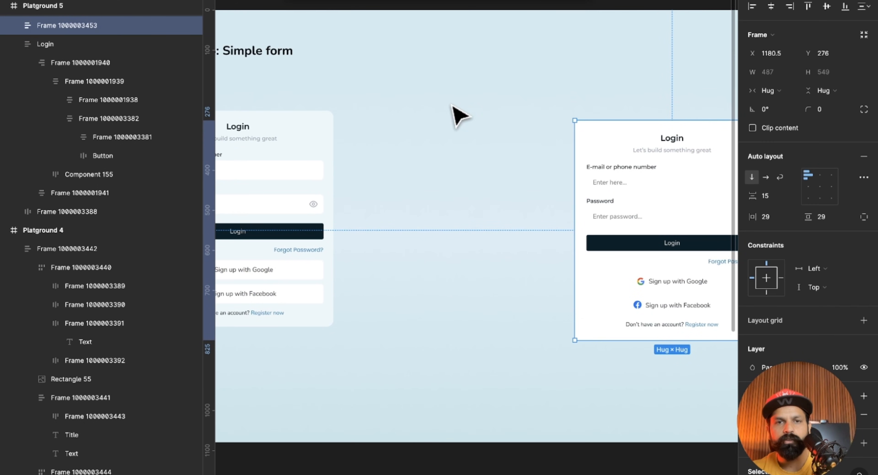
key(i)
click(317, 129)
scroll(486, 153, right, 4)
scroll(486, 153, down, 1)
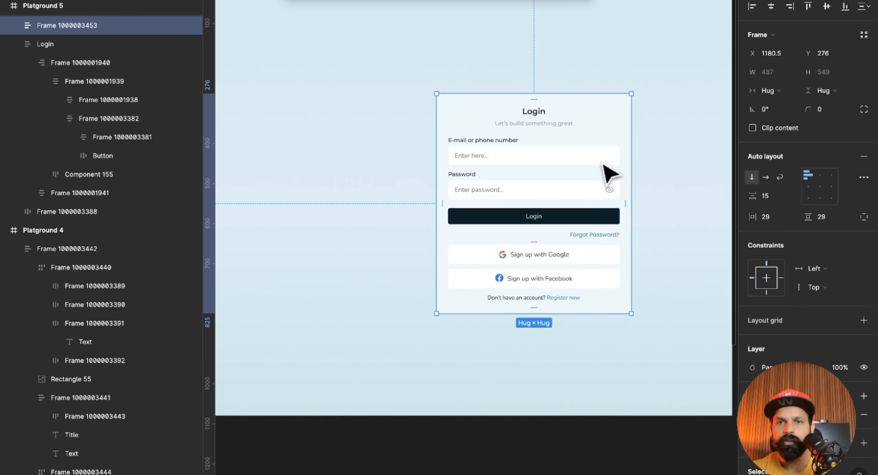
Try narrowing the outer form frame to about 401 wide, and undo the resize.
scroll(610, 174, up, 3)
click(699, 186)
scroll(704, 187, left, 1)
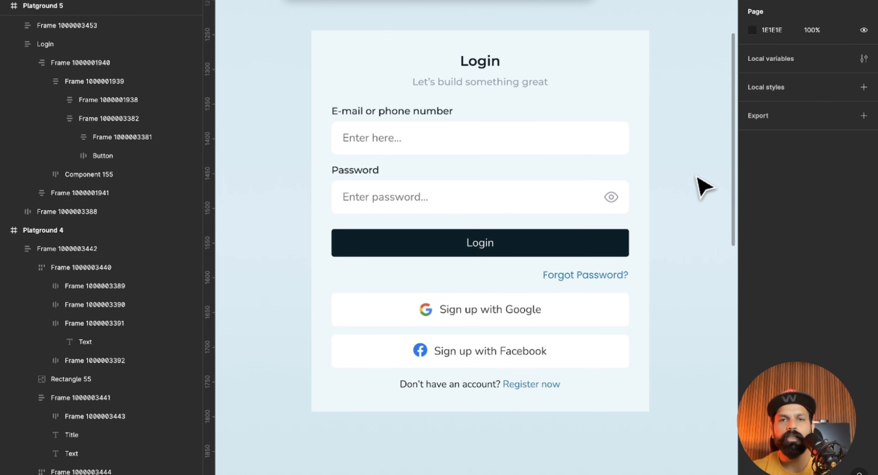
click(646, 167)
drag(647, 154, 590, 183)
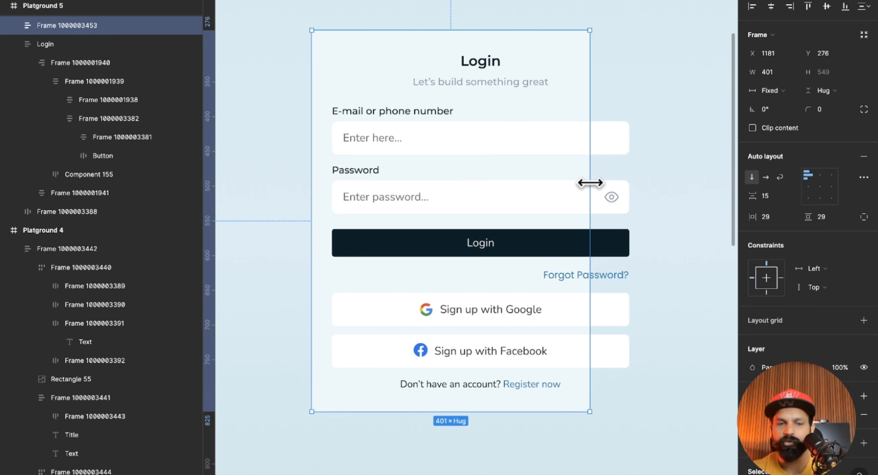
key(super+z)
Set the width of the login section and the sign-up section inside the form frame to Fill container.
double_click(590, 138)
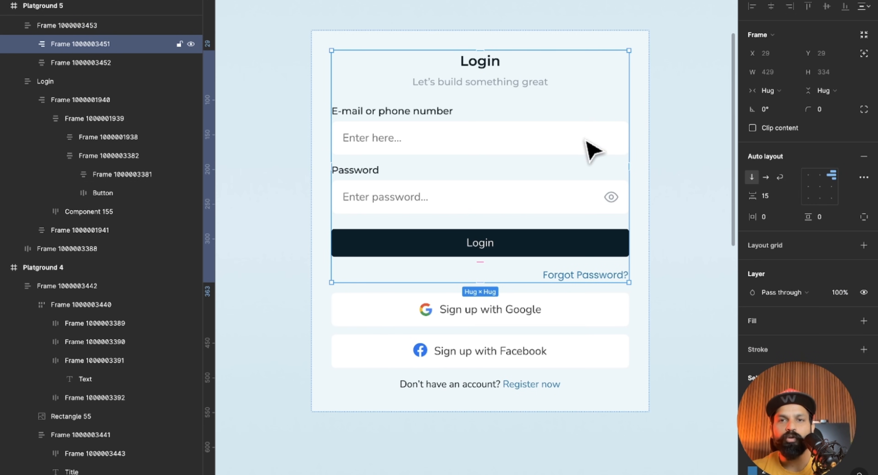
key(Escape)
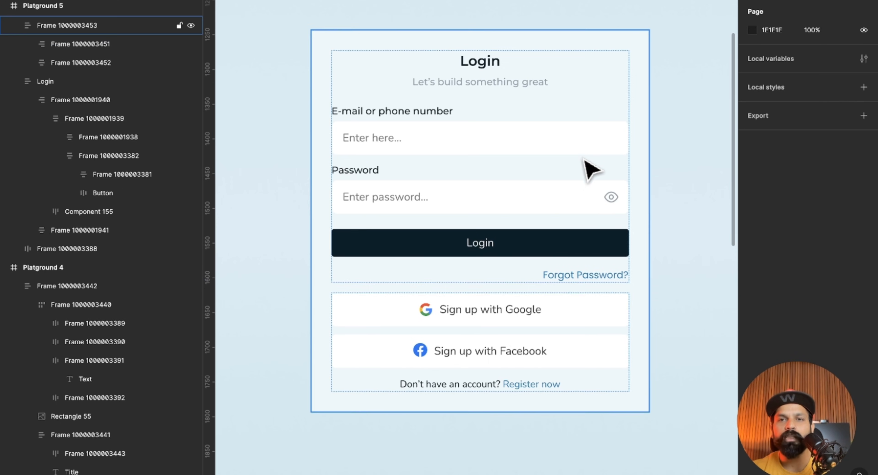
click(582, 154)
shift+click(582, 311)
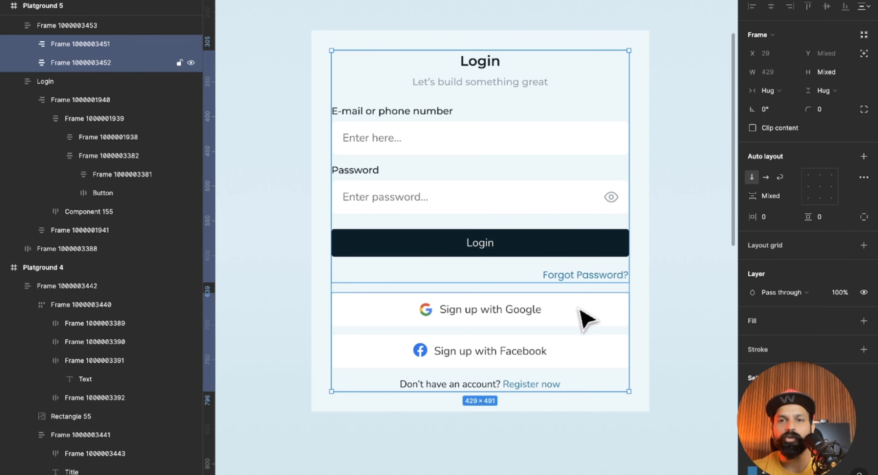
click(771, 91)
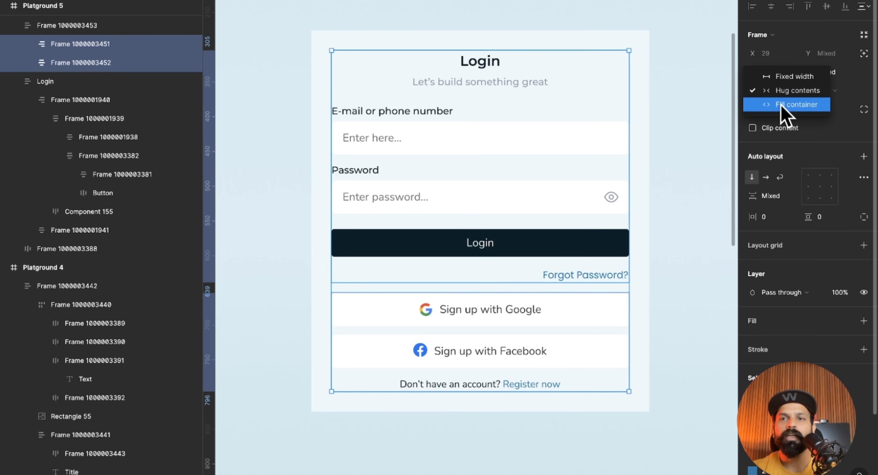
click(784, 105)
click(710, 155)
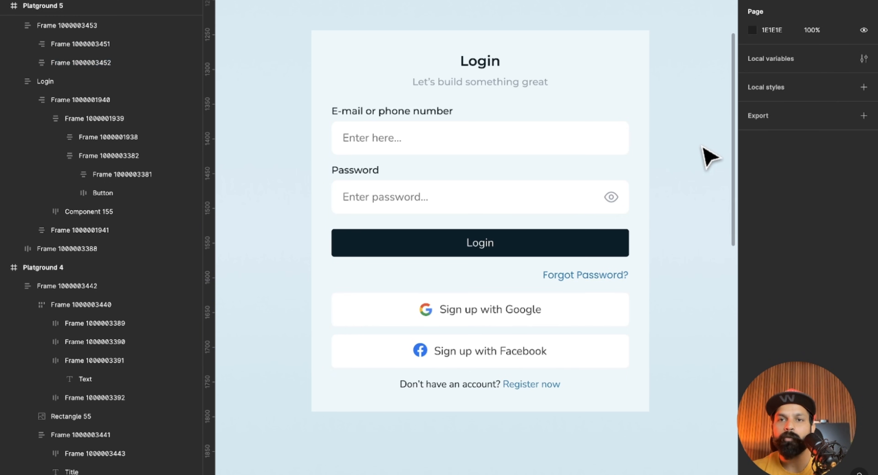
Set the width of the nested frame holding the heading, input fields and Login button to Fill container.
click(647, 149)
drag(648, 147, 551, 161)
double_click(548, 160)
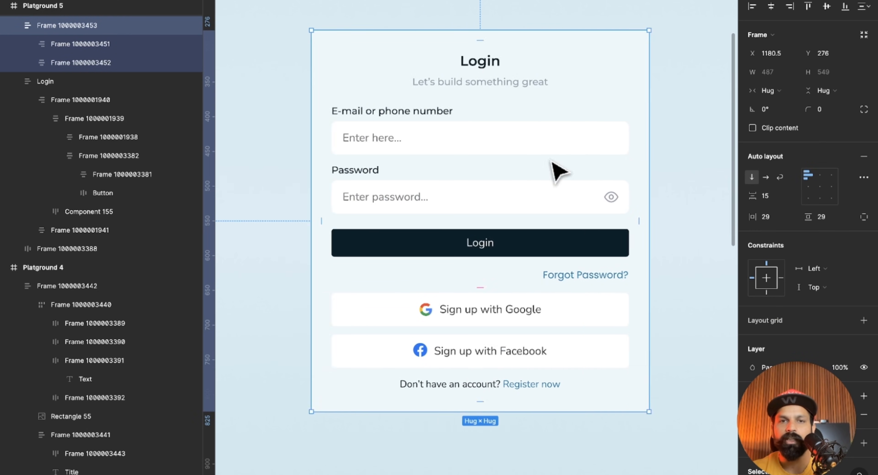
click(566, 139)
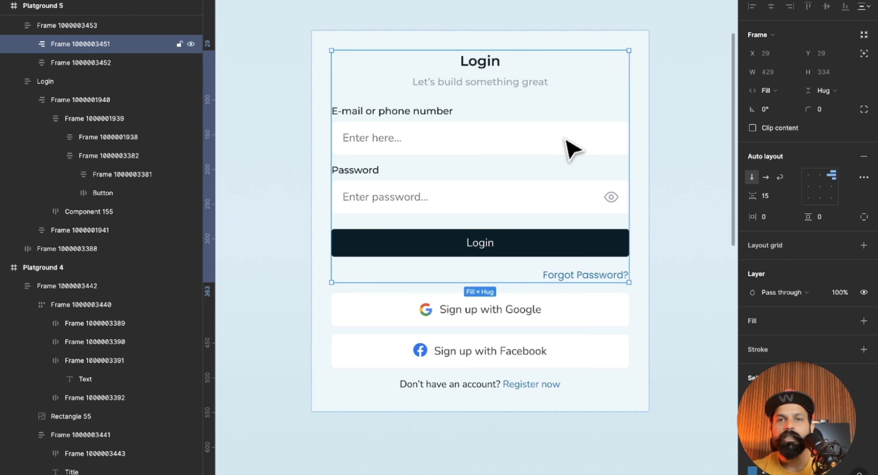
click(566, 139)
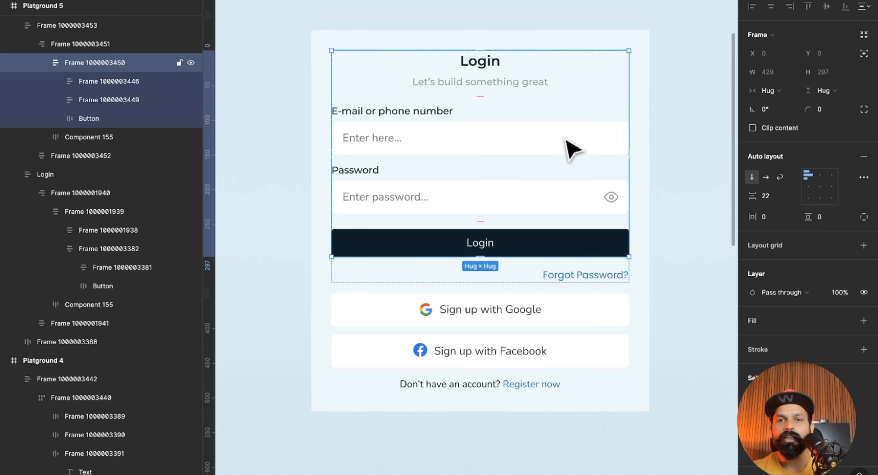
click(768, 90)
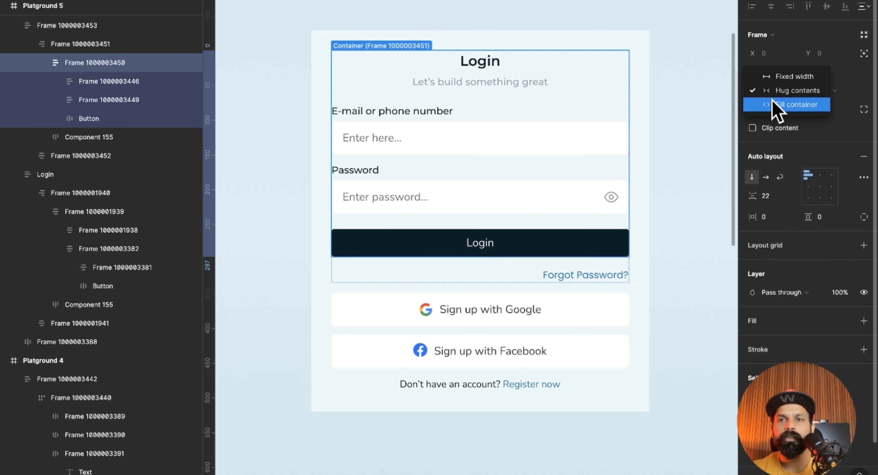
click(773, 100)
Set the width of the frame grouping both input fields and of the heading frame to Fill container.
click(573, 152)
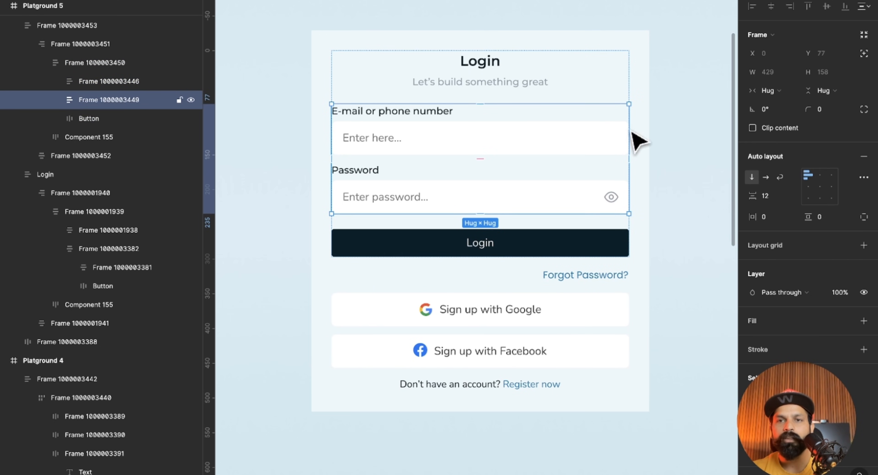
click(772, 102)
click(778, 104)
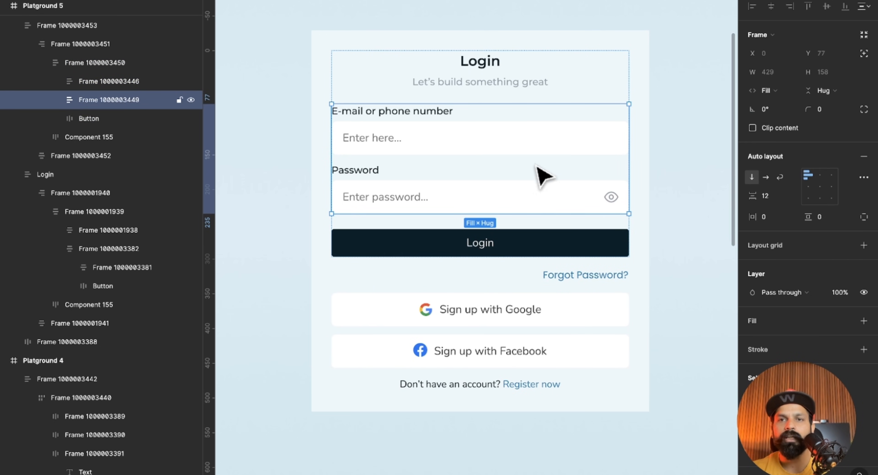
click(521, 79)
click(770, 91)
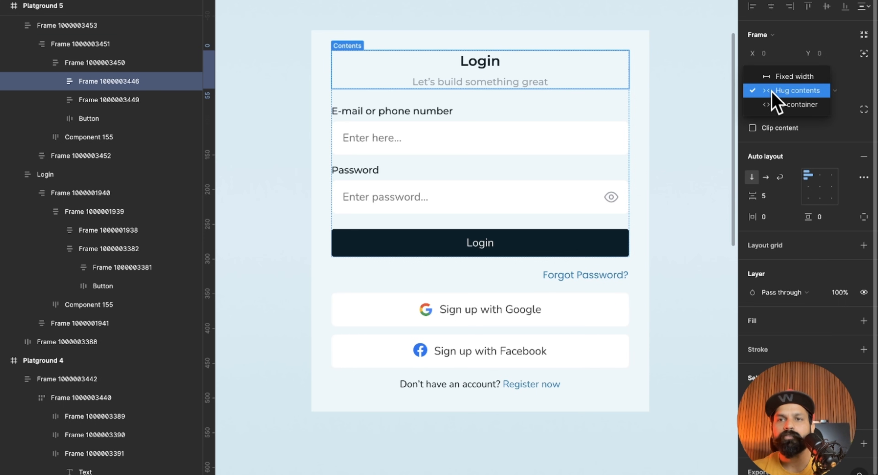
click(773, 106)
Set the width of the e-mail and password field groups, each holding a label and its box, to Fill container.
click(526, 139)
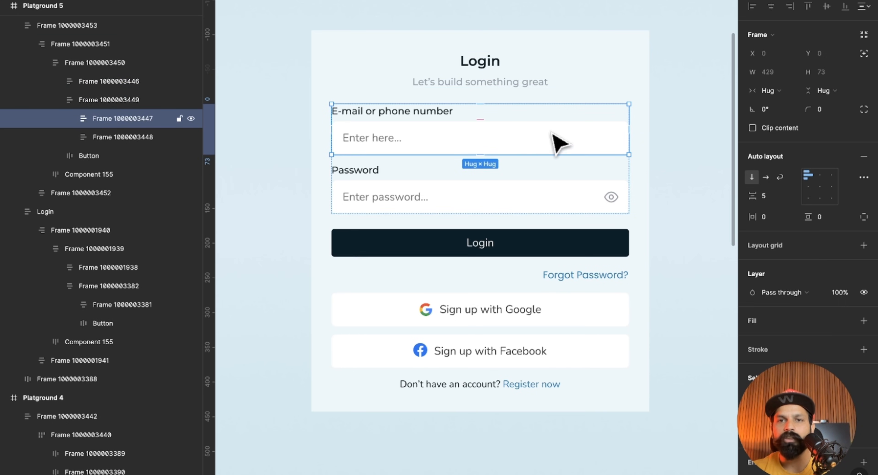
shift+click(568, 182)
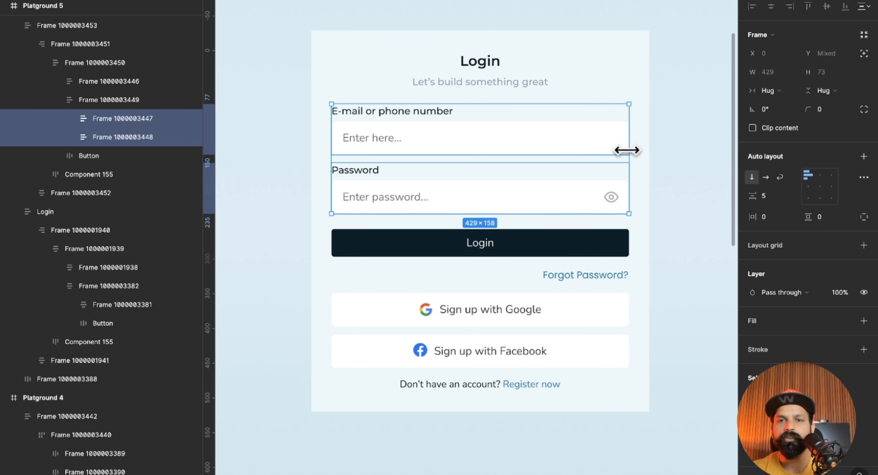
click(767, 90)
click(758, 88)
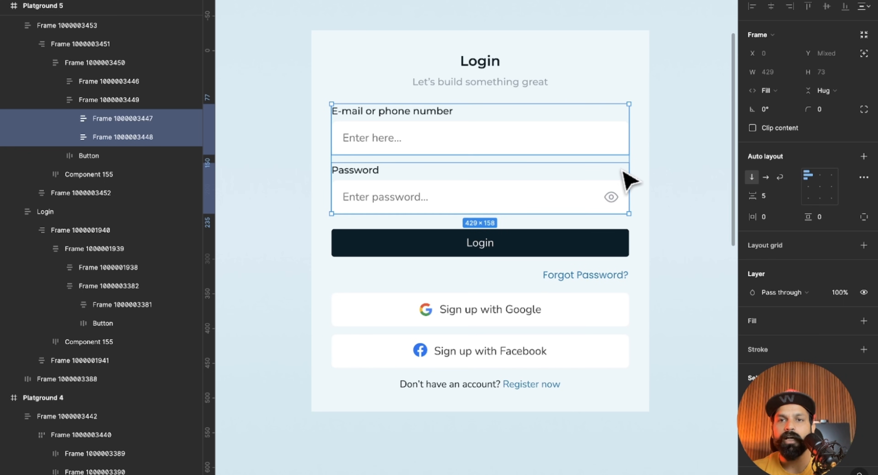
Set the width of the white e-mail and password input boxes to Fill container.
double_click(590, 144)
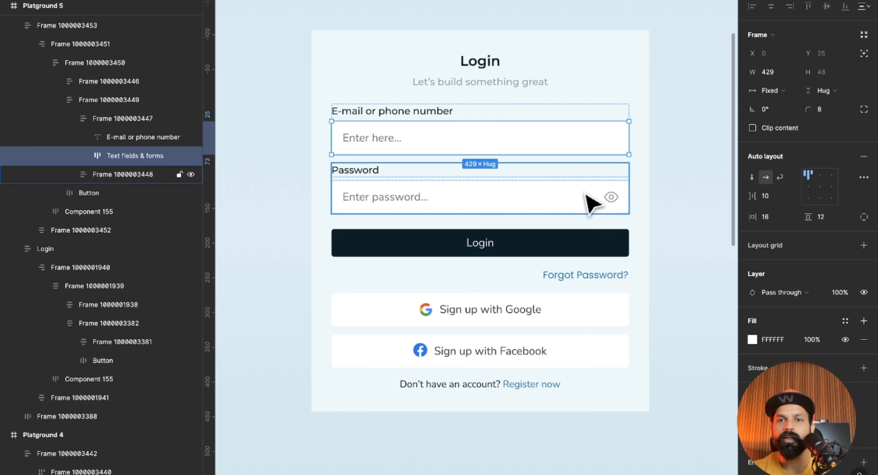
shift+click(592, 204)
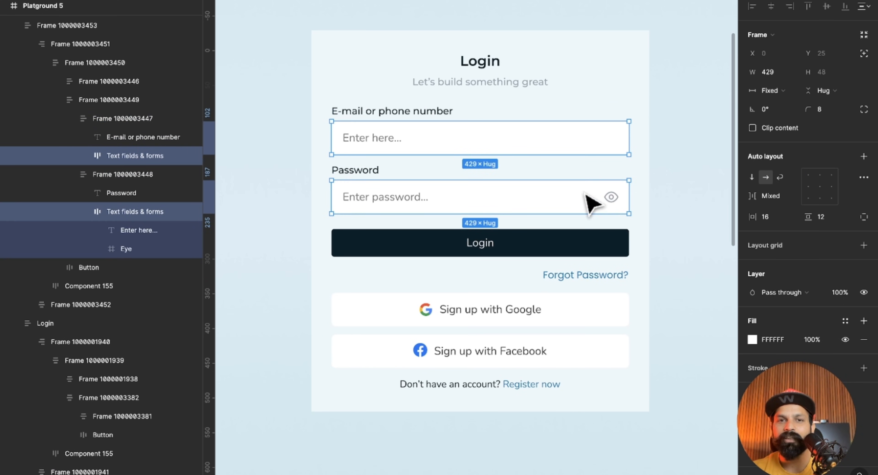
click(770, 91)
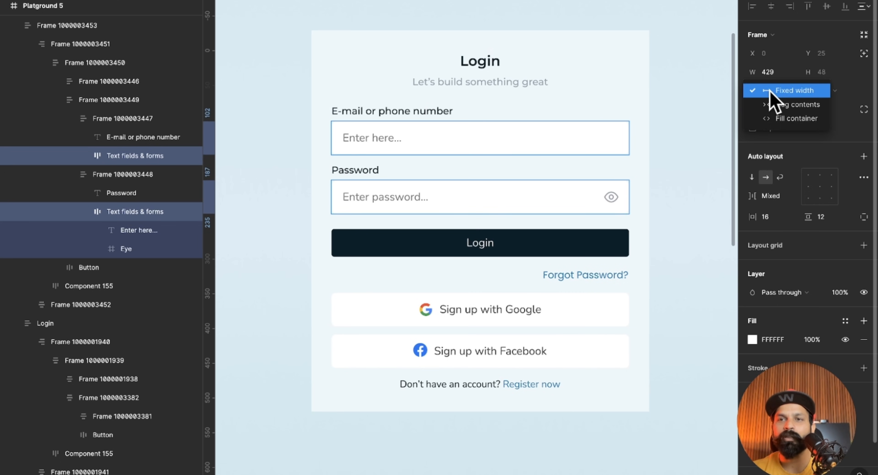
click(784, 119)
Set the width of the "E-mail or phone number" and "Password" label texts to Fill container.
click(382, 114)
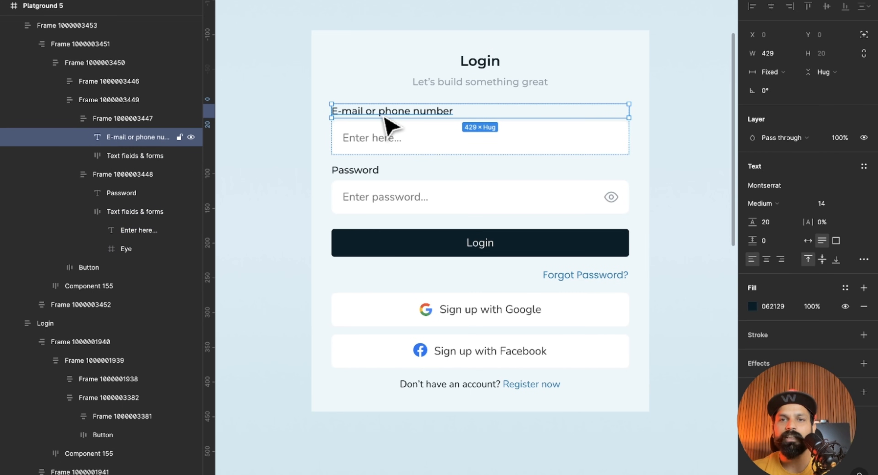
shift+click(373, 175)
click(779, 73)
click(784, 85)
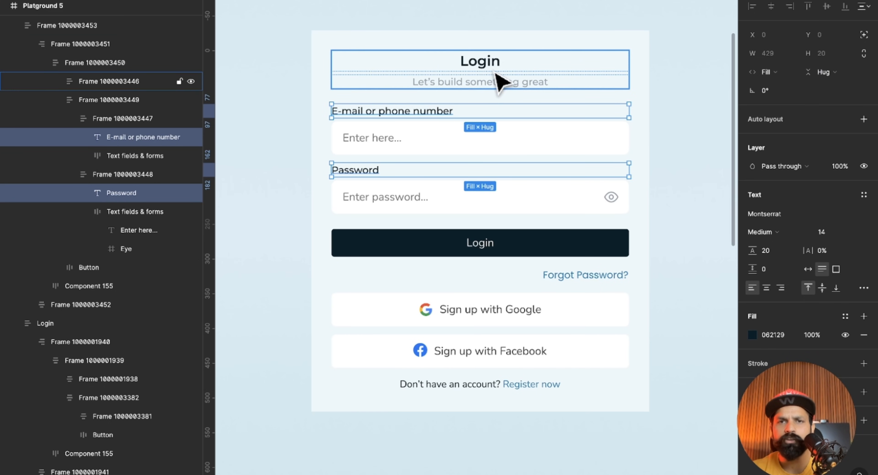
Set the width of the "Login" heading and the "Let's build something great" subtitle to Fill container.
click(491, 65)
shift+click(505, 84)
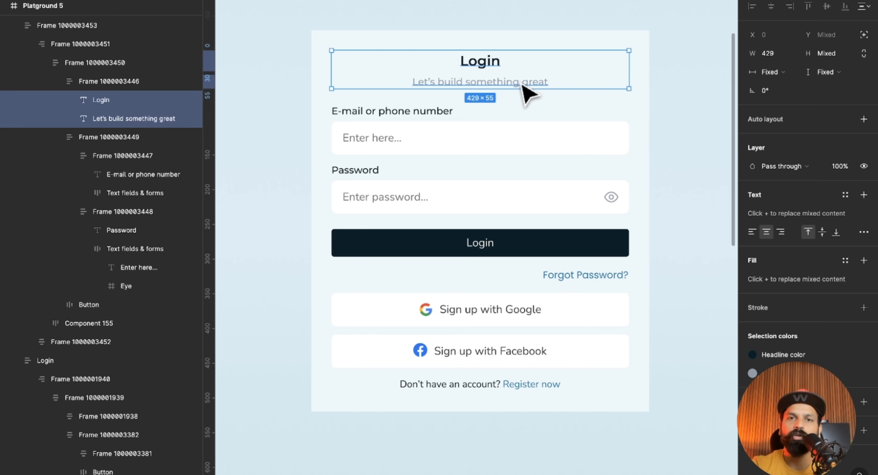
click(753, 73)
click(766, 100)
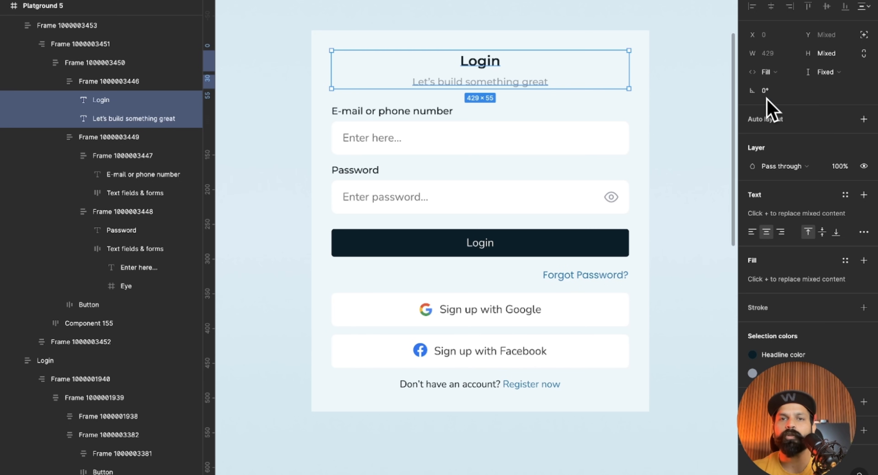
double_click(504, 61)
click(525, 82)
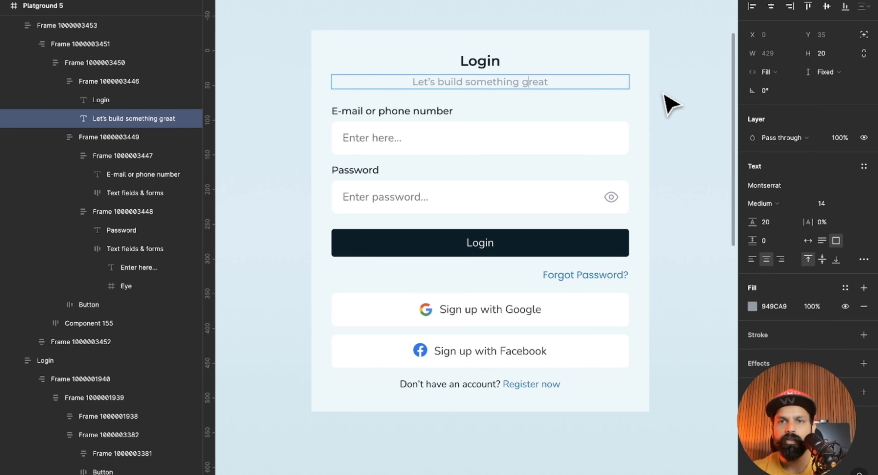
click(545, 198)
click(644, 196)
click(666, 197)
click(639, 190)
drag(648, 186, 562, 183)
double_click(563, 183)
Set the width of the dark Login button to Fill container.
double_click(580, 247)
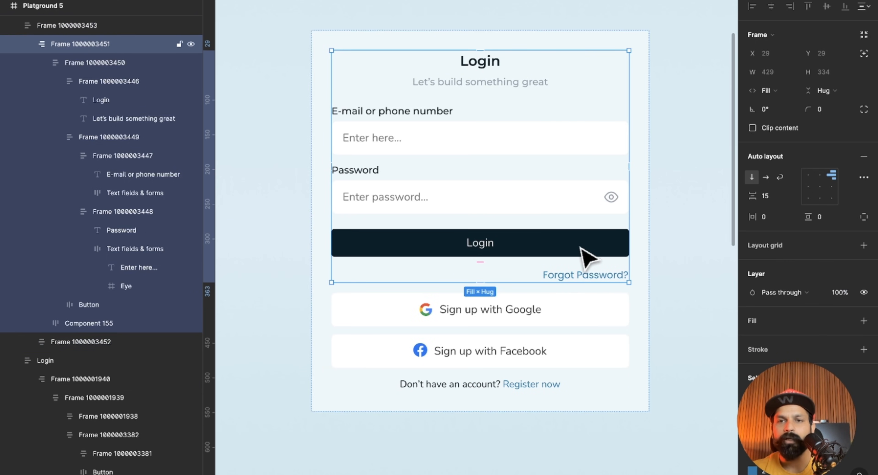
double_click(581, 248)
double_click(573, 245)
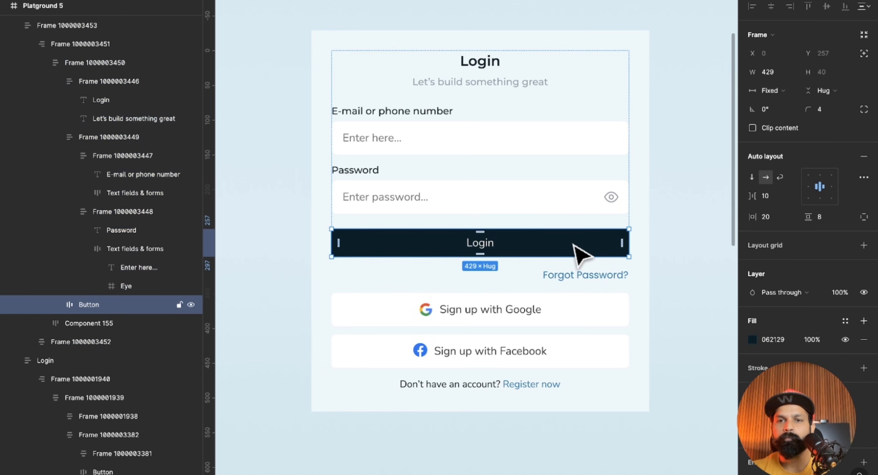
click(763, 90)
click(784, 118)
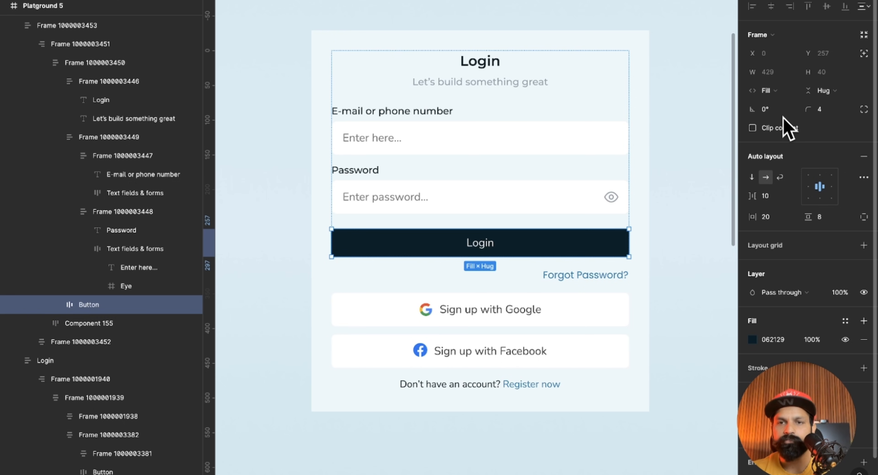
Set the "Forgot Password?" link's width to Fill container and align its auto layout content to the top right.
click(585, 277)
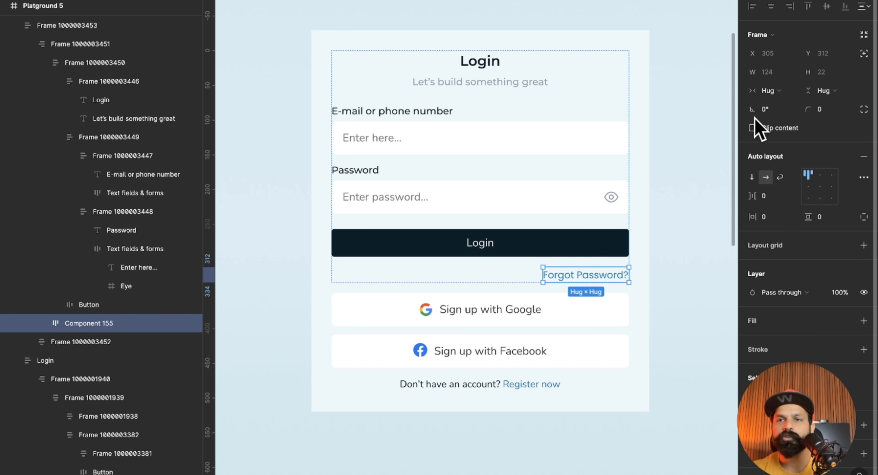
click(767, 90)
click(778, 104)
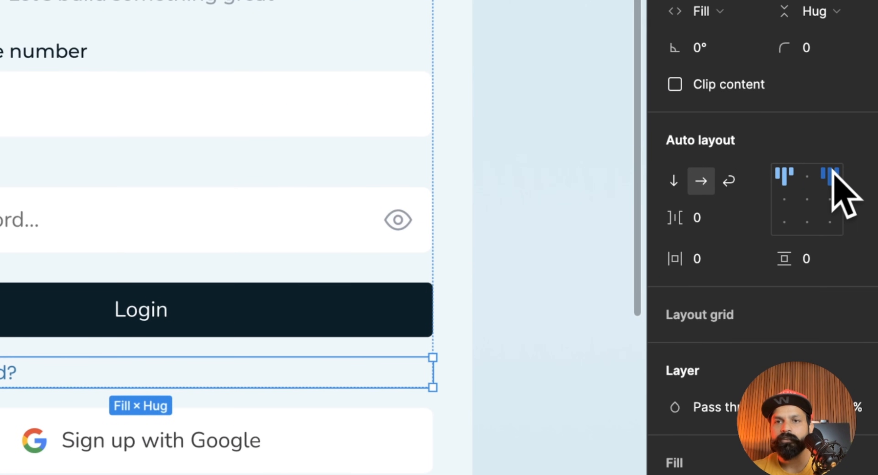
click(830, 174)
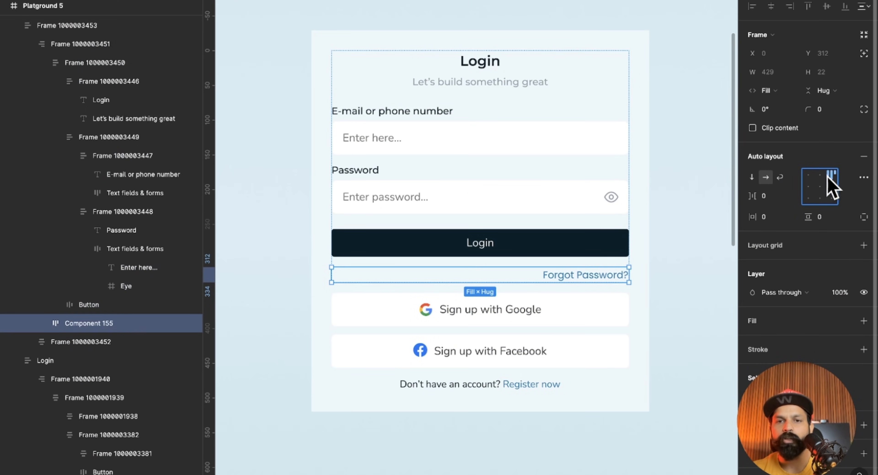
Set the width of the Google and Facebook sign-up buttons and the "Don't have an account? Register now" text to Fill container.
click(563, 316)
shift+click(591, 353)
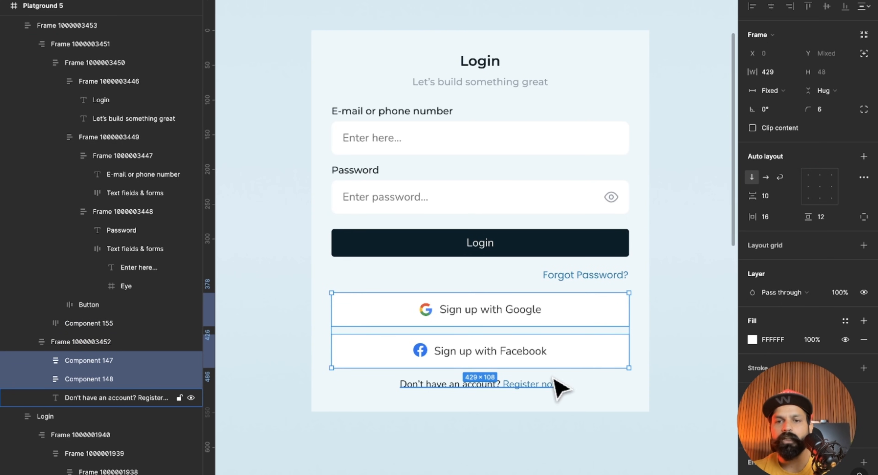
shift+click(553, 384)
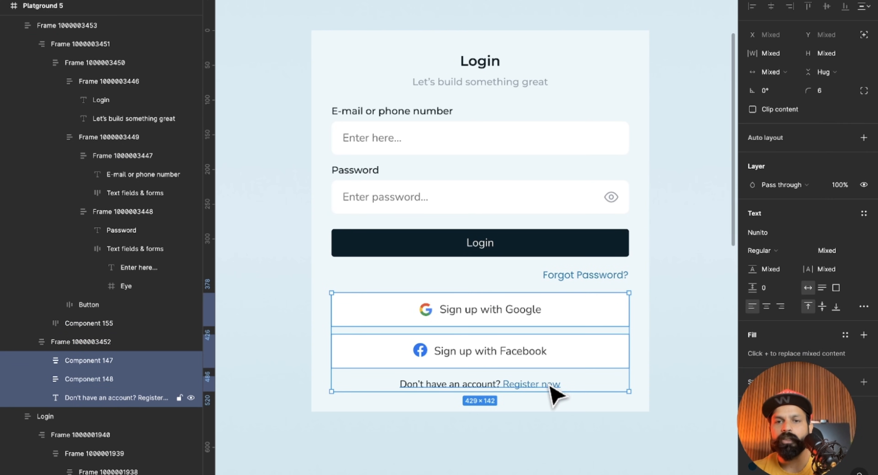
click(777, 73)
click(784, 124)
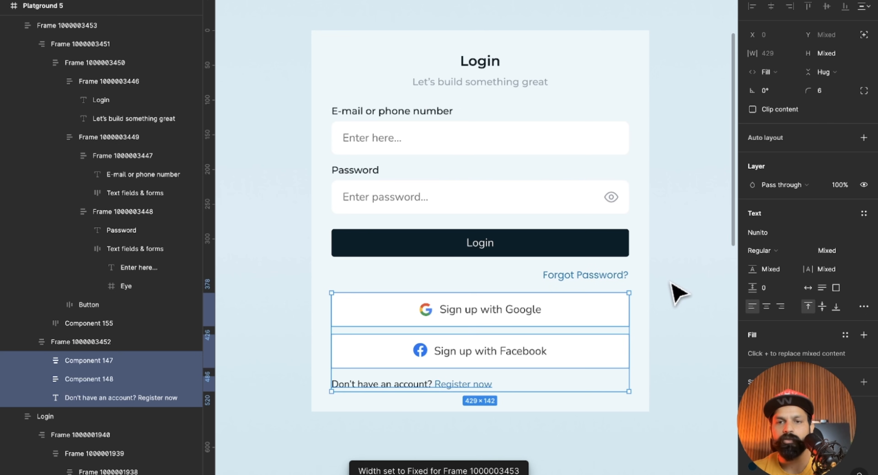
Right-align the "Don't have an account? Register now" text.
click(547, 386)
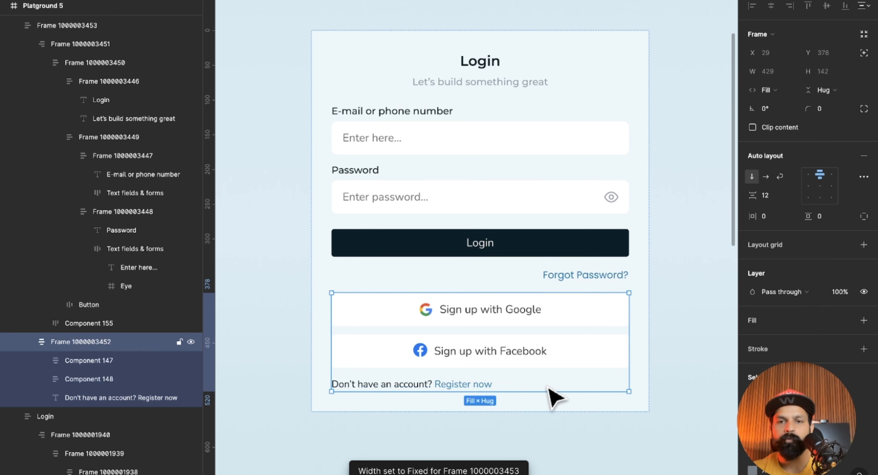
click(469, 388)
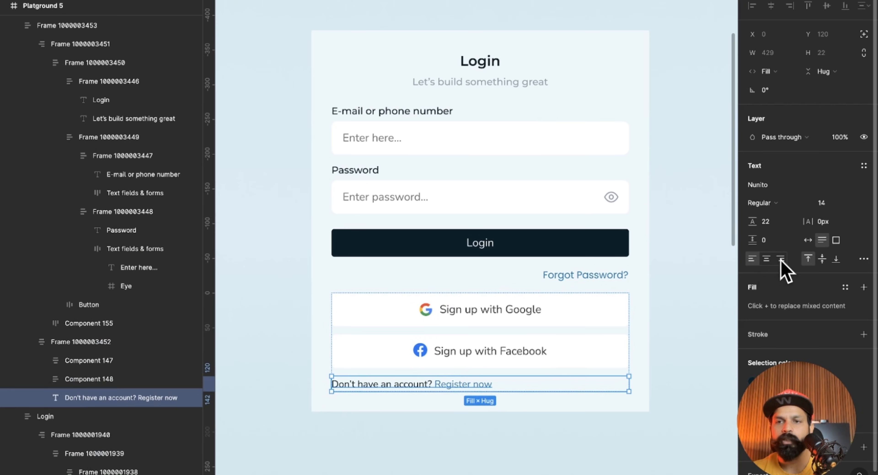
click(778, 258)
Try narrowing the outer form frame to about 332 wide, and undo the resize.
click(662, 338)
scroll(668, 337, up, 2)
click(654, 315)
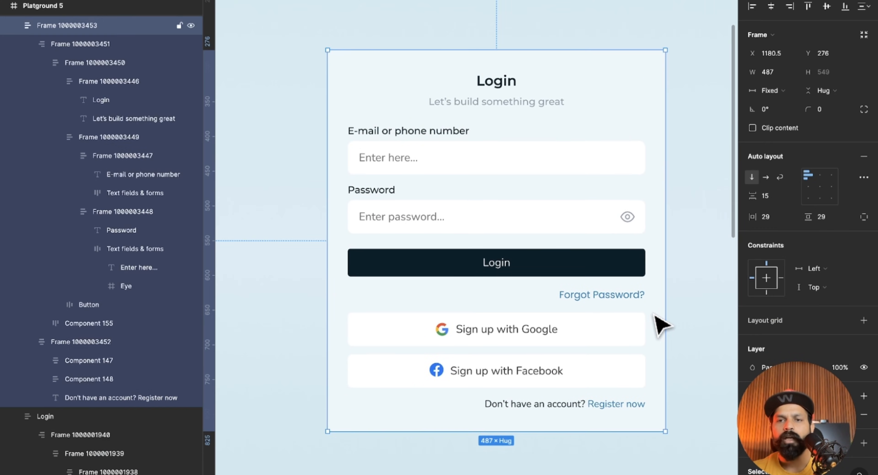
drag(667, 251, 561, 261)
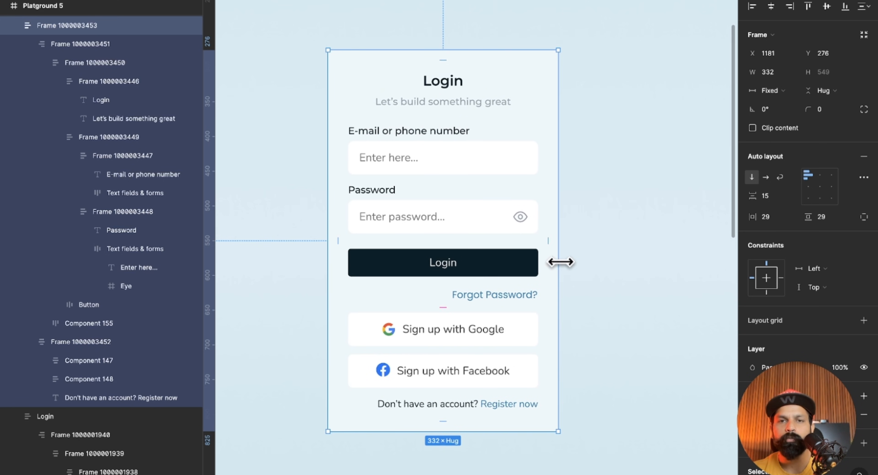
key(ctrl+z)
Examine the Playground 6 complex form, comparing the finished Shipping Details card with the loose copy in the practice area.
scroll(561, 262, right, 20)
scroll(561, 261, down, 5)
scroll(561, 262, right, 2)
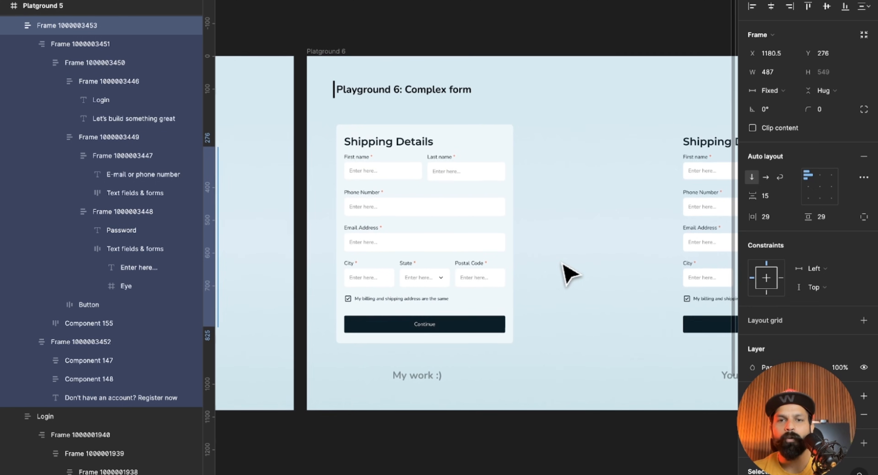
scroll(395, 245, up, 5)
scroll(392, 245, up, 1)
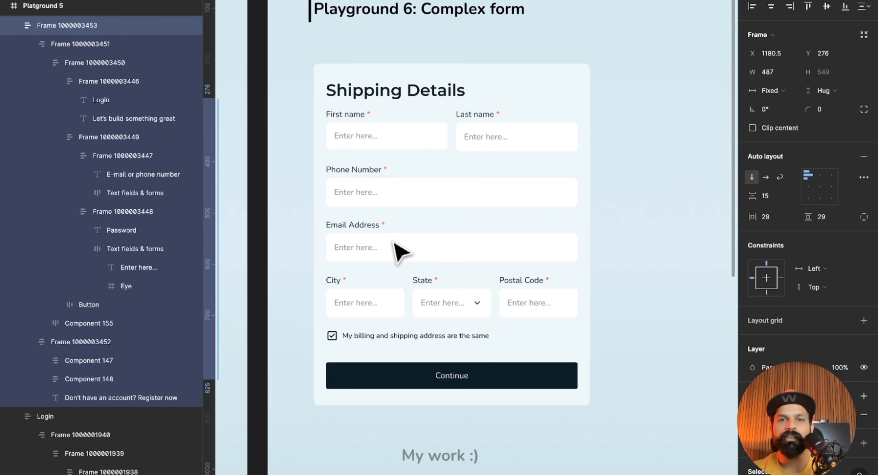
scroll(395, 196, up, 1)
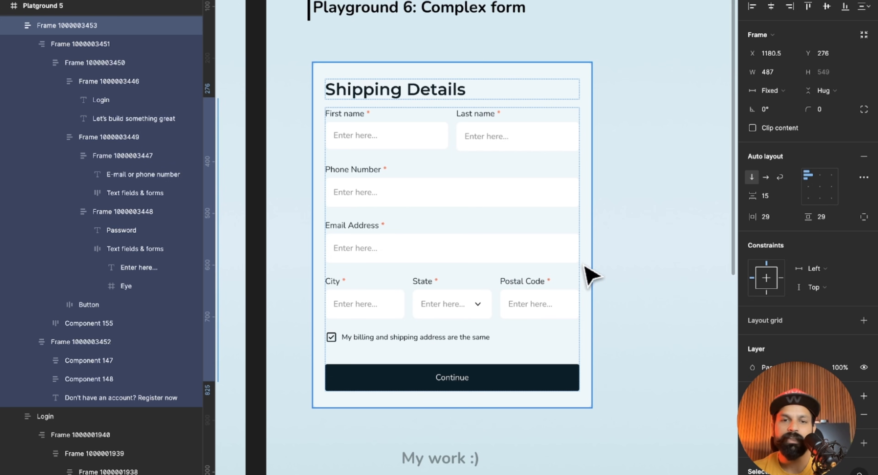
scroll(616, 281, right, 10)
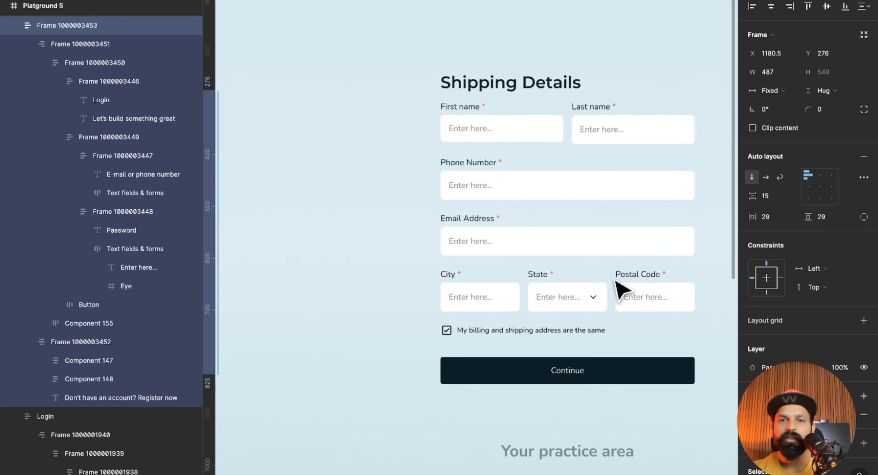
Wrap each label with its input box in its own auto layout for First name, Last name, Phone Number and Email Address.
click(371, 73)
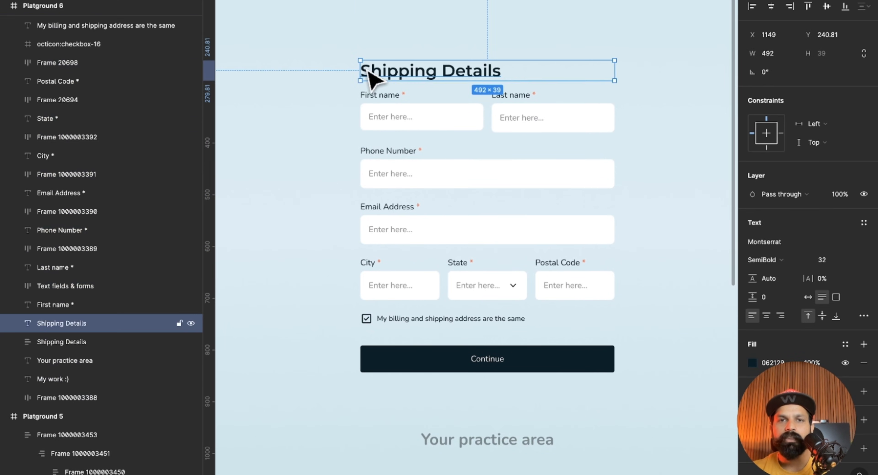
drag(335, 88, 530, 135)
click(342, 127)
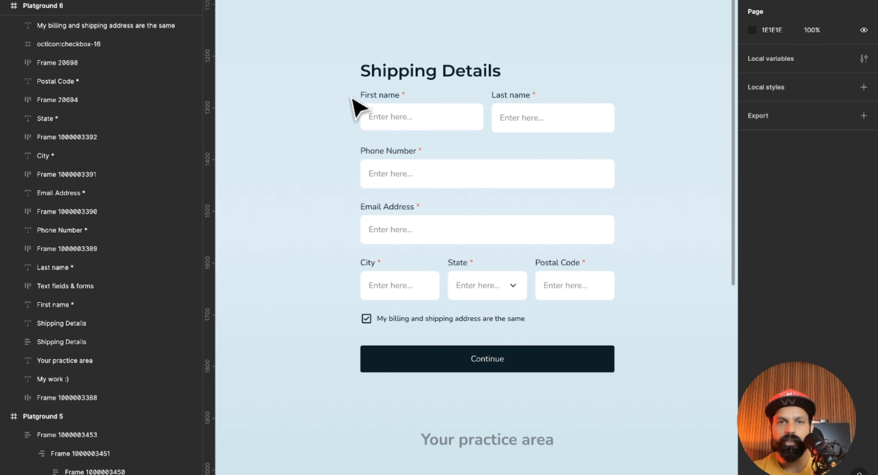
drag(342, 92, 380, 119)
key(shift+a)
drag(507, 86, 512, 131)
key(shift+a)
drag(330, 146, 402, 182)
key(shift+a)
drag(345, 202, 385, 232)
key(shift+a)
Wrap each label with its input box in its own auto layout for City, State and Postal Code.
drag(341, 253, 385, 290)
key(shift+a)
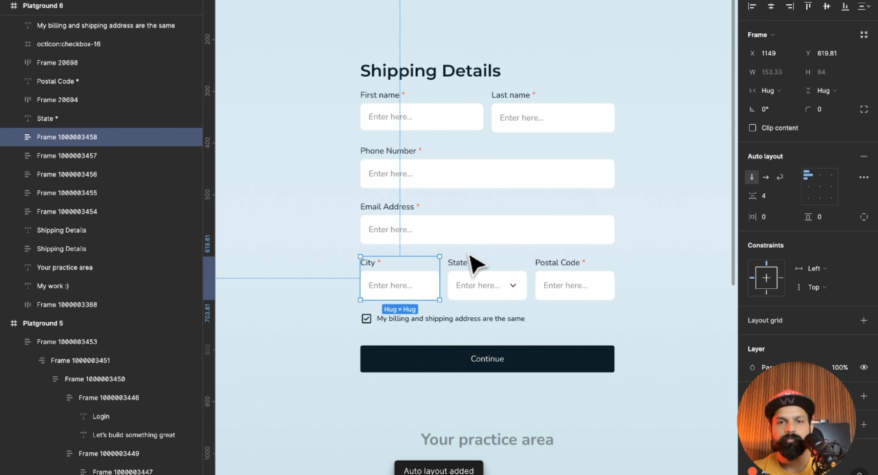
drag(466, 253, 460, 297)
key(shift+a)
drag(602, 258, 557, 295)
key(shift+a)
Wrap the checkbox and the "My billing and shipping address are the same" text in an auto layout frame.
click(486, 322)
shift+click(367, 323)
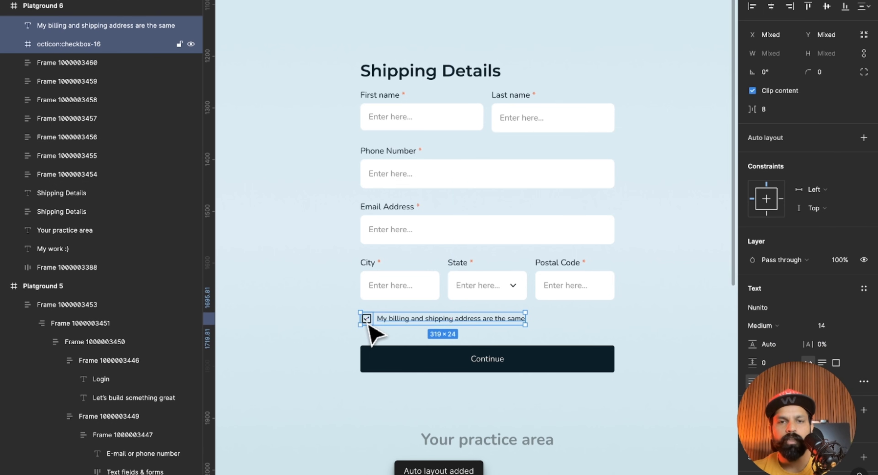
key(shift+a)
click(388, 364)
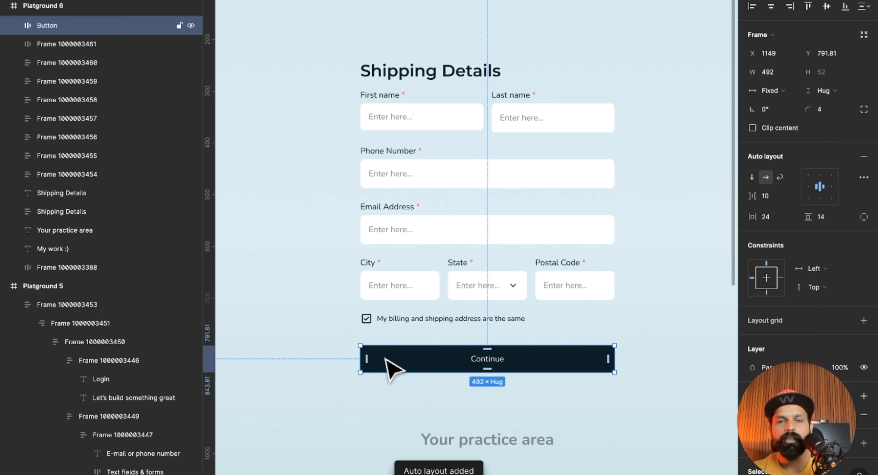
Group City, State and Postal Code in one horizontal auto layout row and First name with Last name in another.
drag(315, 251, 636, 307)
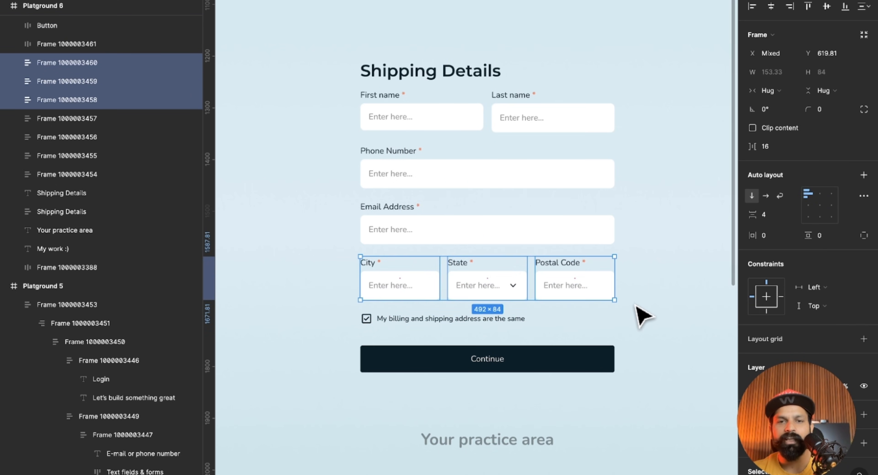
key(shift+a)
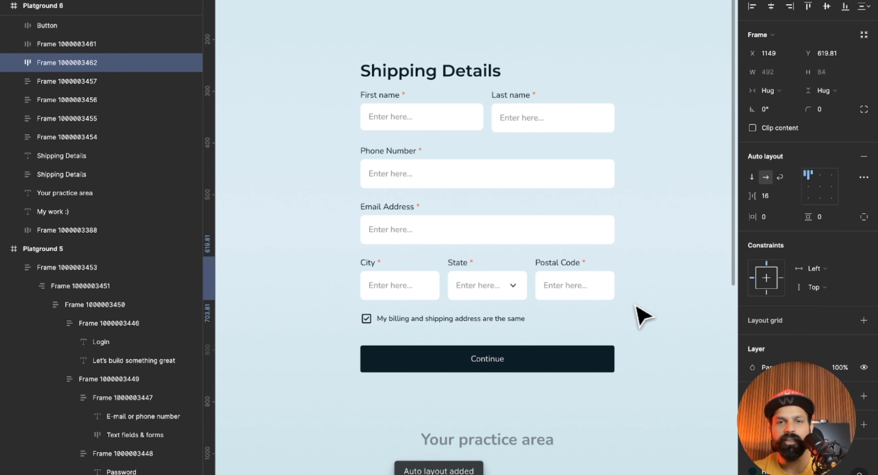
drag(309, 89, 565, 134)
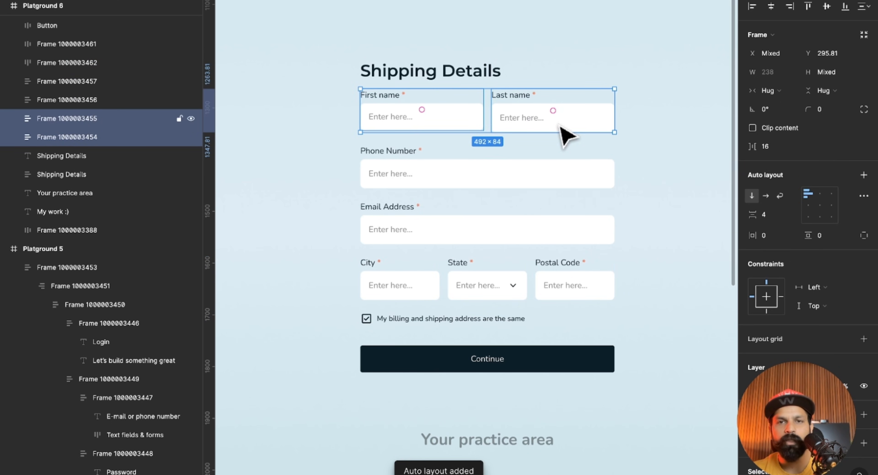
key(shift+a)
click(666, 130)
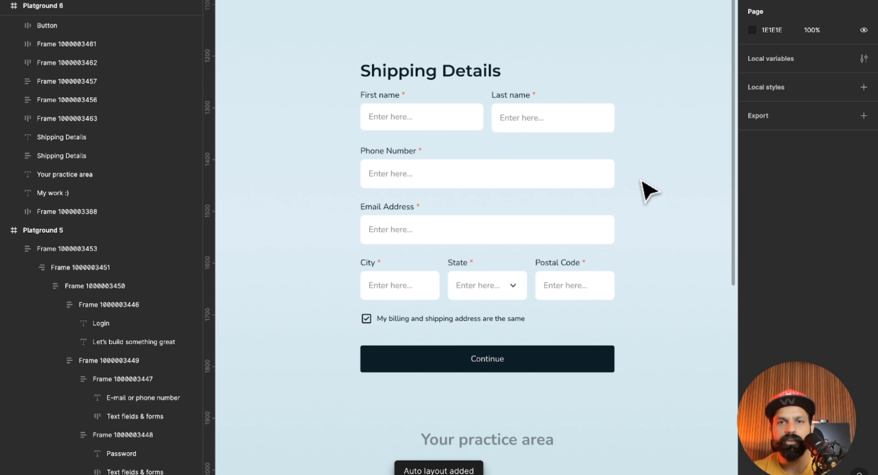
Reduce the Last name input box's height to 51.
scroll(510, 82, up, 5)
ctrl+click(594, 206)
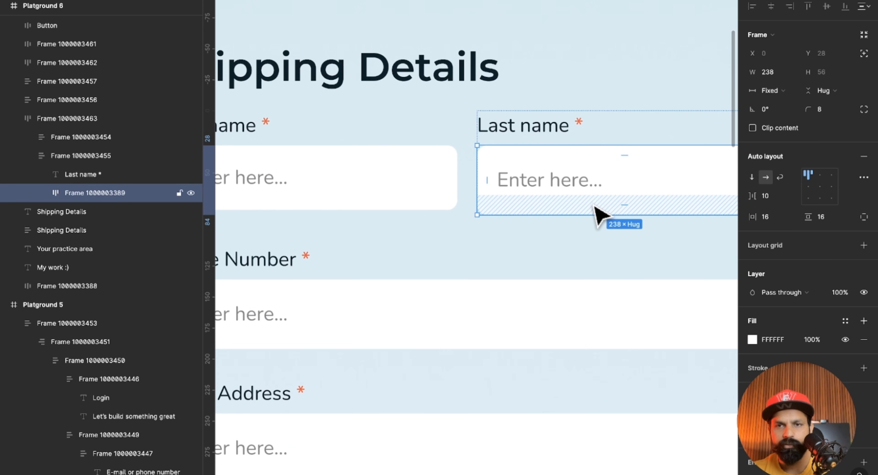
drag(590, 211, 589, 208)
scroll(589, 209, down, 5)
scroll(589, 209, down, 2)
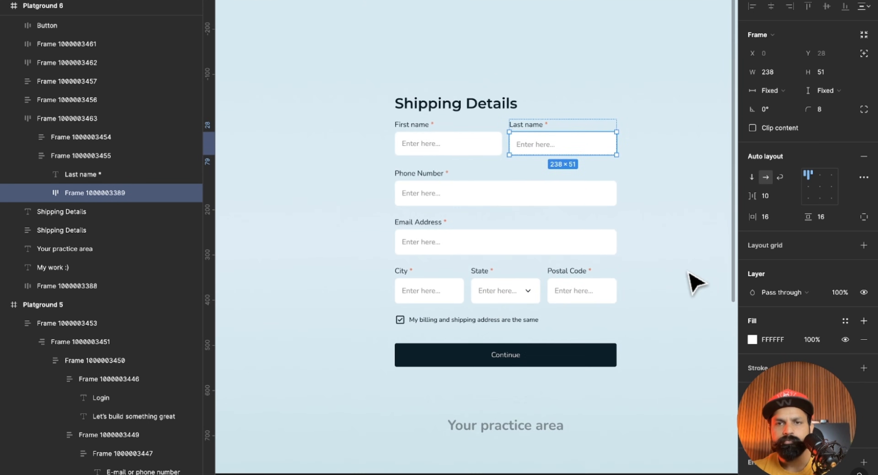
click(687, 273)
Stack the name row, Phone Number, Email Address and City/State/Postal Code row in one vertical auto layout frame.
scroll(663, 296, down, 1)
scroll(663, 296, up, 3)
scroll(670, 307, down, 5)
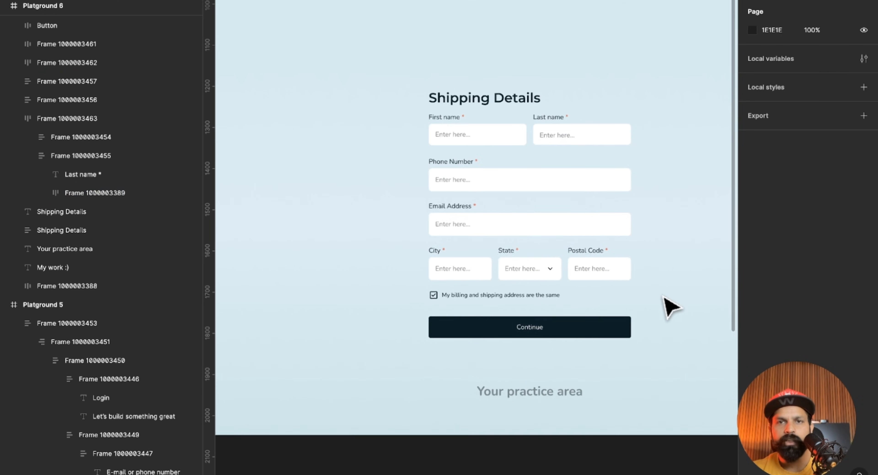
click(507, 97)
click(505, 137)
shift+click(496, 181)
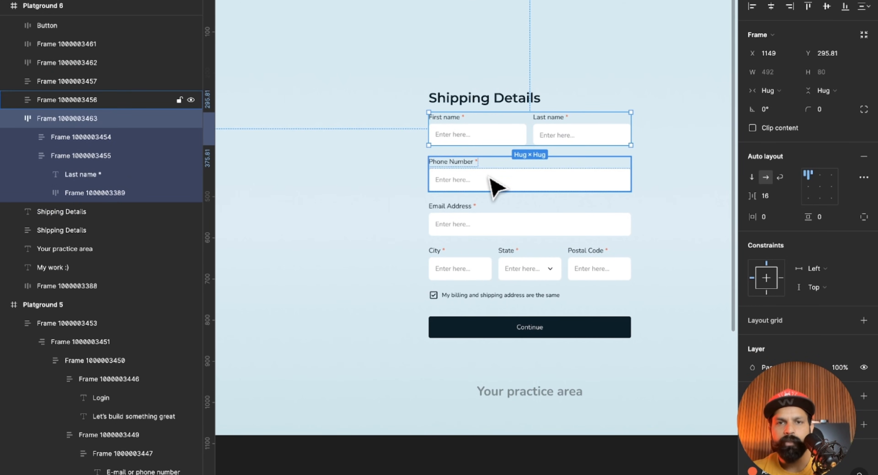
shift+click(496, 221)
shift+click(485, 263)
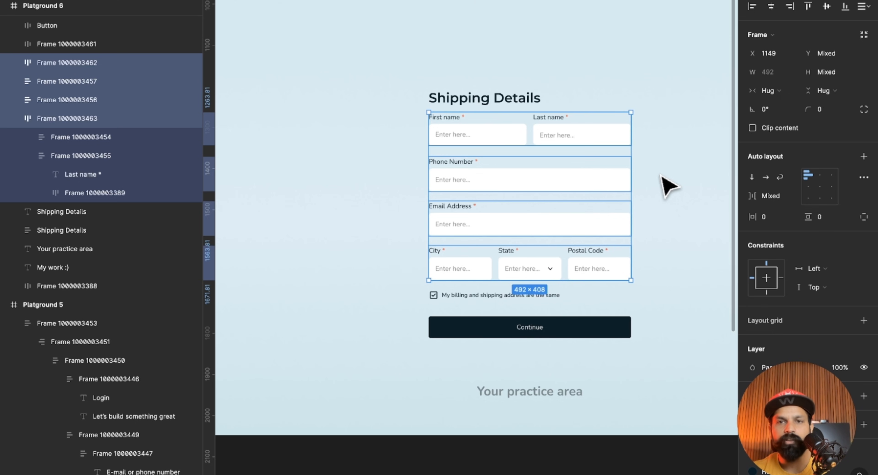
key(shift+a)
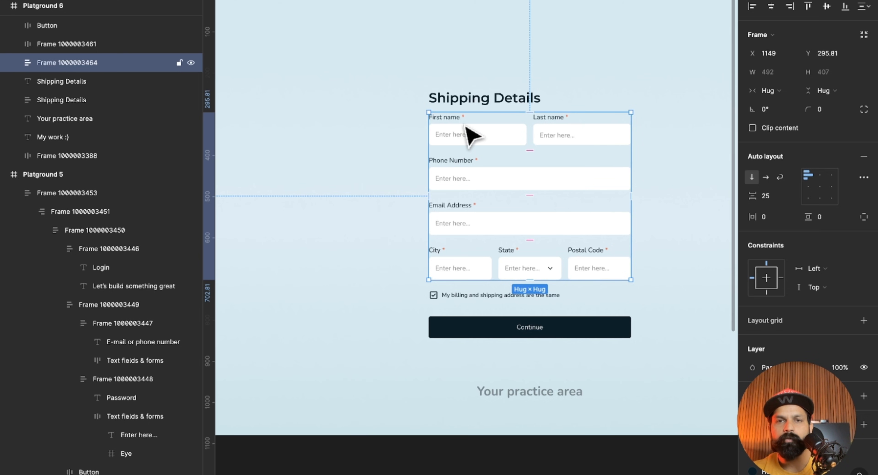
Wrap the Shipping Details title, field group, checkbox row and Continue button in one vertical auto layout frame.
click(353, 113)
click(451, 101)
click(461, 145)
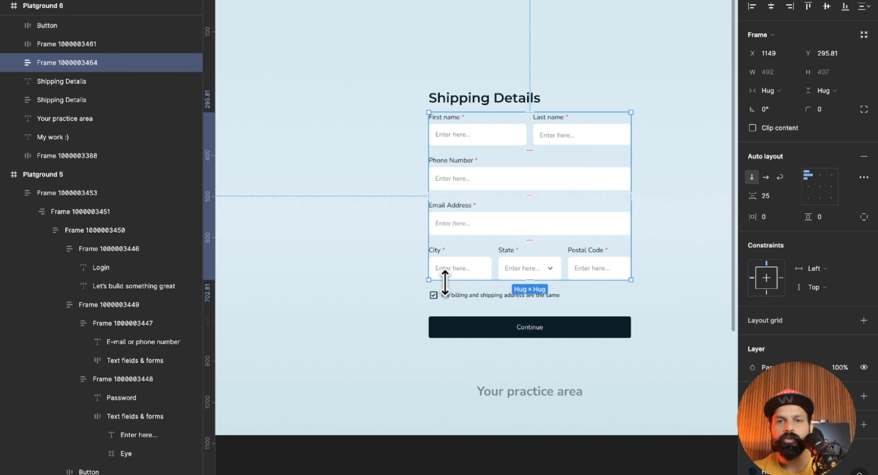
click(452, 294)
click(460, 329)
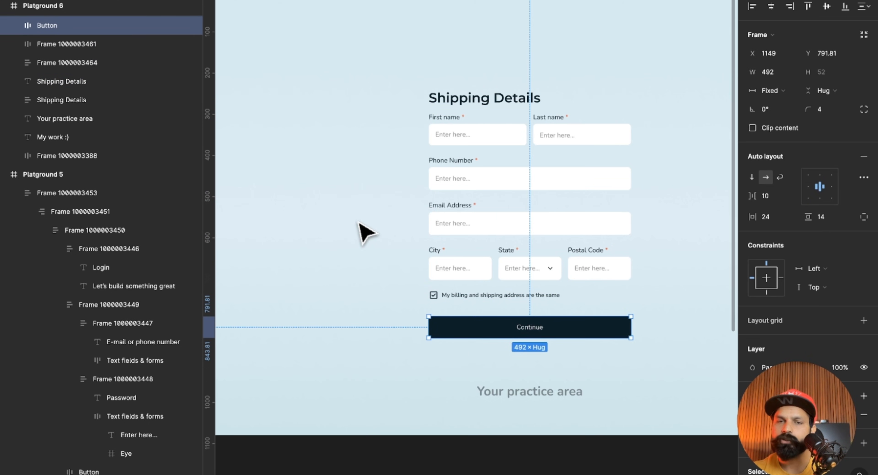
drag(408, 87, 517, 341)
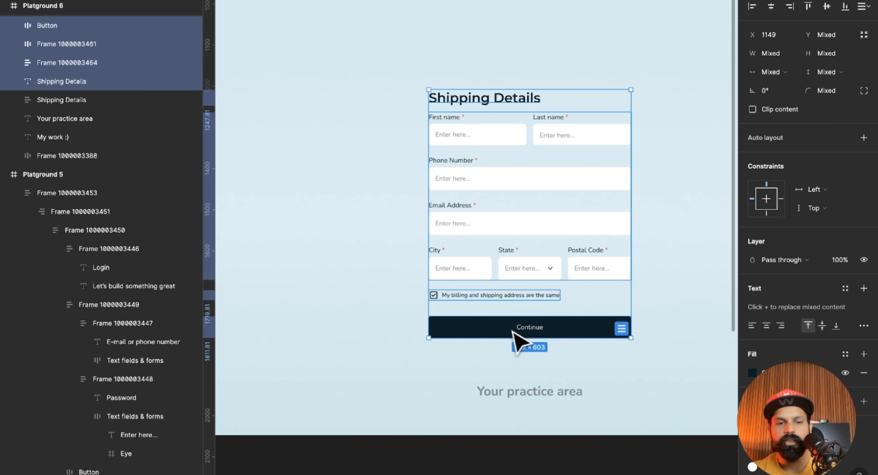
key(shift+a)
click(692, 254)
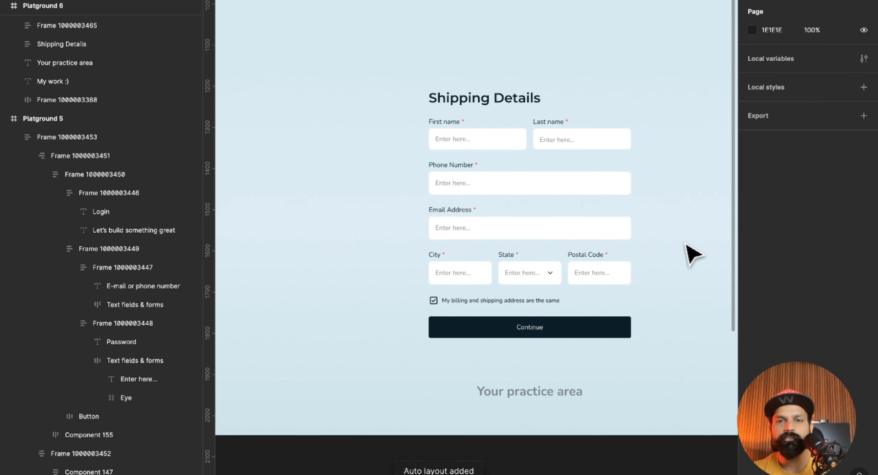
Add a white fill to the outer auto layout frame of the practice form.
click(583, 183)
mouse_move(529, 109)
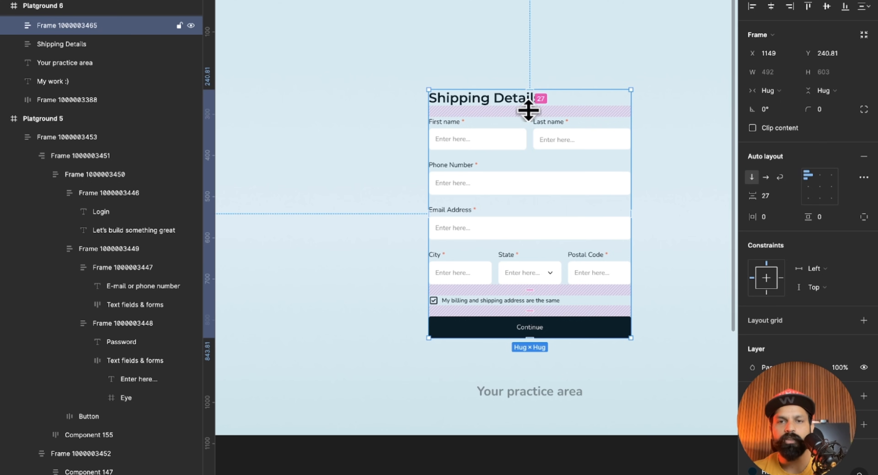
double_click(533, 178)
mouse_move(527, 156)
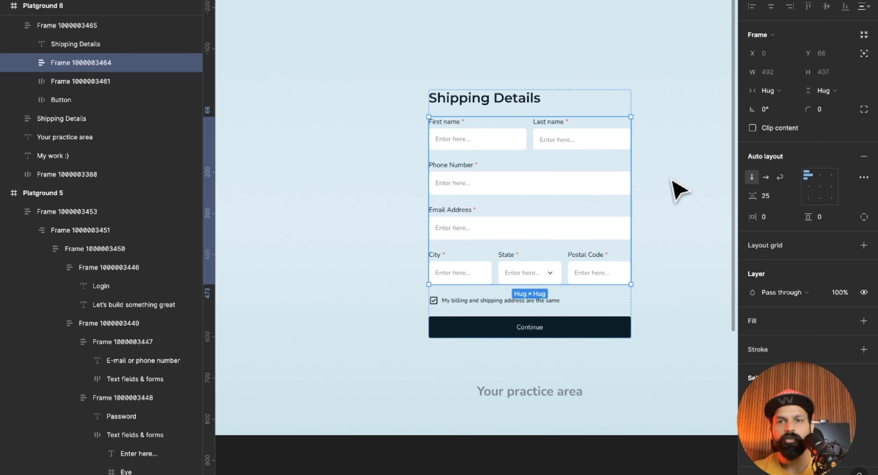
click(672, 186)
click(614, 156)
scroll(825, 266, down, 4)
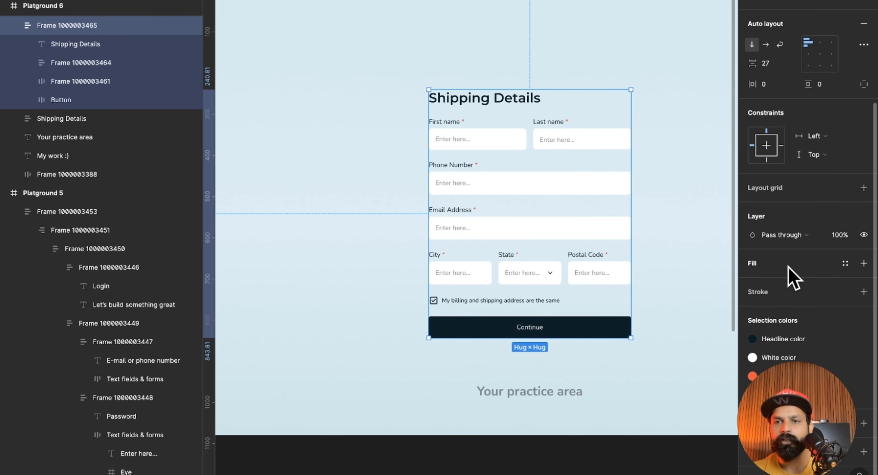
click(754, 266)
scroll(797, 221, up, 4)
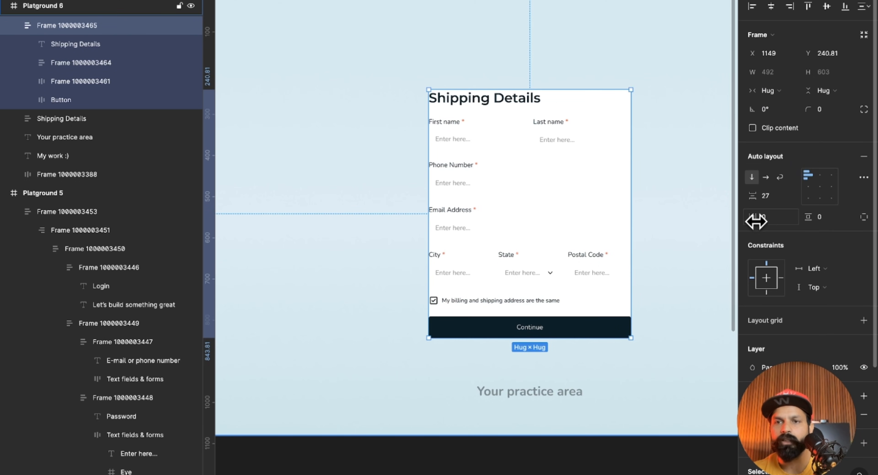
Set the outer form frame's horizontal and vertical padding to 33 and make its white fill semi-transparent.
drag(755, 217, 811, 217)
click(680, 242)
click(548, 227)
scroll(554, 228, down, 3)
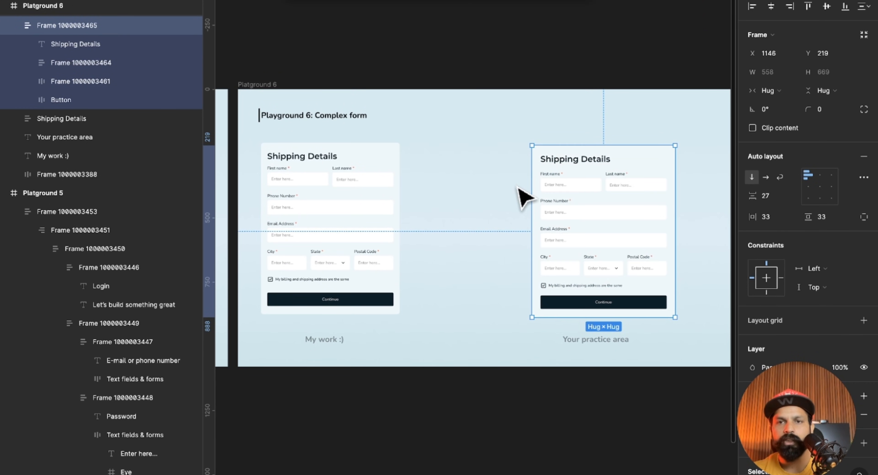
Try narrowing the outer frame of the practice form, and undo the resize.
click(523, 197)
scroll(623, 220, up, 4)
scroll(616, 209, right, 1)
scroll(616, 209, down, 1)
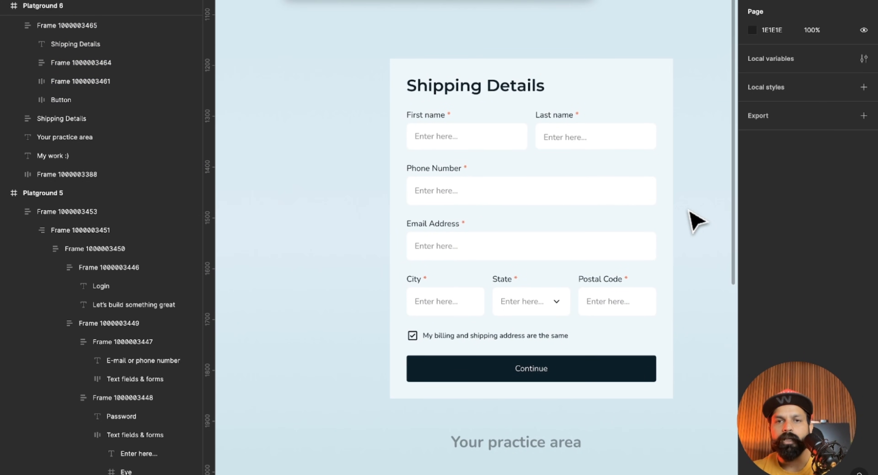
scroll(692, 214, right, 2)
click(632, 204)
drag(645, 201, 539, 198)
key(ctrl+z)
Set the width of the Shipping Details title, field group, checkbox row and Continue button to Fill container.
double_click(482, 102)
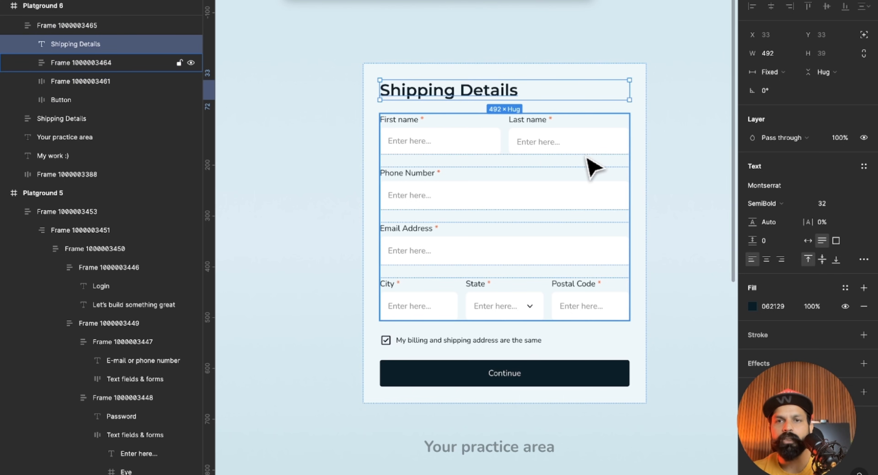
shift+click(589, 167)
shift+click(511, 341)
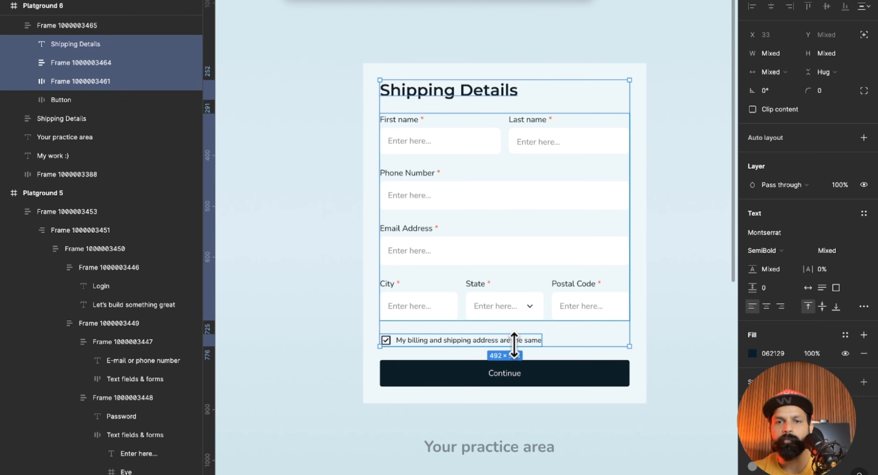
shift+click(550, 373)
click(775, 71)
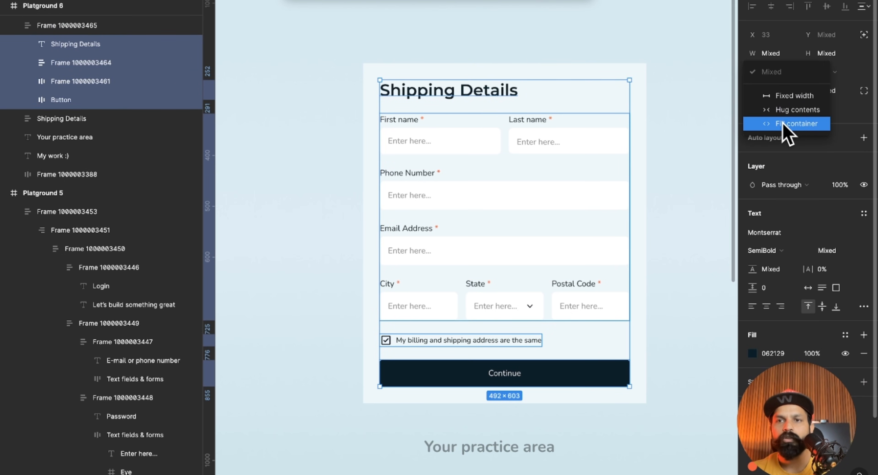
click(758, 122)
click(696, 221)
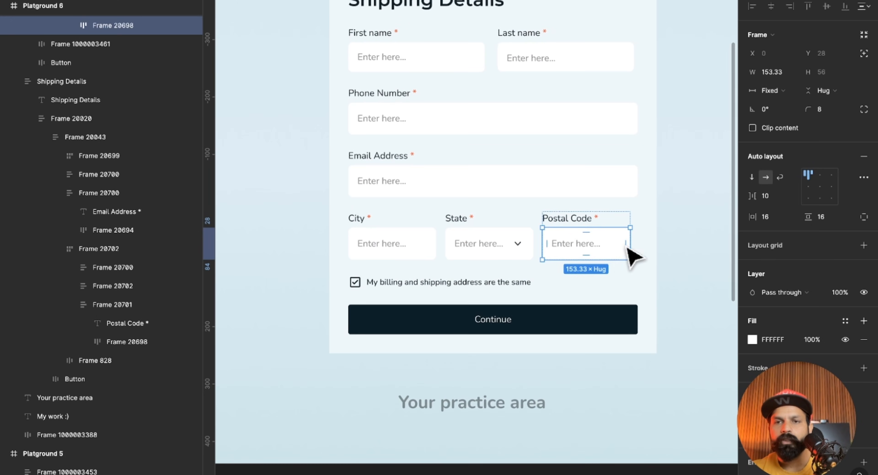
Set the width of the City, State and Postal Code input boxes to Fill container.
click(622, 242)
click(615, 241)
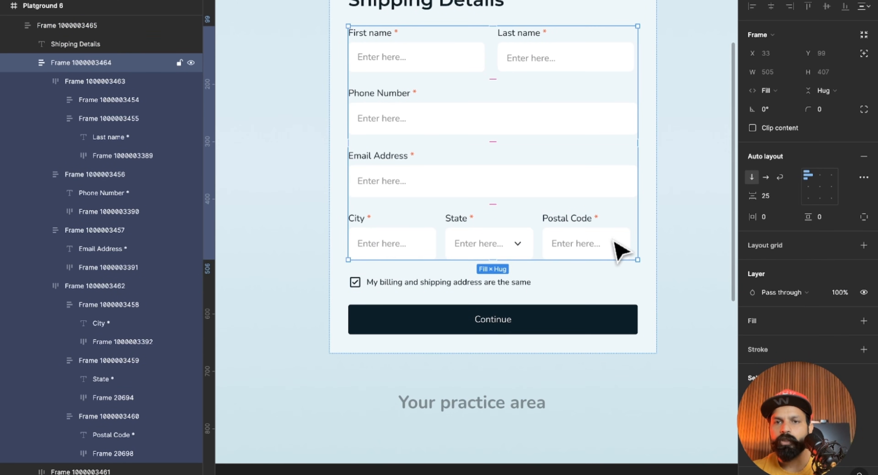
click(615, 241)
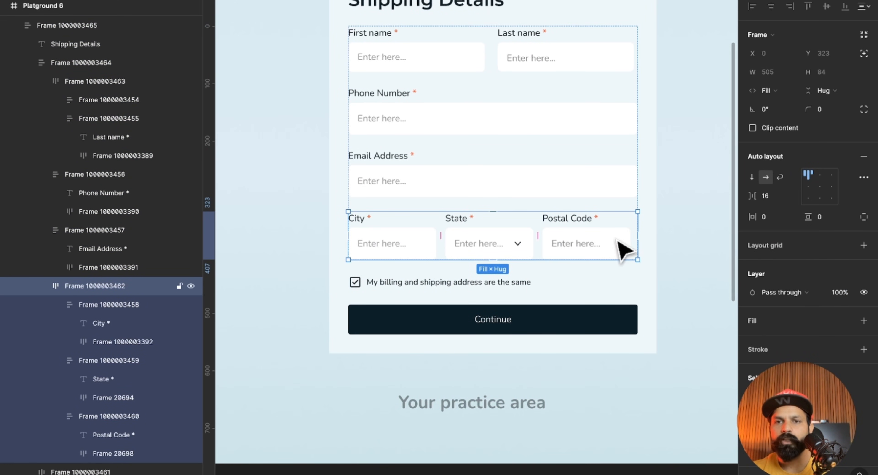
click(619, 243)
shift+click(528, 245)
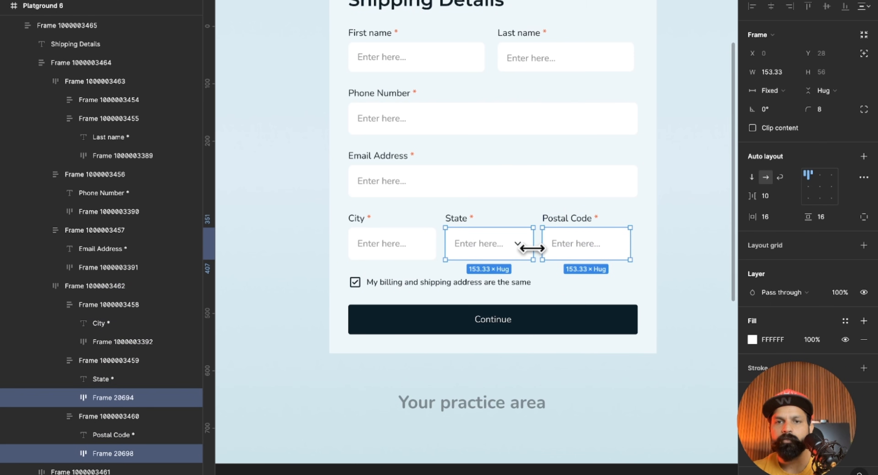
shift+click(432, 247)
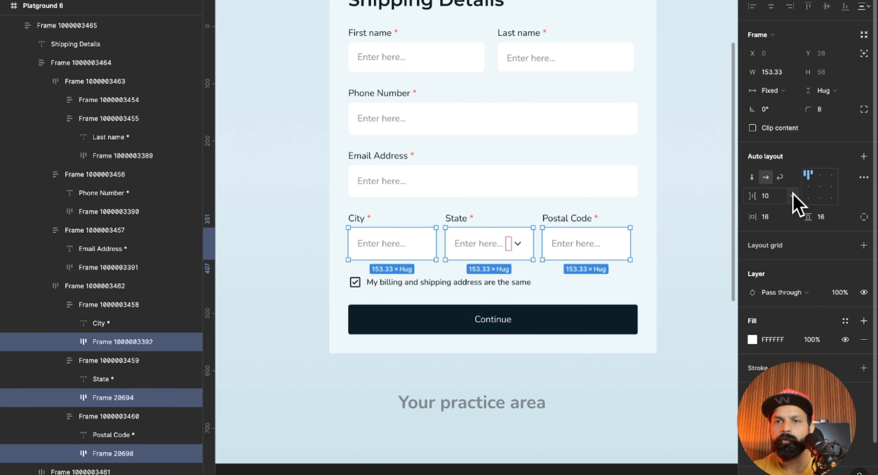
click(782, 91)
click(790, 118)
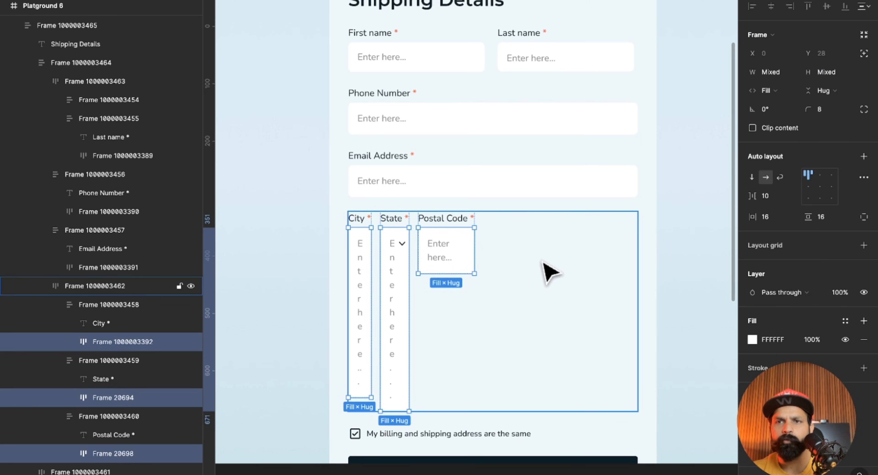
Set the width of the City, State and Postal Code field frames, each holding a label and input box, to Fill container.
click(670, 236)
triple_click(454, 242)
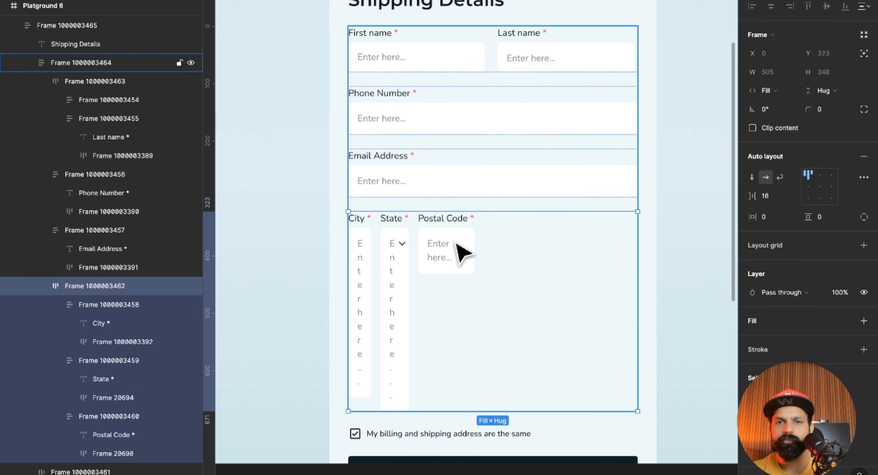
click(460, 249)
shift+click(407, 249)
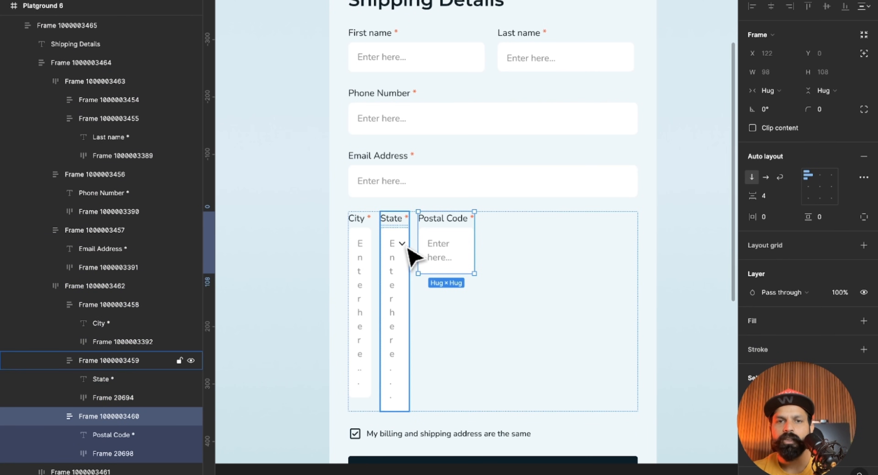
shift+click(371, 248)
click(790, 91)
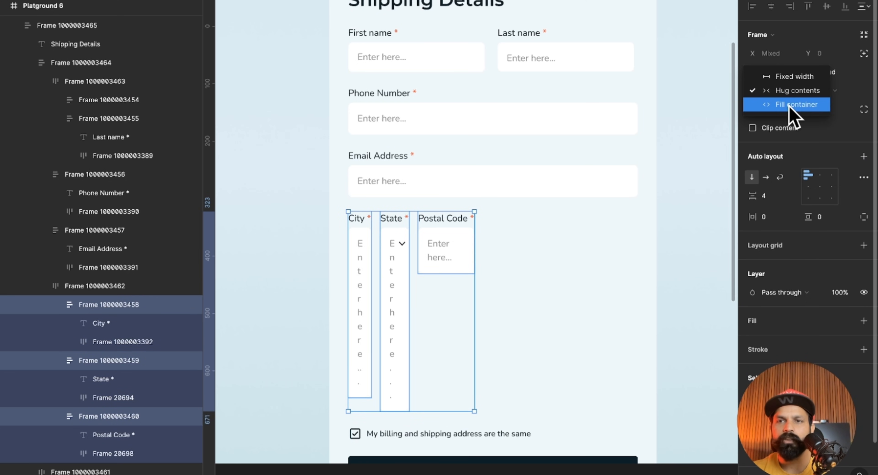
click(791, 106)
click(682, 221)
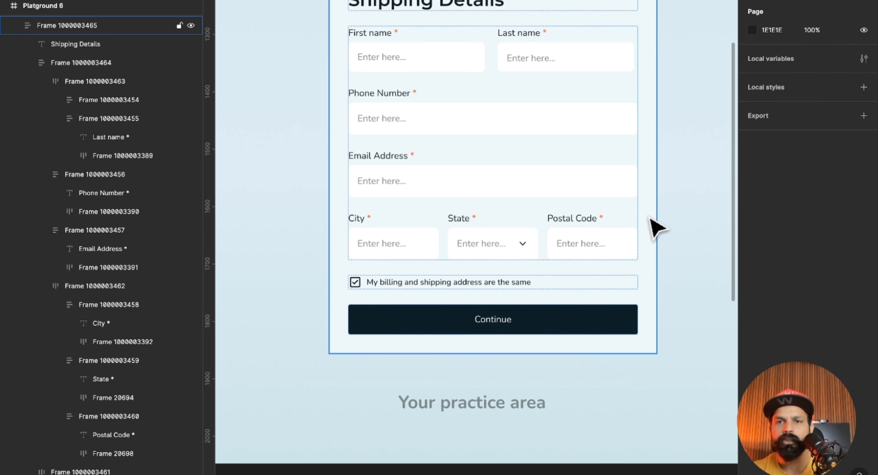
Set the width of the City, State and Postal Code text labels to Fill container.
click(589, 239)
double_click(580, 220)
double_click(580, 221)
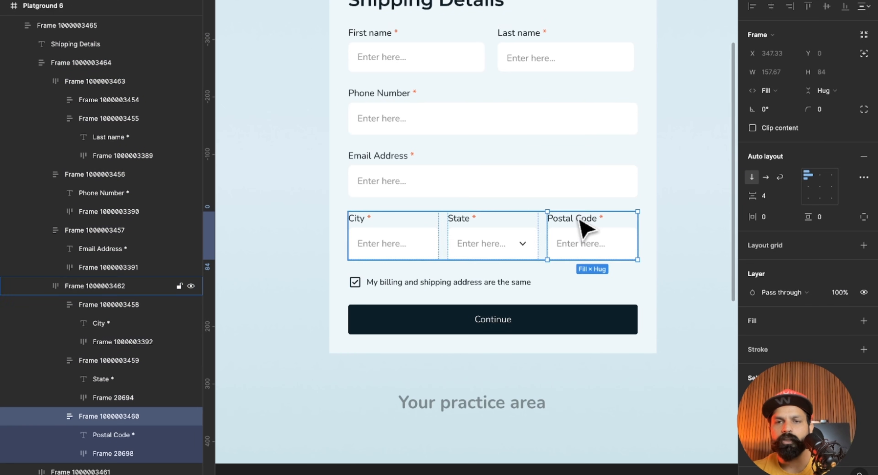
double_click(581, 220)
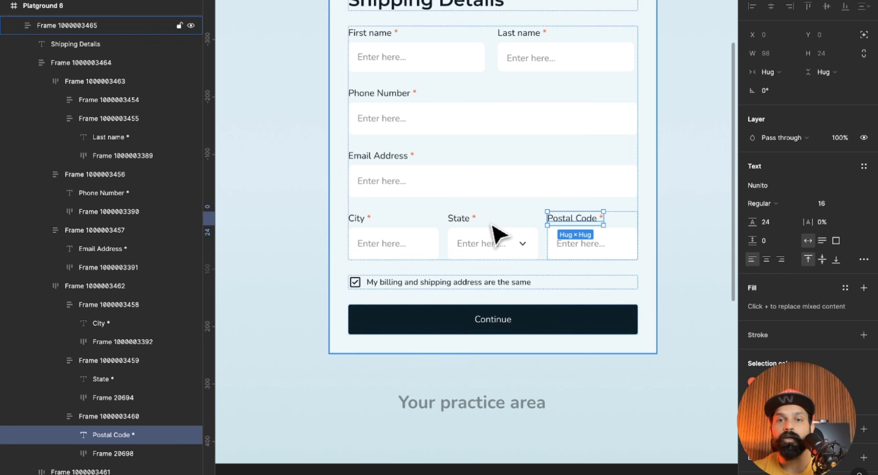
shift+click(465, 220)
shift+click(356, 226)
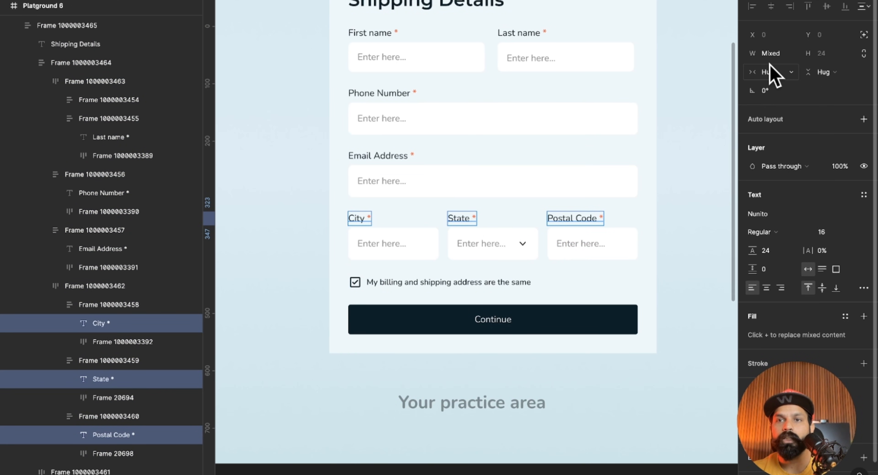
click(770, 72)
click(784, 86)
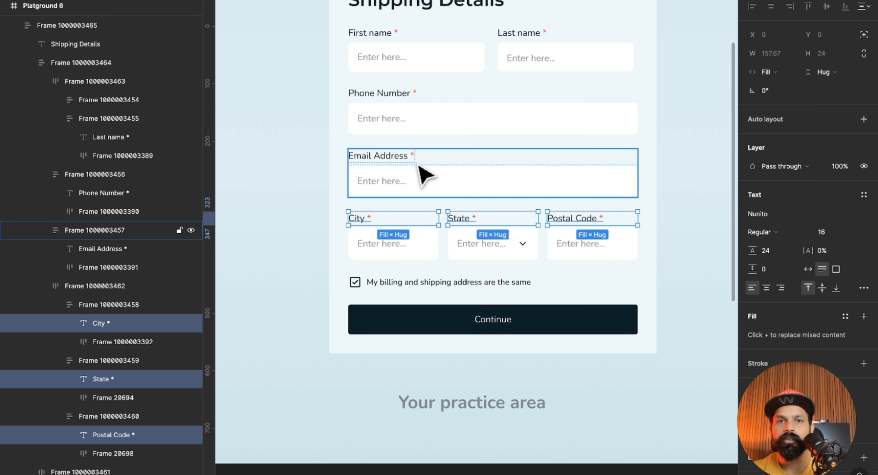
Set the width of the First name, Last name, Phone Number and Email Address text labels to Fill container.
click(409, 161)
click(407, 159)
shift+click(390, 94)
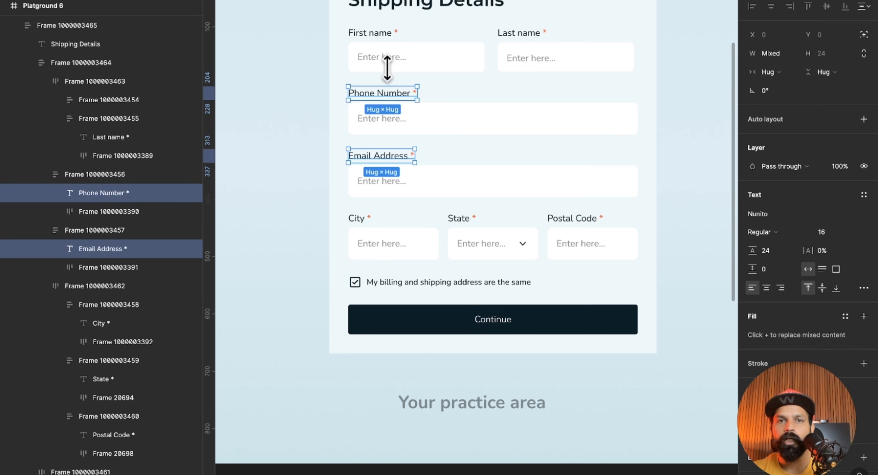
shift+click(388, 33)
shift+click(544, 33)
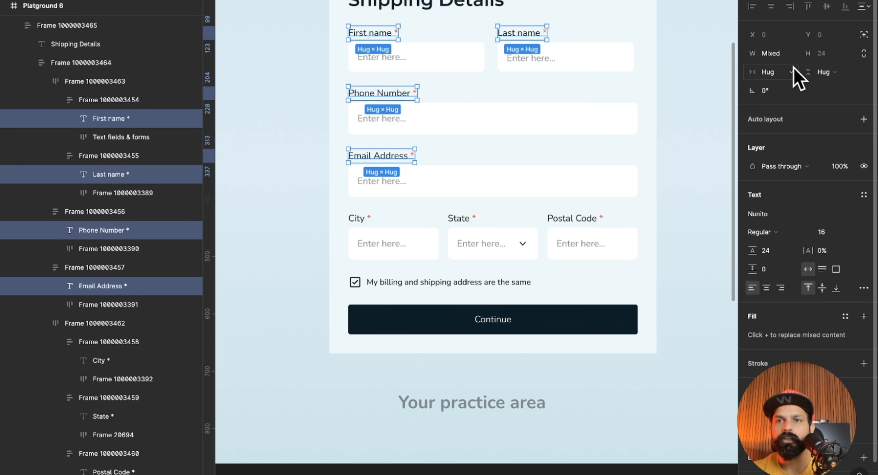
click(770, 72)
click(772, 87)
click(700, 179)
Try resizing the practice form's outer frame, and compare by resizing the Ayodhya Dham card in Playground 4.
scroll(700, 179, up, 2)
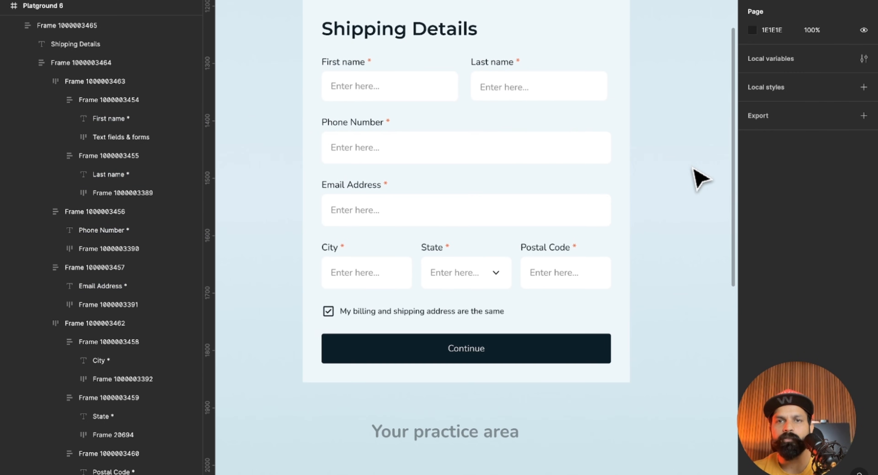
click(622, 163)
drag(631, 149, 652, 153)
drag(545, 139, 607, 135)
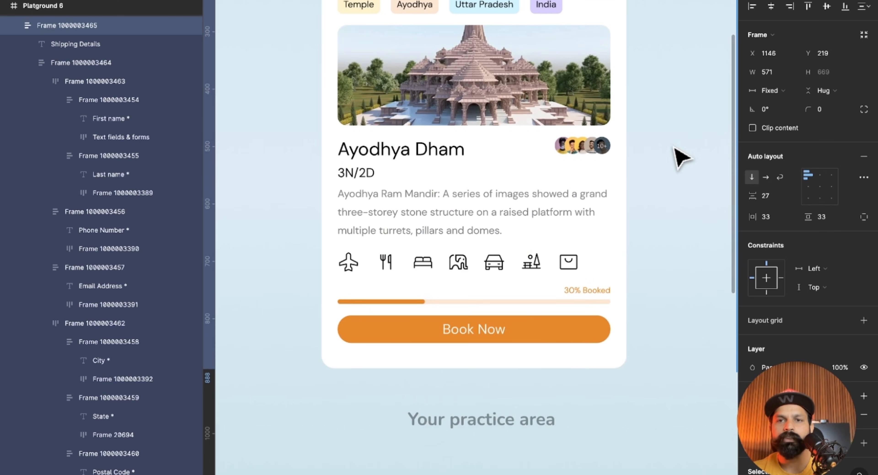
scroll(554, 131, up, 4)
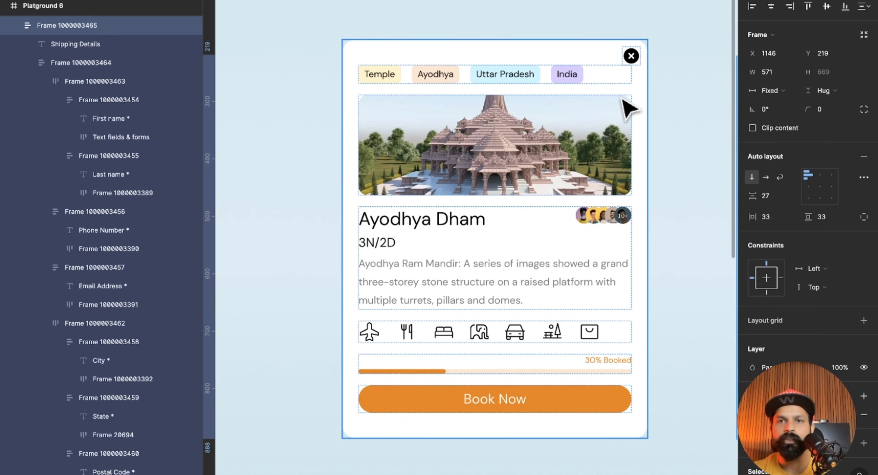
click(634, 108)
drag(649, 96, 633, 118)
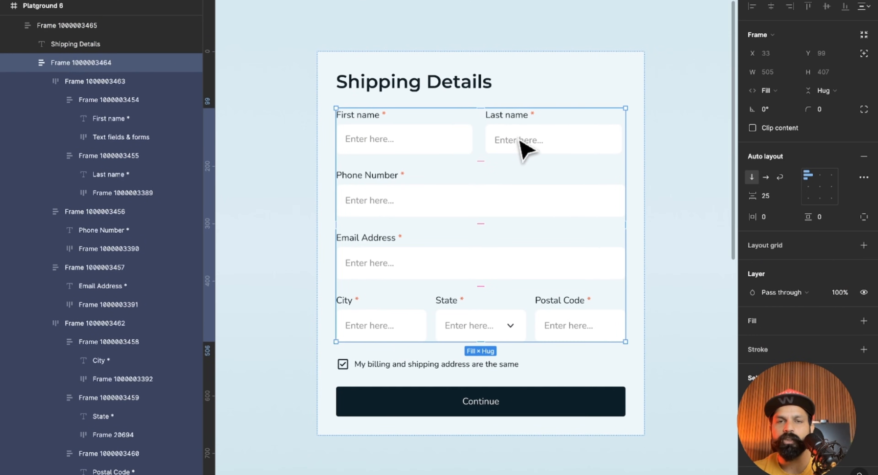
Set the auto layout of the First name/Last name row and the City/State/Postal Code row to Wrap.
click(563, 139)
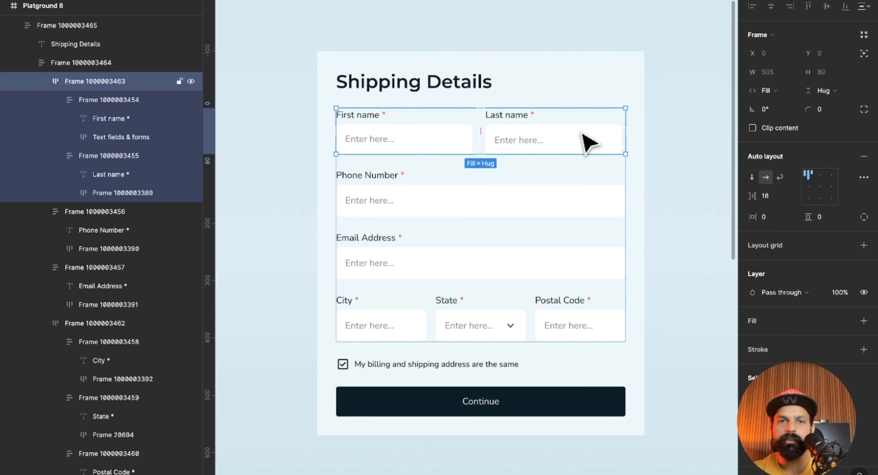
click(662, 140)
double_click(576, 133)
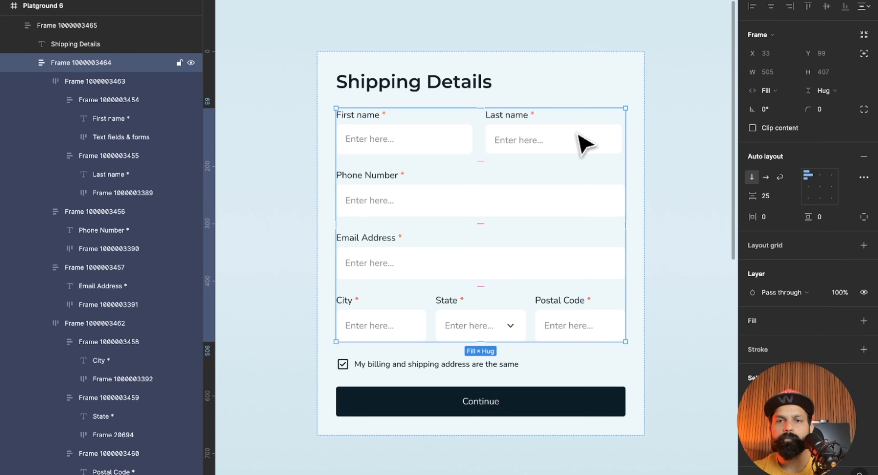
click(581, 141)
click(637, 175)
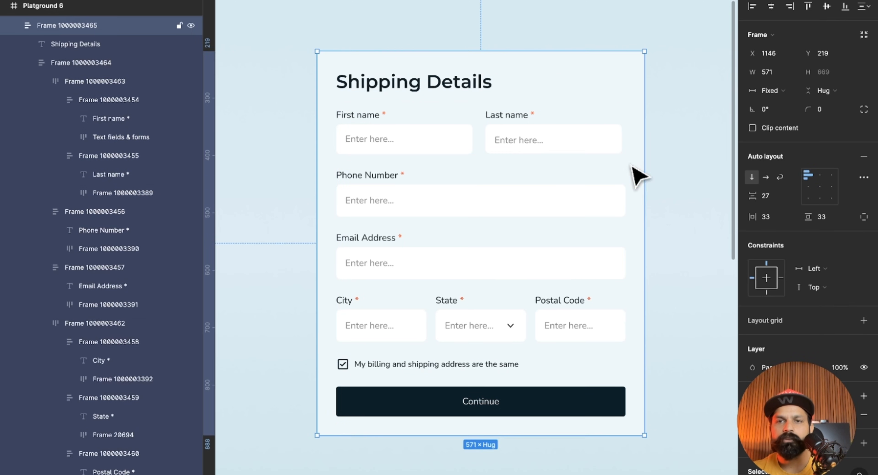
click(545, 153)
click(548, 154)
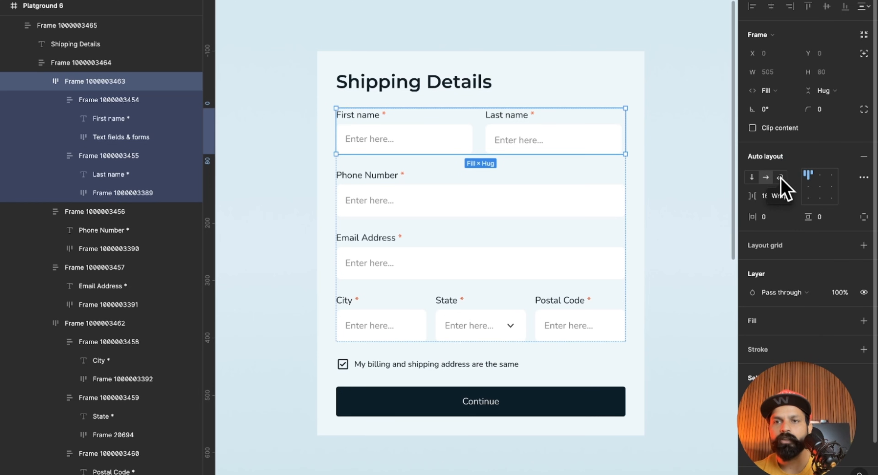
click(740, 170)
click(574, 339)
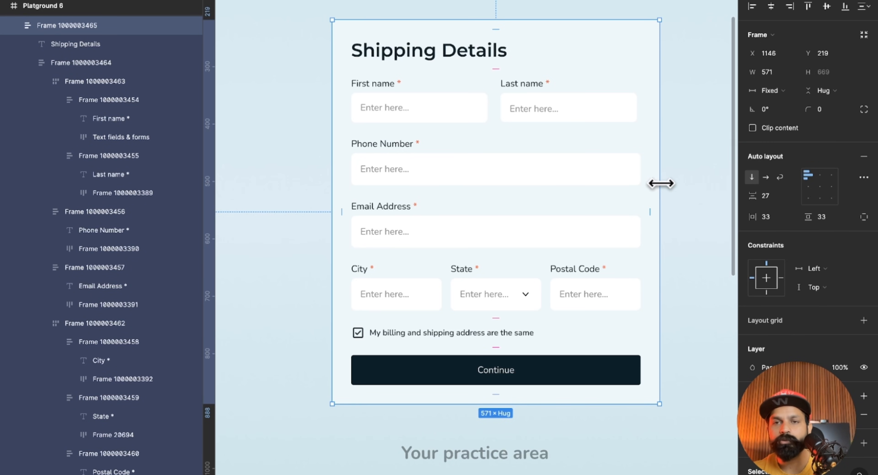
Try narrowing the practice form's outer frame to test the wrapping rows, and undo the resize.
drag(650, 183, 608, 200)
key(ctrl+z)
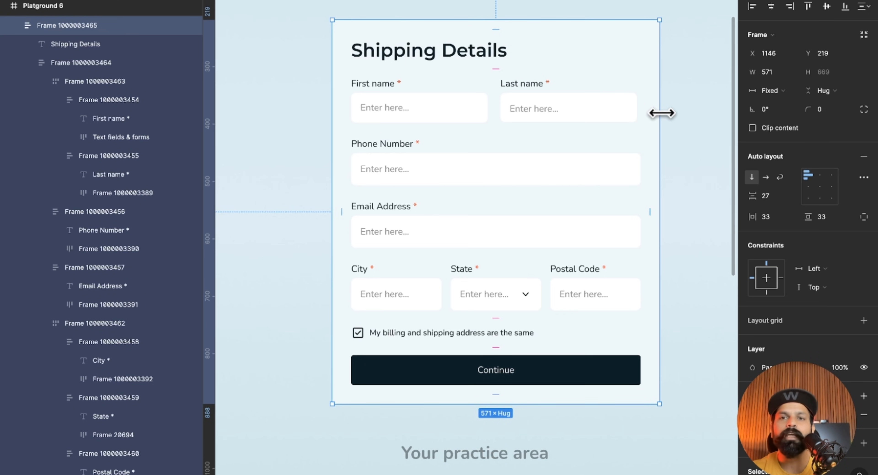
mouse_move(662, 113)
mouse_down()
mouse_move(612, 115)
mouse_move(656, 128)
mouse_up()
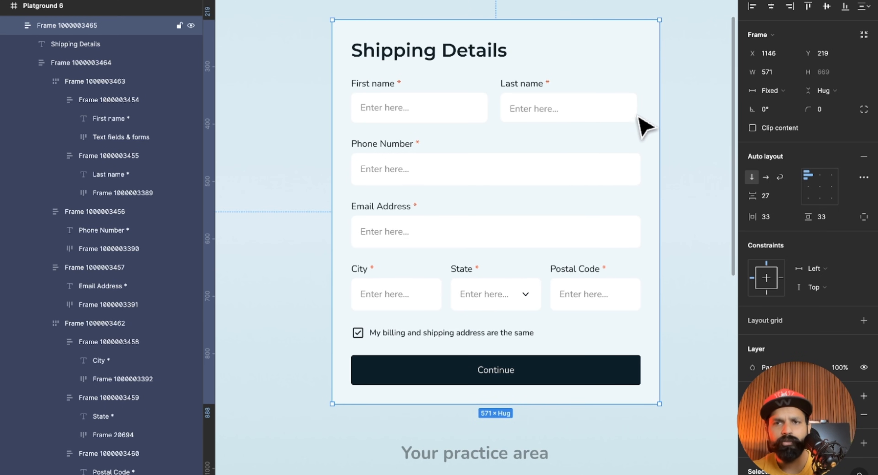
Set the width of the First name and Last name input boxes to Fill container.
click(611, 117)
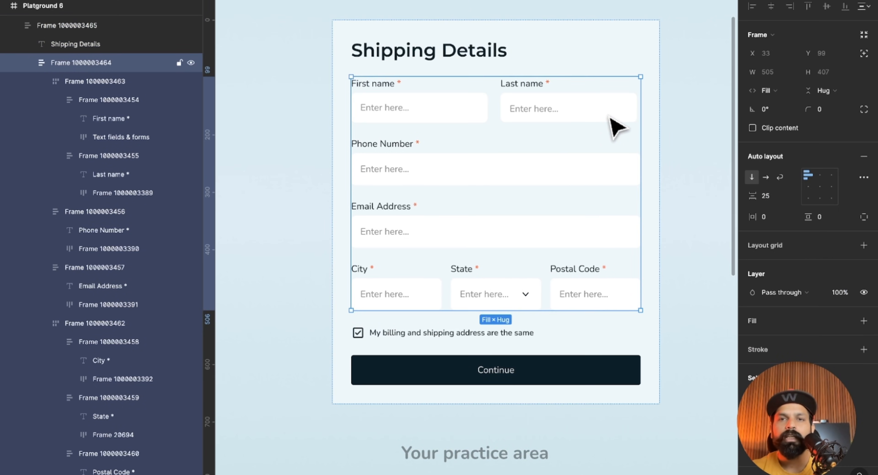
click(609, 116)
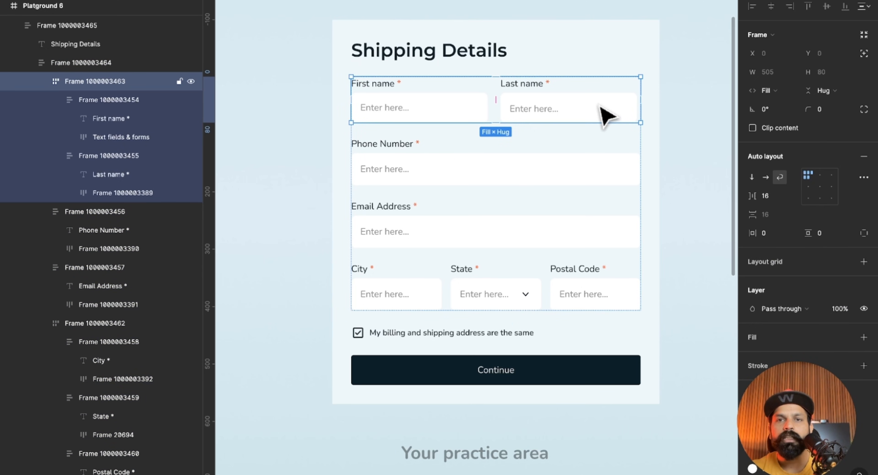
click(609, 117)
click(470, 108)
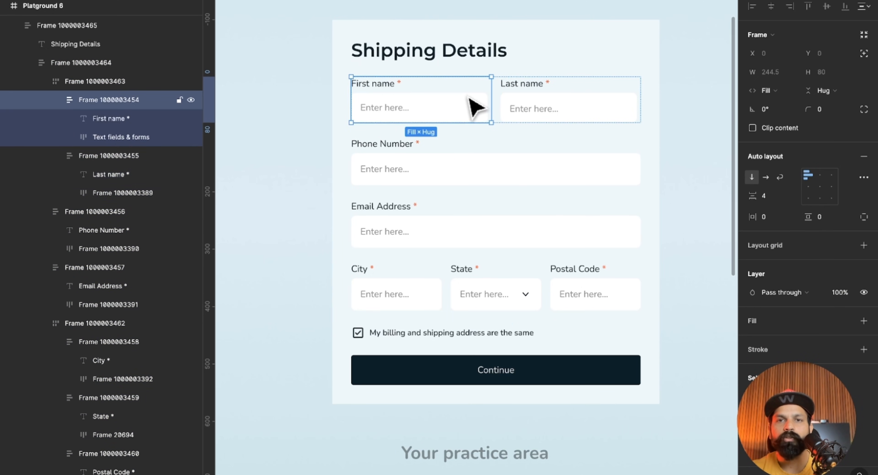
double_click(578, 119)
click(772, 90)
click(794, 104)
click(629, 243)
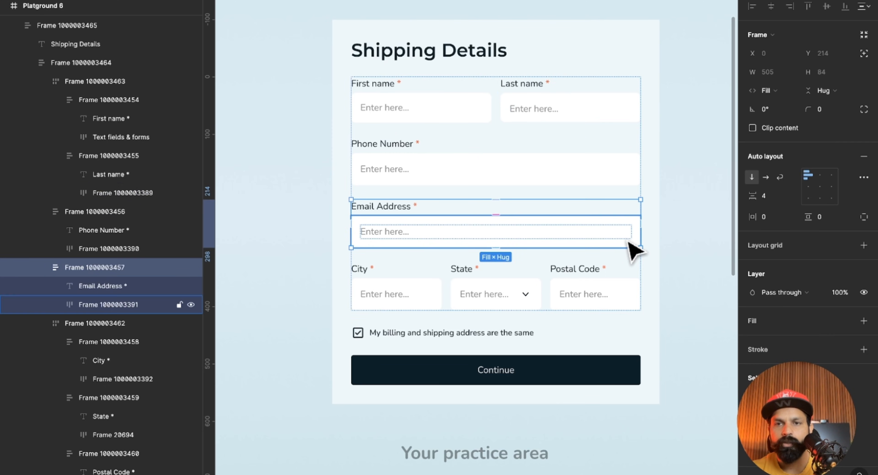
click(631, 305)
click(702, 100)
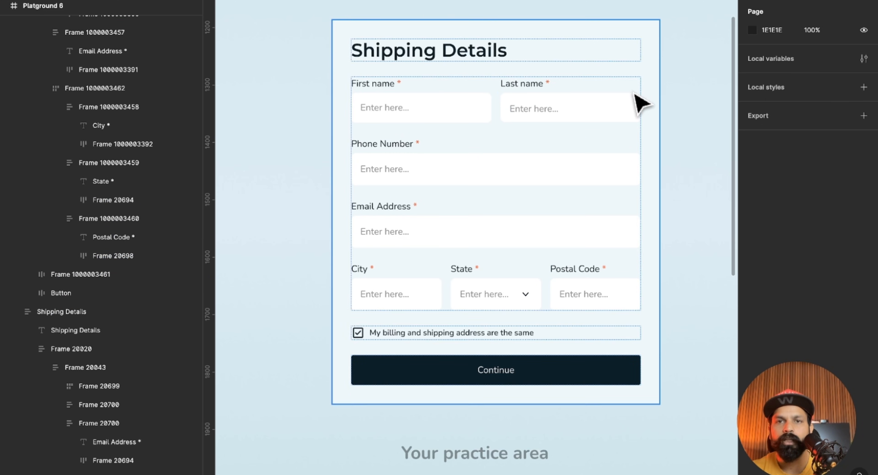
Add a minimum width of 244 to the Last name field frame.
click(640, 102)
click(626, 117)
click(620, 116)
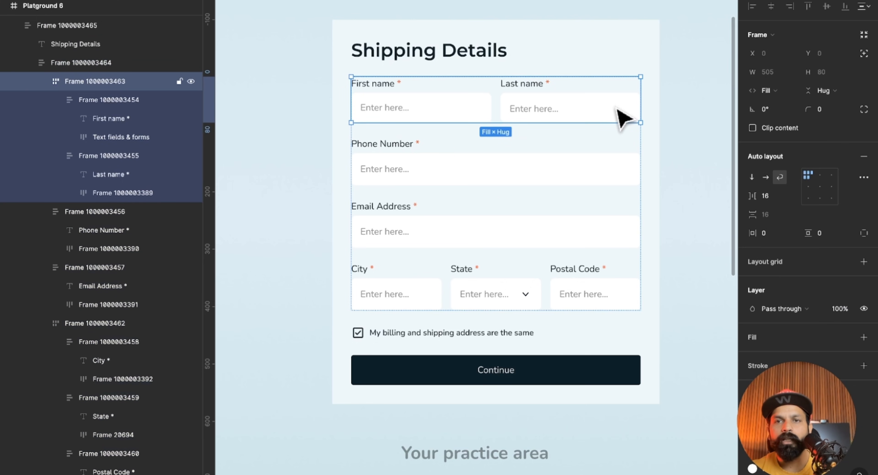
click(614, 116)
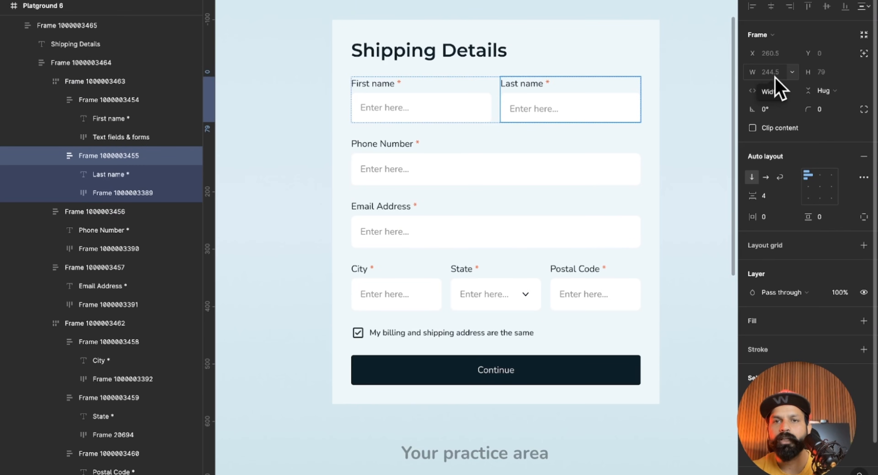
click(790, 73)
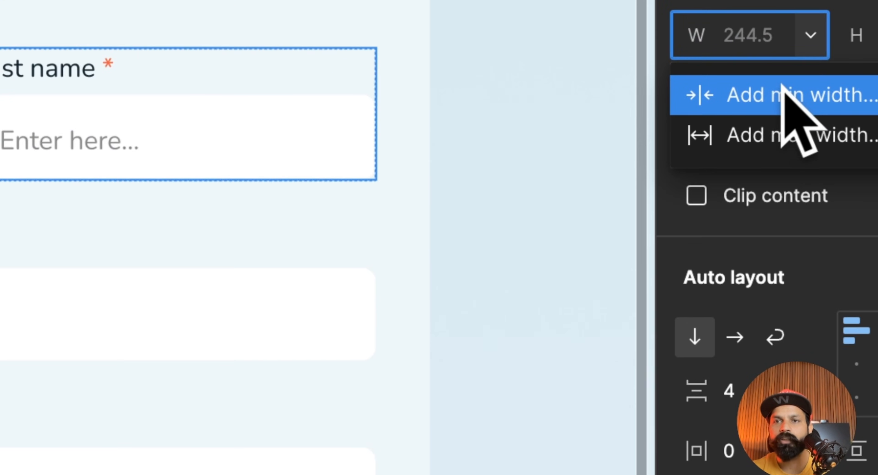
click(782, 92)
text(2)
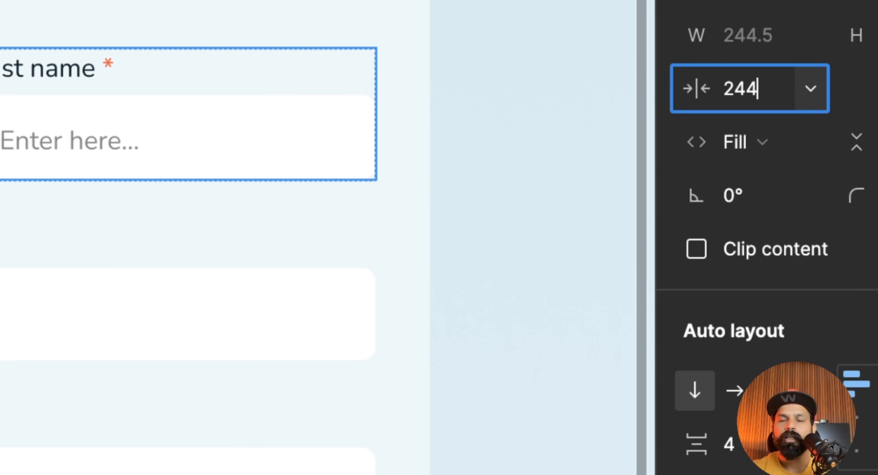
text(44)
key(Return)
scroll(592, 113, down, 5)
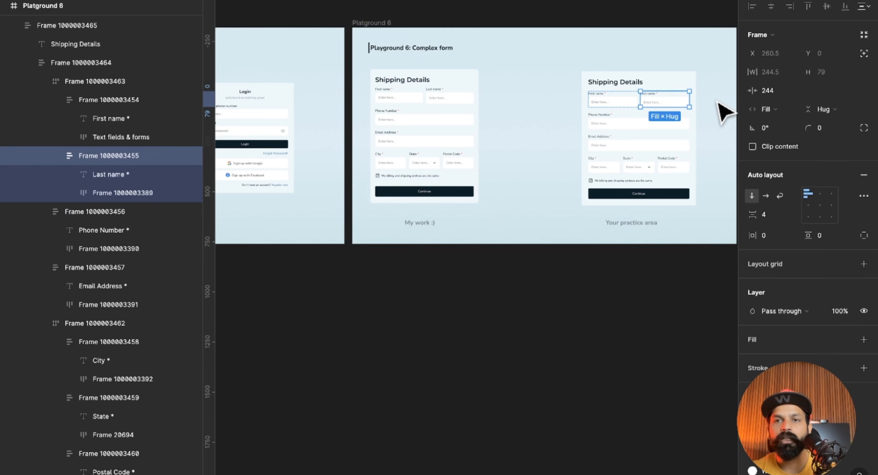
scroll(724, 112, up, 5)
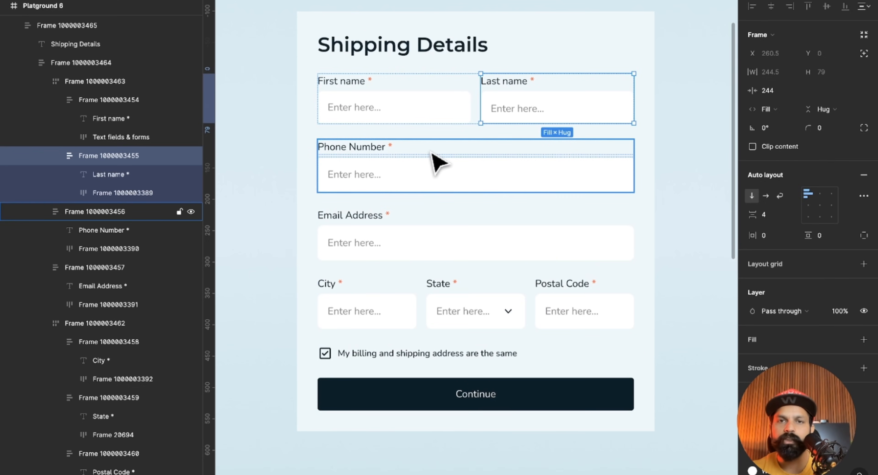
Add a minimum width of 244 to the First name field frame.
click(432, 122)
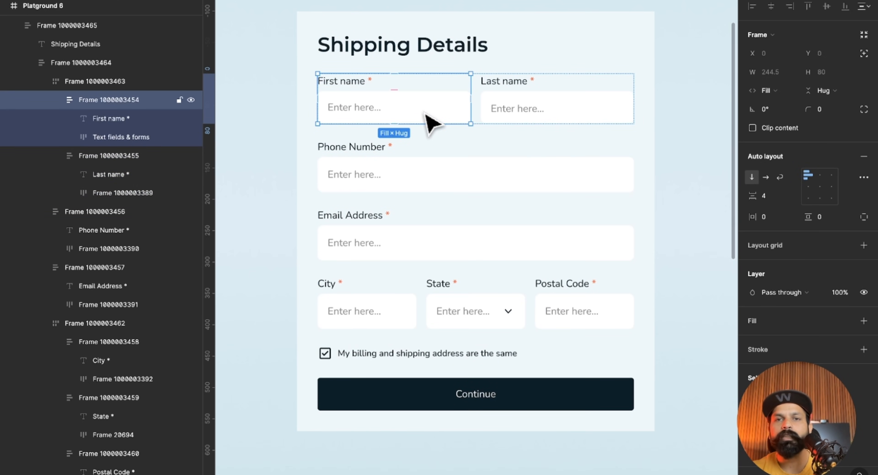
click(793, 90)
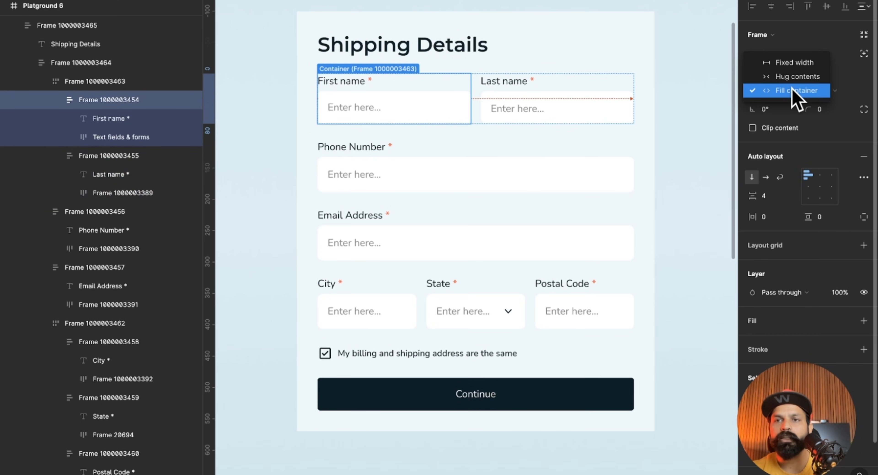
click(790, 97)
click(791, 71)
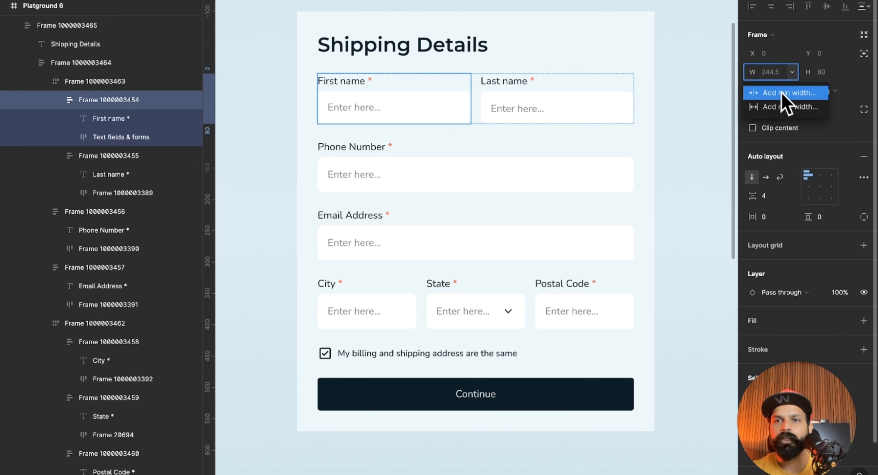
click(782, 94)
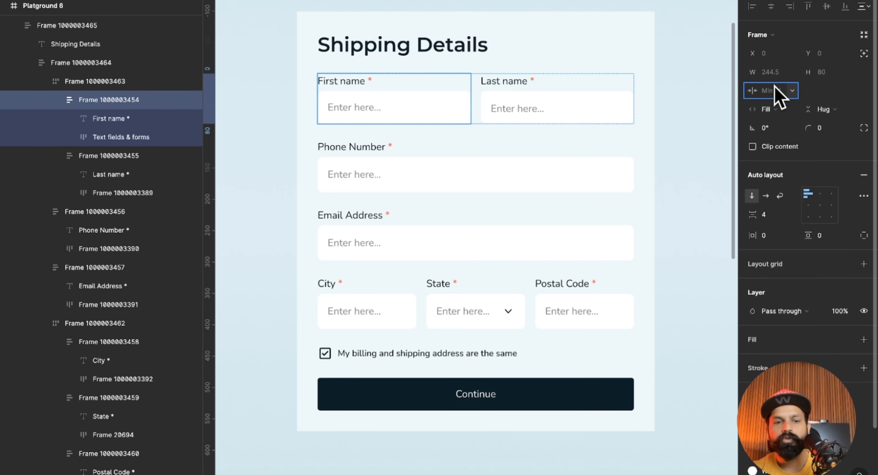
key(Return)
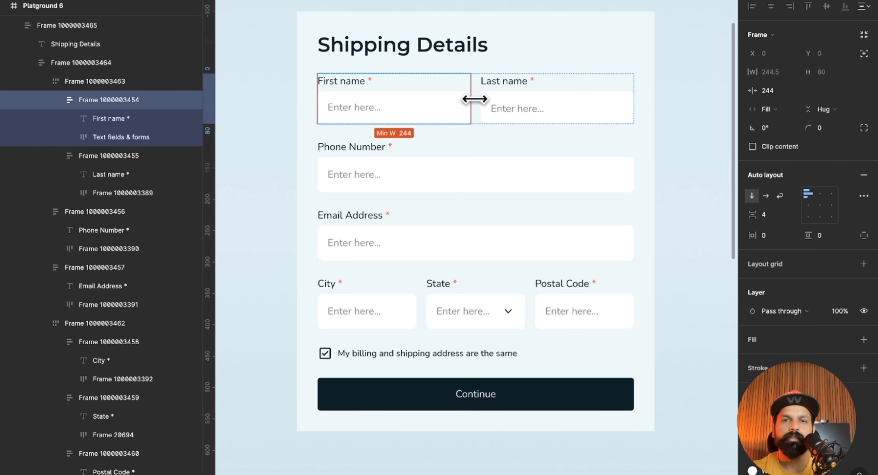
click(673, 141)
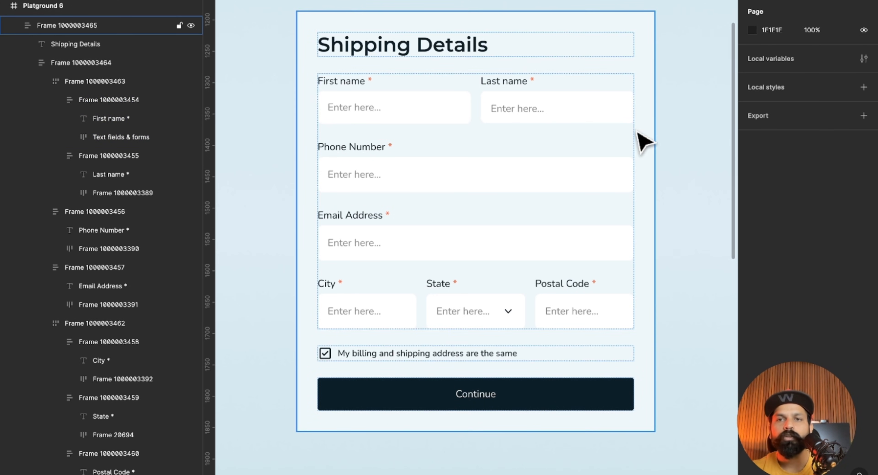
Check the wrap and spacing settings of the First name/Last name row.
click(600, 110)
click(601, 112)
click(600, 112)
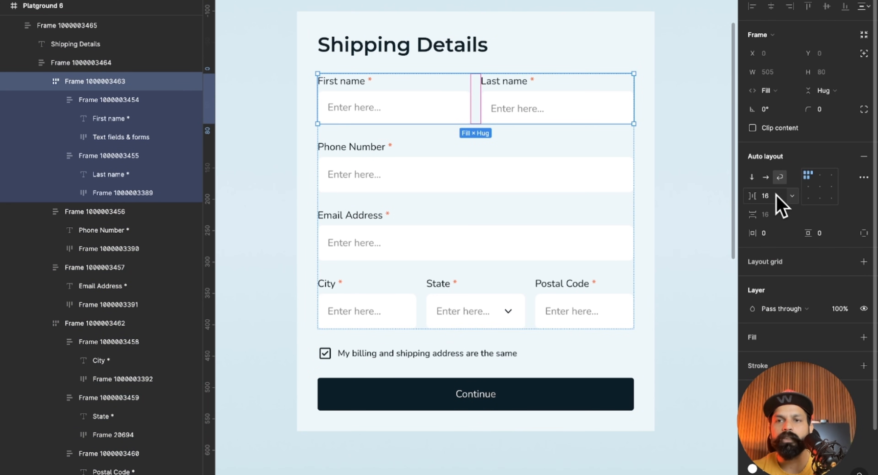
click(651, 170)
mouse_move(651, 171)
mouse_down()
mouse_move(617, 170)
mouse_move(667, 171)
mouse_move(617, 171)
mouse_move(654, 171)
mouse_up()
Add a minimum width of 157 to the Postal Code field frame.
scroll(609, 294, down, 2)
click(606, 277)
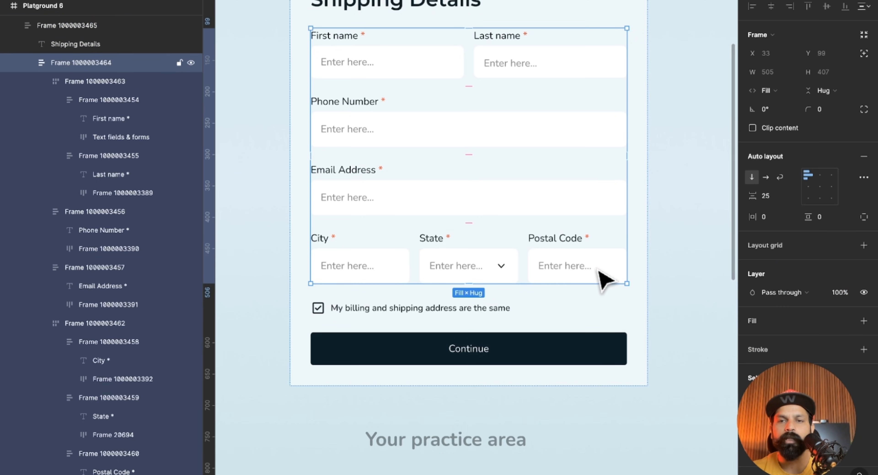
click(605, 278)
click(605, 278)
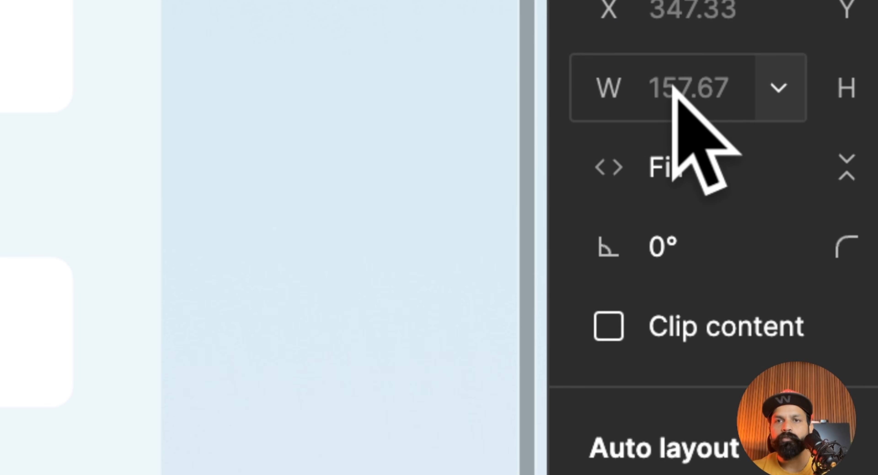
click(779, 88)
click(698, 169)
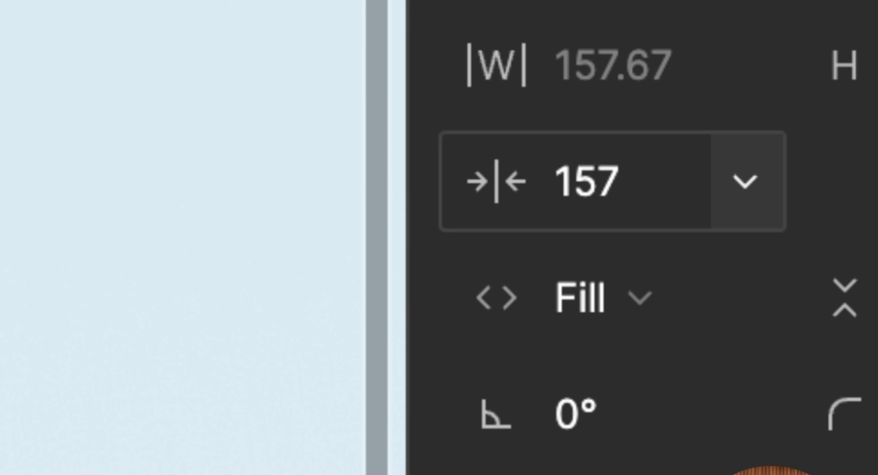
key(Return)
Add a minimum width of 157 to the City and State field frames together.
click(136, 313)
shift+click(290, 314)
click(765, 42)
click(750, 70)
text(157)
key(Return)
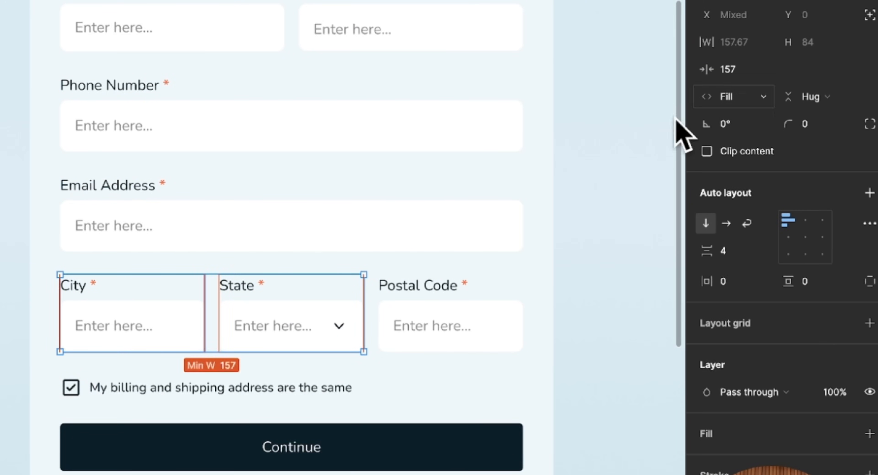
Try resizing the form's outer frame between about 561 and 573 wide to test how the City/State/Postal Code row wraps.
click(548, 158)
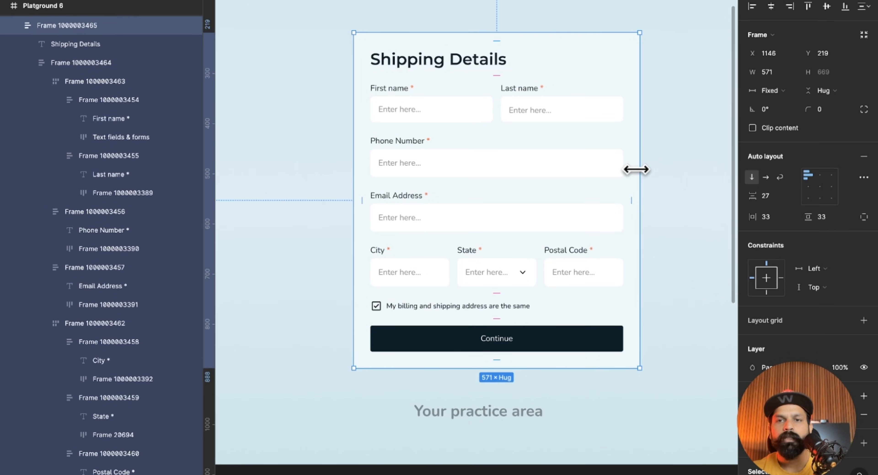
mouse_move(636, 169)
mouse_down()
mouse_move(570, 171)
mouse_move(633, 175)
mouse_move(637, 185)
mouse_up()
scroll(637, 186, down, 5)
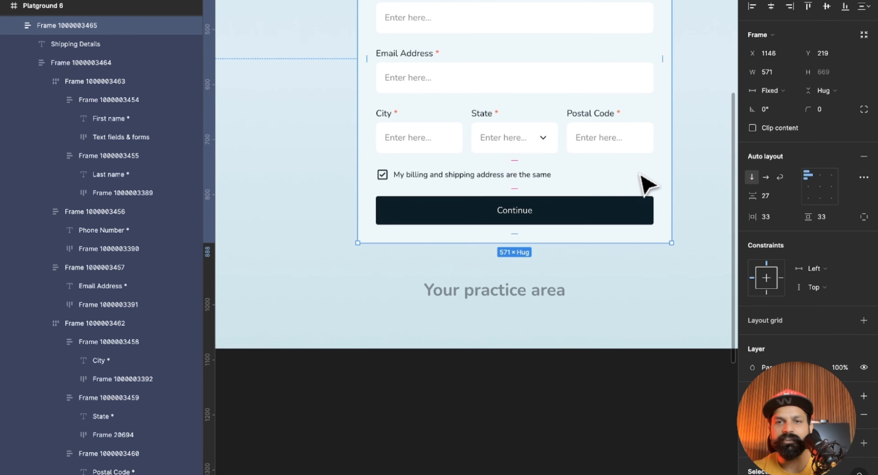
drag(669, 128, 666, 129)
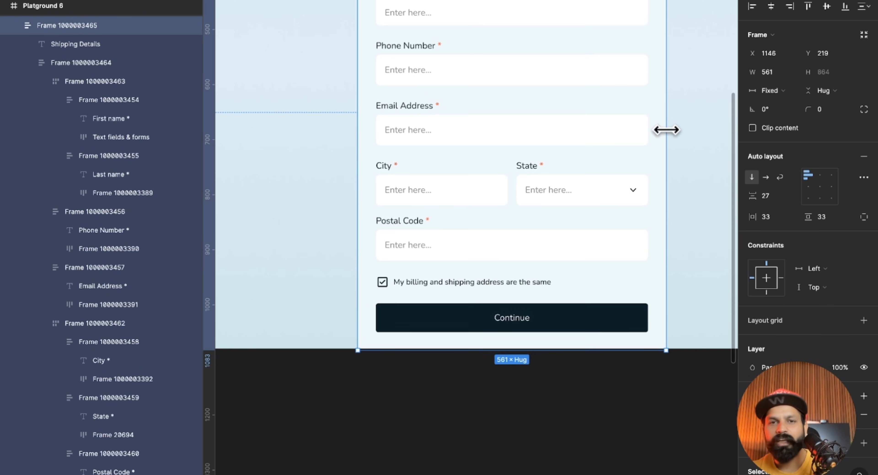
drag(666, 130, 671, 128)
mouse_move(673, 93)
mouse_down()
mouse_move(659, 92)
mouse_move(677, 93)
mouse_move(668, 94)
mouse_up()
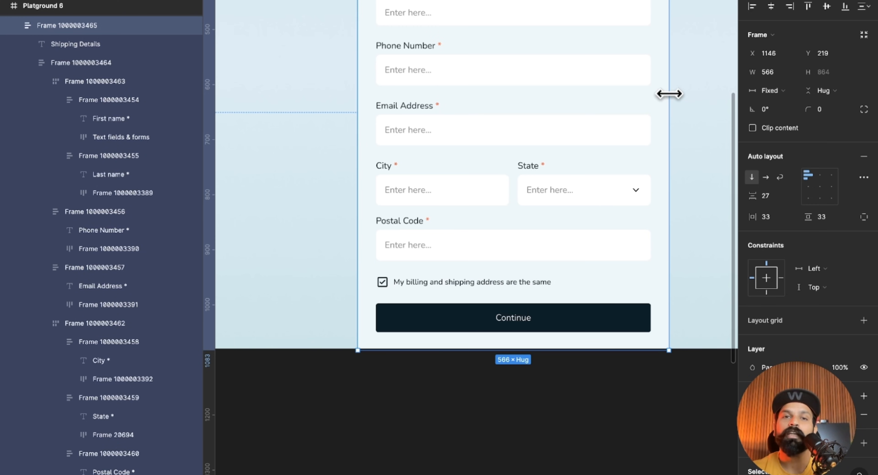
drag(670, 92, 673, 93)
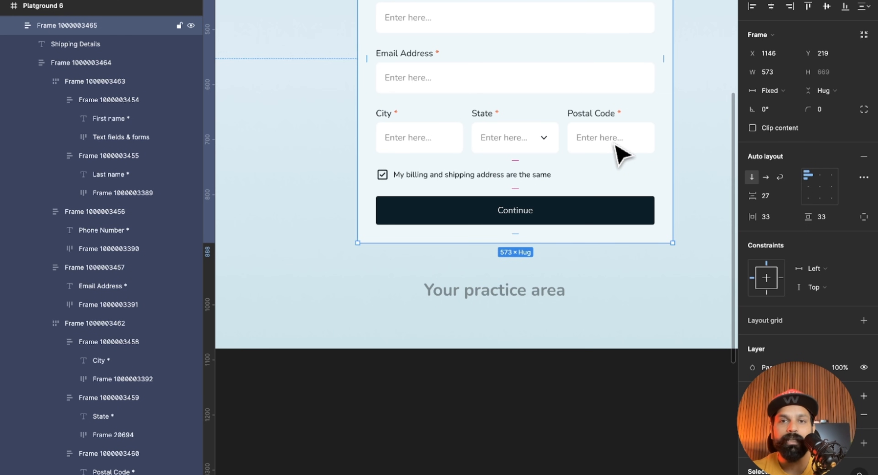
Inspect the sizing settings of the City/State/Postal Code row and its State field, and reselect the form's outer frame.
double_click(532, 146)
double_click(533, 146)
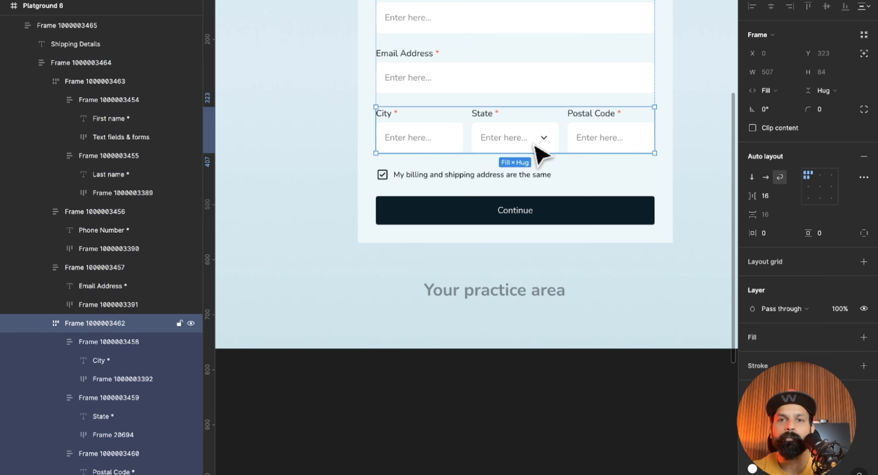
double_click(534, 147)
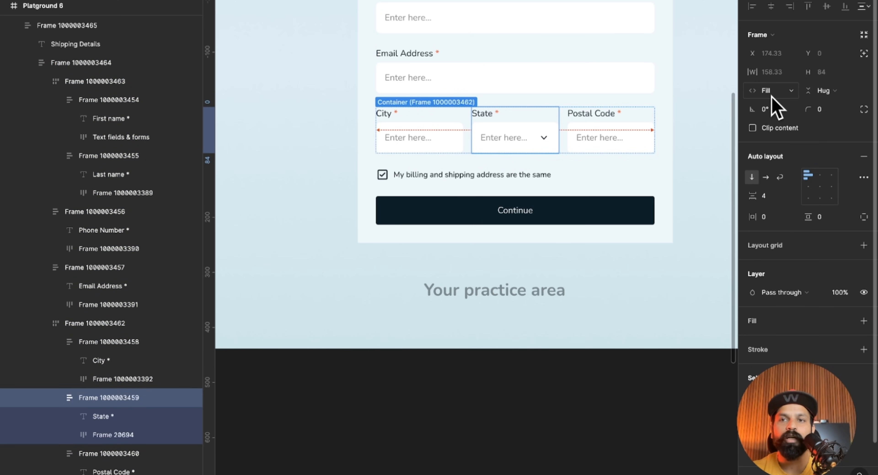
click(683, 163)
click(669, 136)
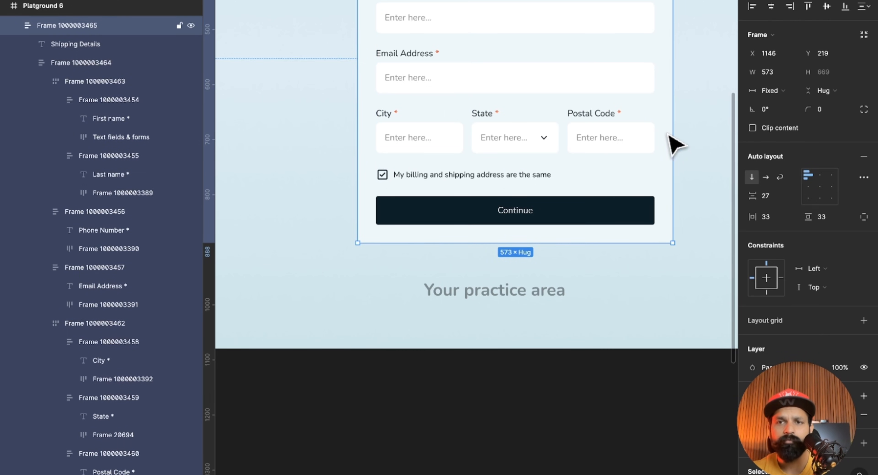
Narrow the Shipping Details form's outer frame to about 382 wide and move it up to about X 1151, Y 75.
drag(672, 119, 568, 117)
scroll(568, 116, up, 7)
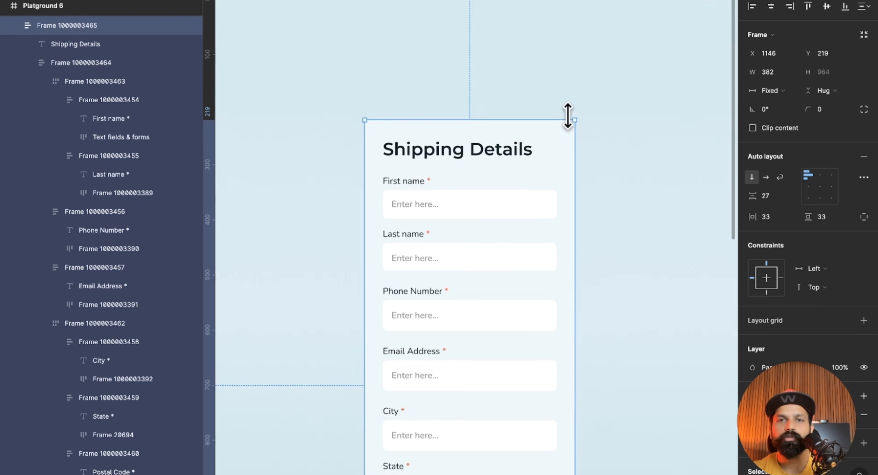
scroll(569, 120, down, 4)
drag(525, 168, 527, 88)
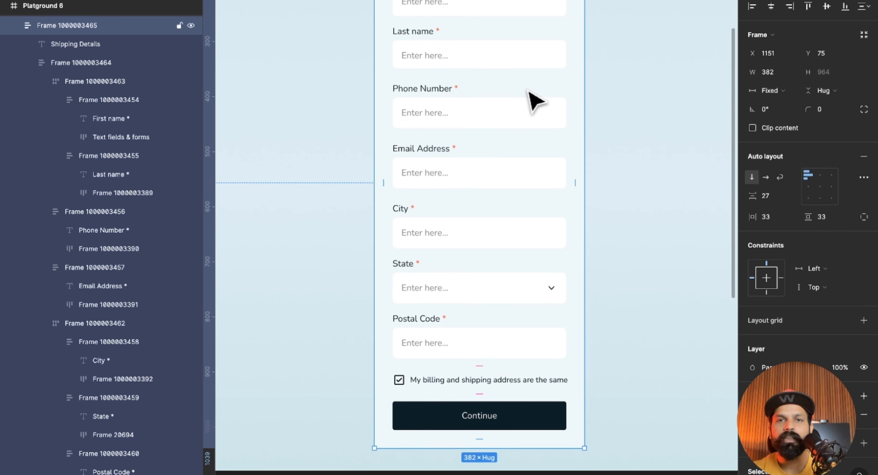
Widen the Shipping Details form's outer frame to about 555.
scroll(527, 88, down, 5)
scroll(528, 89, up, 2)
scroll(495, 197, up, 2)
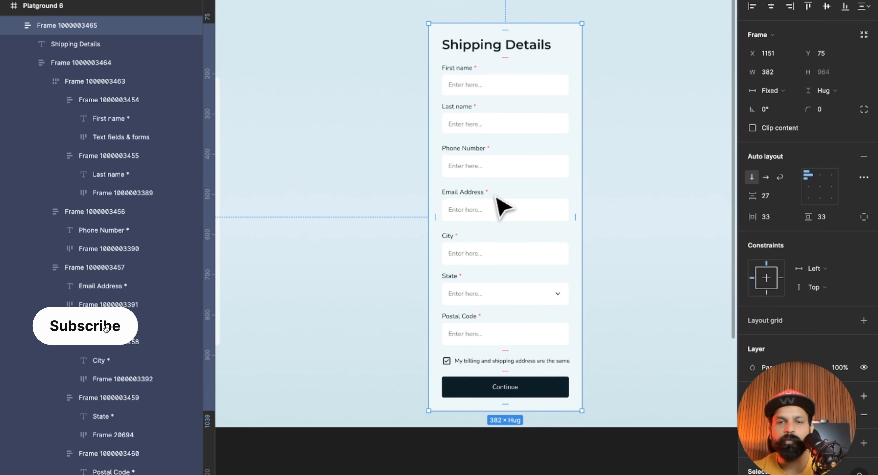
scroll(495, 196, right, 3)
drag(513, 171, 581, 188)
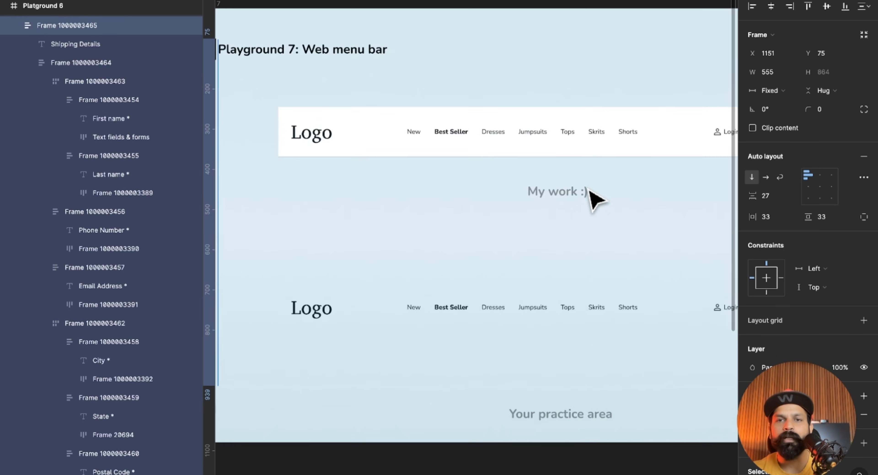
Examine the Playground 7 web menu bar and how its practice copy divides into logo, category links and account links.
scroll(596, 201, down, 2)
scroll(596, 202, up, 2)
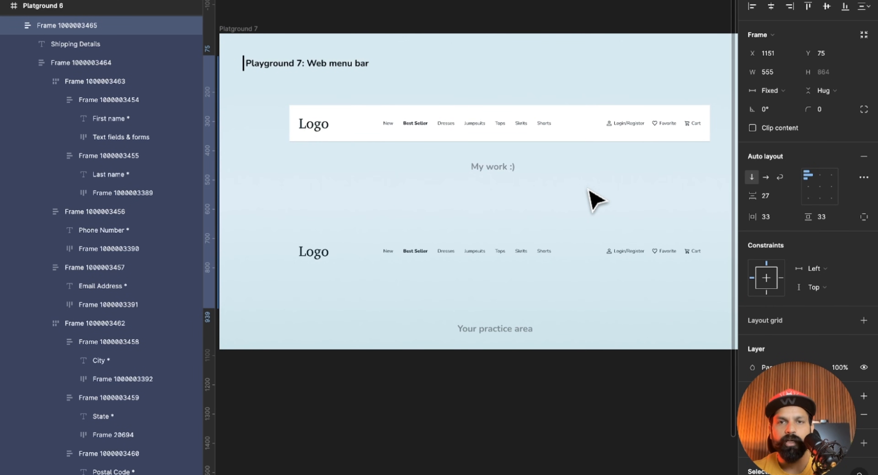
scroll(596, 202, down, 2)
scroll(597, 201, up, 3)
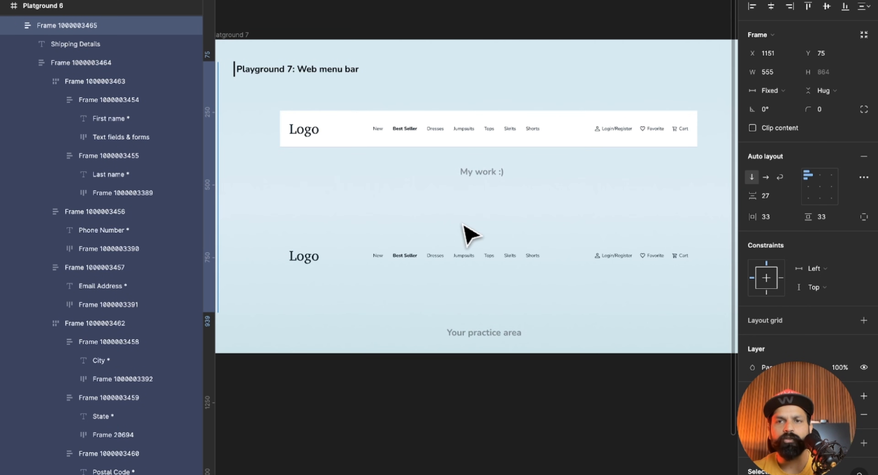
scroll(444, 271, down, 2)
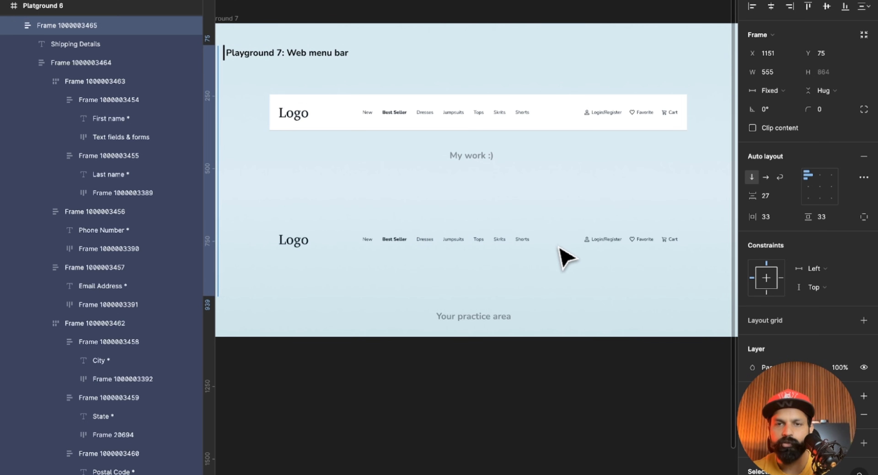
drag(691, 247, 582, 264)
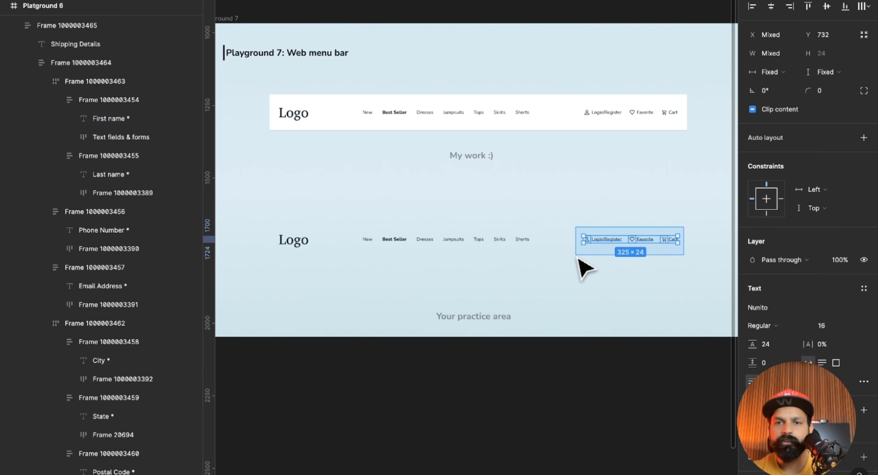
click(593, 278)
drag(350, 237, 538, 265)
click(274, 251)
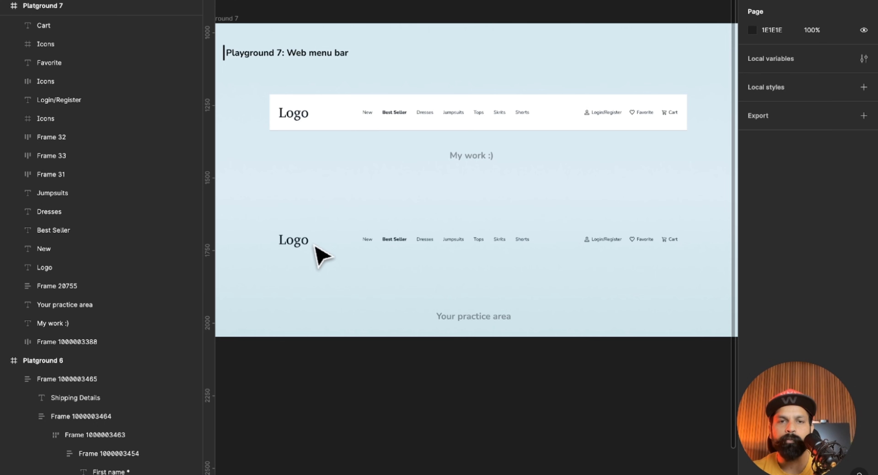
Wrap the practice menu bar's category links, New through Shorts, in one horizontal auto layout frame.
drag(356, 226, 554, 273)
key(shift+a)
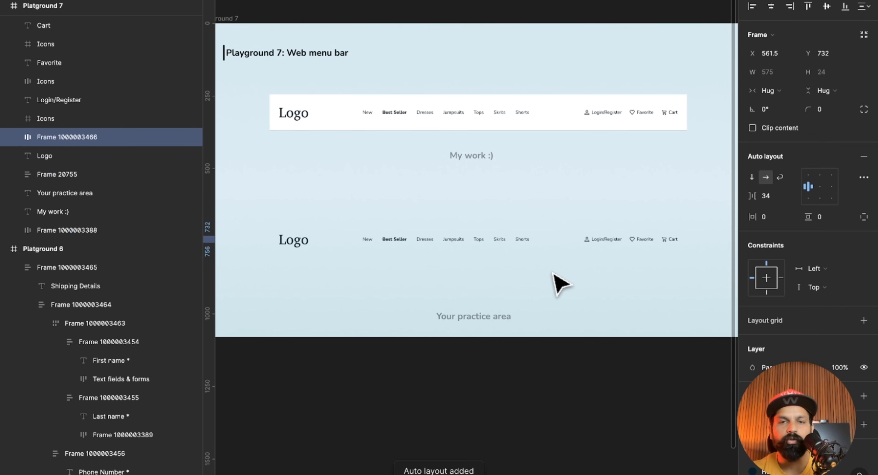
Wrap each icon and label pair, Login/Register, Favorite and Cart, in its own auto layout frame.
scroll(635, 253, up, 5)
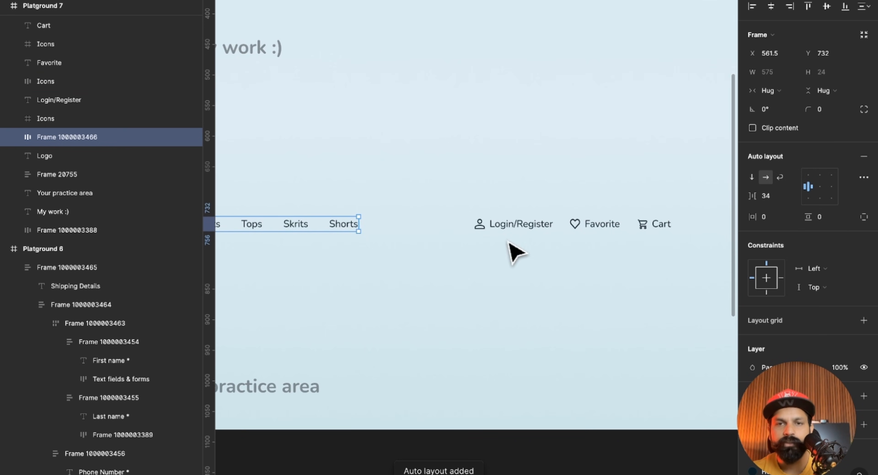
click(479, 227)
shift+click(504, 227)
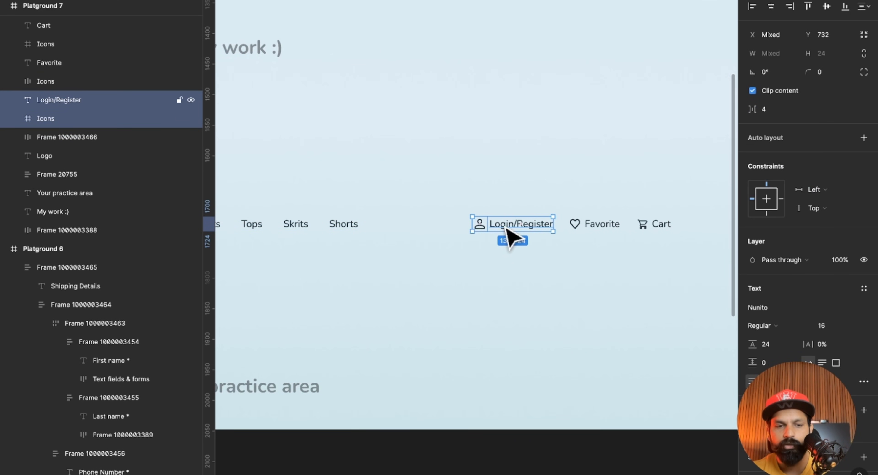
key(shift+a)
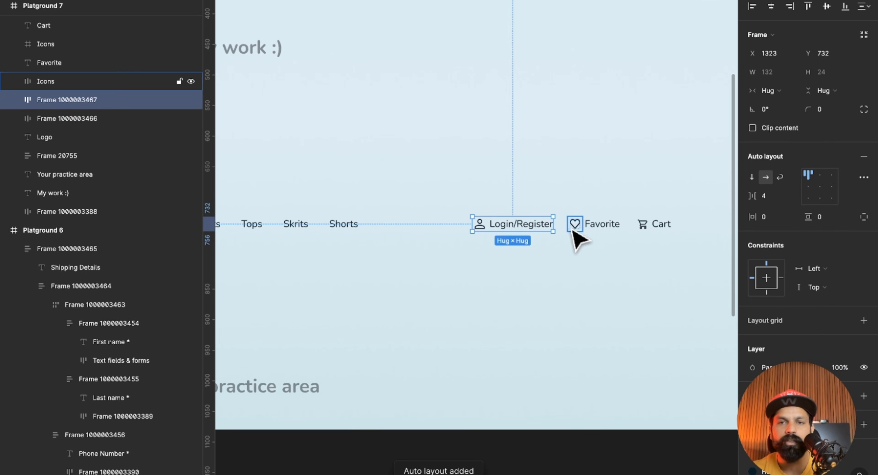
click(573, 224)
shift+click(599, 228)
key(shift+a)
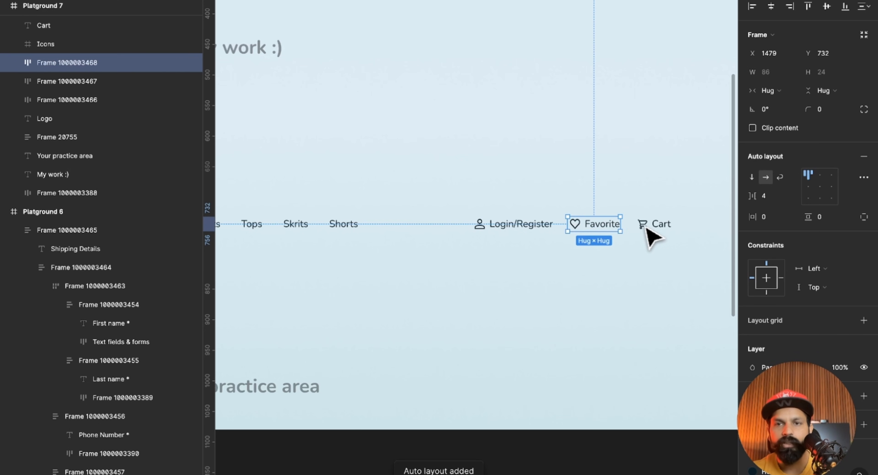
click(643, 226)
shift+click(664, 228)
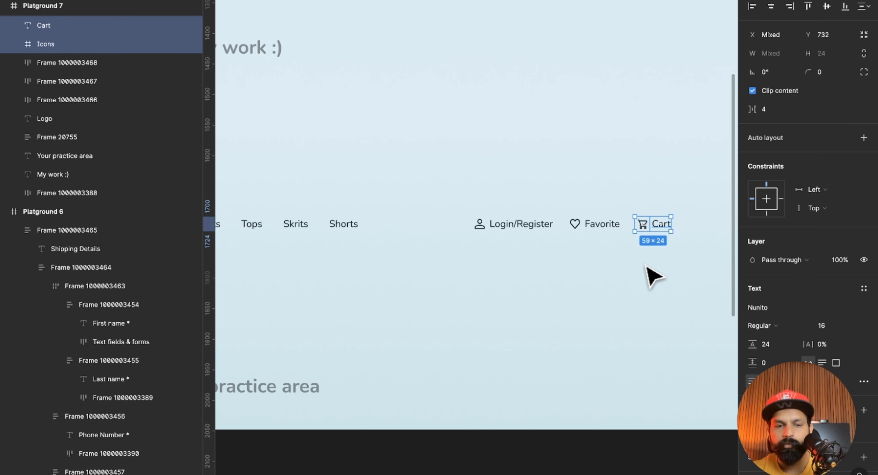
key(shift+a)
Group the Login/Register, Favorite and Cart frames of the practice menu bar into one horizontal auto layout frame.
scroll(652, 276, down, 5)
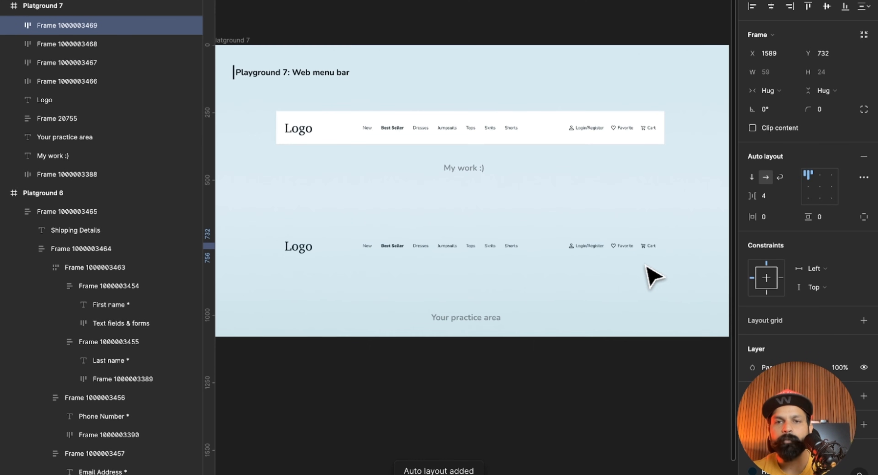
scroll(647, 275, left, 2)
drag(578, 223, 705, 269)
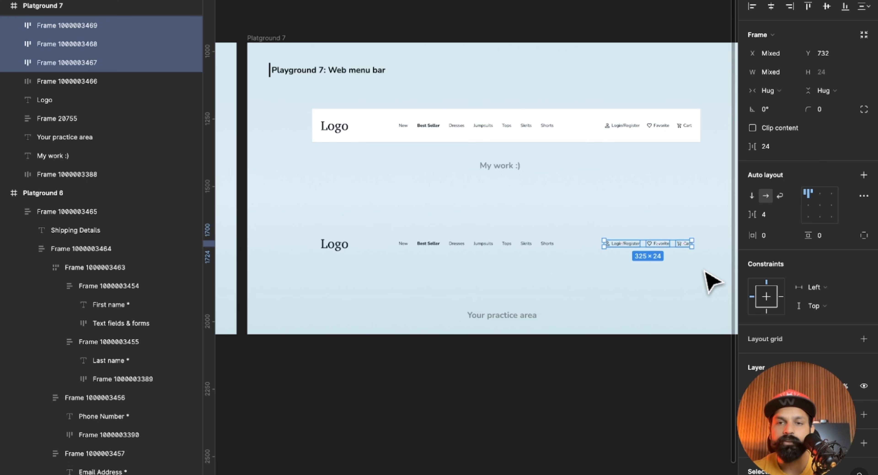
key(shift+a)
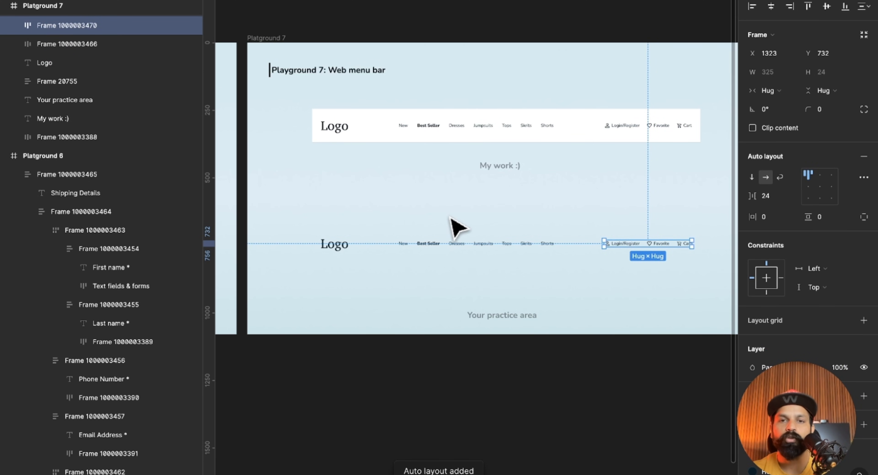
Wrap the logo, category links frame and account links frame of the practice menu bar in one horizontal auto layout frame.
click(455, 242)
click(634, 241)
click(506, 243)
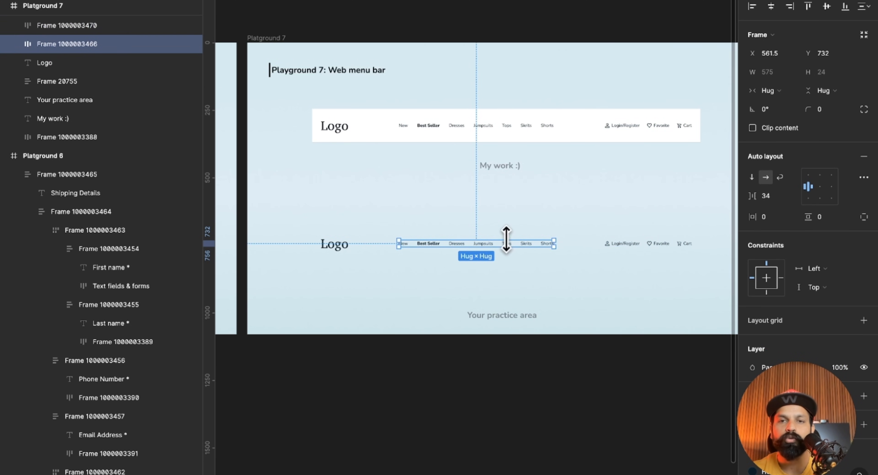
click(334, 252)
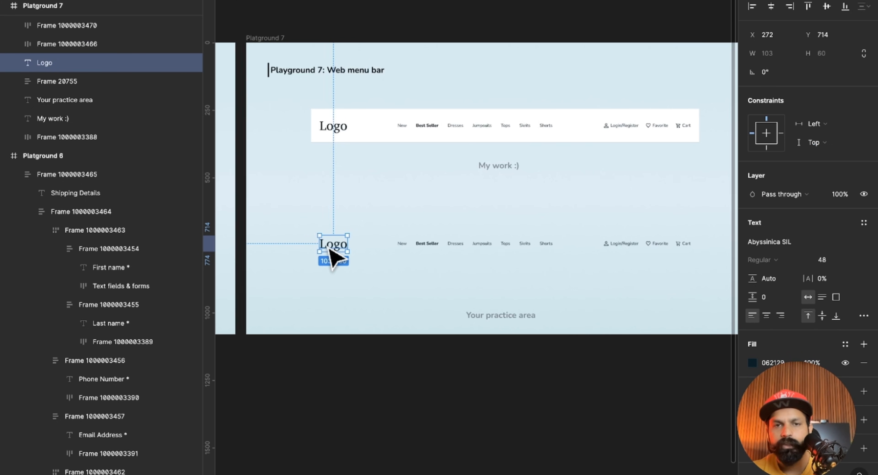
scroll(333, 254, right, 1)
shift+click(402, 244)
shift+click(586, 231)
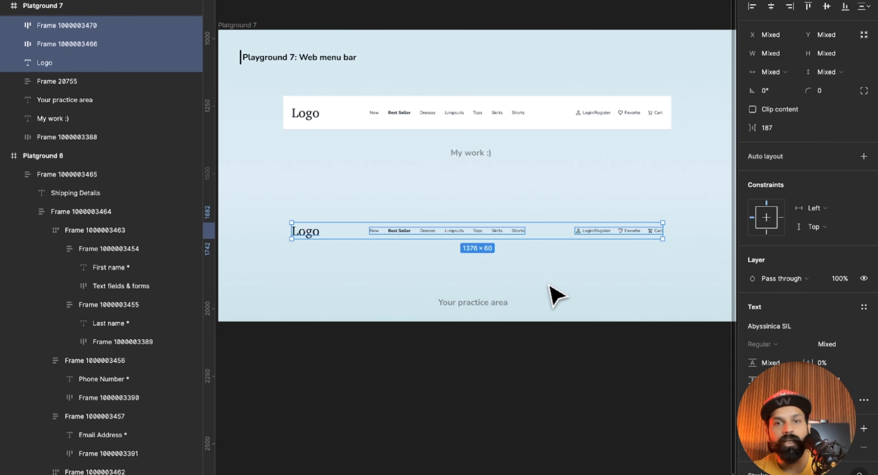
key(shift+a)
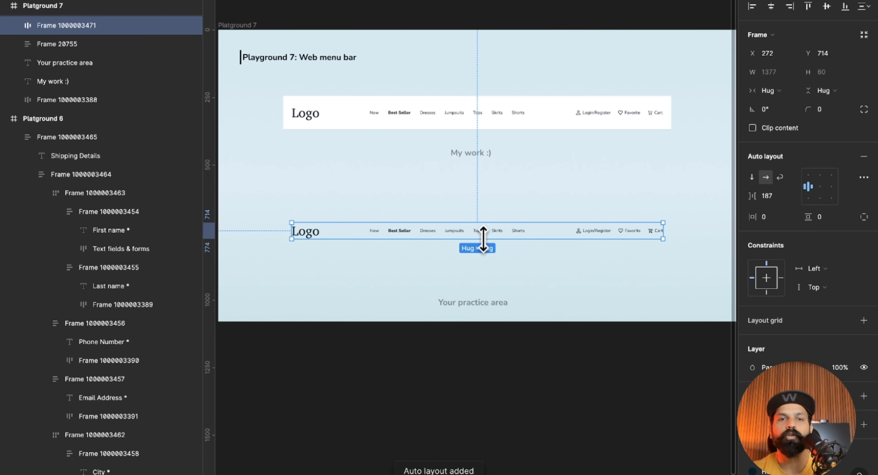
Examine the practice menu bar's nested frames: the category links, the account links and each icon and label pair.
double_click(513, 232)
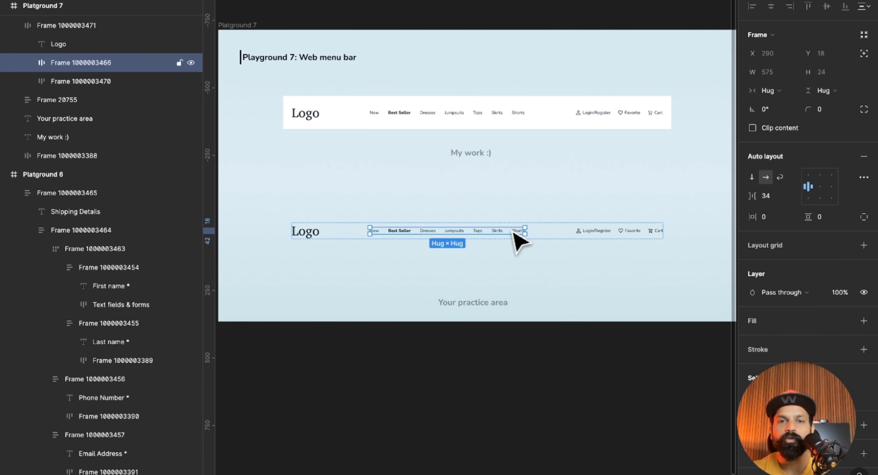
click(601, 233)
scroll(605, 238, up, 5)
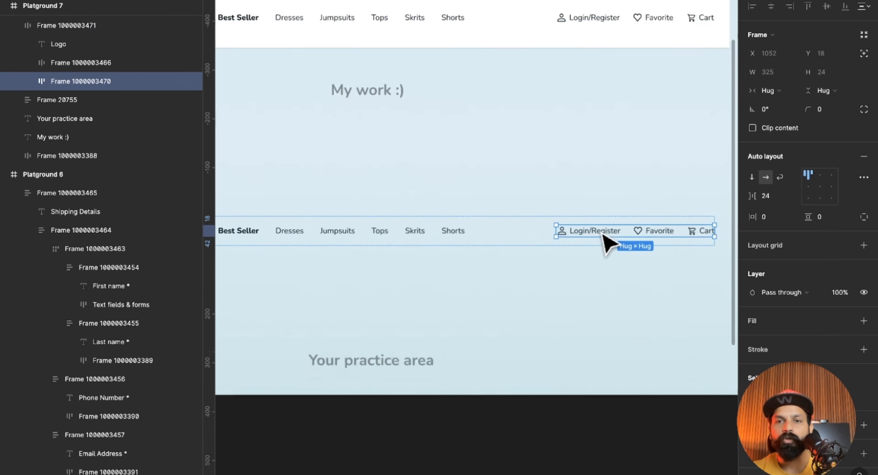
click(534, 239)
click(576, 243)
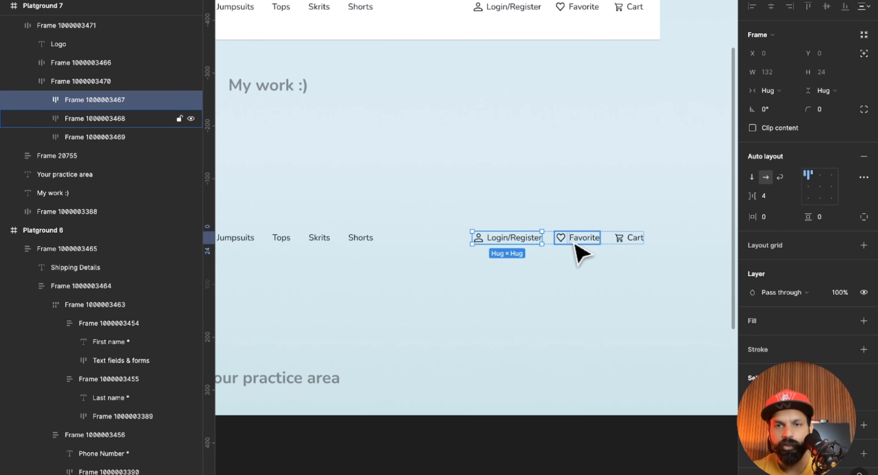
click(622, 242)
click(607, 289)
scroll(610, 292, down, 5)
Give the practice menu bar frame a white FFFFFF fill and 33 padding on all sides.
click(522, 256)
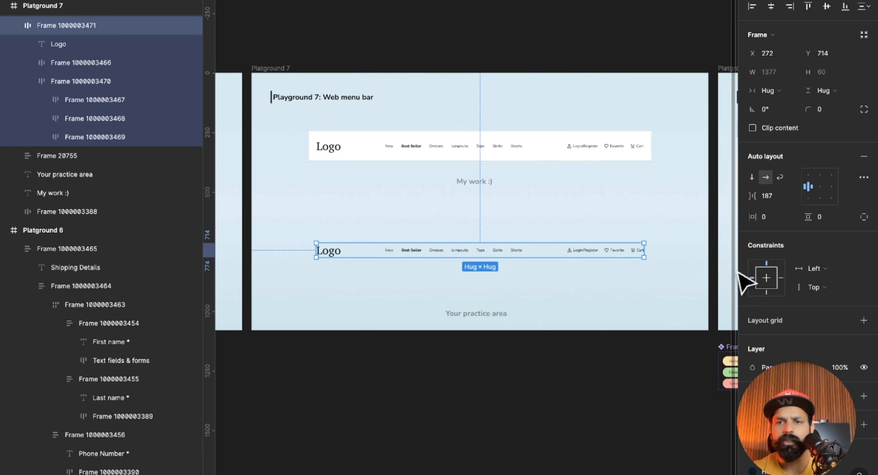
scroll(768, 299, down, 3)
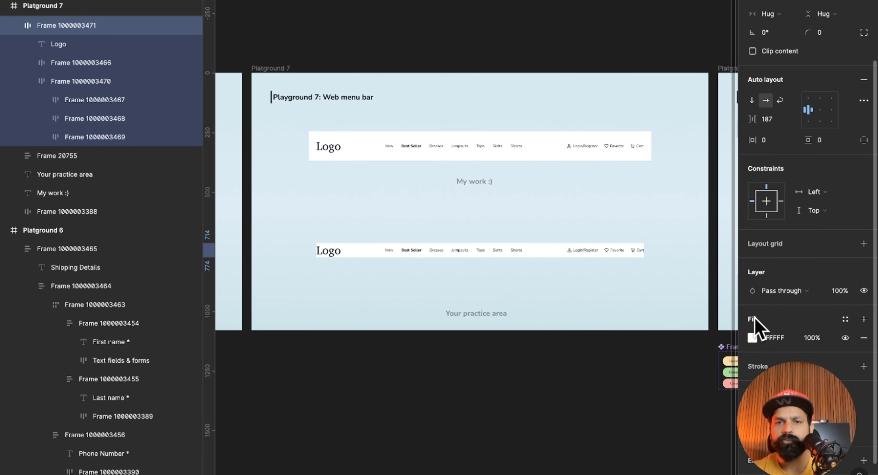
scroll(793, 241, up, 3)
click(770, 217)
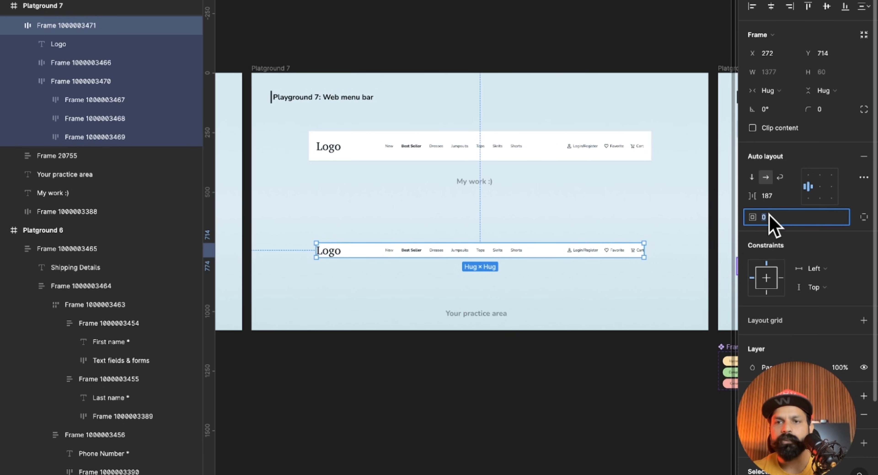
drag(757, 217, 796, 224)
click(507, 337)
scroll(533, 281, up, 3)
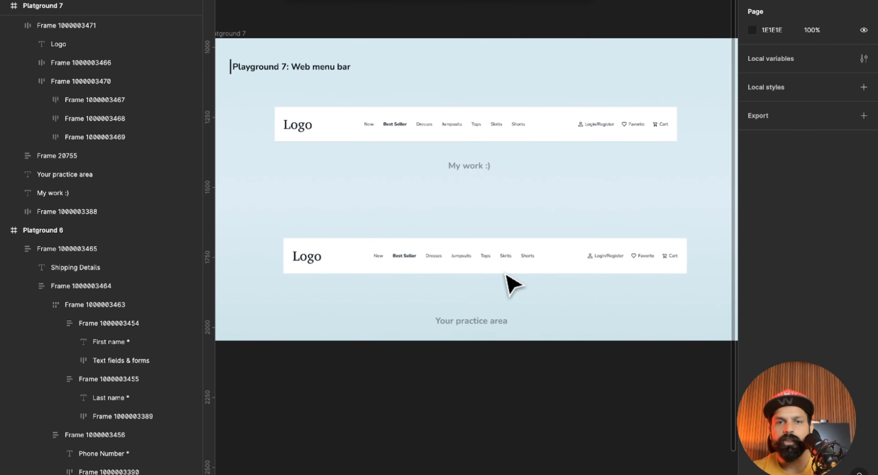
Try narrowing the practice menu bar with its fixed spacing and undo the resize.
click(563, 246)
drag(682, 232, 631, 230)
key(super+z)
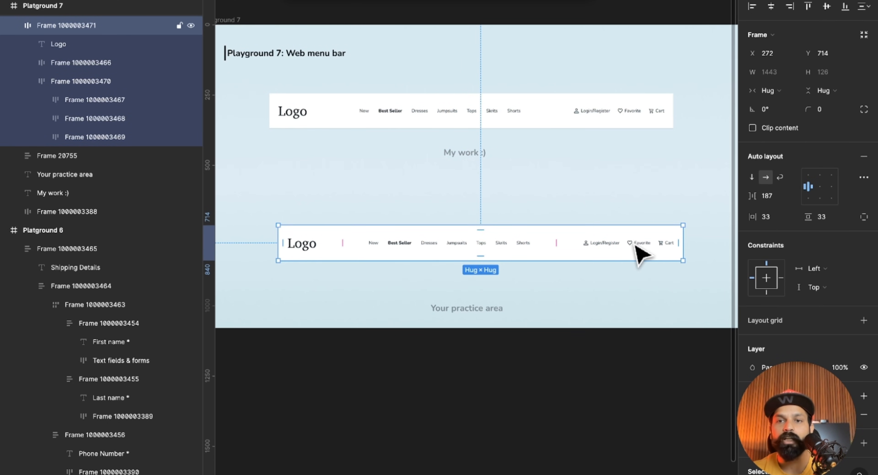
double_click(635, 245)
click(609, 298)
Set the spacing between the practice menu bar's logo, category links and account links to Auto.
click(554, 255)
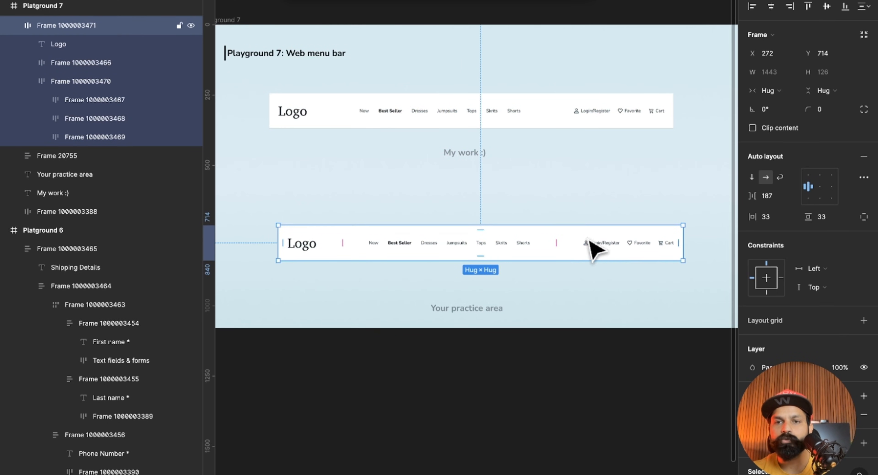
click(794, 201)
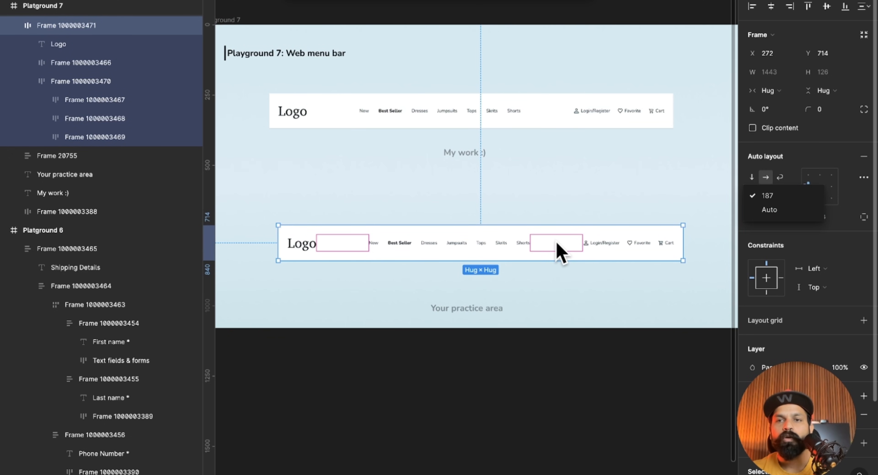
click(786, 206)
click(611, 284)
Test the practice menu bar's response to a different width and undo the resize.
click(669, 243)
drag(674, 232, 621, 278)
key(super+z)
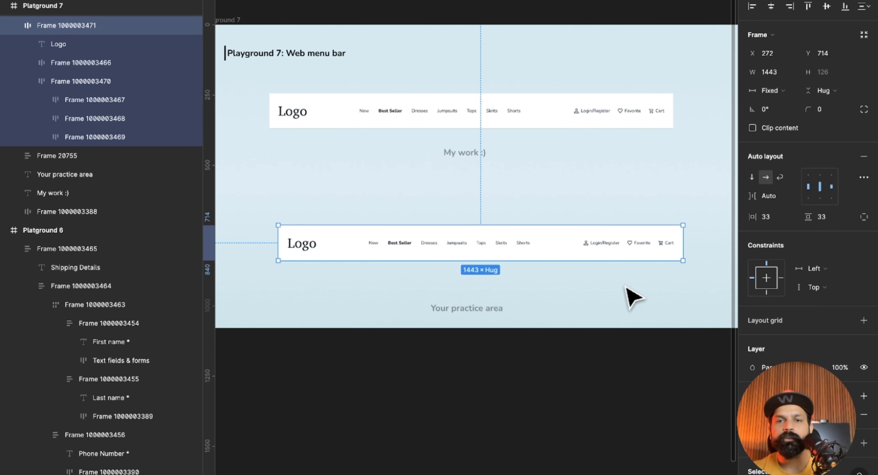
Shift the Phone column back and forth in the Playground 8 data table, ending between Date of birth and Status.
scroll(627, 288, down, 3)
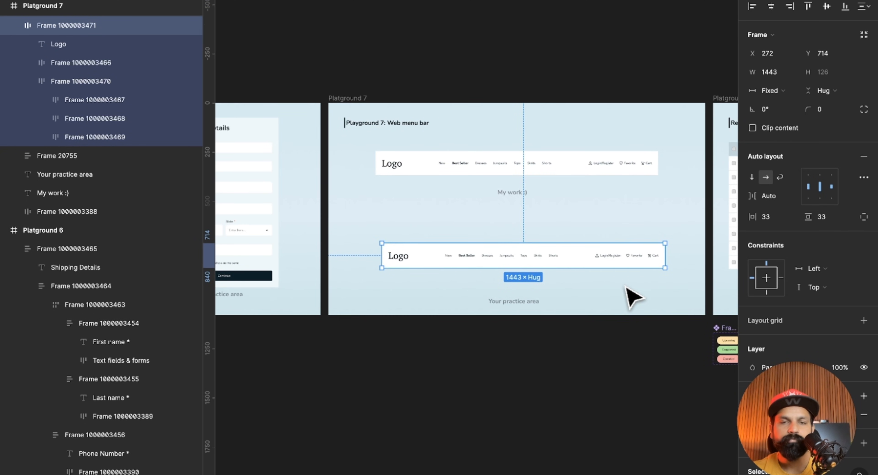
scroll(627, 295, right, 10)
scroll(495, 256, up, 3)
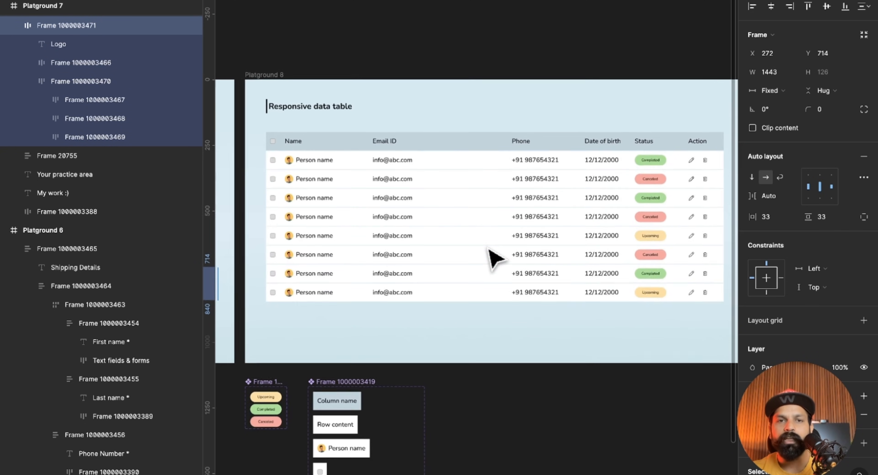
click(404, 243)
click(539, 245)
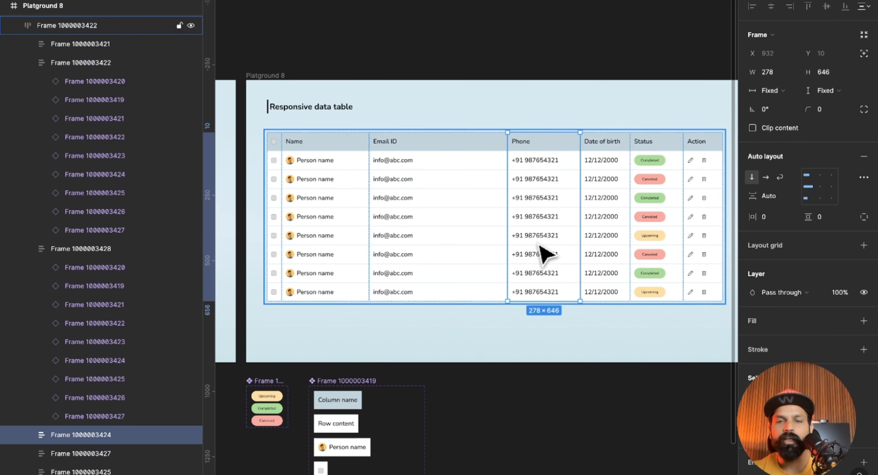
key(Left)
key(Left)
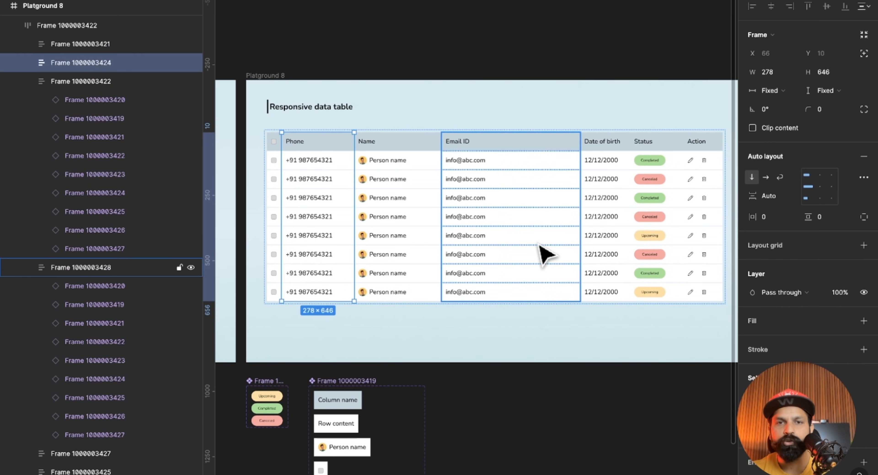
key(Right)
key(Right)
key(Right)
key(Left)
key(Left)
key(Left)
key(Right)
key(Right)
key(Right)
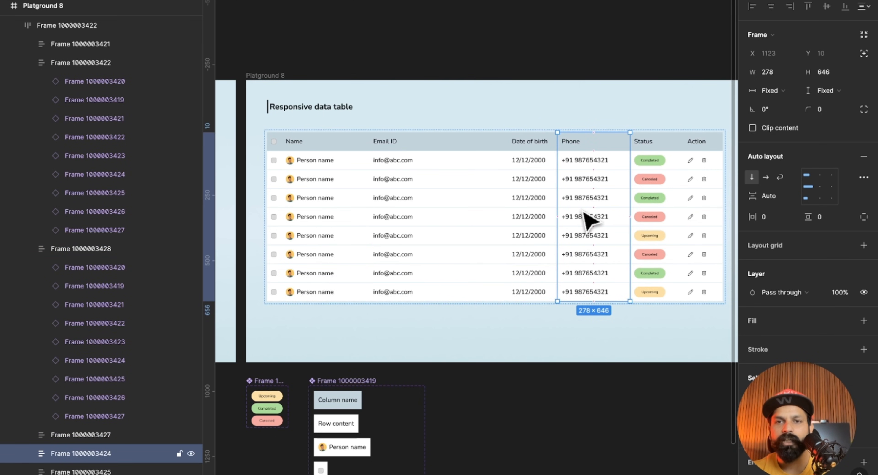
Try duplicating the data table's Date of birth column and undo the duplicate.
click(552, 197)
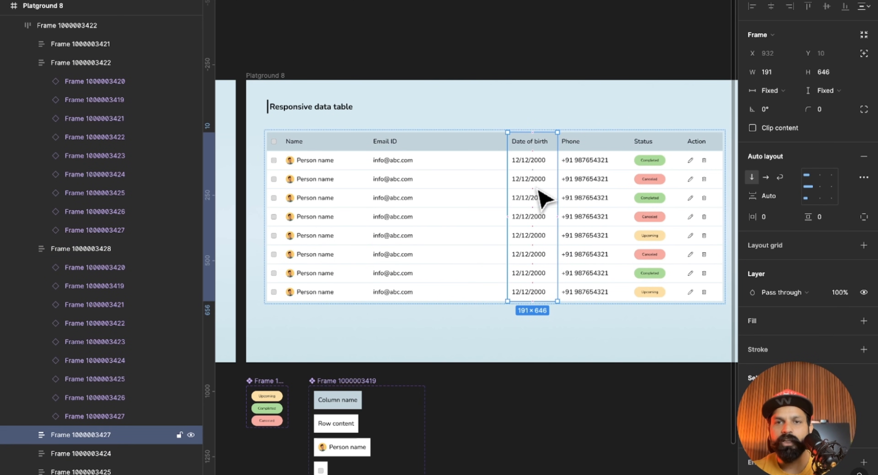
key(ctrl+d)
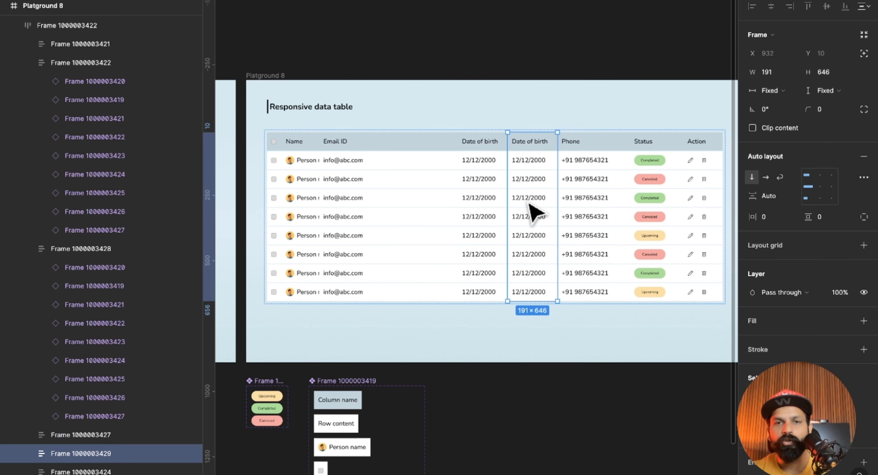
key(ctrl+z)
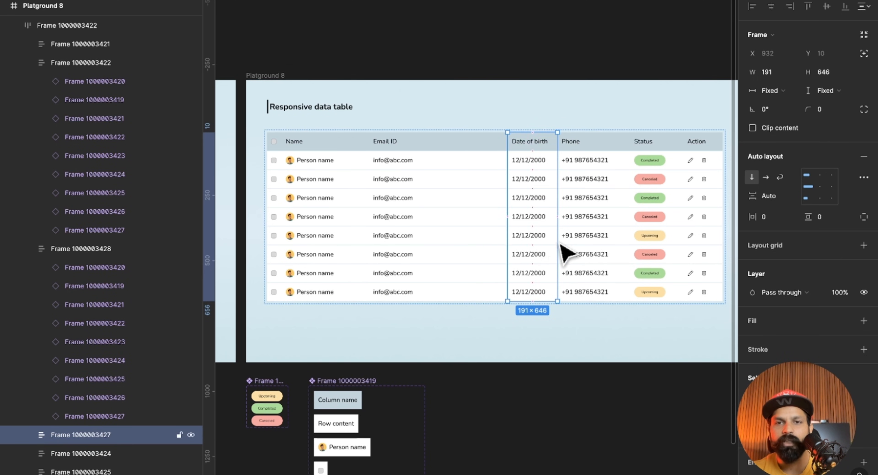
Try resizing the data table's Name, Email ID and Phone columns by their edges.
click(409, 204)
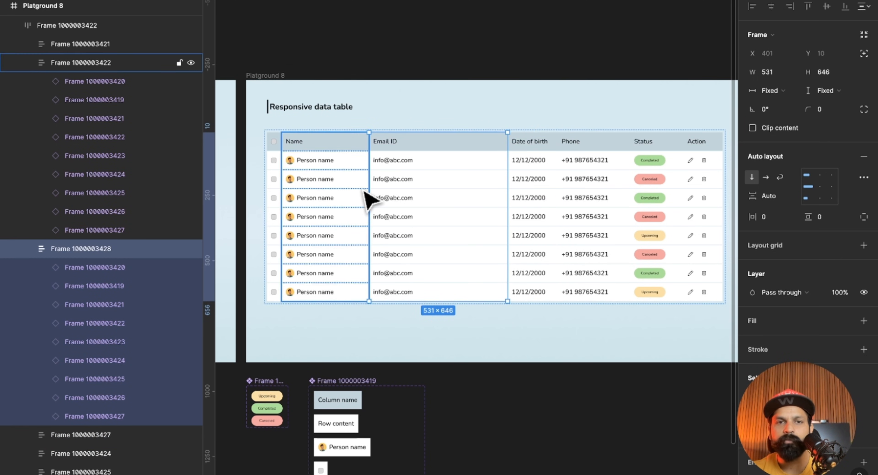
click(329, 204)
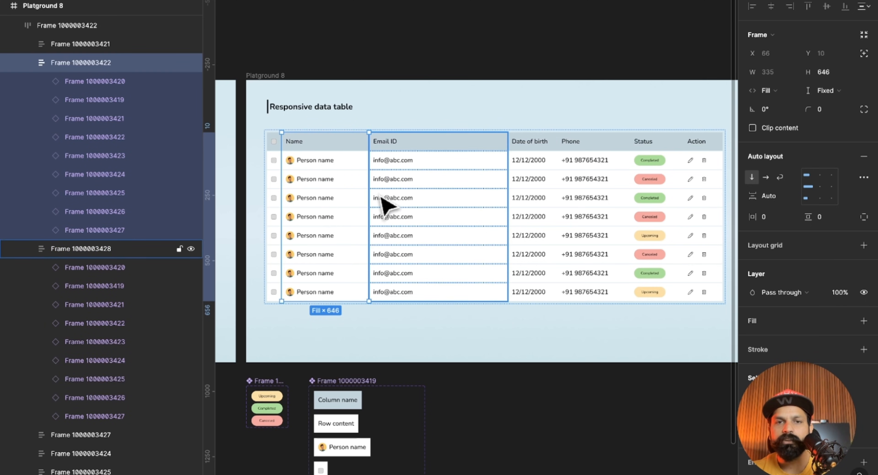
mouse_move(370, 193)
mouse_down()
mouse_move(396, 192)
mouse_move(373, 192)
mouse_up()
click(441, 198)
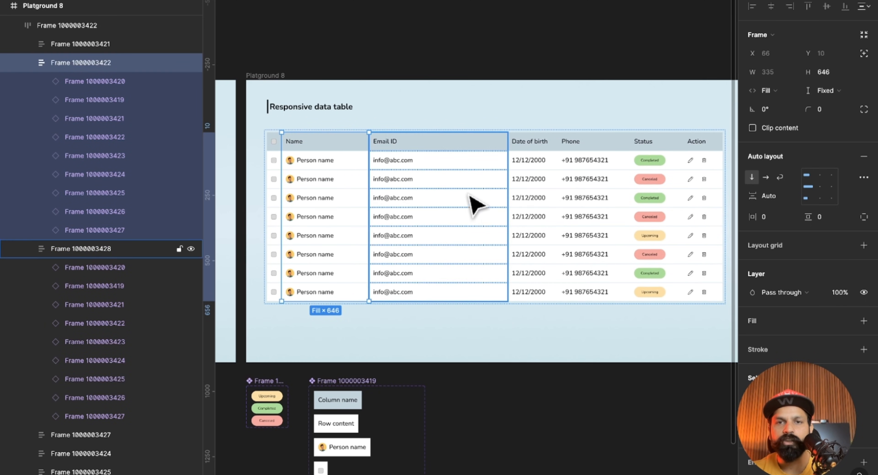
drag(511, 190, 491, 190)
click(579, 199)
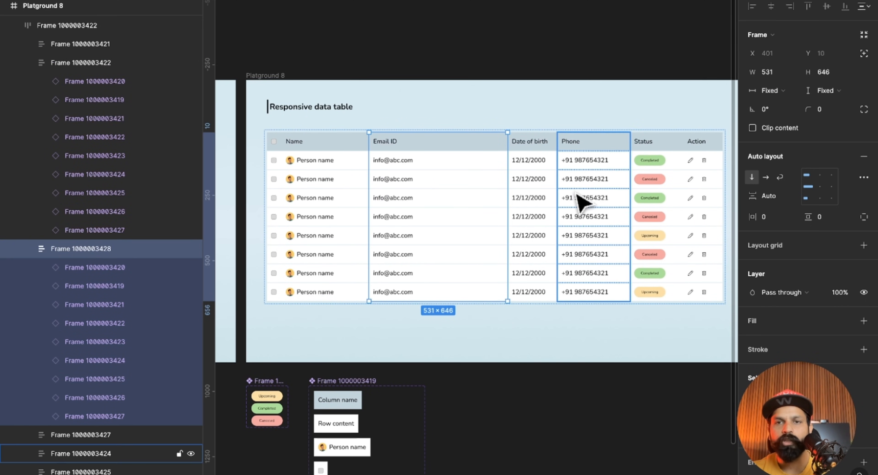
mouse_move(558, 193)
mouse_down()
mouse_move(534, 191)
mouse_move(557, 195)
mouse_up()
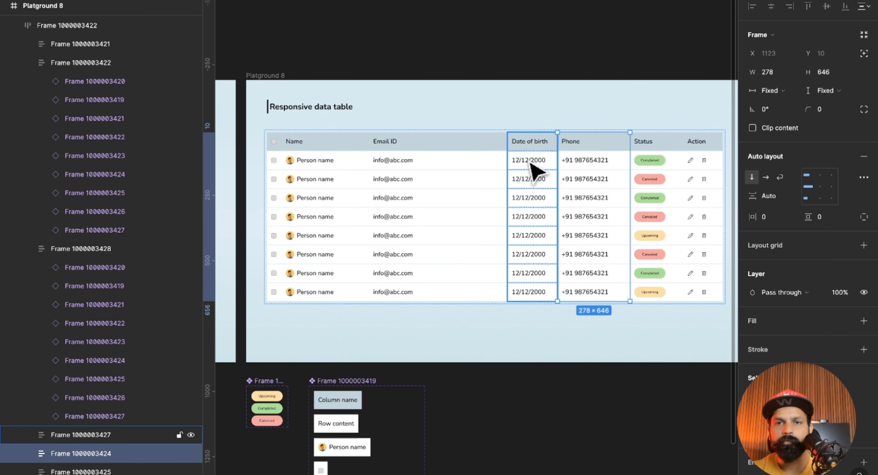
Shift the Date of birth column back and forth in the data table, ending between Email ID and Phone.
click(537, 170)
key(Left)
key(Left)
key(Right)
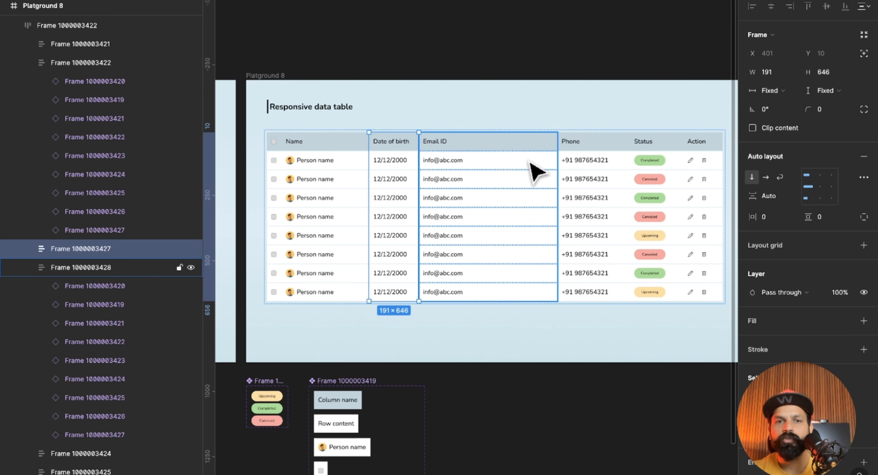
key(Right)
key(Right)
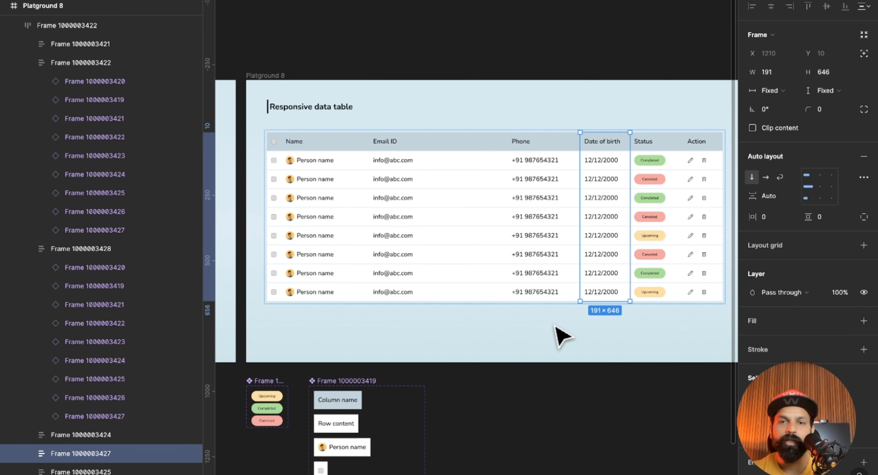
key(Left)
Switch the status badge in the data table's first row to Canceled and clear the selection.
click(565, 368)
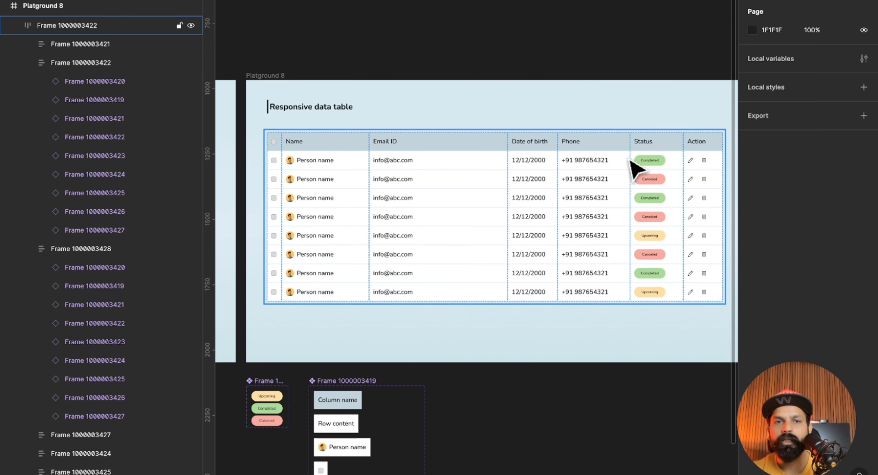
scroll(576, 153, left, 3)
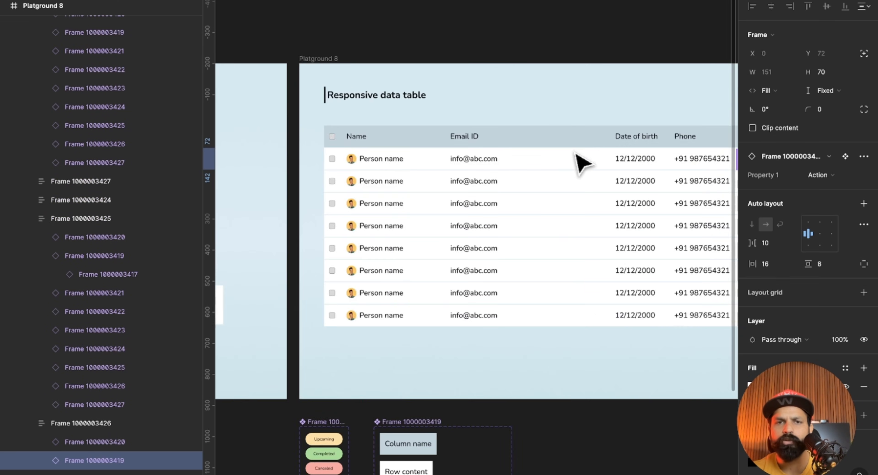
scroll(576, 153, down, 4)
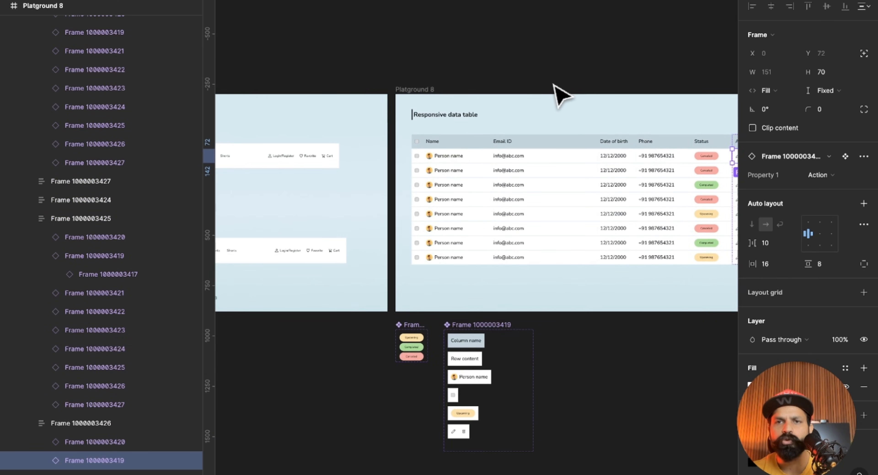
click(554, 84)
scroll(553, 84, right, 3)
scroll(563, 95, up, 3)
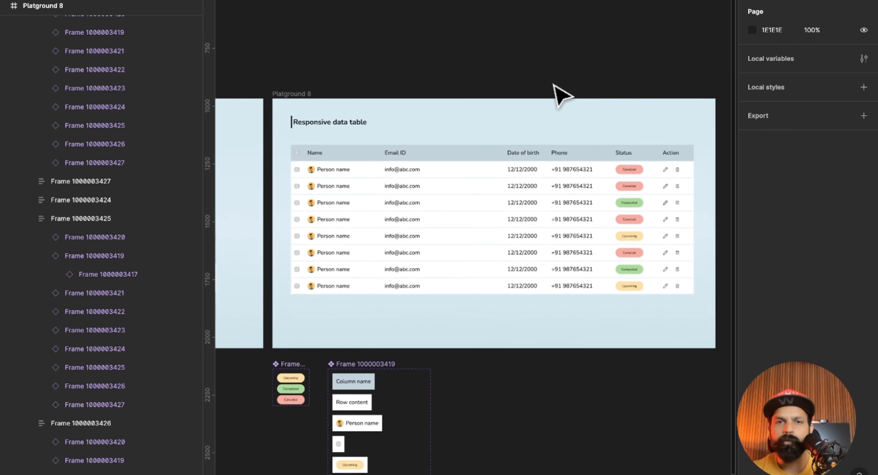